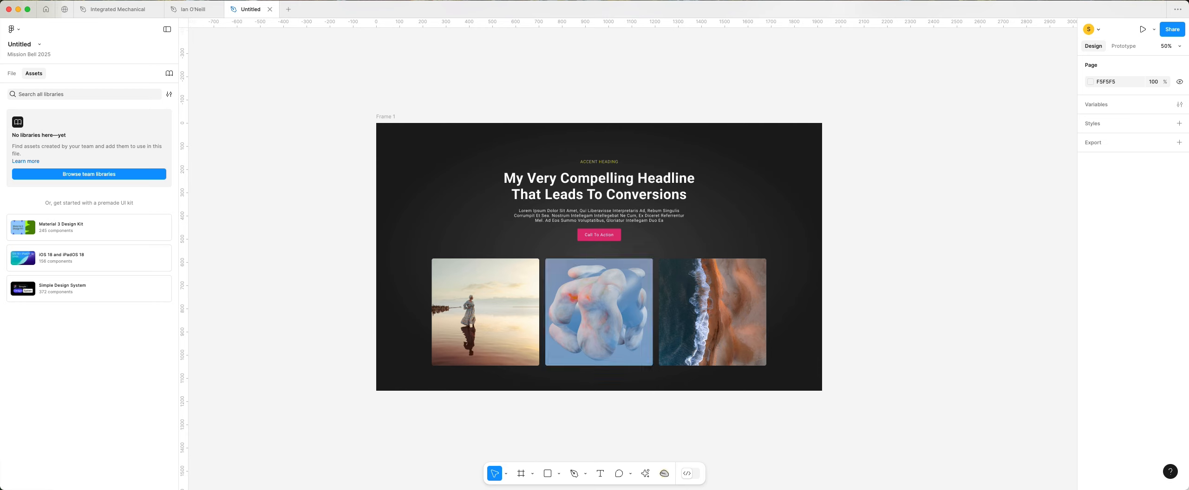
# Switch to the Chrome browser and create a new WordPress page, discarding the sample page's unsaved changes.
pyautogui.moveTo(435, 483)
pyautogui.click(439, 475)
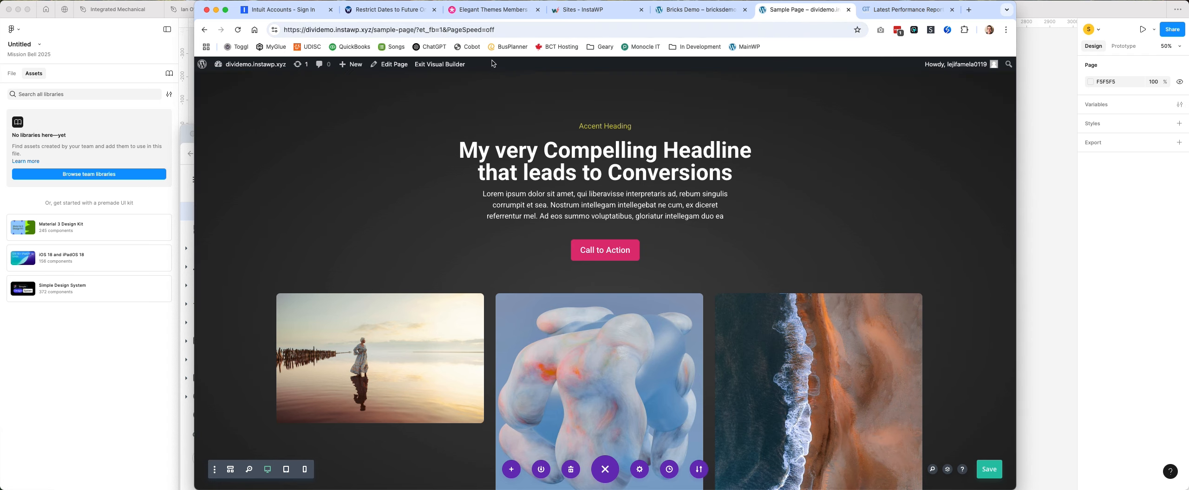
pyautogui.moveTo(356, 67)
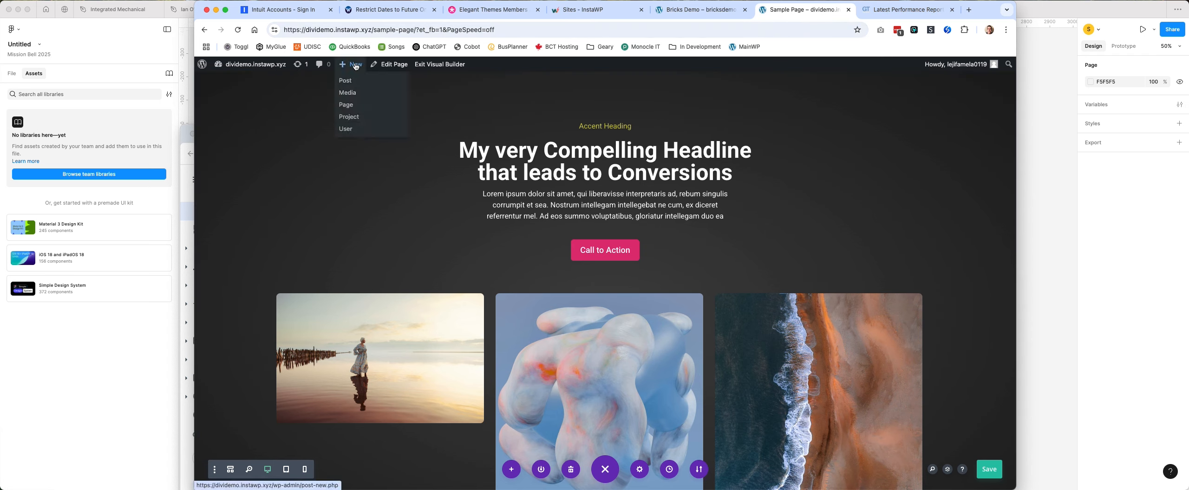
pyautogui.click(357, 106)
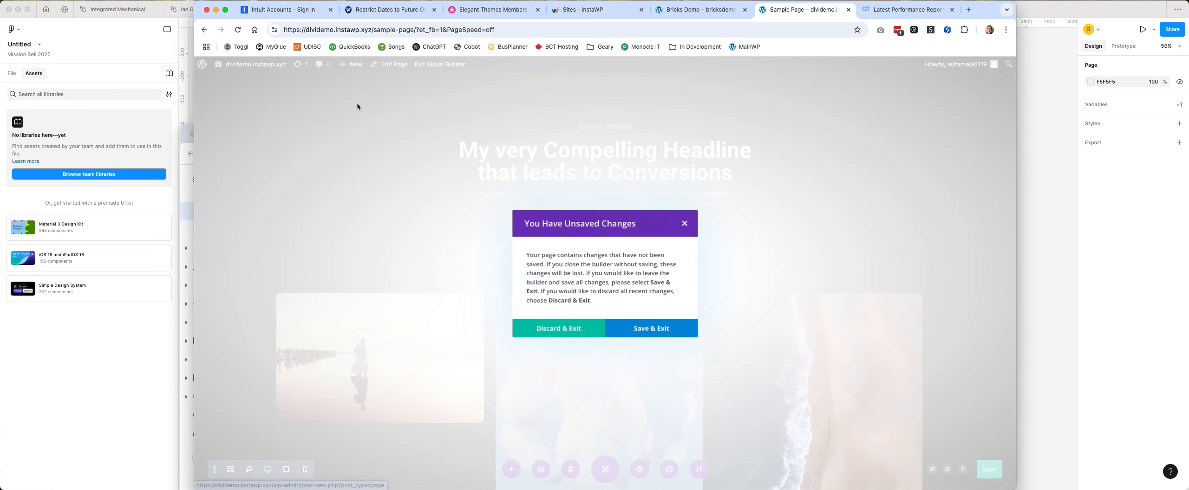
pyautogui.click(563, 330)
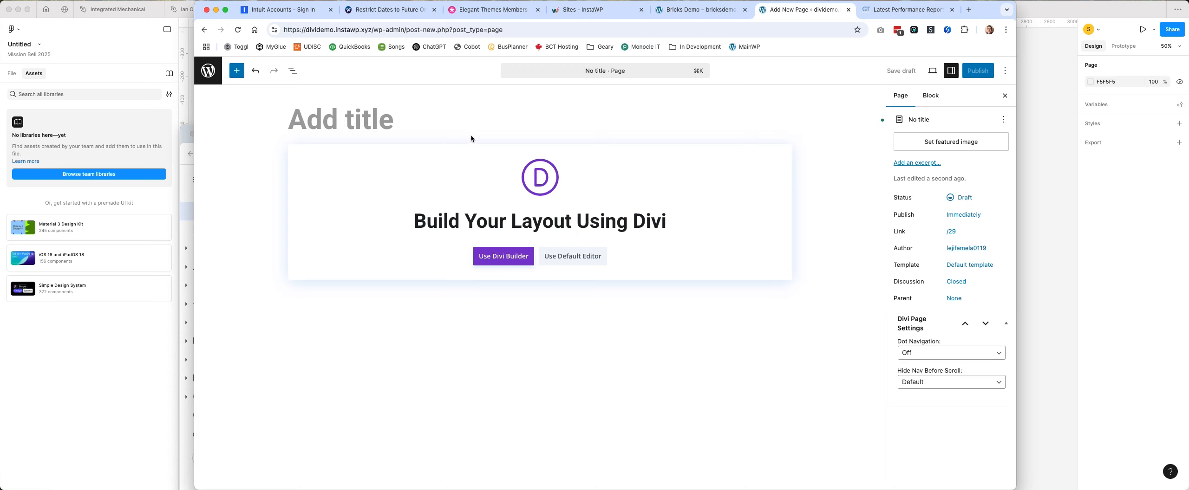
# Title the page "My Hero Section" and open it in the Divi Builder, building from scratch.
pyautogui.click(333, 118)
pyautogui.write('My Hero ')
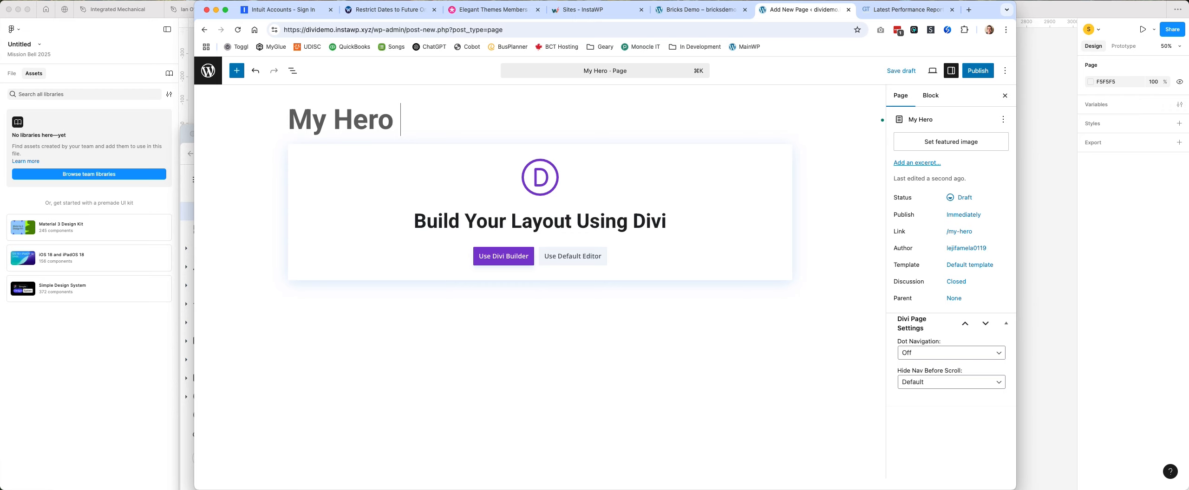
pyautogui.write('Section')
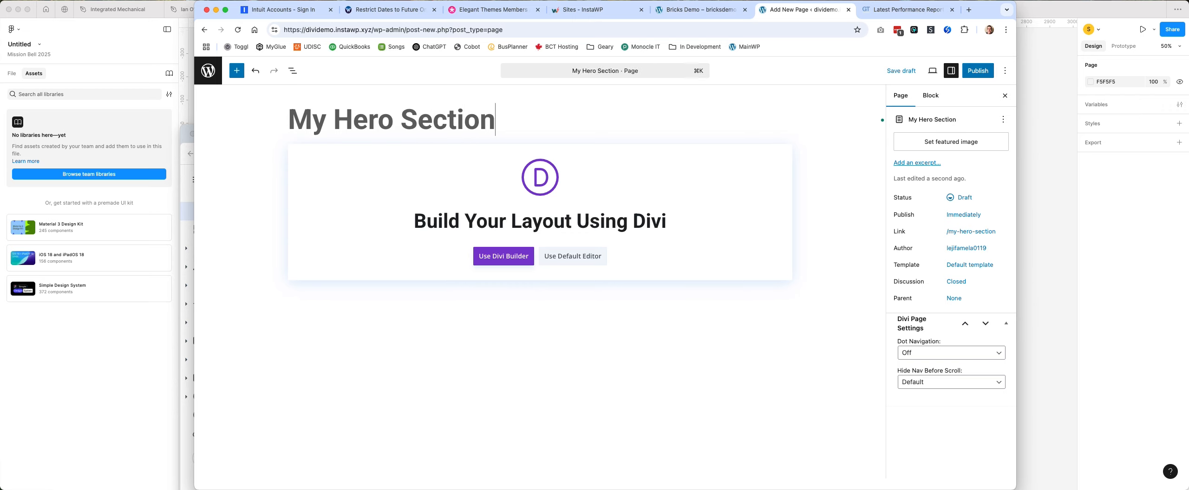
pyautogui.click(501, 263)
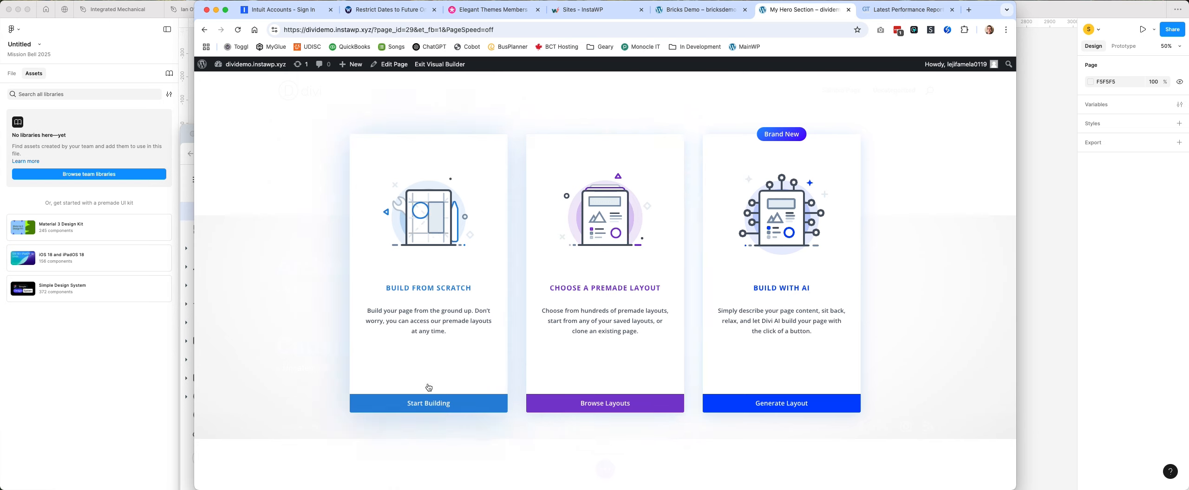
pyautogui.click(428, 403)
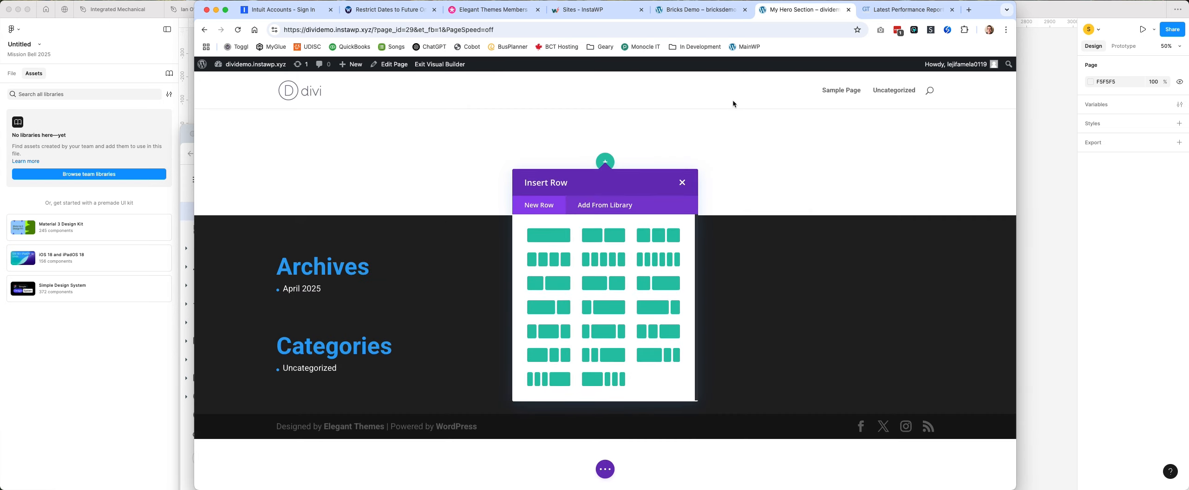
# Dismiss the row insertion and return to the page's WordPress editor, discarding the unsaved builder changes.
pyautogui.click(682, 182)
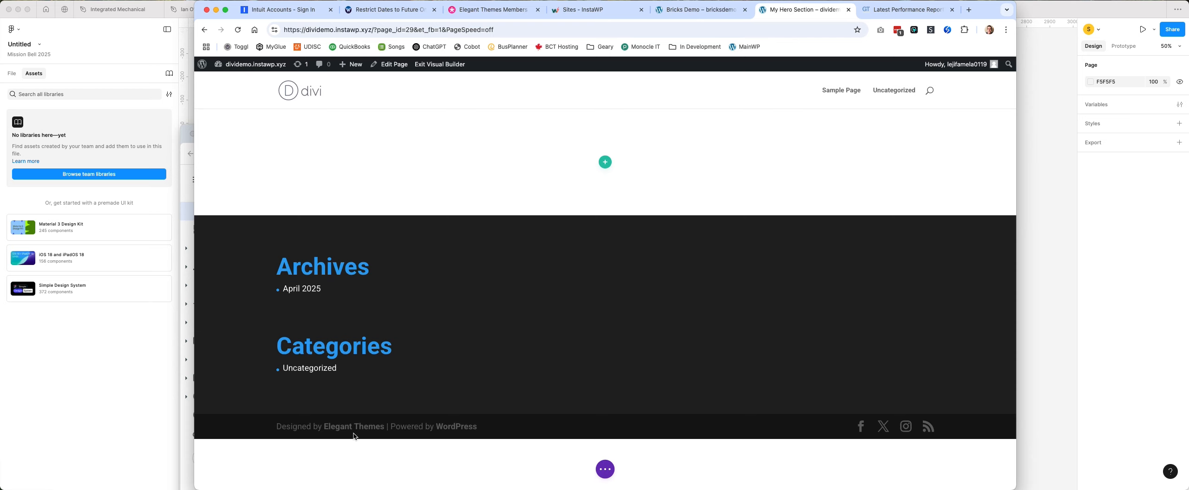
pyautogui.moveTo(493, 154)
pyautogui.click(399, 64)
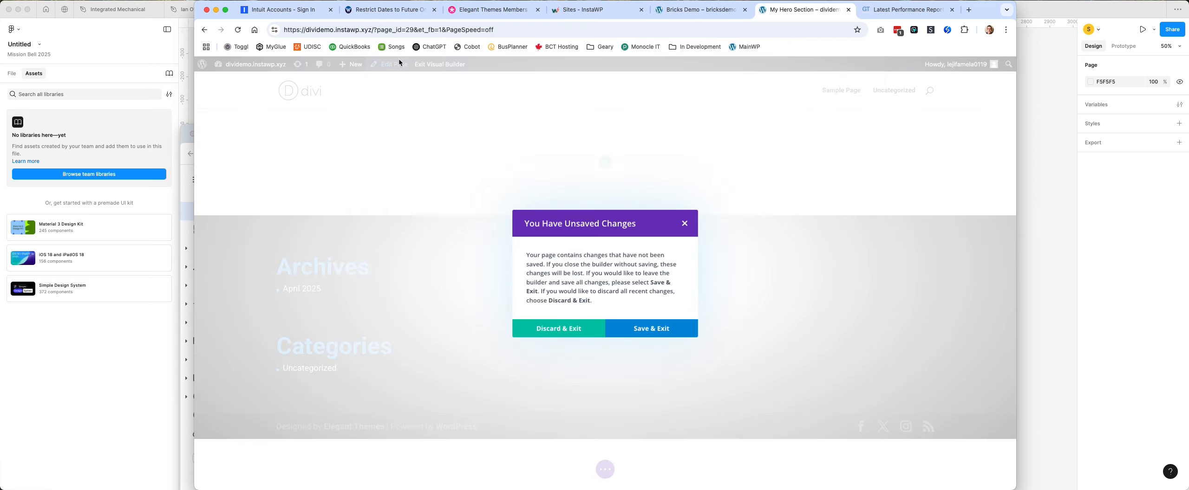
pyautogui.click(575, 331)
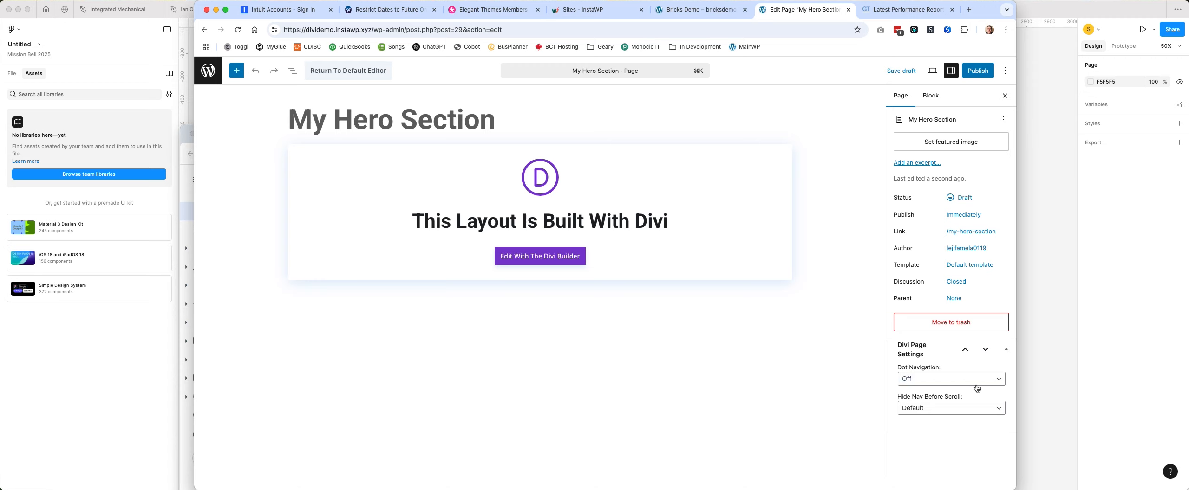
# Set the page template to Blank Page and publish the page.
pyautogui.click(970, 265)
pyautogui.click(959, 348)
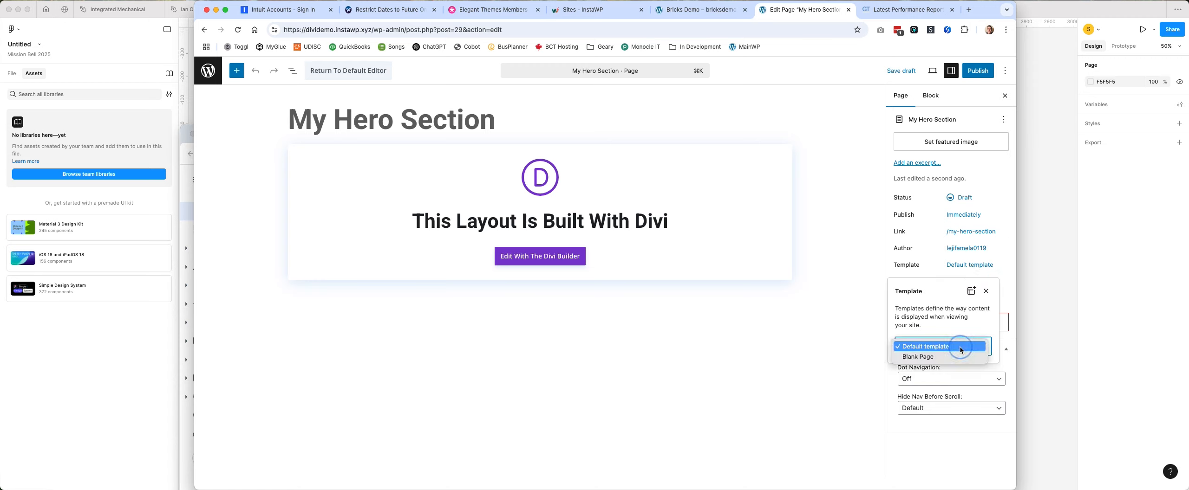
pyautogui.click(947, 357)
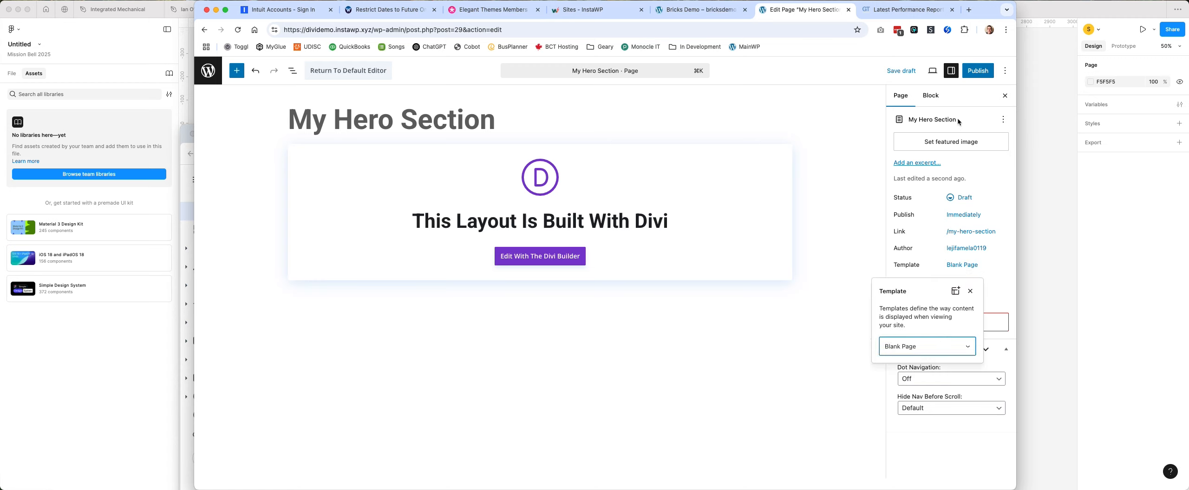
pyautogui.click(981, 76)
pyautogui.click(981, 73)
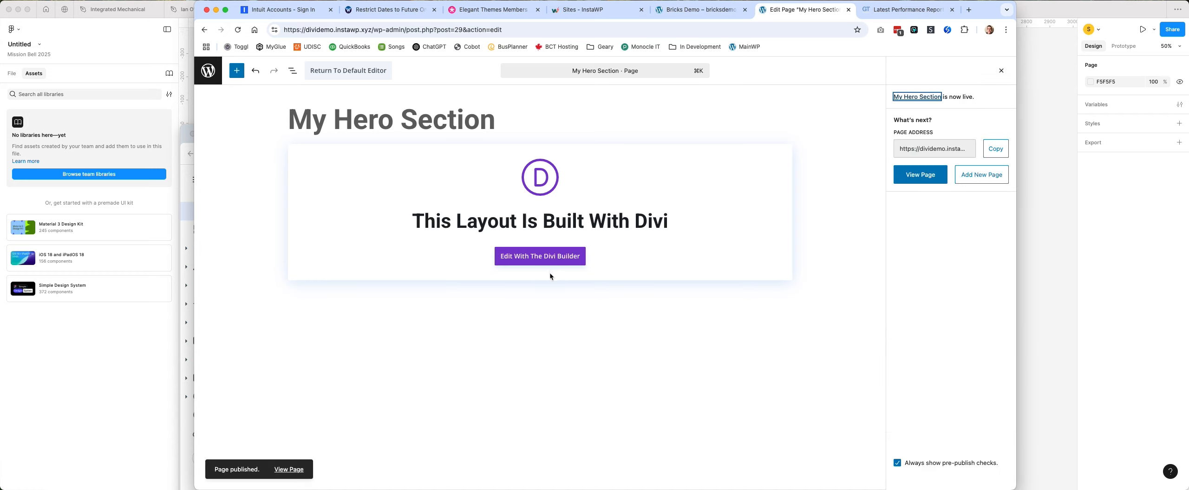
# Reopen the page in the Divi Builder from scratch and insert a single-column row without a module.
pyautogui.click(556, 257)
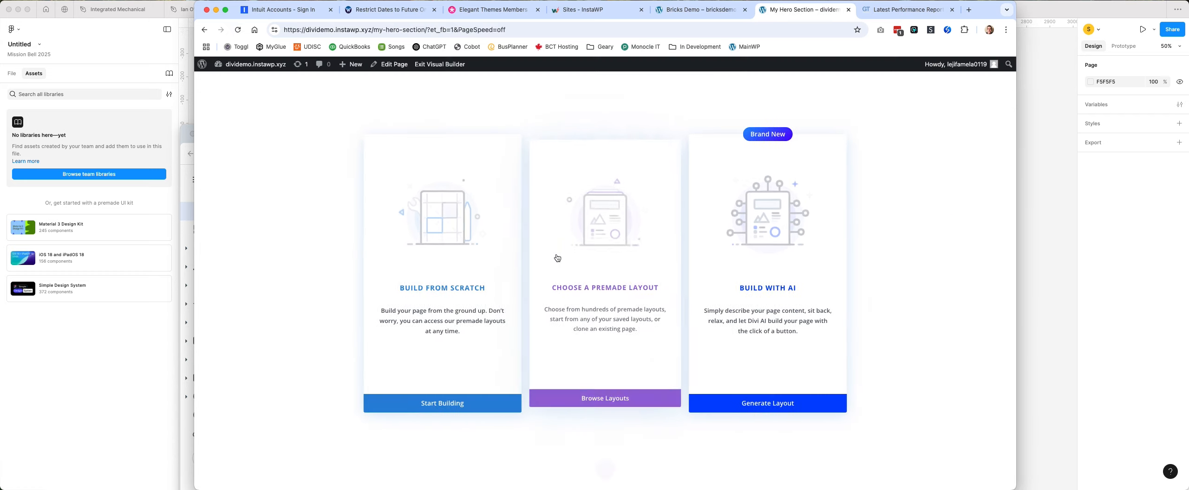
pyautogui.click(478, 402)
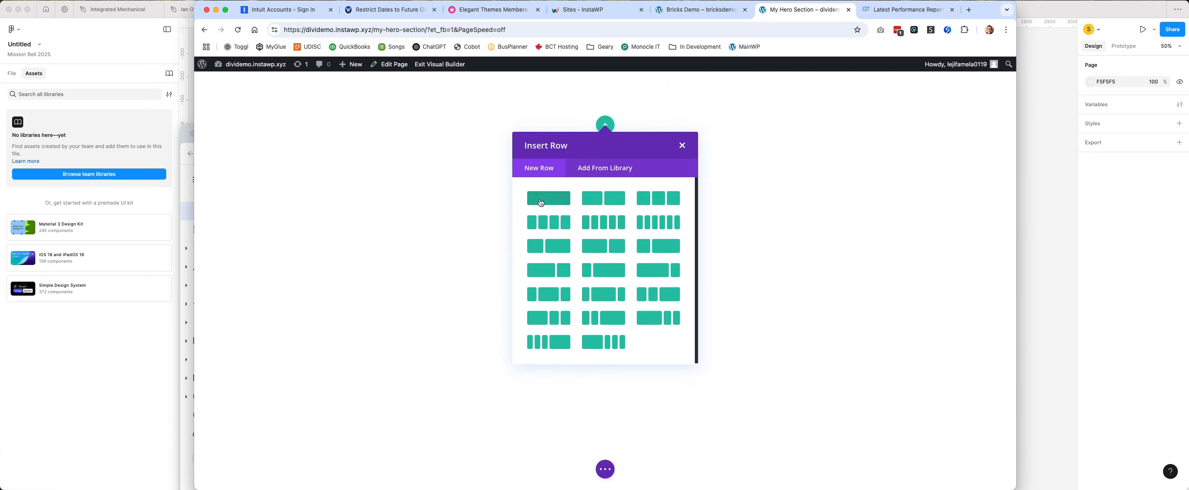
pyautogui.click(546, 199)
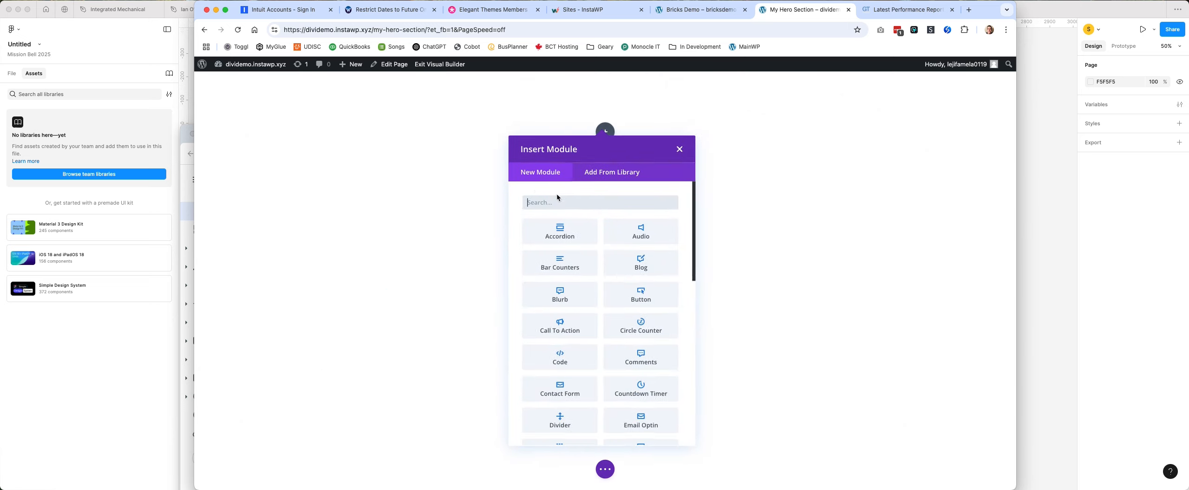
pyautogui.click(678, 149)
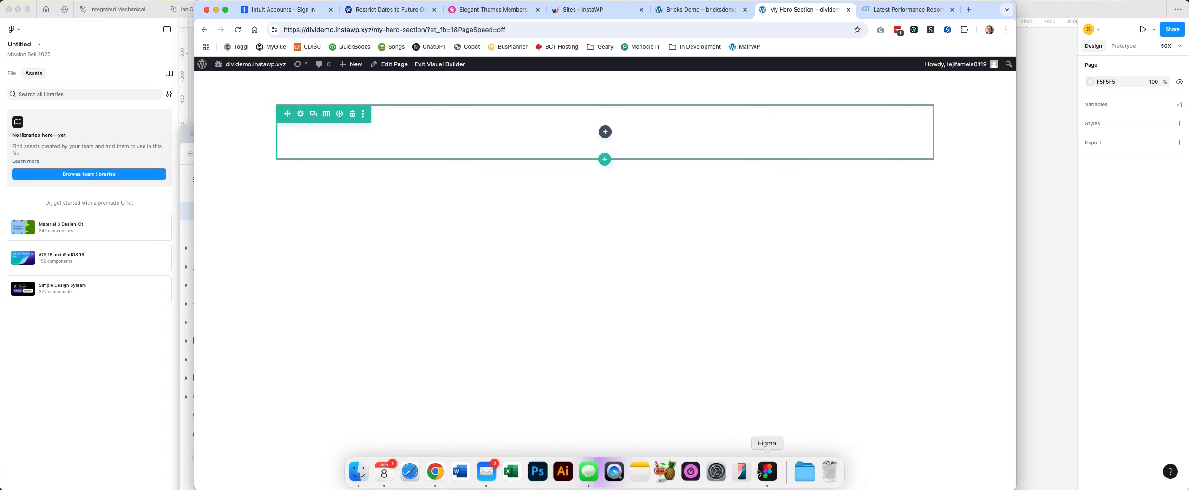
# Review the hero design in Figma, and add a Text module with its default content to the row in Chrome.
pyautogui.click(767, 471)
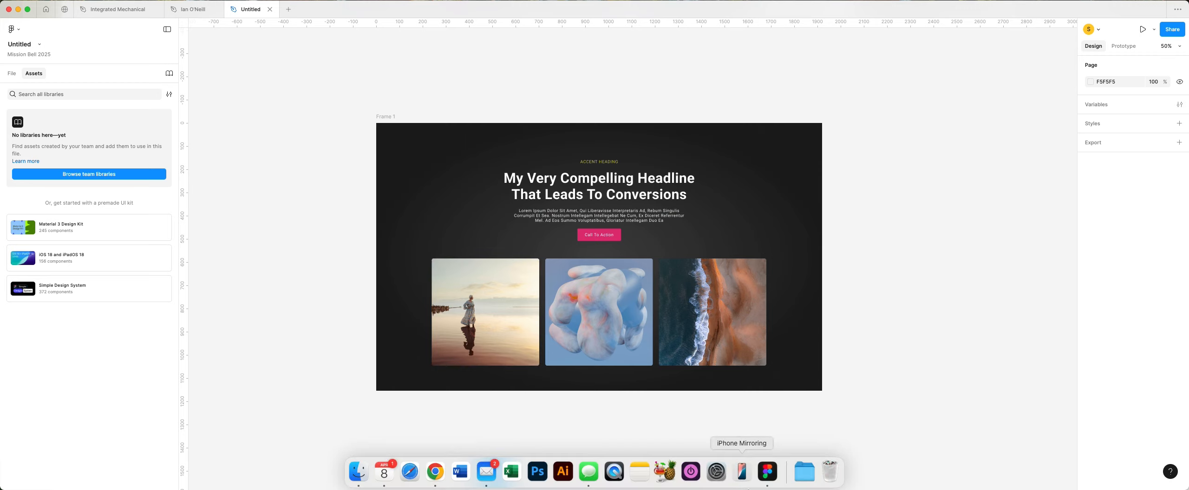
pyautogui.moveTo(563, 488)
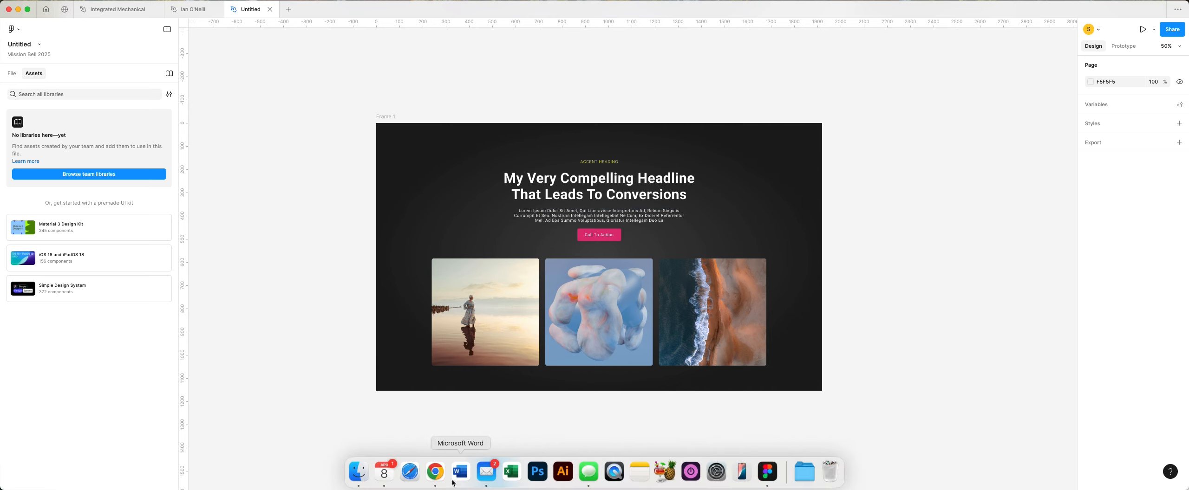
pyautogui.click(435, 471)
pyautogui.click(606, 132)
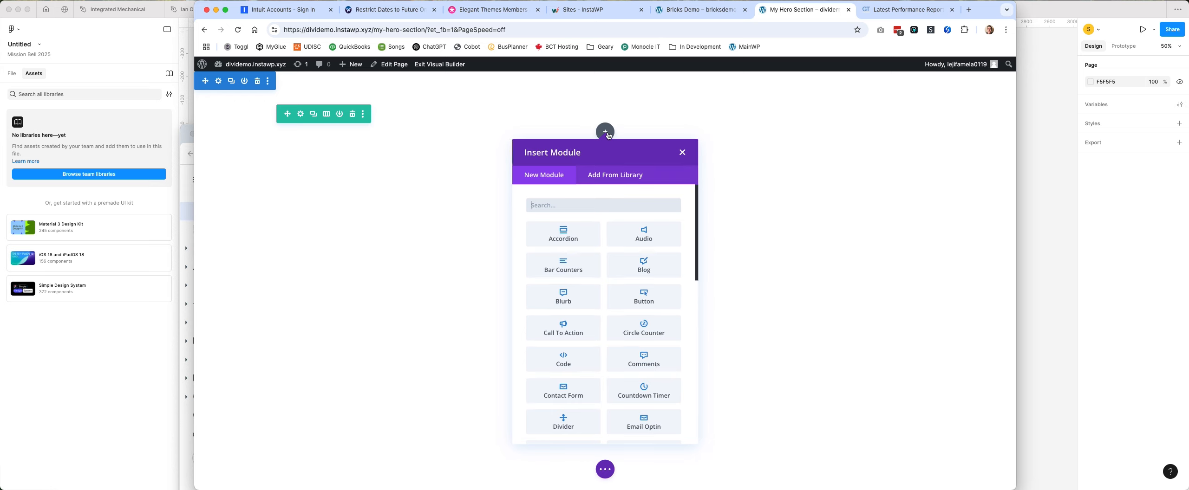
pyautogui.write('text')
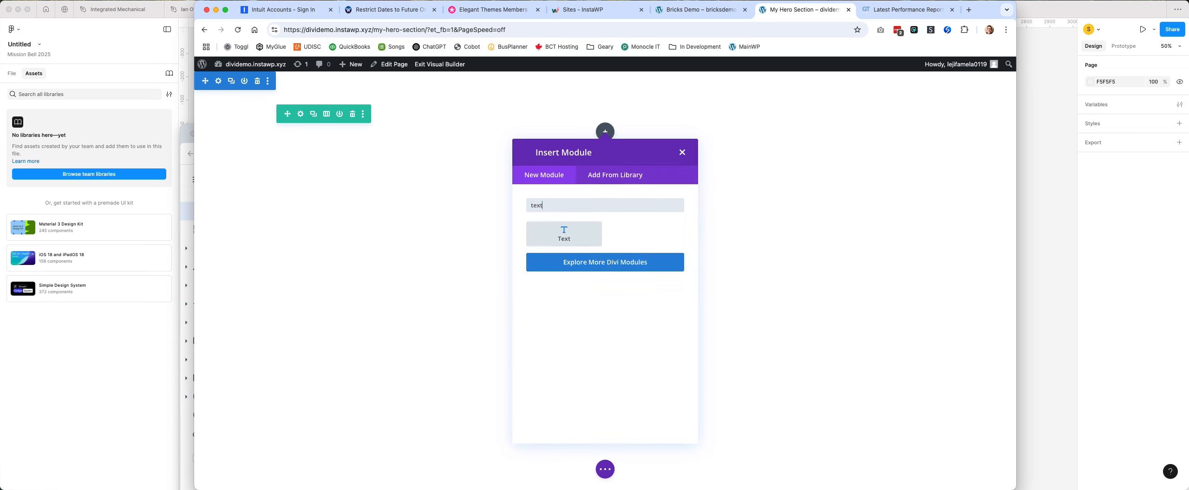
pyautogui.click(579, 240)
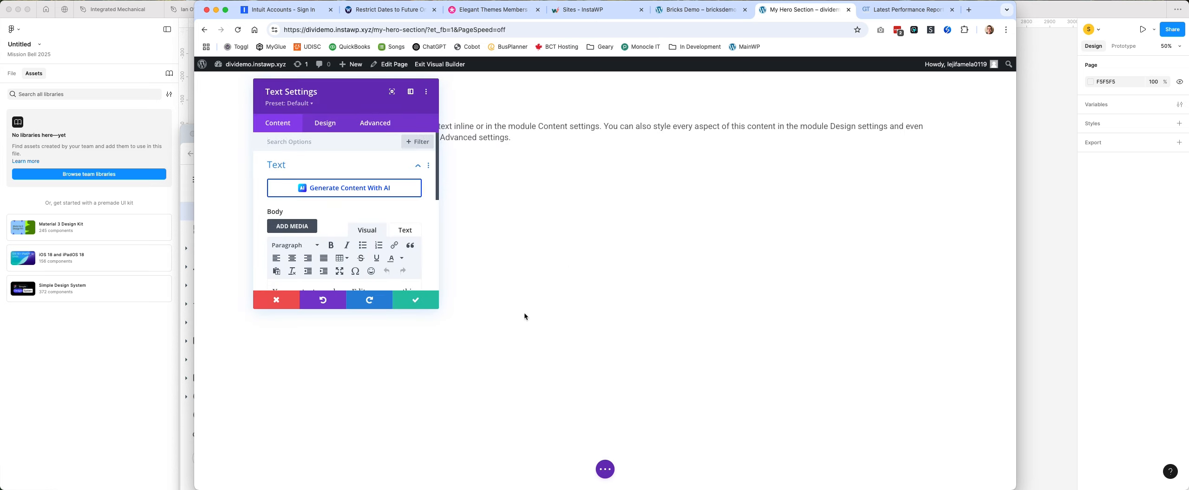
pyautogui.click(419, 301)
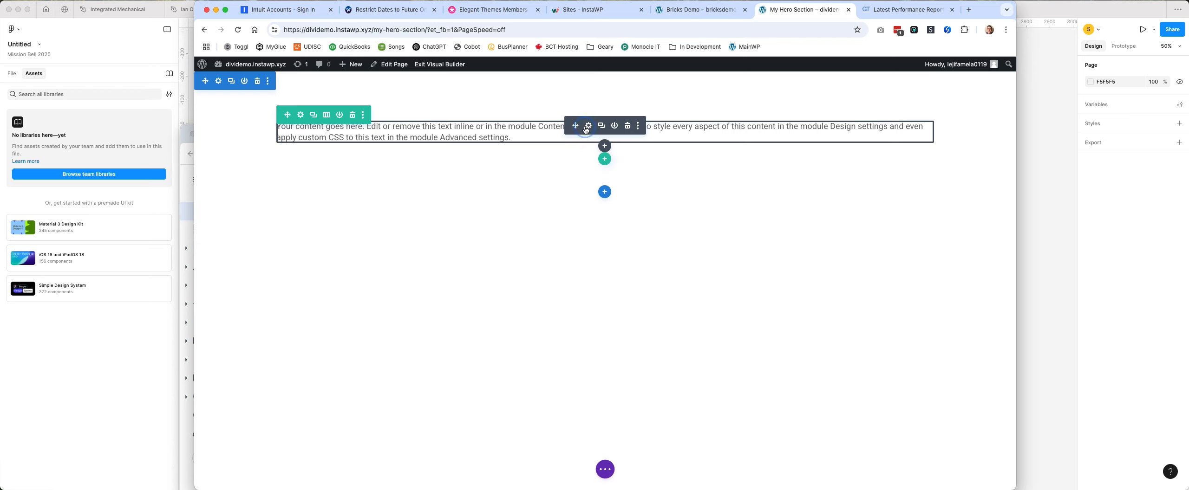
# Replace the Text module's body with "Accent Heading" and start a Heading 1 line below it.
pyautogui.click(588, 126)
pyautogui.scroll(-3, 384, 241)
pyautogui.doubleClick(391, 244)
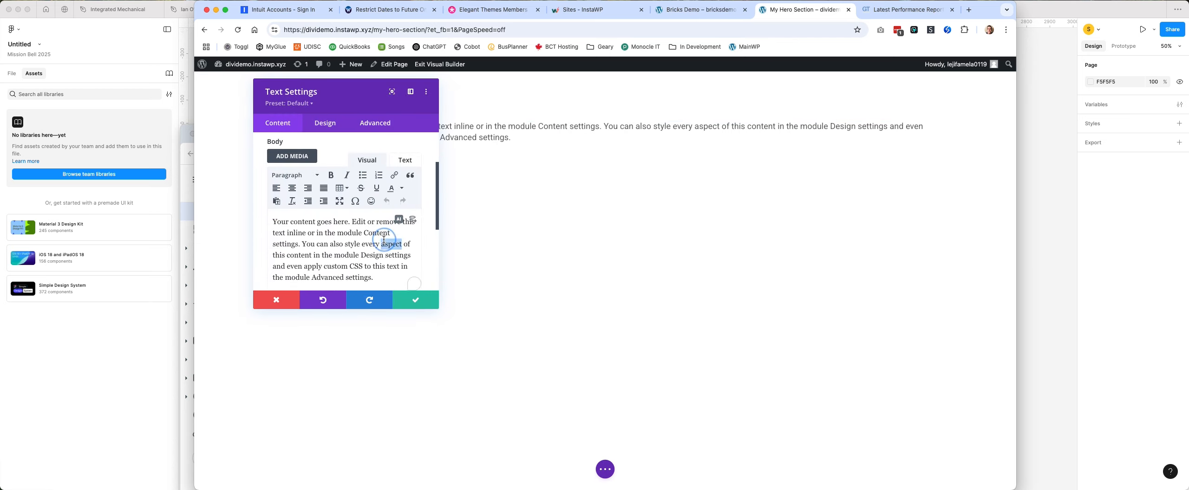
pyautogui.tripleClick(384, 242)
pyautogui.press('BackSpace')
pyautogui.write('Accent')
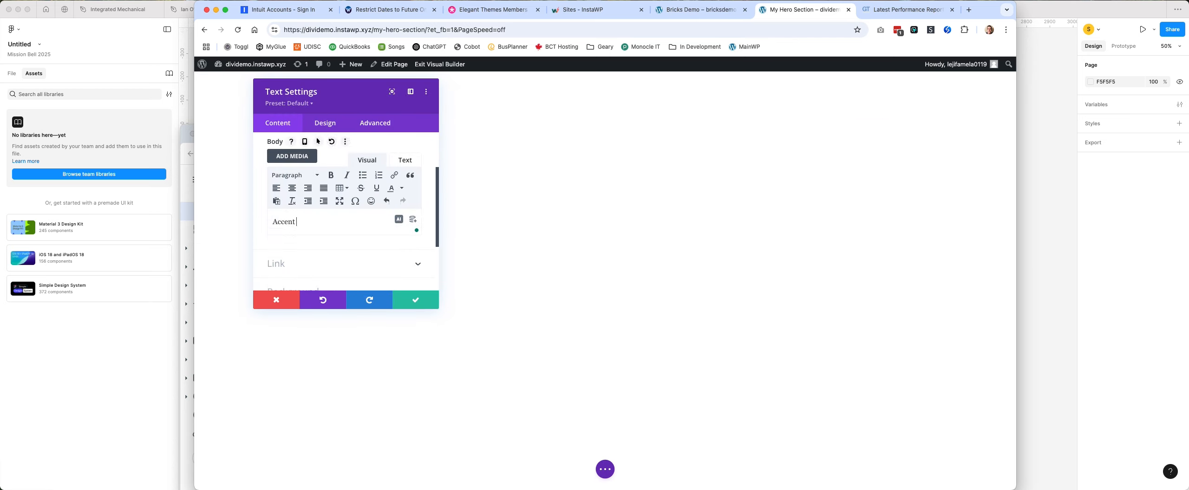
pyautogui.write(' Heading')
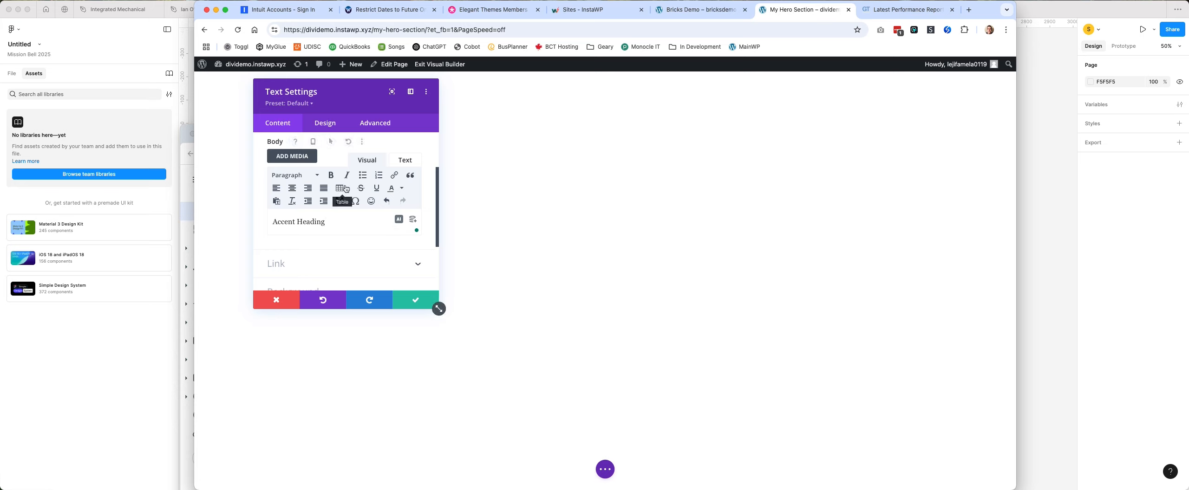
pyautogui.click(297, 175)
pyautogui.click(302, 212)
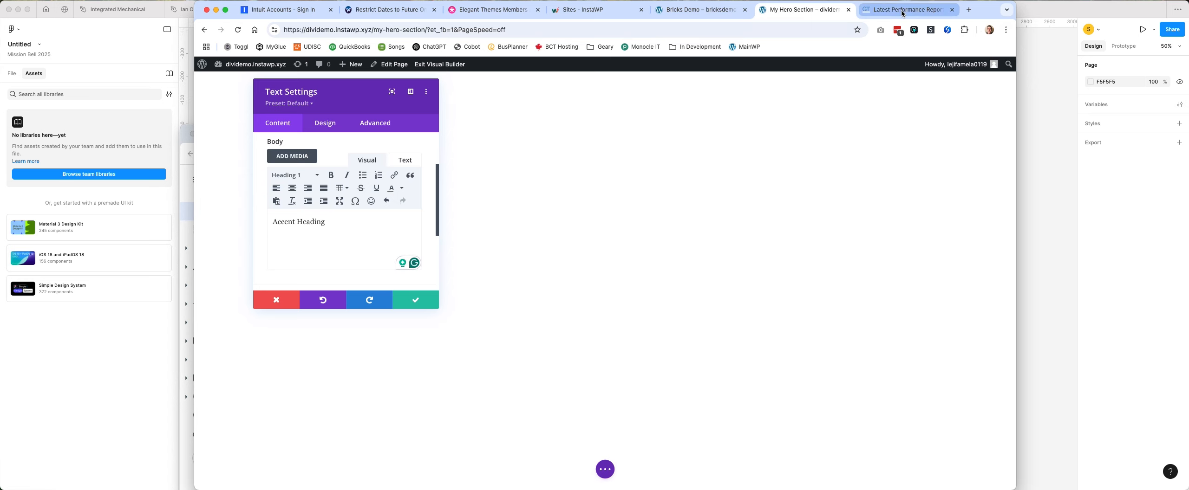
# Switch to Figma, copy the hero's full two-line headline text, and move the Figma window out of the way.
pyautogui.moveTo(899, 487)
pyautogui.click(767, 473)
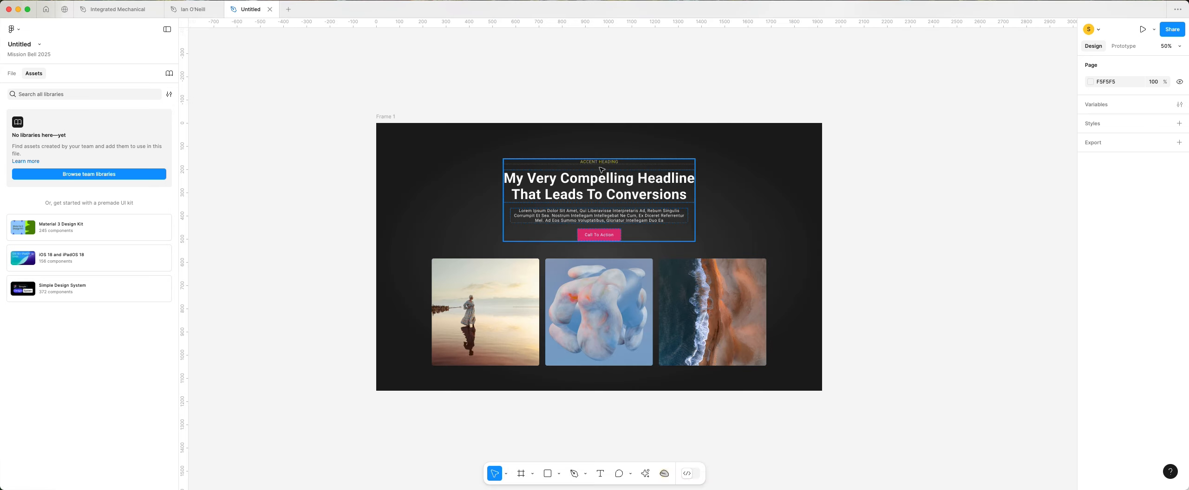
pyautogui.doubleClick(602, 184)
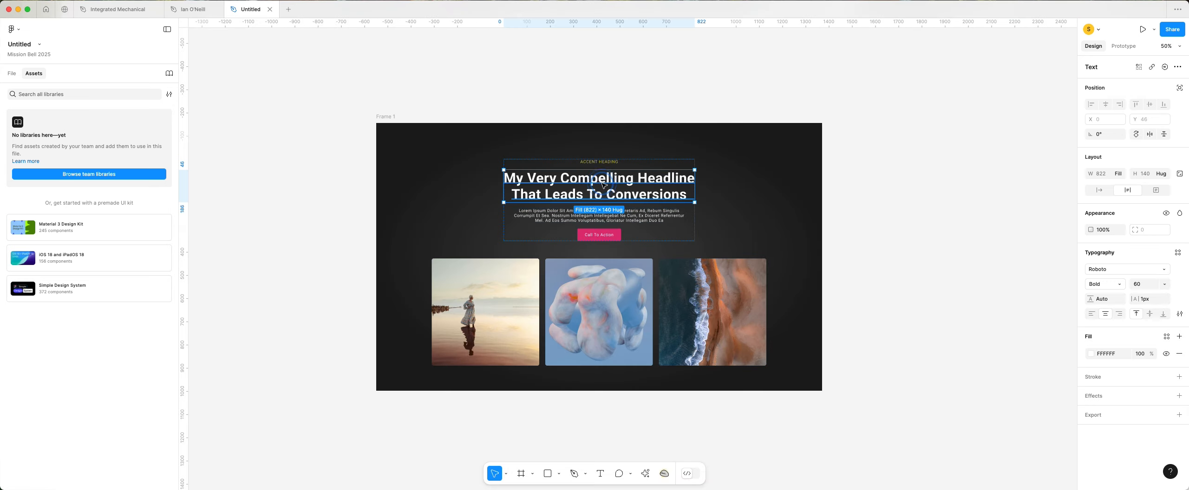
pyautogui.tripleClick(532, 180)
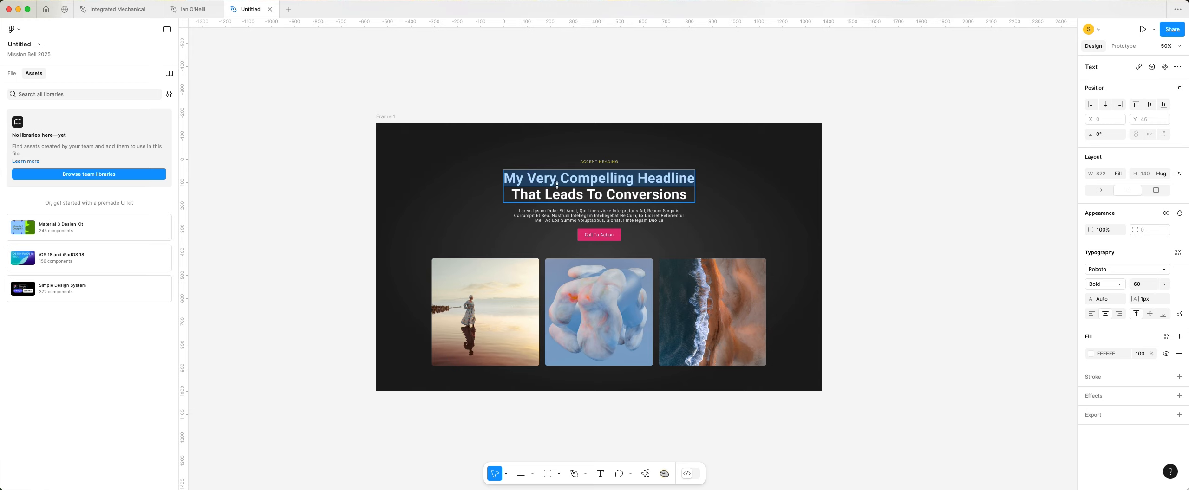
pyautogui.press('super+a')
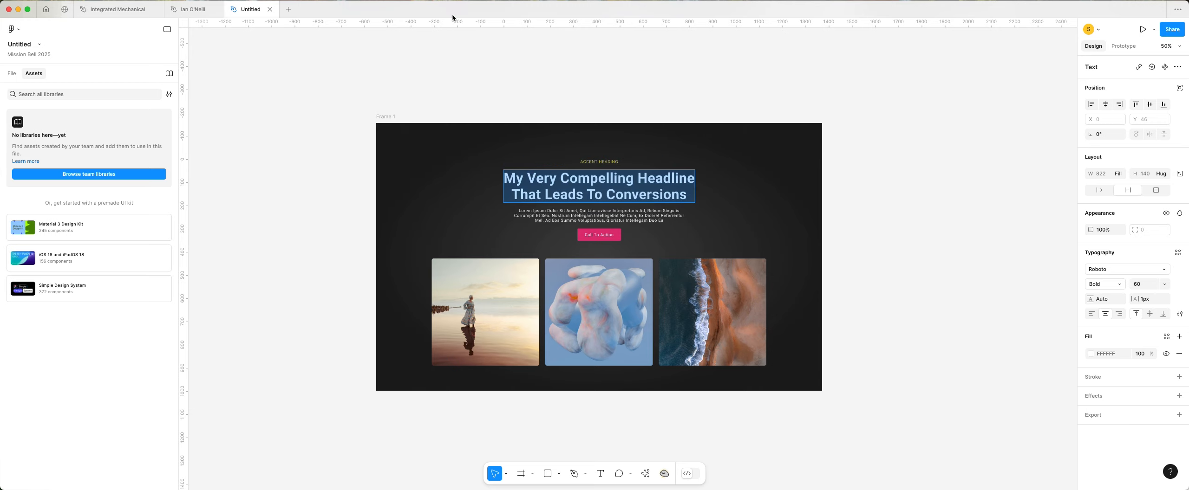
pyautogui.moveTo(451, 10); pyautogui.dragTo(509, 326)
# Paste the headline into the Heading 1 line below "Accent Heading" in Chrome and show the body's HTML source.
pyautogui.click(354, 237)
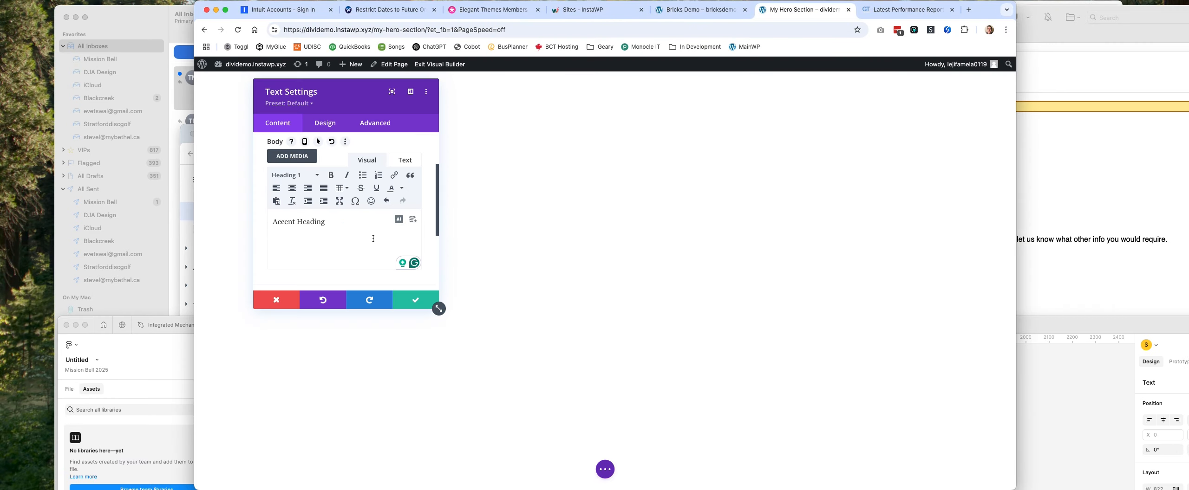
pyautogui.press('super+v')
pyautogui.scroll(-1, 377, 260)
pyautogui.scroll(1, 413, 186)
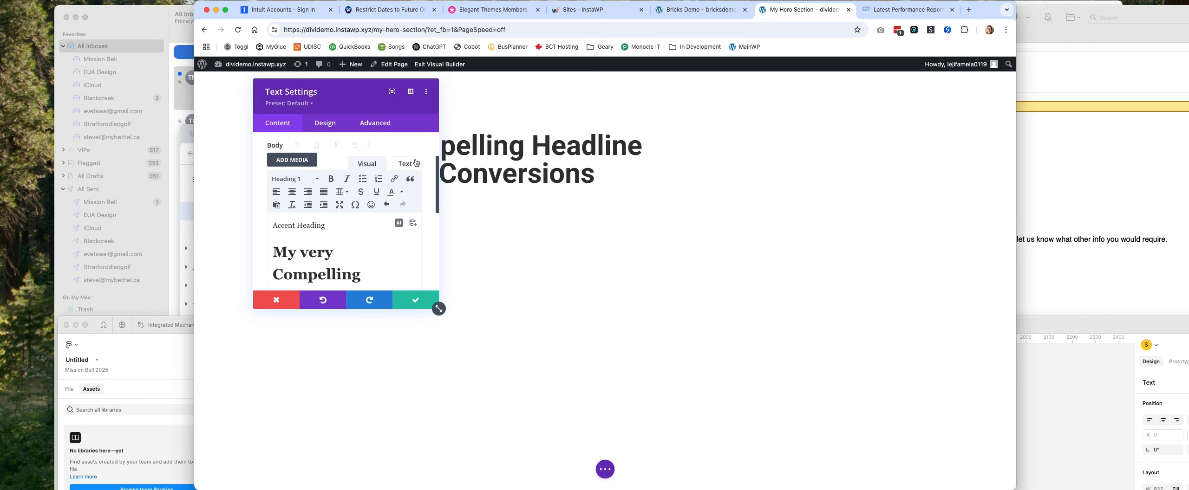
pyautogui.click(405, 164)
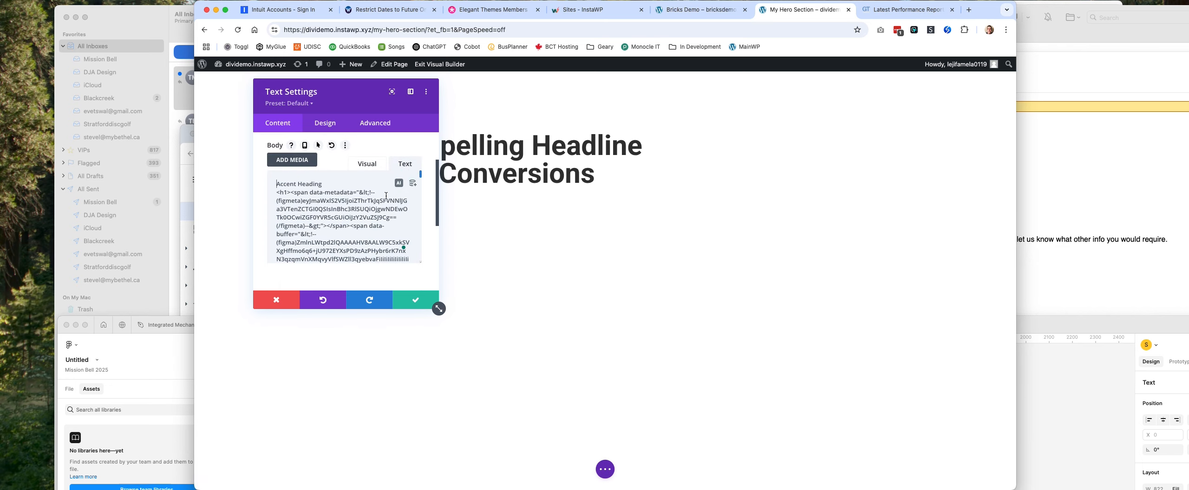
# Inspect the pasted Figma markup in the body's HTML source and discard the Text module's unsaved changes.
pyautogui.scroll(-10, 378, 233)
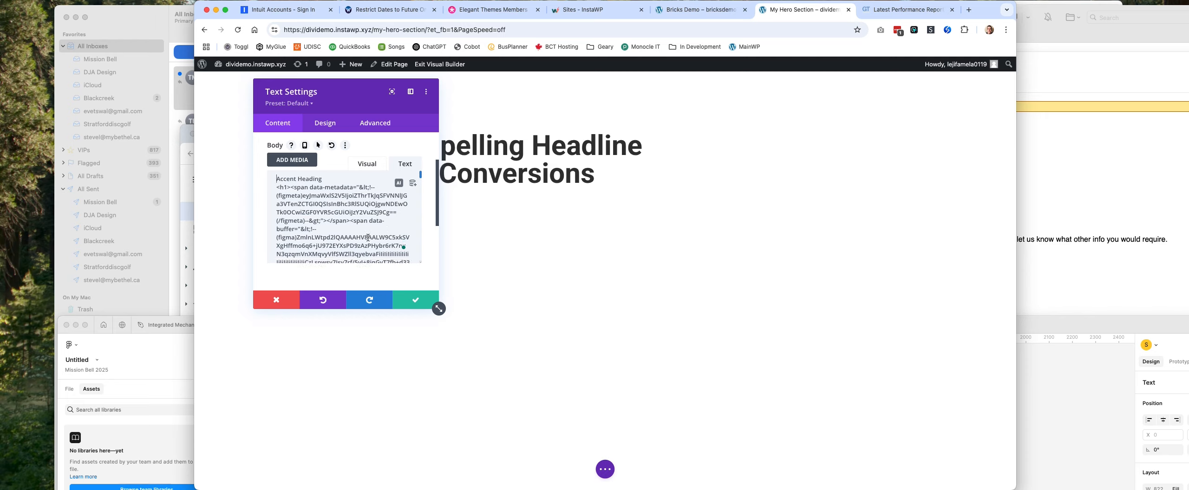
pyautogui.scroll(-10, 368, 238)
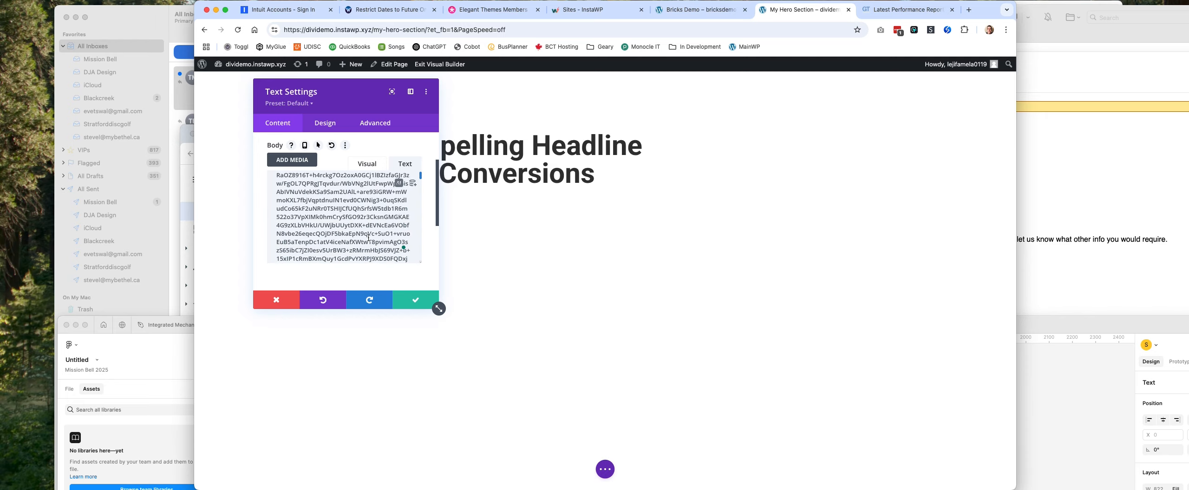
pyautogui.scroll(-10, 368, 226)
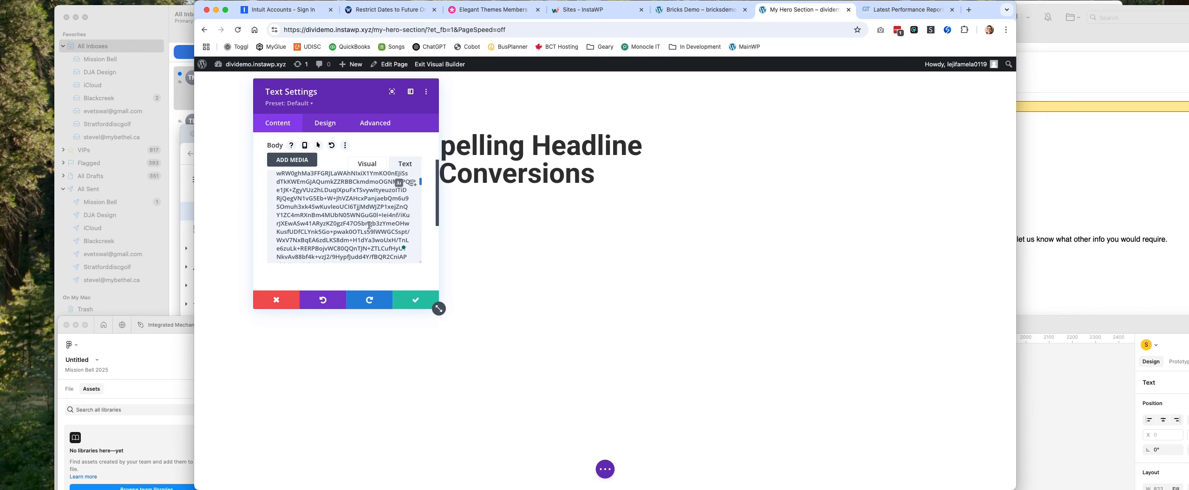
pyautogui.scroll(-10, 388, 237)
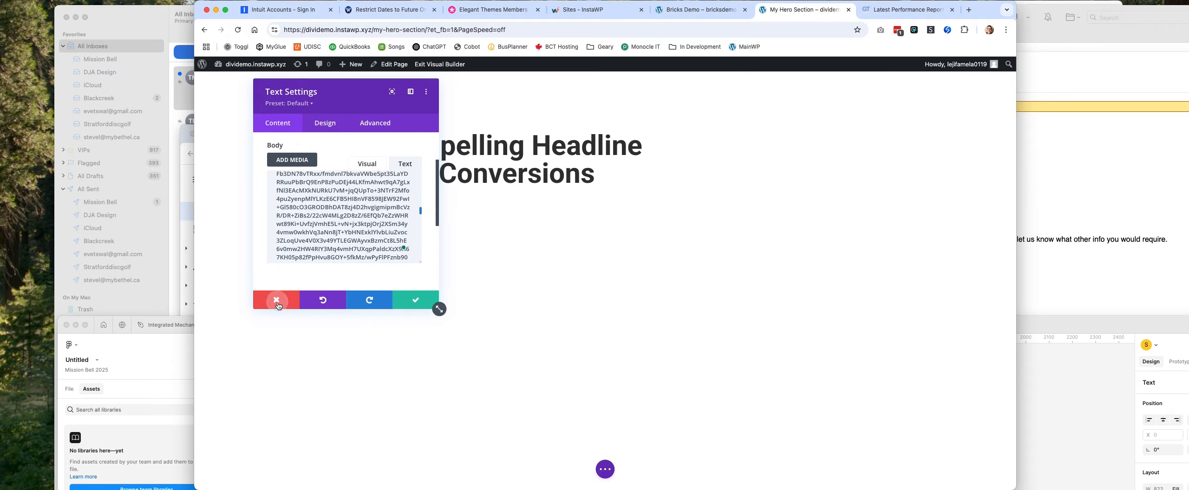
pyautogui.click(434, 305)
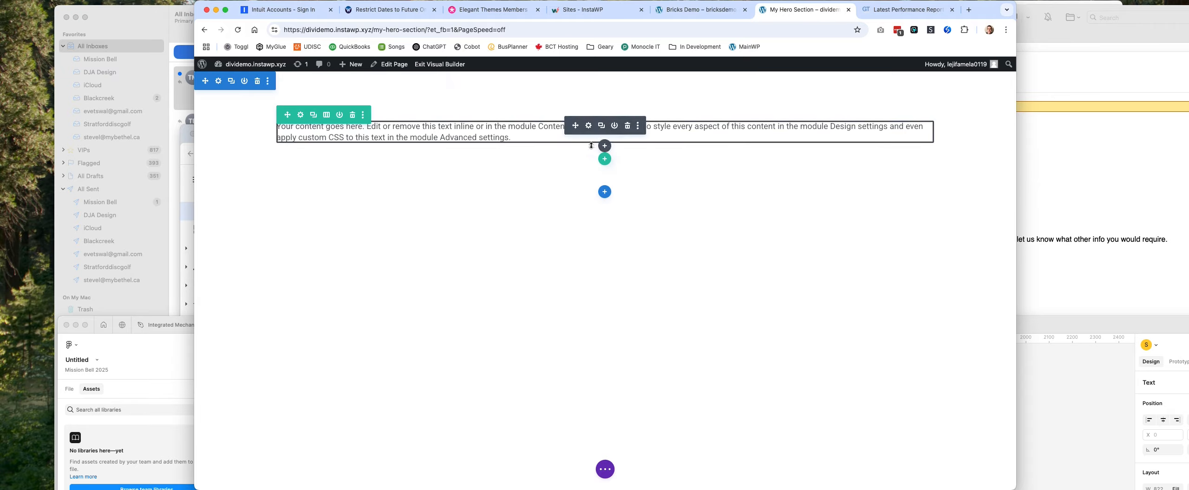
# Reopen the Text module's settings and replace the default body content with "accent heading".
pyautogui.click(589, 128)
pyautogui.scroll(-3, 435, 308)
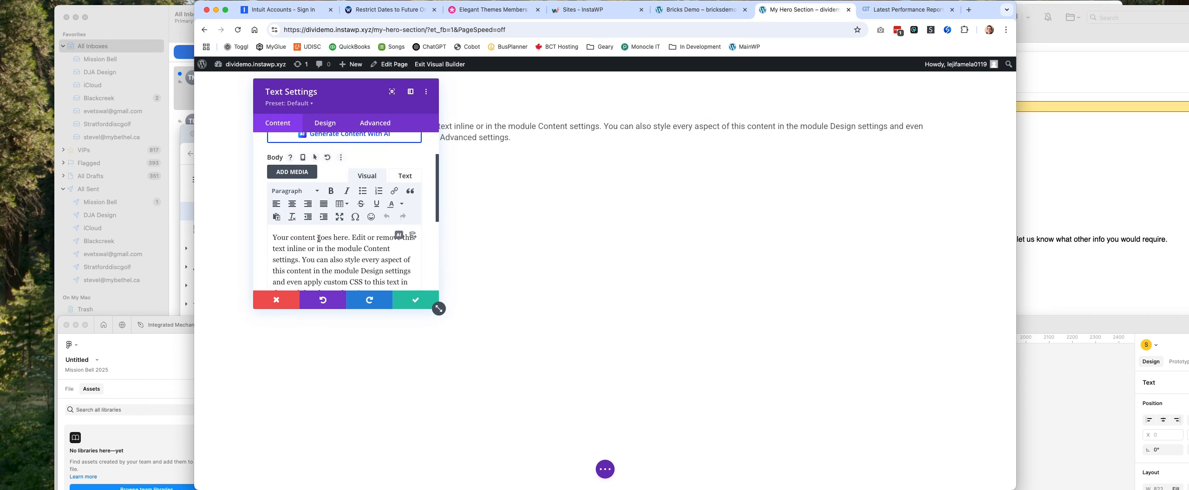
pyautogui.press('super+a')
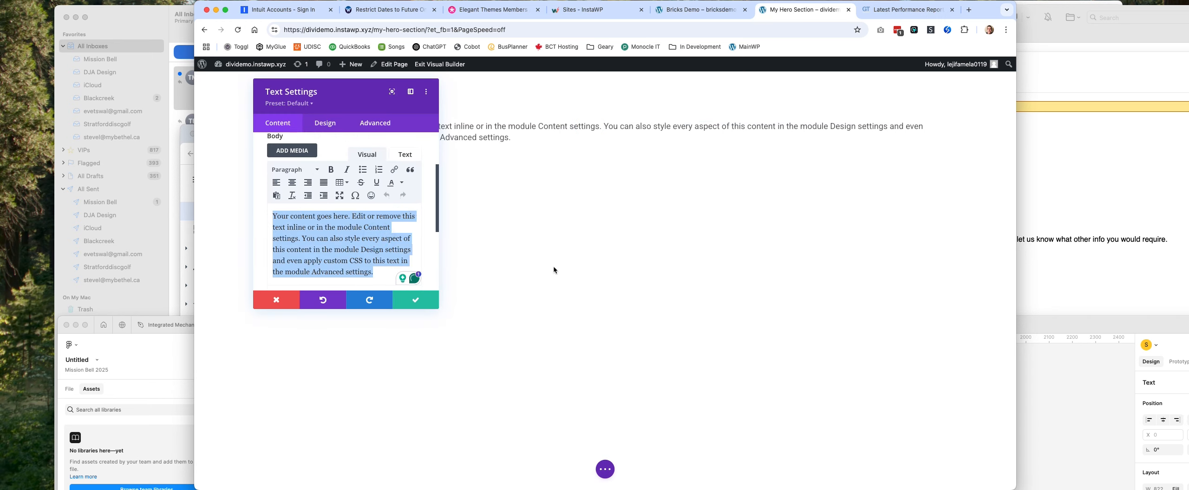
pyautogui.press('BackSpace')
pyautogui.write('accent heading')
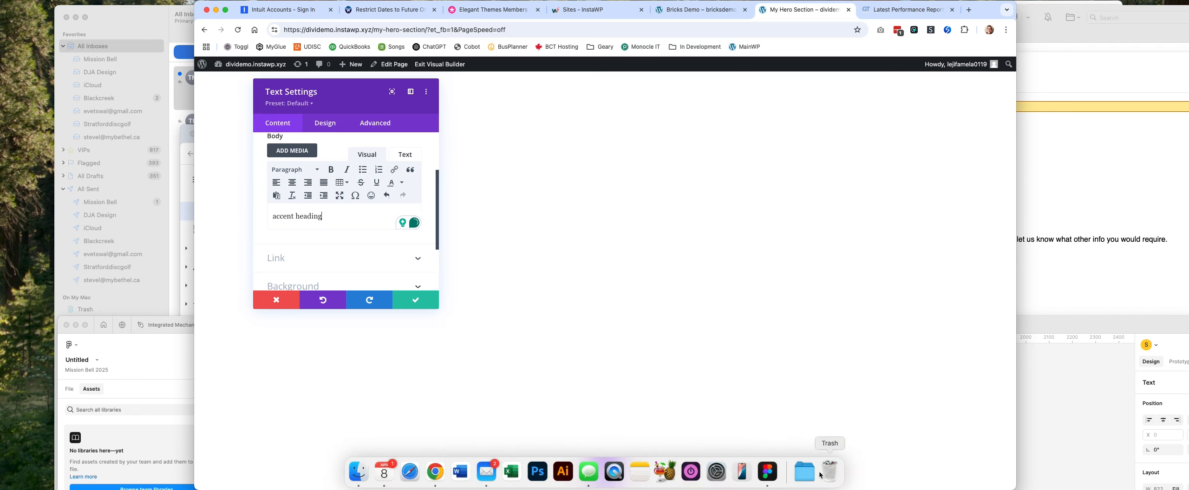
# Bring up Figma and move its window out of the way, and start a Heading 1 line below "accent heading" in Chrome.
pyautogui.click(770, 476)
pyautogui.moveTo(734, 329); pyautogui.dragTo(0, 56)
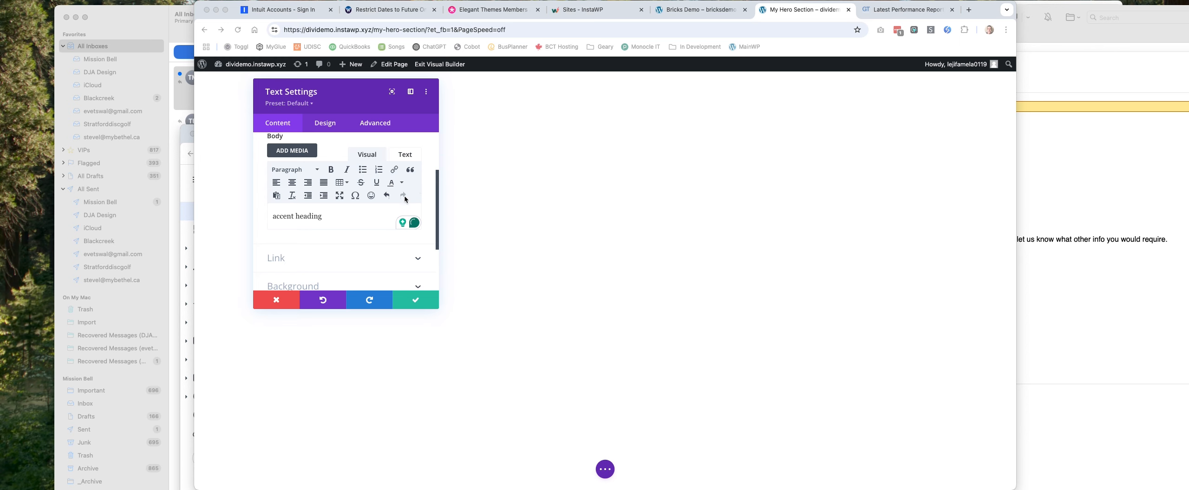
pyautogui.click(356, 215)
pyautogui.press('Return')
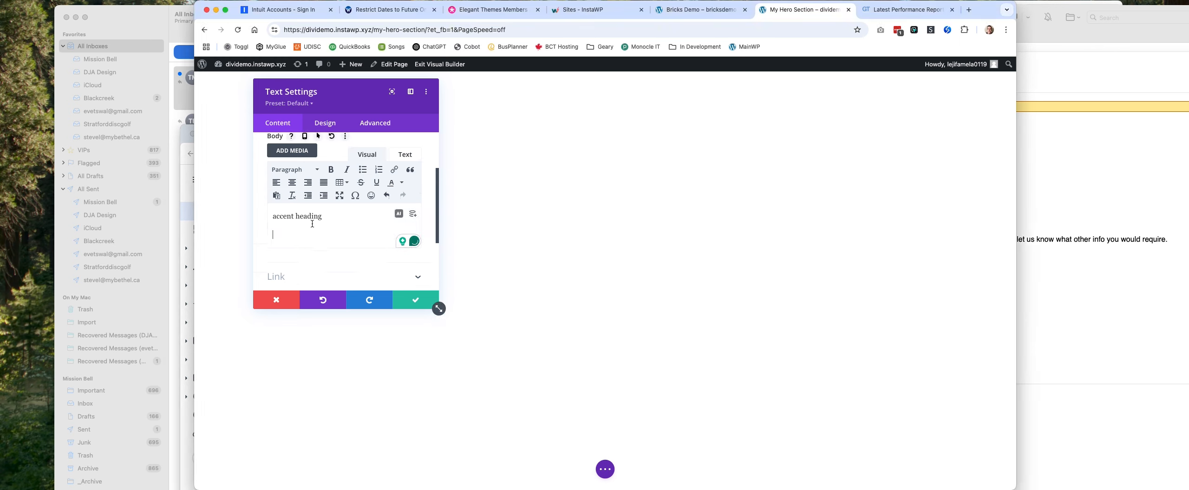
pyautogui.click(295, 169)
pyautogui.click(302, 209)
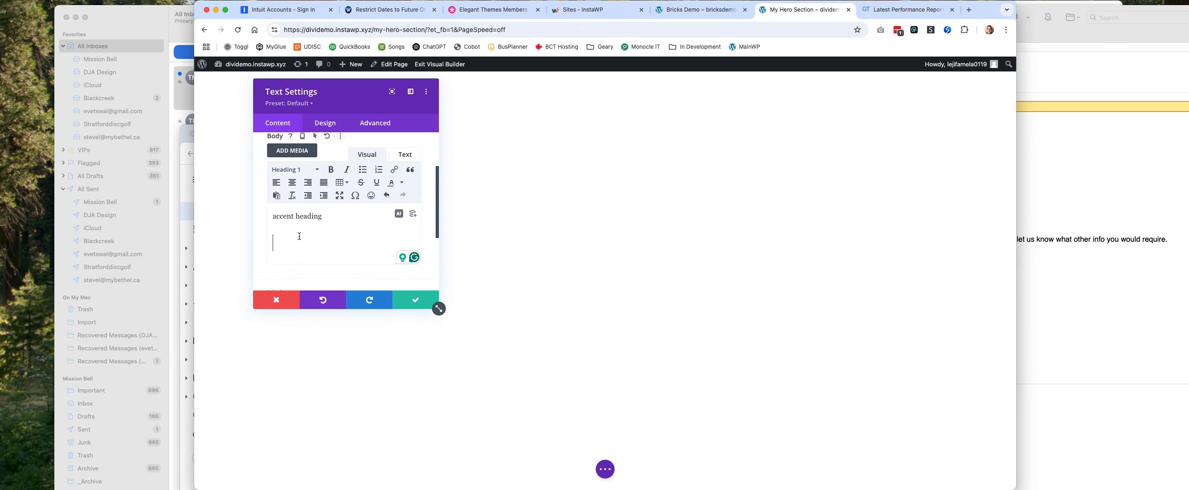
# Enter "My Very Compelling Headline That Leads to Conversions" as the Heading 1 text.
pyautogui.write('My V')
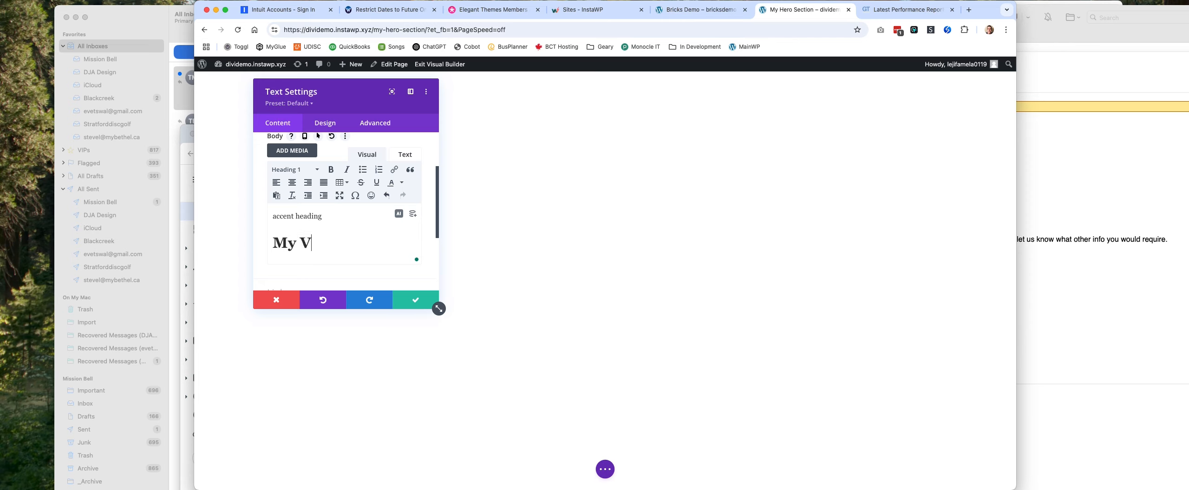
pyautogui.write('ery Com')
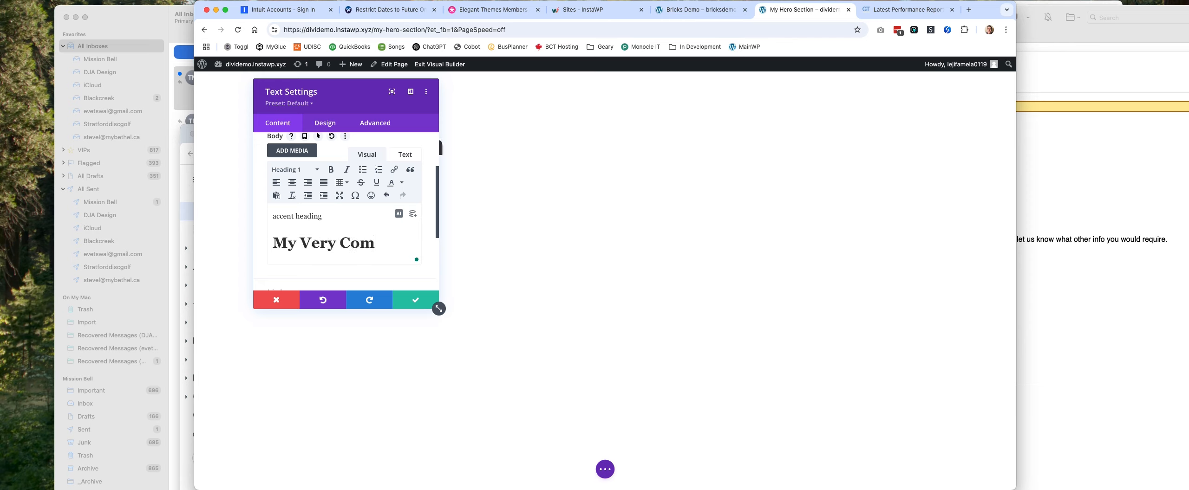
pyautogui.write('pelling H')
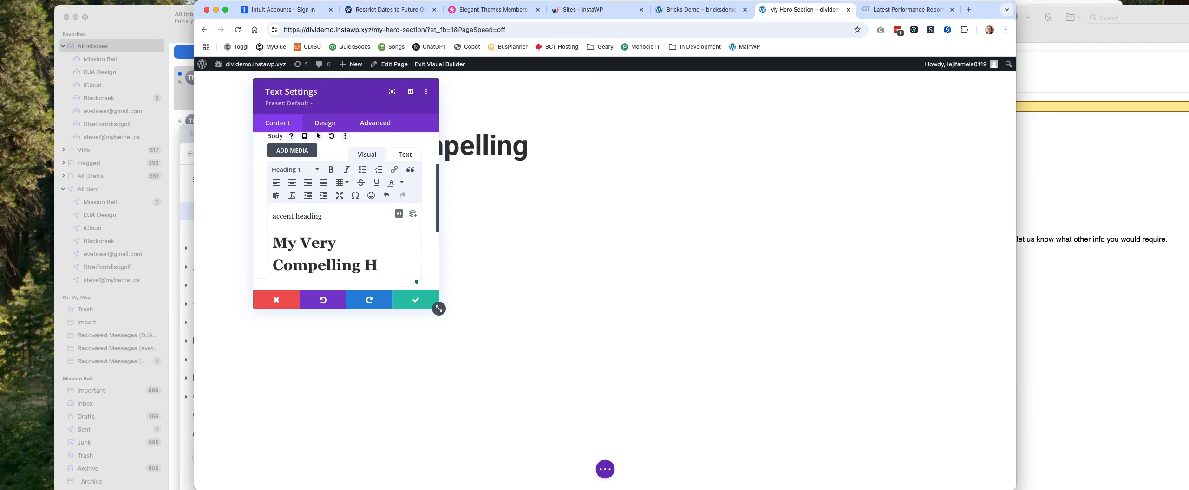
pyautogui.write('eadlin')
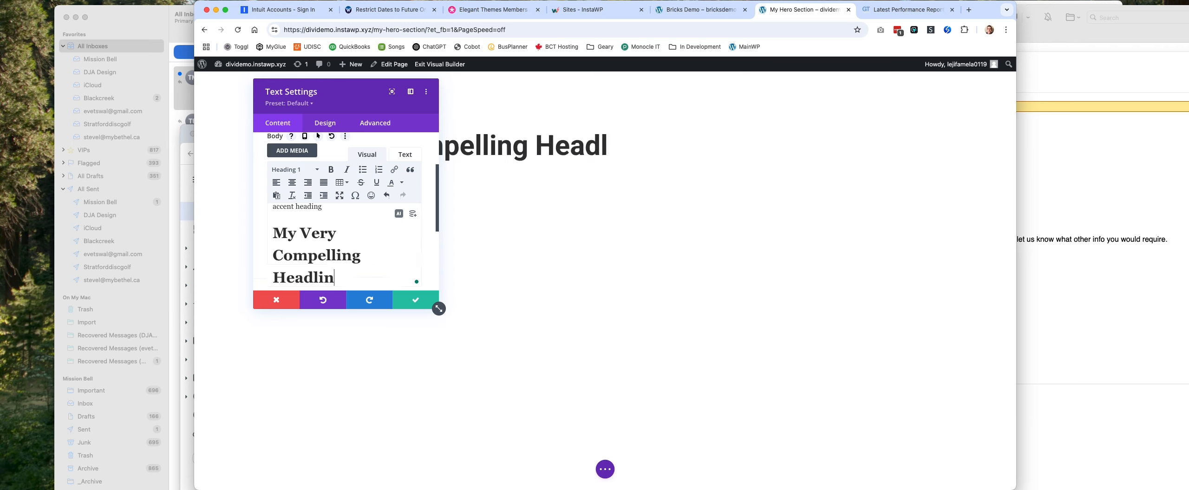
pyautogui.write('e That L')
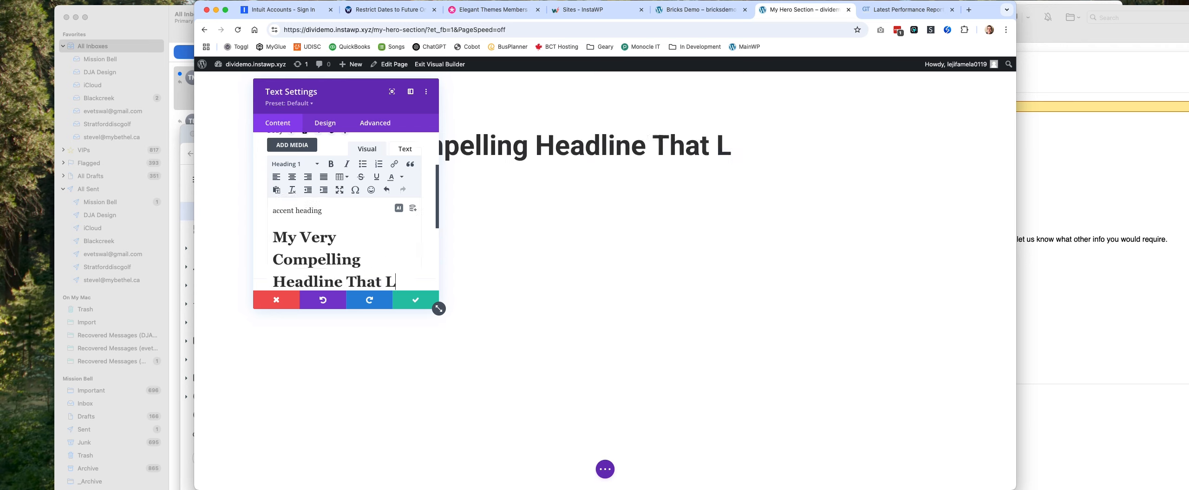
pyautogui.write('eads to Convers')
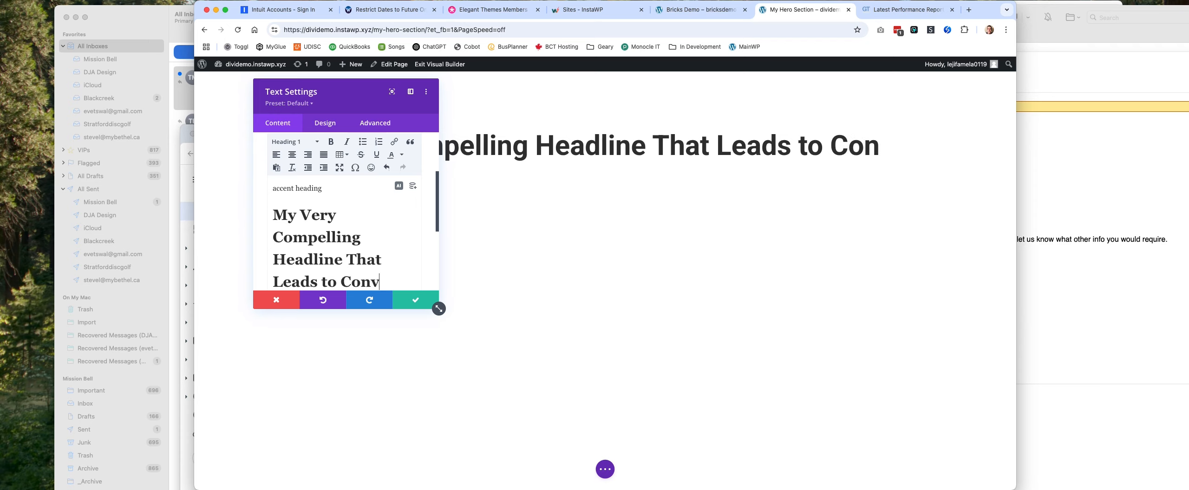
pyautogui.write('sions')
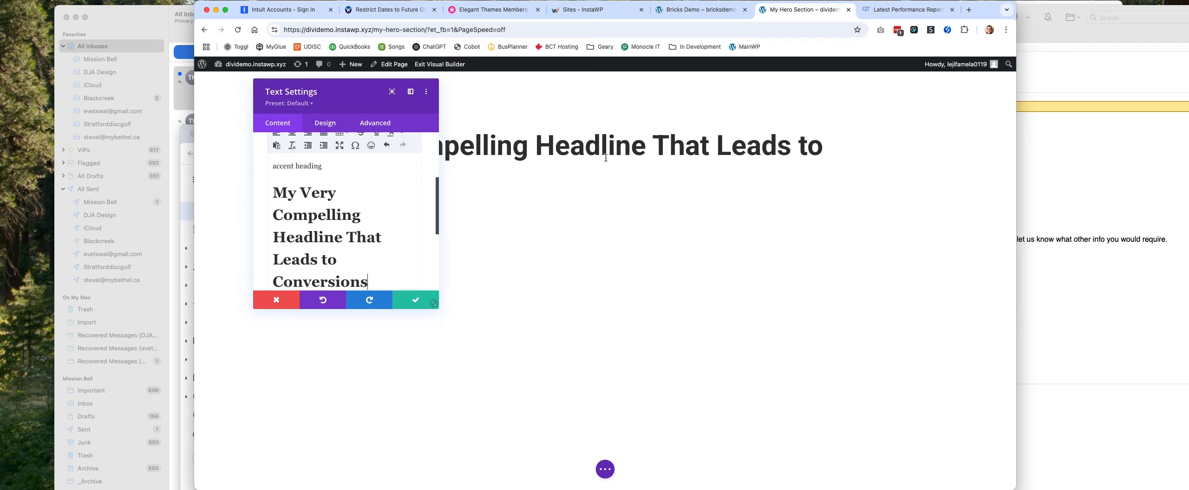
# Load generator.lorem-ipsum.info in place of the GTmetrix report and copy the opening filler text through "eos modo error ad.".
pyautogui.click(919, 12)
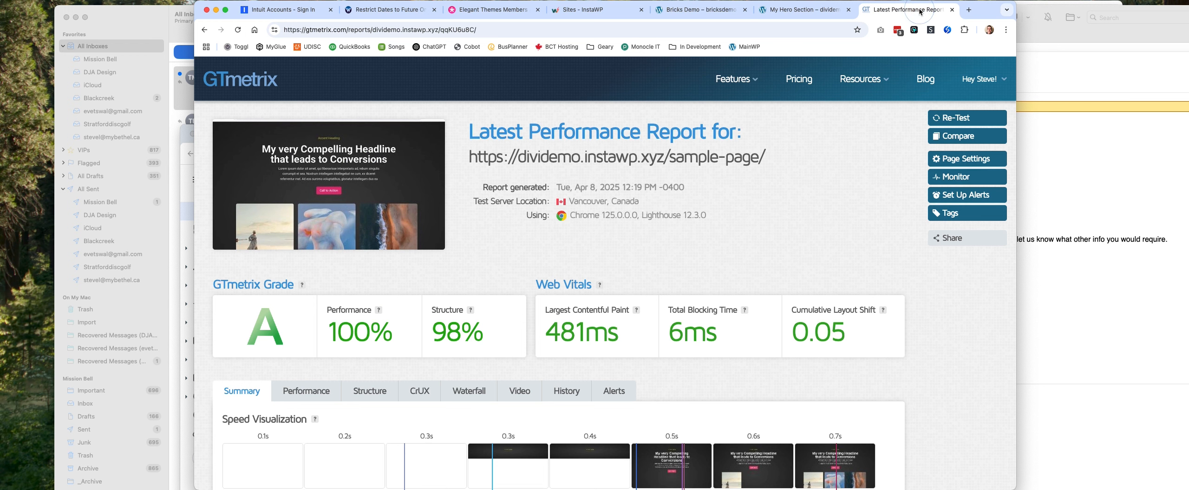
pyautogui.click(818, 25)
pyautogui.write('gen')
pyautogui.press('Return')
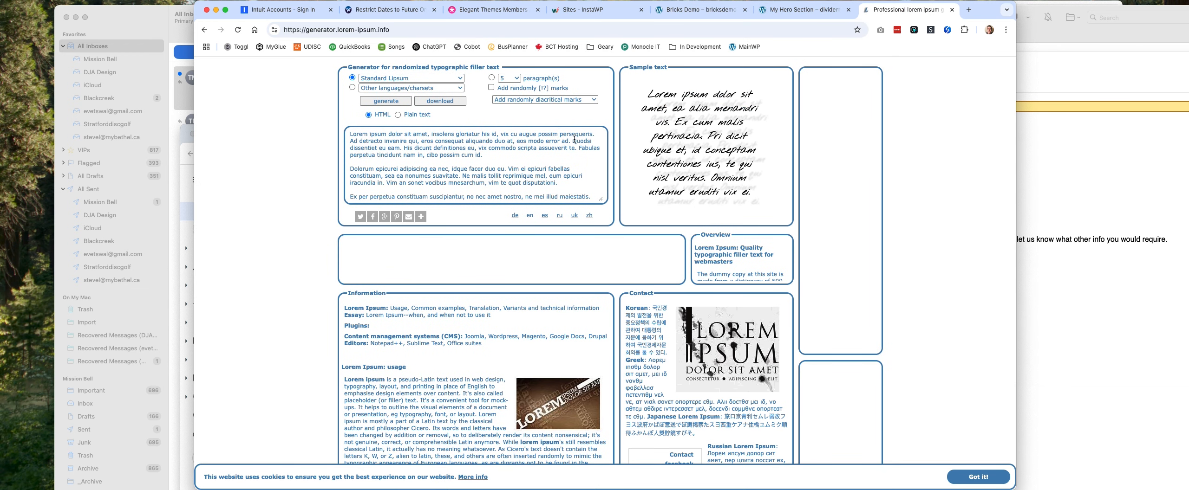
pyautogui.moveTo(574, 140); pyautogui.dragTo(357, 125)
pyautogui.press('super+c')
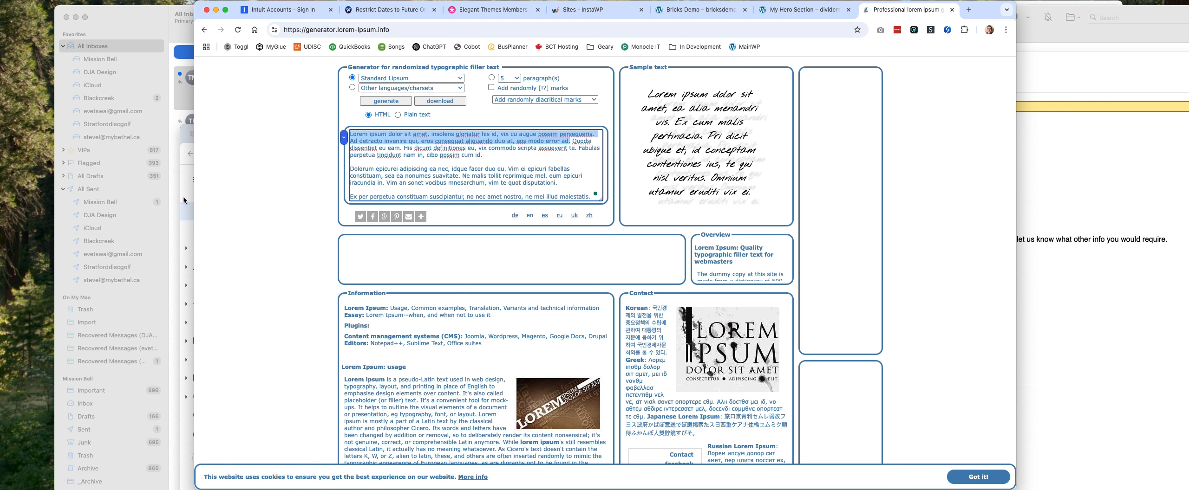
# Return to the My Hero Section page, paste the lorem ipsum text as a paragraph below the headline, and save the Text module.
pyautogui.click(805, 10)
pyautogui.scroll(-4, 438, 309)
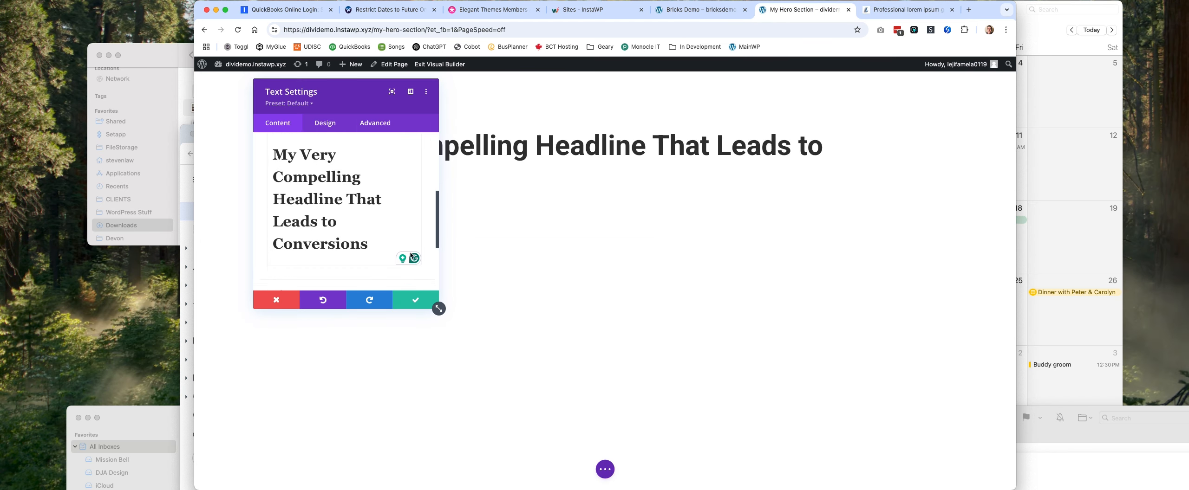
pyautogui.press('super+v')
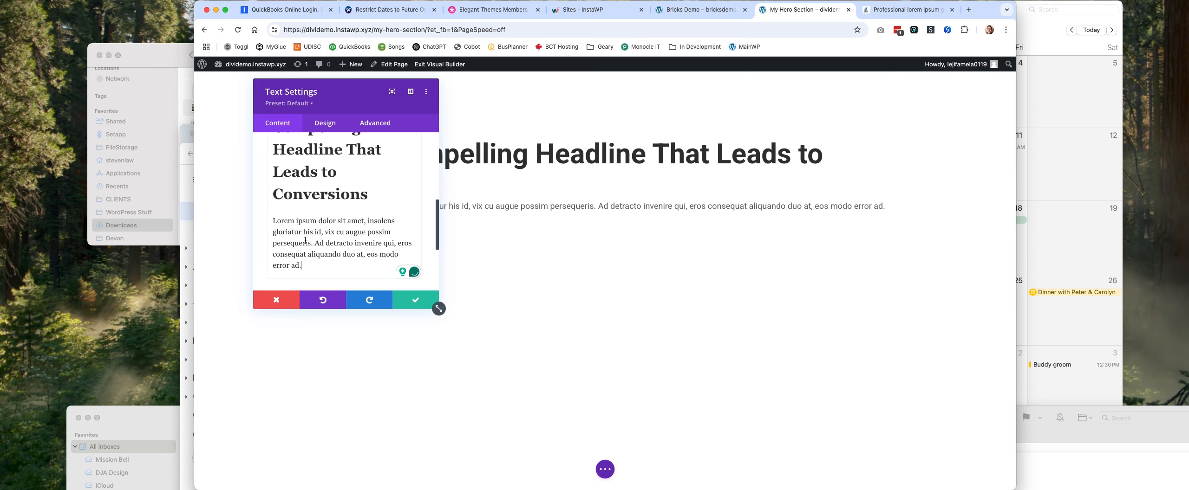
pyautogui.click(412, 302)
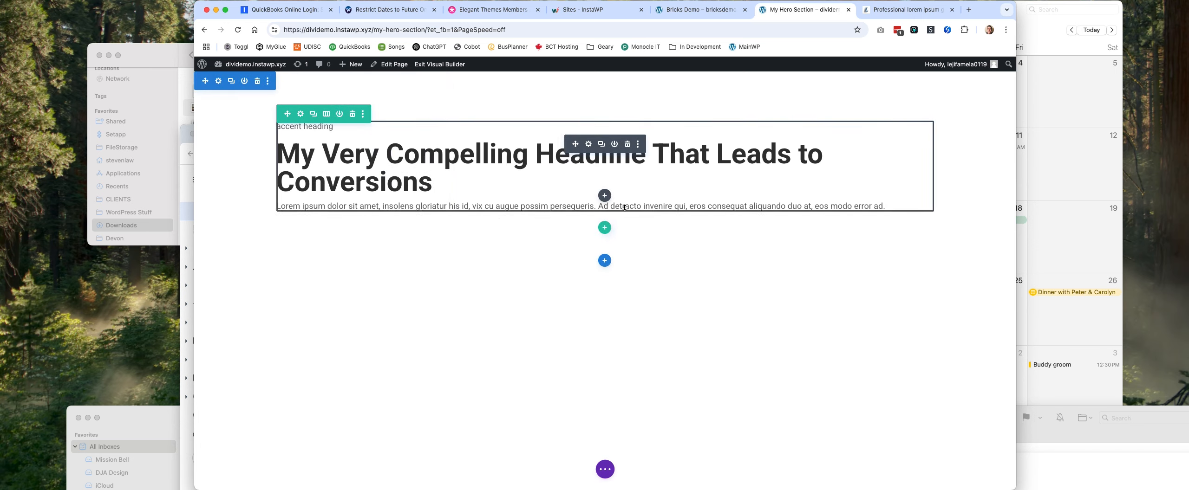
# Add a Button module below the Text module, label it "Call to Action", and save its settings.
pyautogui.click(604, 196)
pyautogui.write('but')
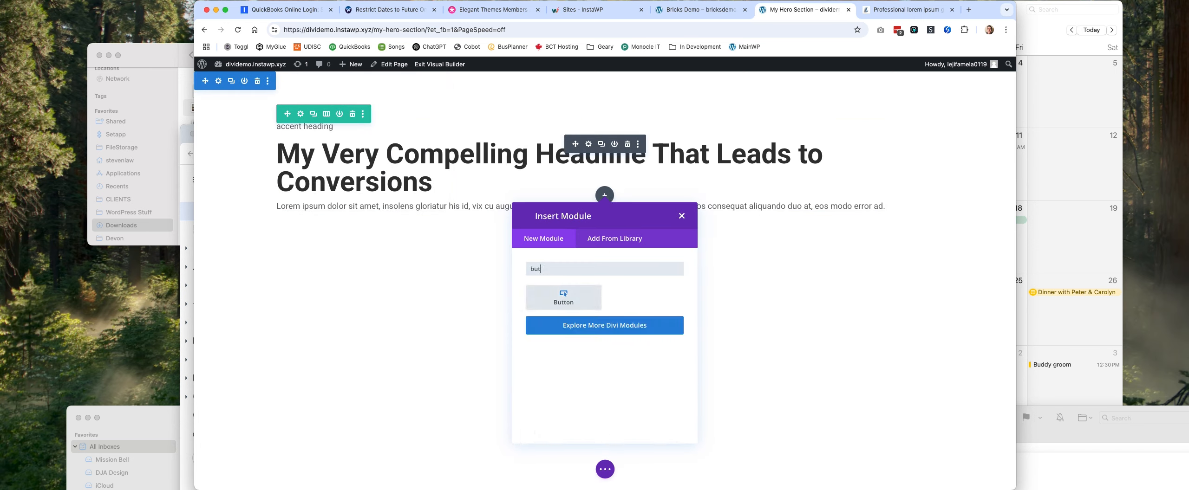
pyautogui.write('to')
pyautogui.click(575, 300)
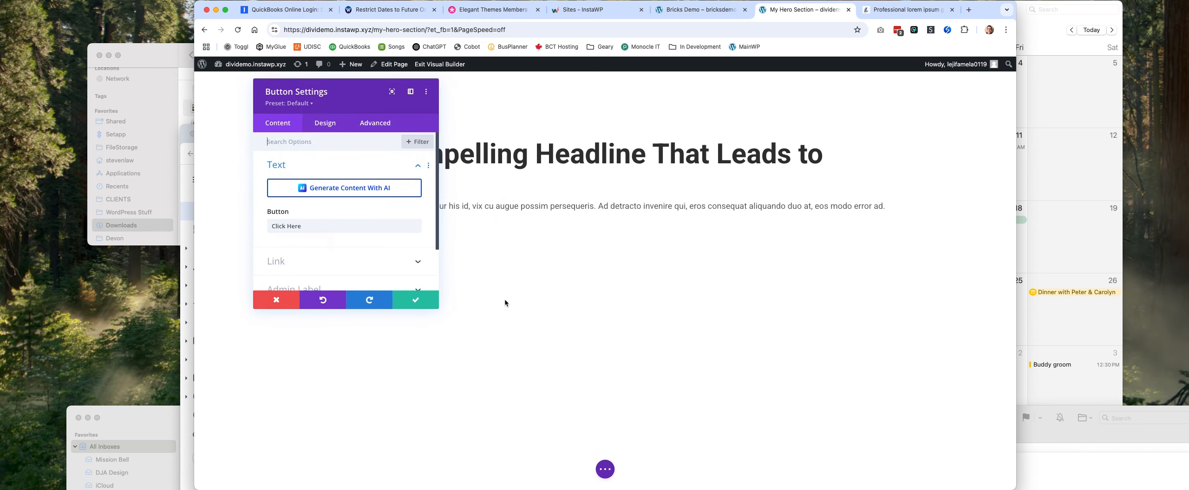
pyautogui.doubleClick(303, 225)
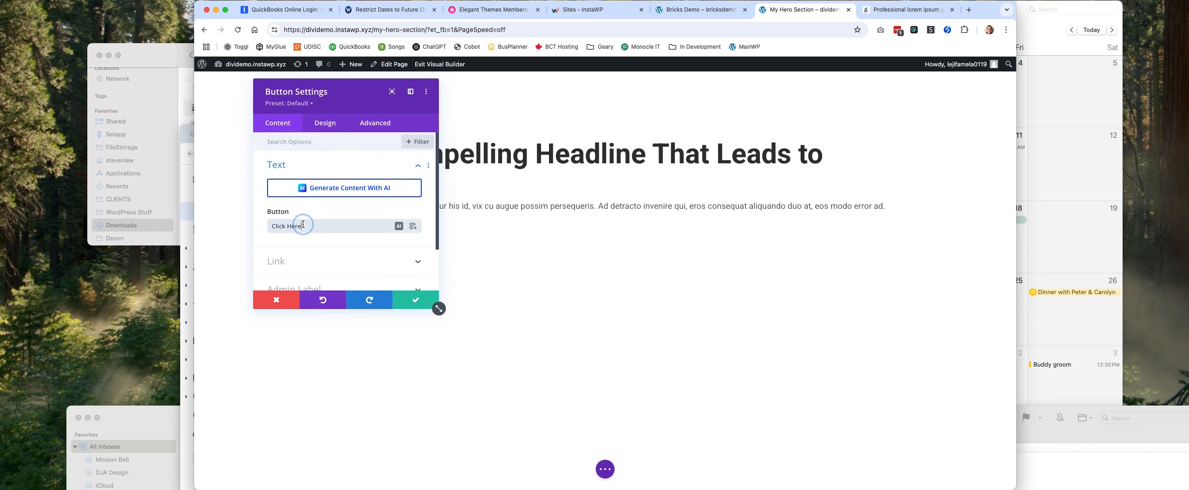
pyautogui.tripleClick(303, 225)
pyautogui.write('Call to Action')
pyautogui.click(429, 303)
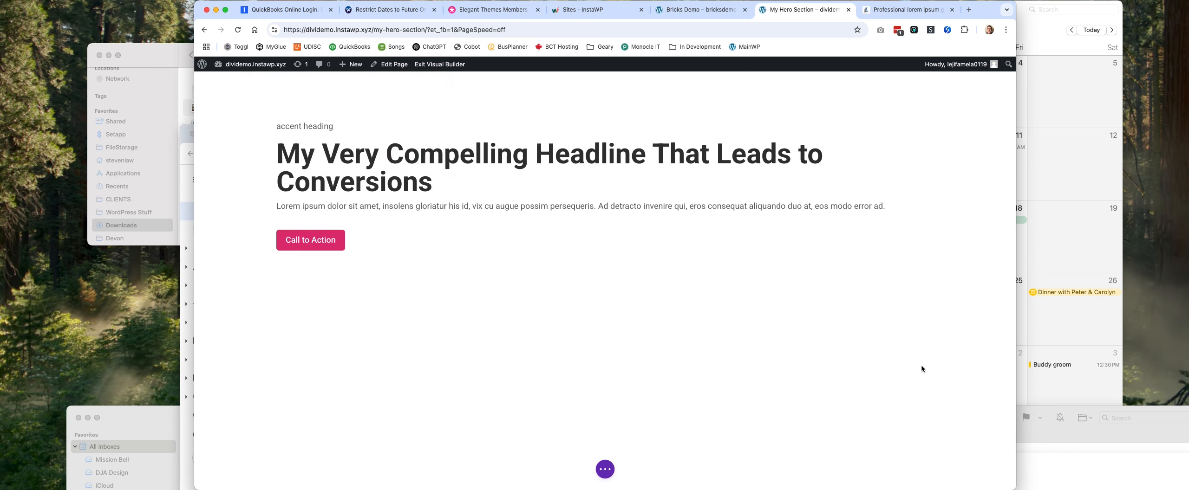
# Move the "accent heading" line in the Text module's body from above the headline to its own paragraph directly below it.
pyautogui.moveTo(566, 211)
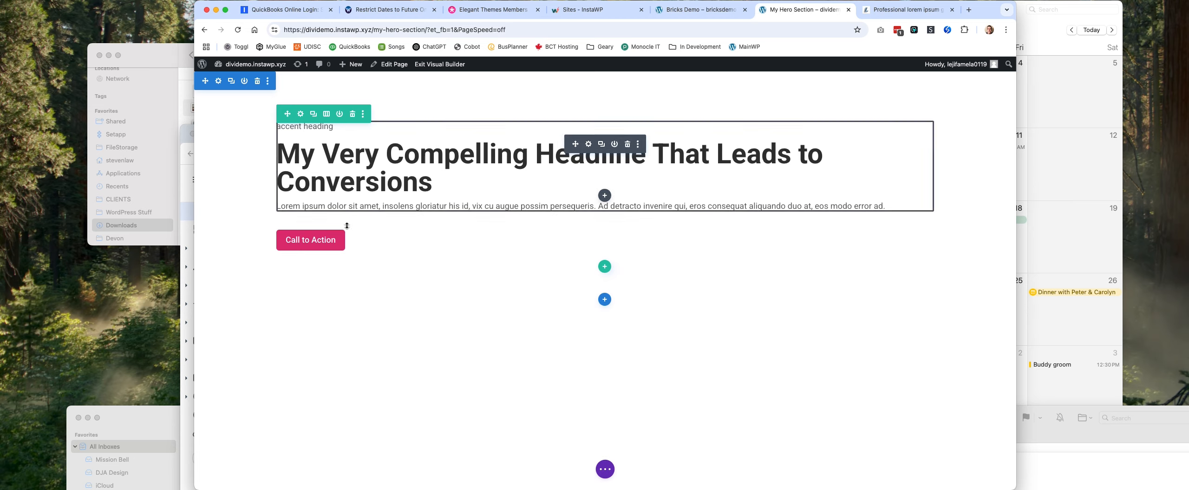
pyautogui.click(588, 145)
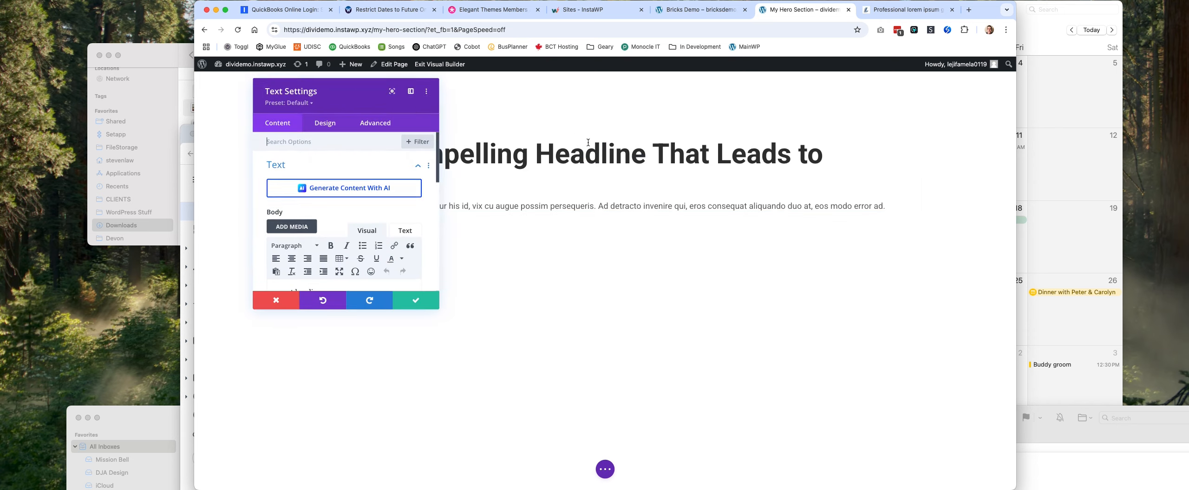
pyautogui.scroll(-3, 373, 225)
pyautogui.scroll(-1, 373, 225)
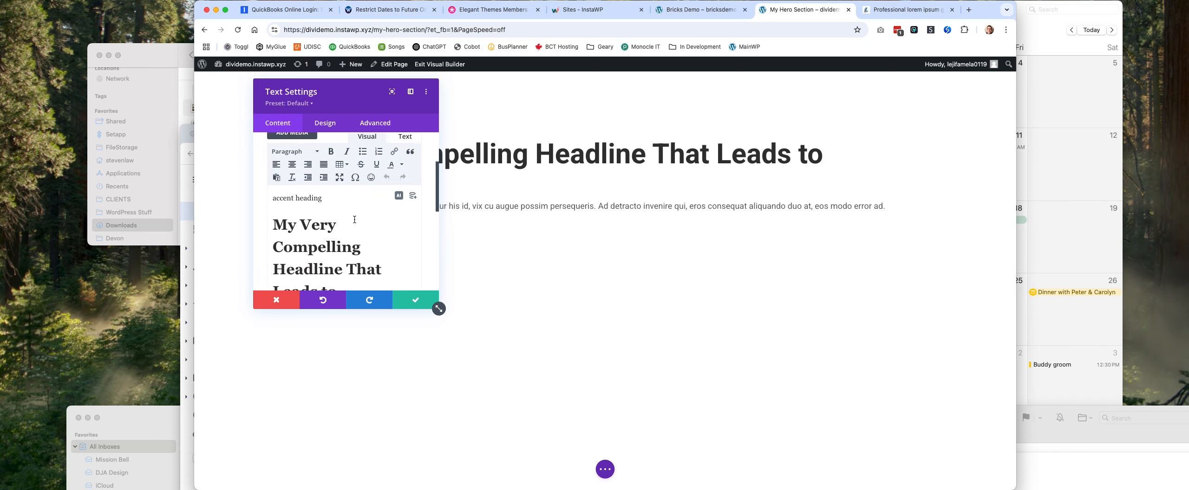
pyautogui.moveTo(329, 197); pyautogui.dragTo(248, 188)
pyautogui.press('super+c')
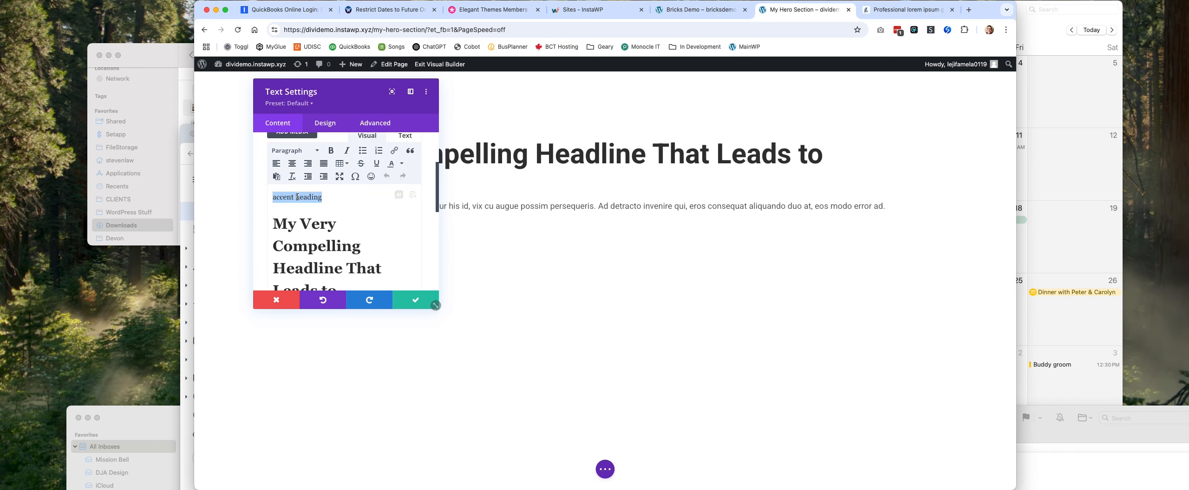
pyautogui.press('BackSpace')
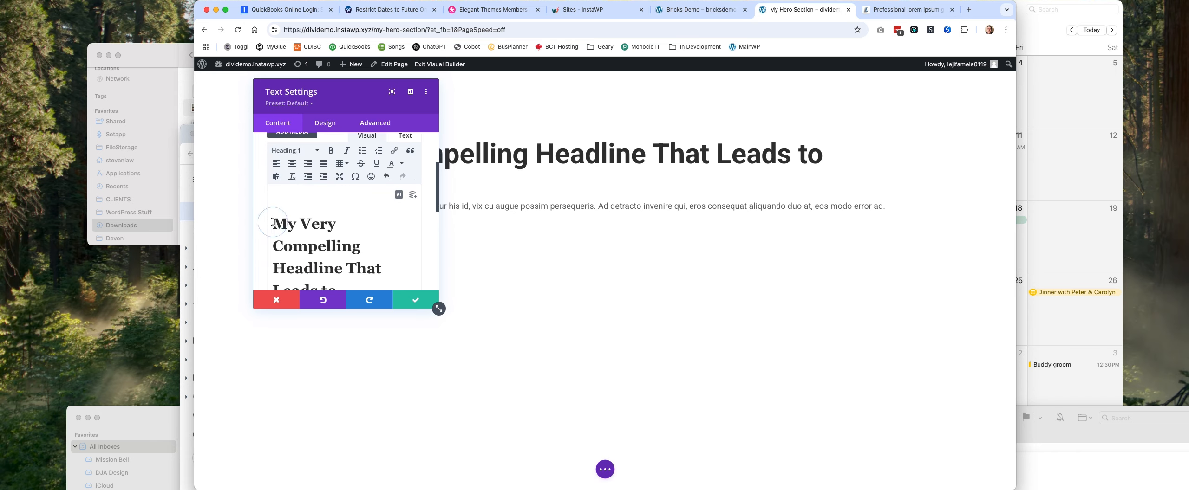
pyautogui.press('Delete')
pyautogui.scroll(-2, 344, 244)
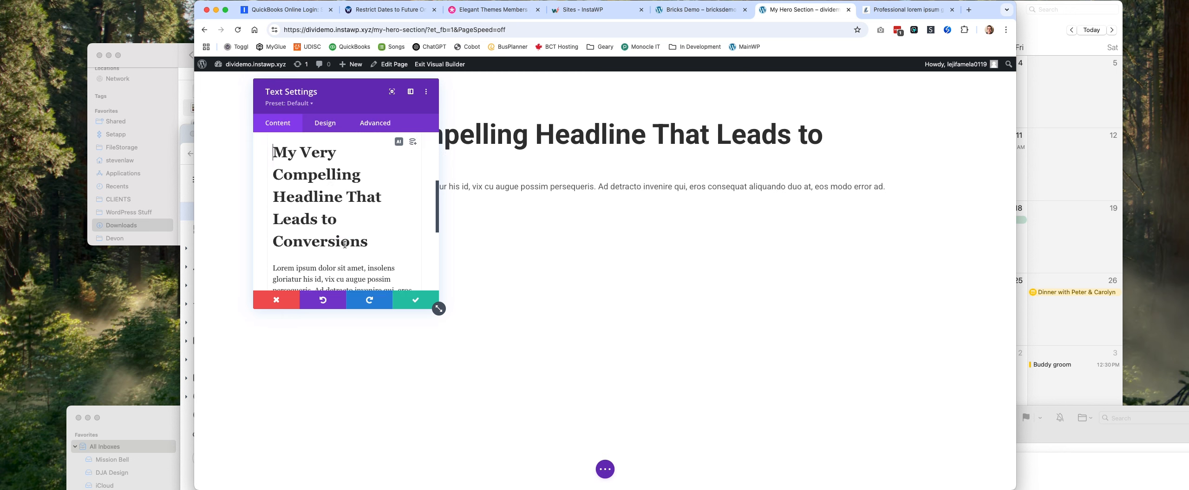
pyautogui.click(388, 176)
pyautogui.press('Return')
pyautogui.press('super+v')
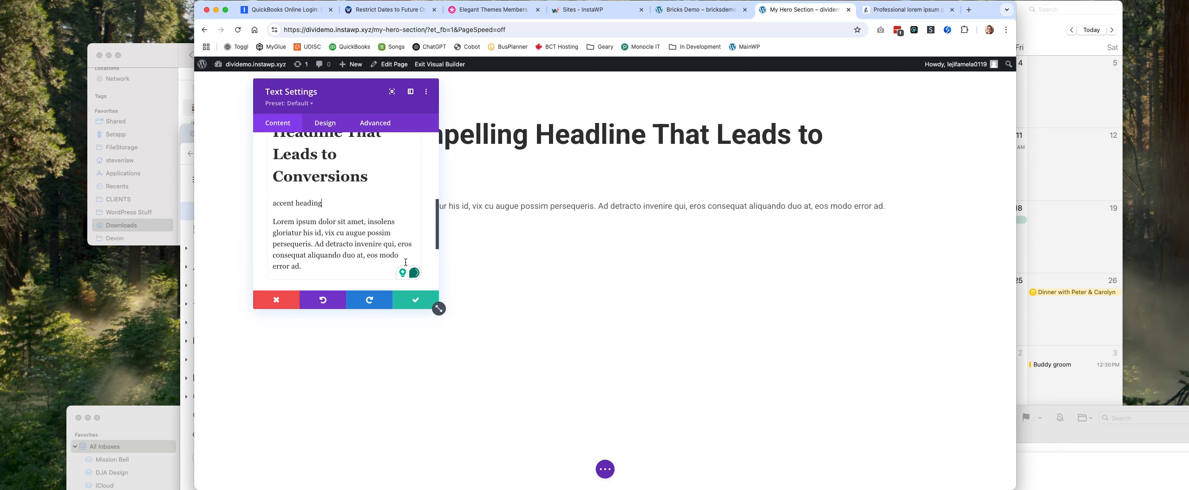
# Wrap the "accent heading" line in <p> and </p> tags in the HTML source of the Text module's body.
pyautogui.scroll(5, 405, 263)
pyautogui.click(404, 173)
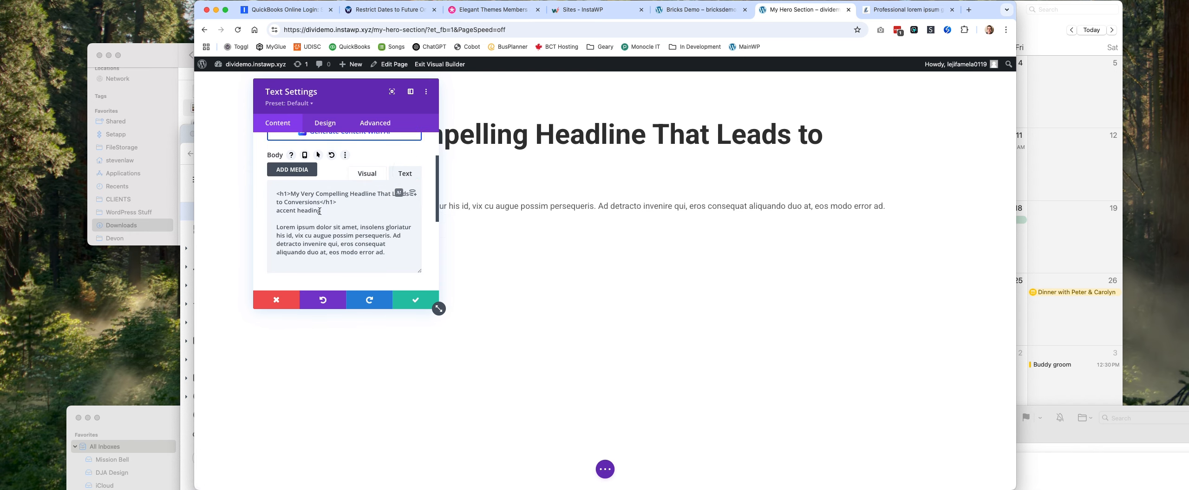
pyautogui.click(267, 212)
pyautogui.write('<')
pyautogui.write('p>')
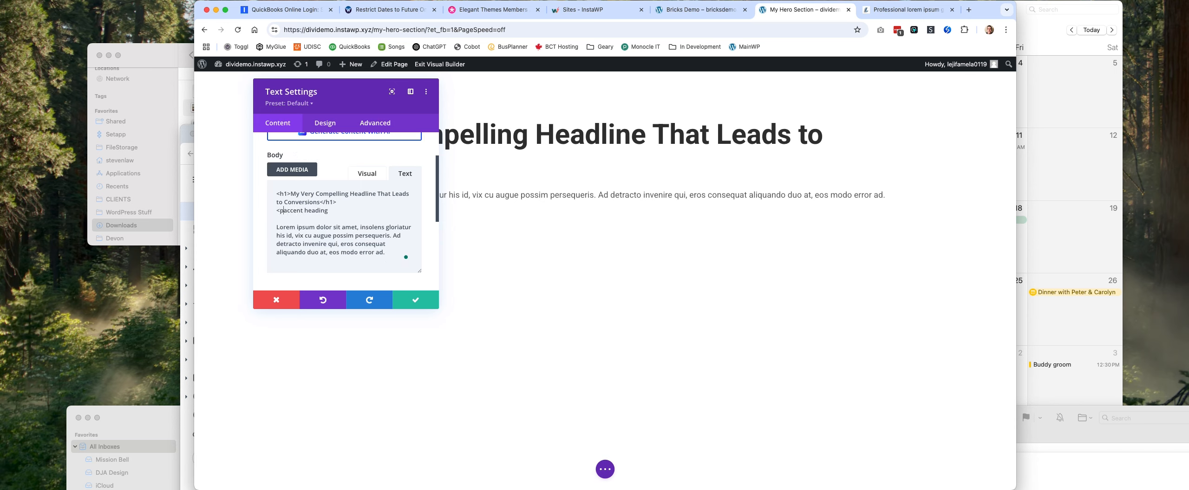
pyautogui.click(365, 214)
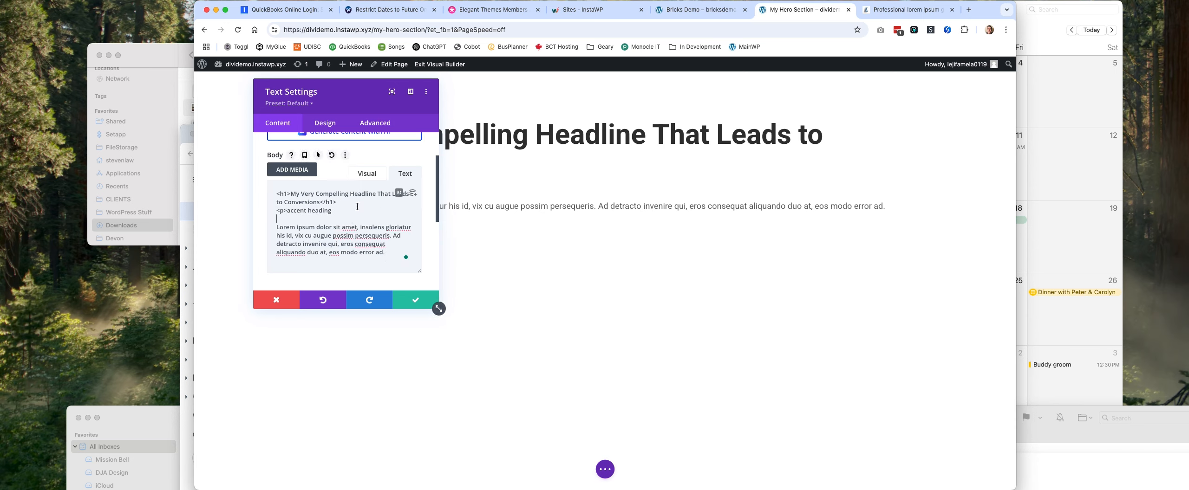
pyautogui.click(356, 210)
pyautogui.write('</p>')
# Add class="accent-heading" to the opening paragraph tag of the accent heading and save the Text module.
pyautogui.click(283, 212)
pyautogui.write('class')
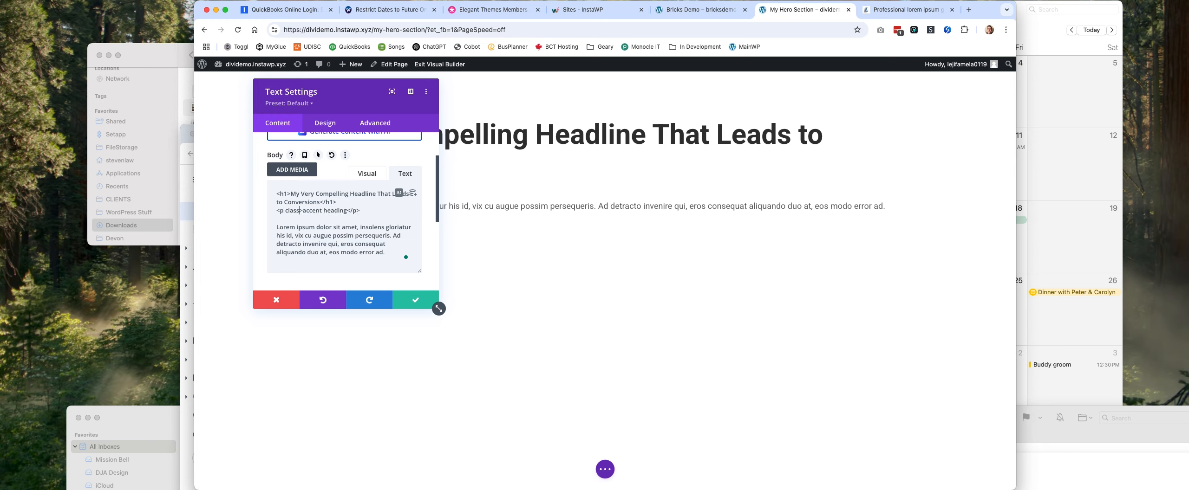
pyautogui.write('="accen')
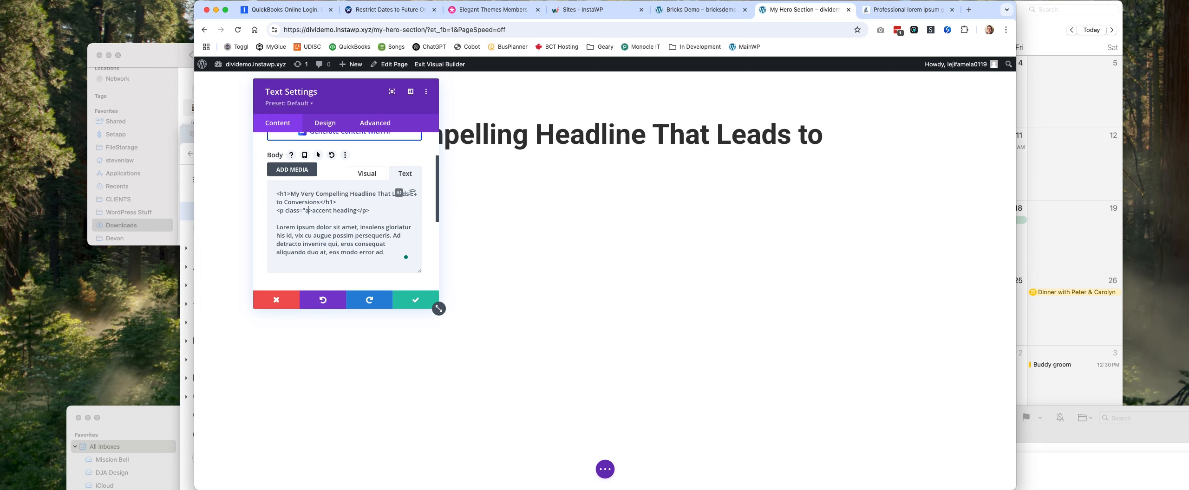
pyautogui.write('t-heading"')
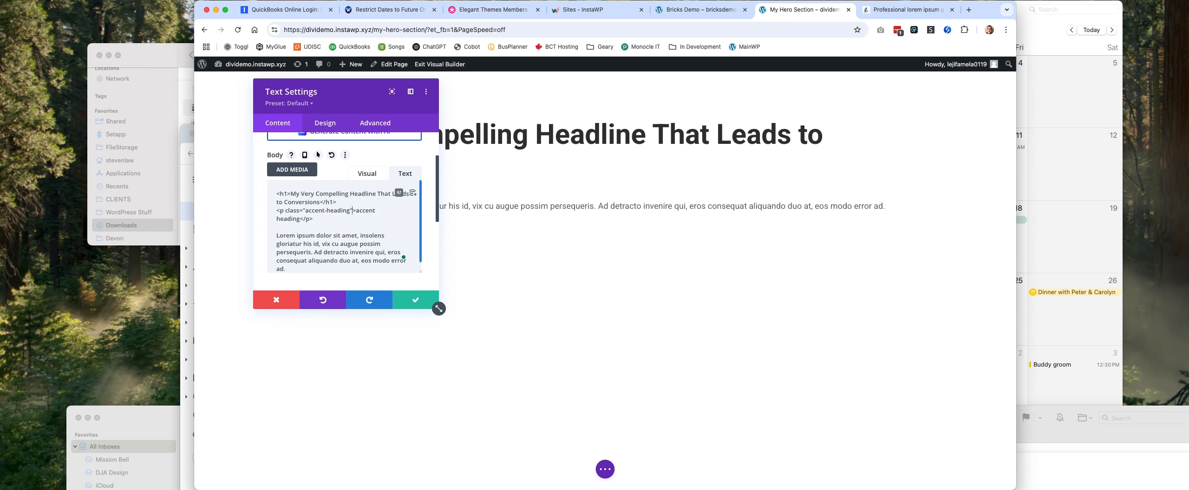
pyautogui.click(412, 300)
# Center-align the headline, accent heading and lorem ipsum paragraph in the Text module's body, then close its settings with the change kept.
pyautogui.moveTo(697, 170)
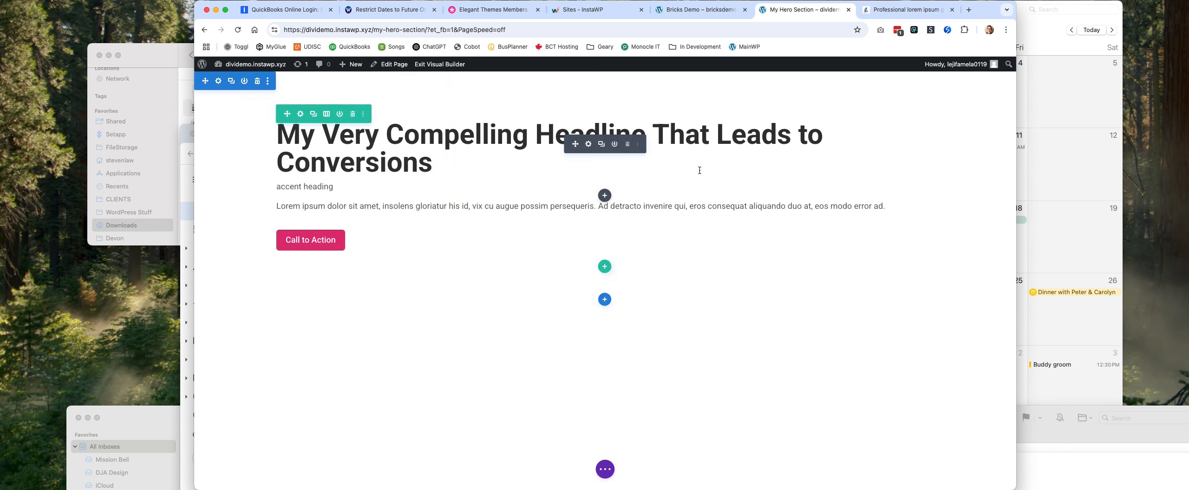
pyautogui.click(589, 145)
pyautogui.scroll(-2, 334, 223)
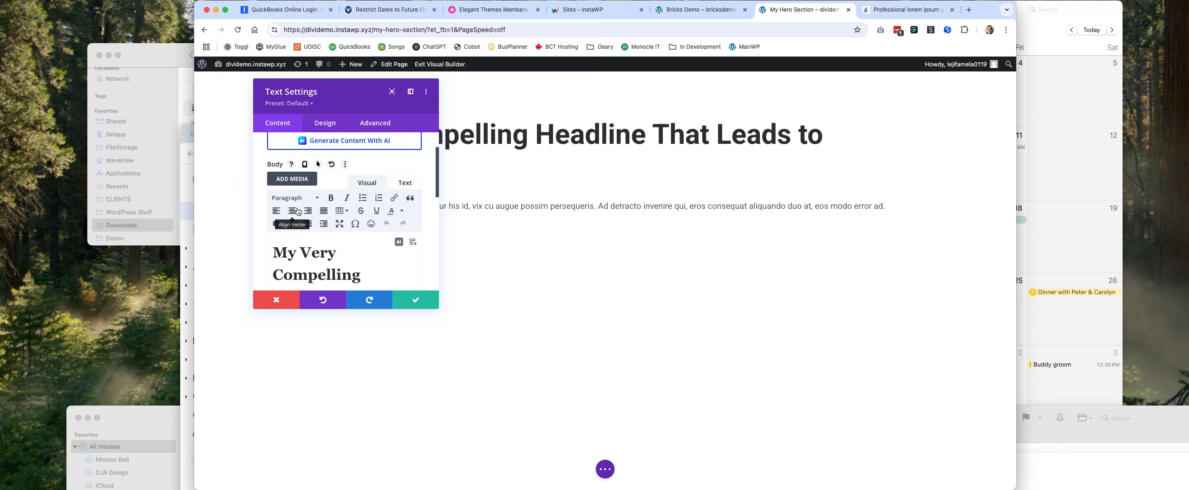
pyautogui.click(298, 211)
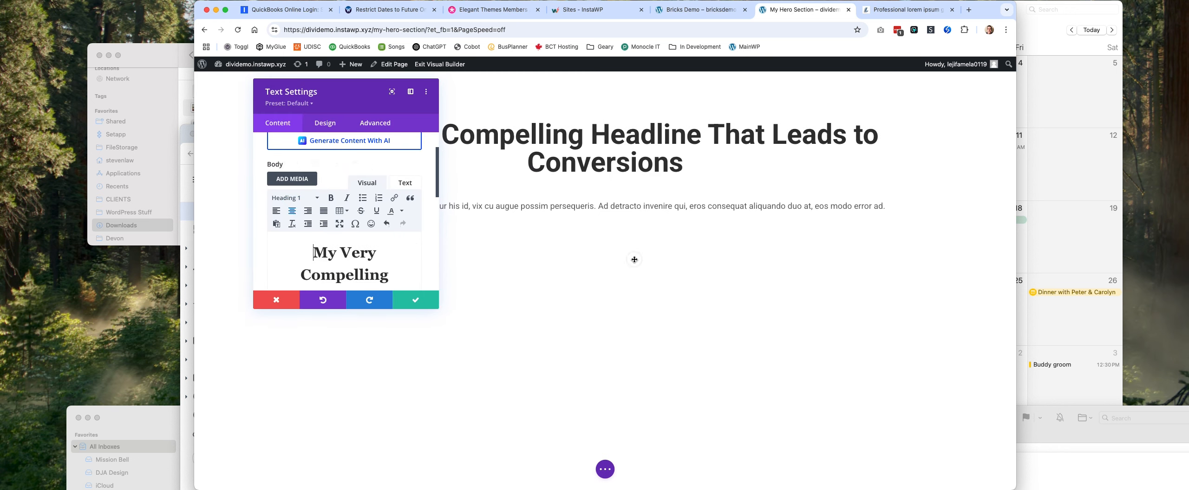
pyautogui.scroll(-5, 337, 252)
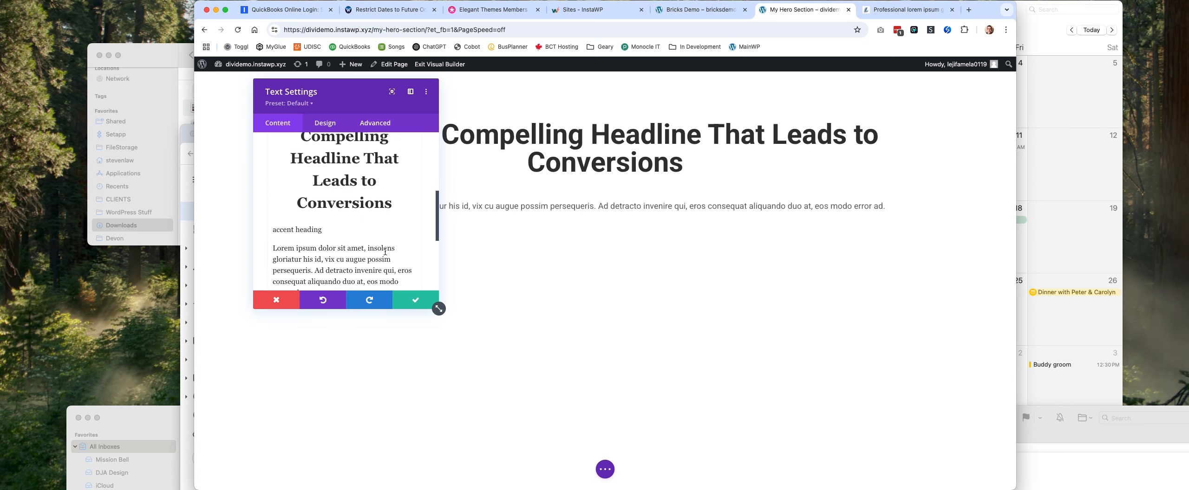
pyautogui.press('super+a')
pyautogui.scroll(5, 375, 230)
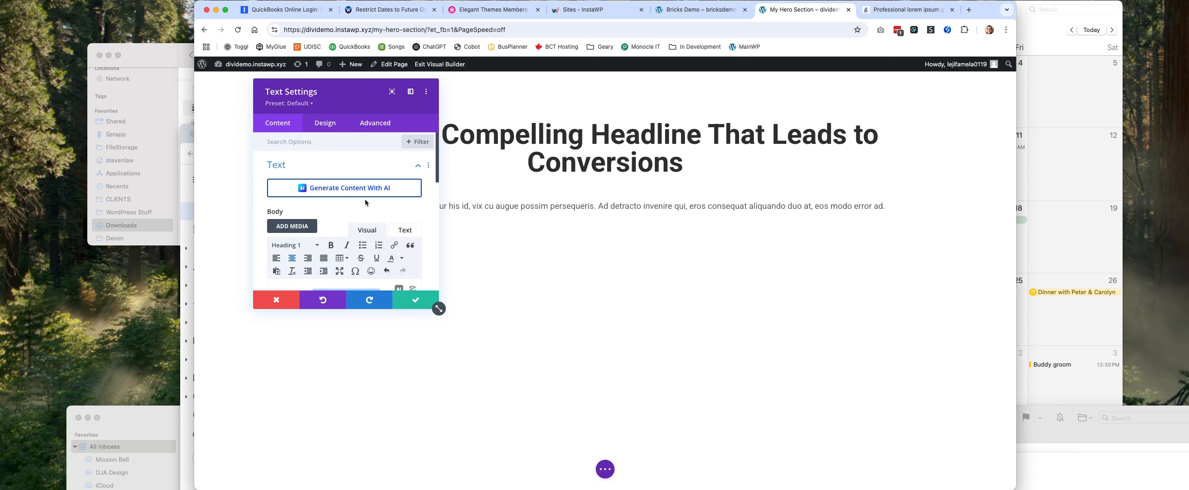
pyautogui.click(293, 258)
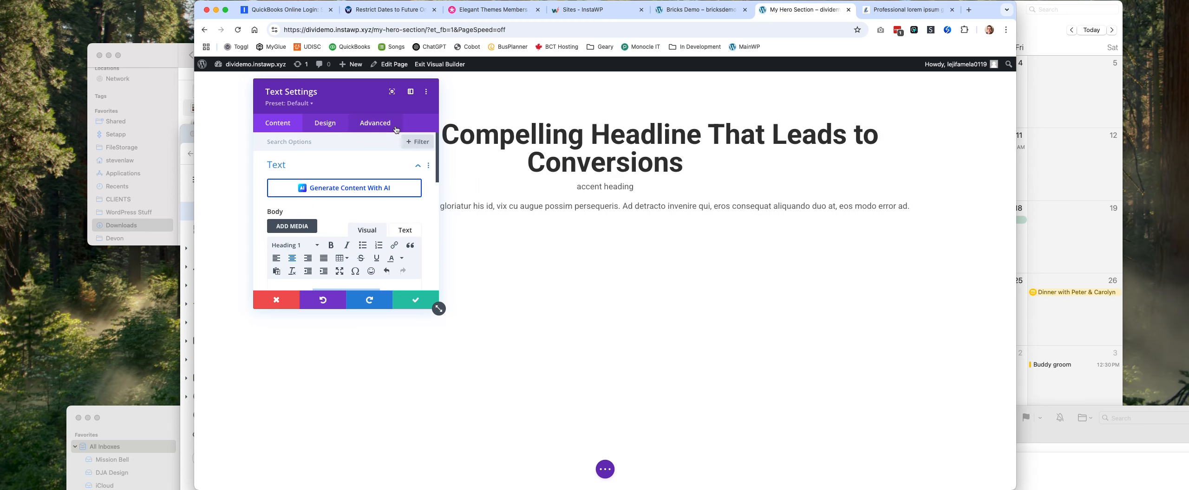
pyautogui.click(732, 274)
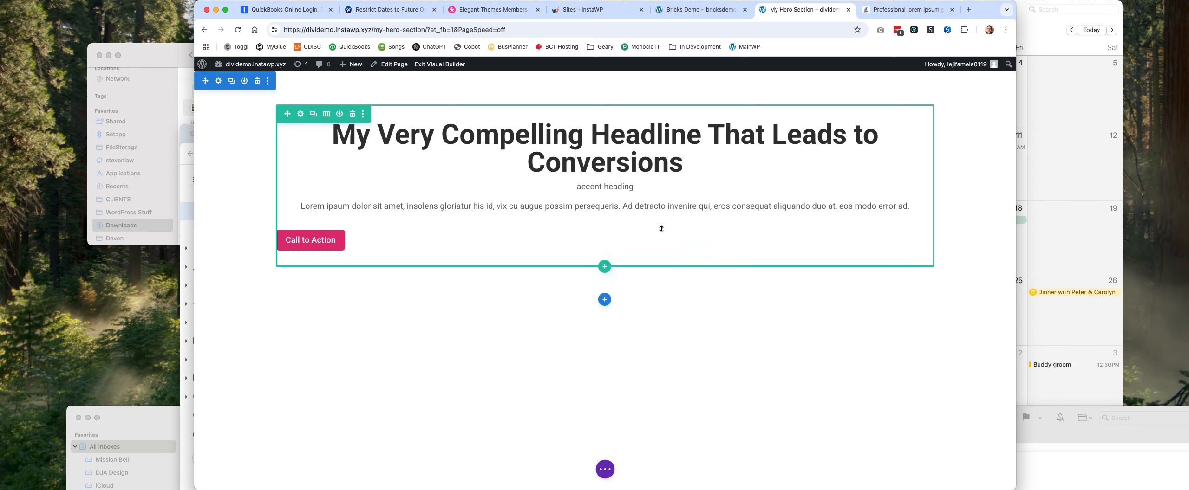
# Set the Text module's maximum width in its design sizing, trying 720px before entering 60%.
pyautogui.click(588, 144)
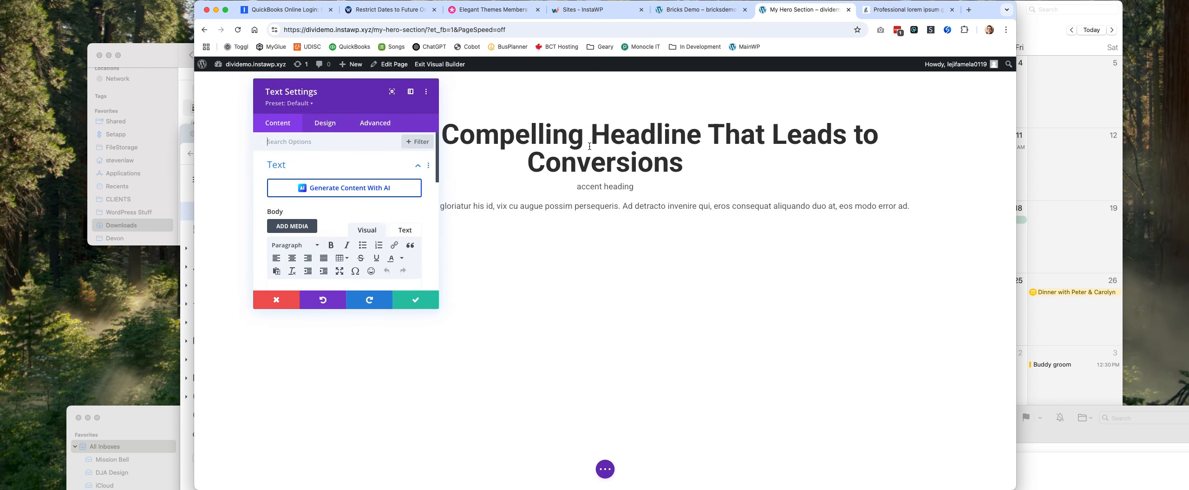
pyautogui.click(331, 125)
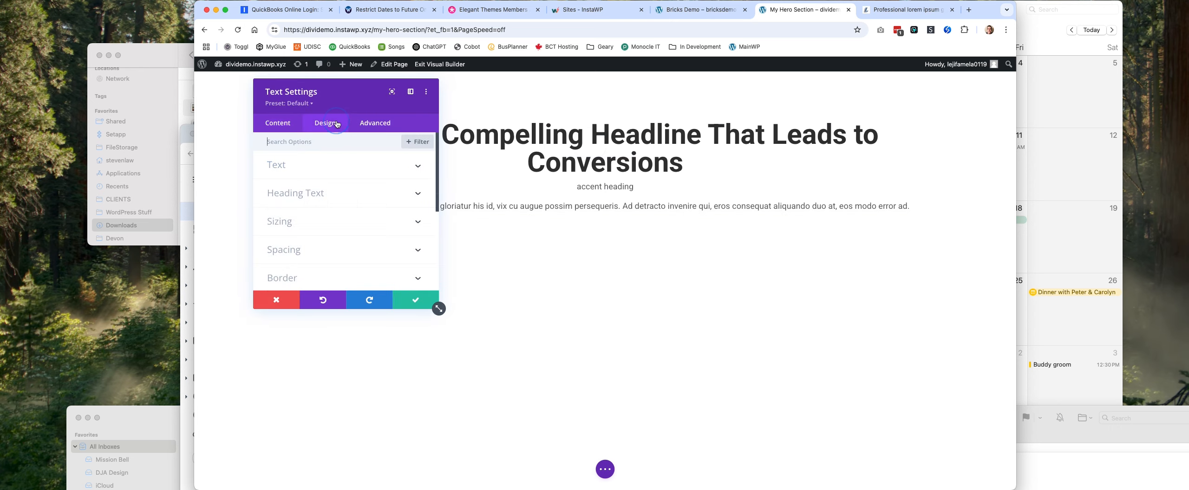
pyautogui.scroll(-1, 327, 215)
pyautogui.click(327, 215)
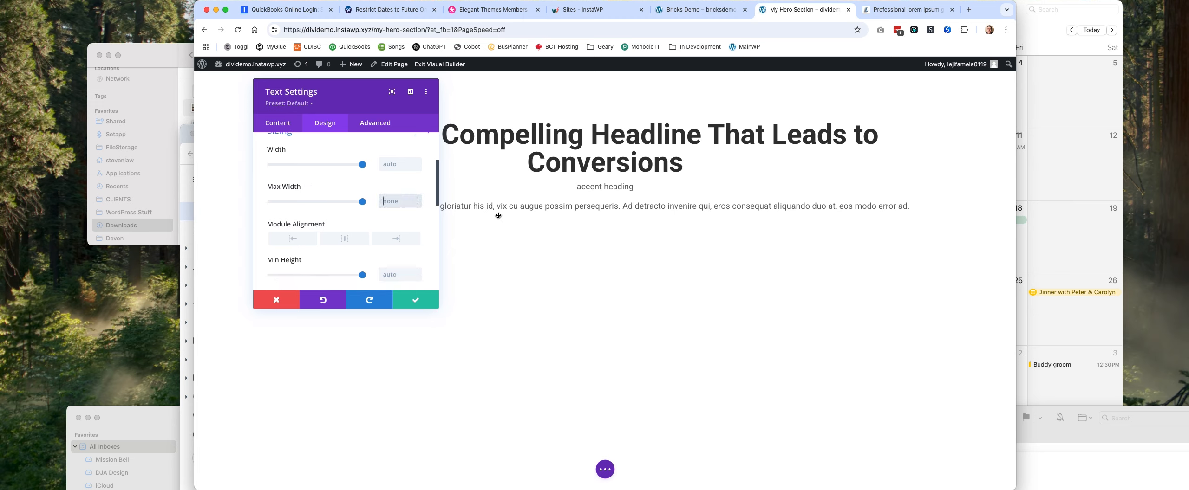
pyautogui.write('720')
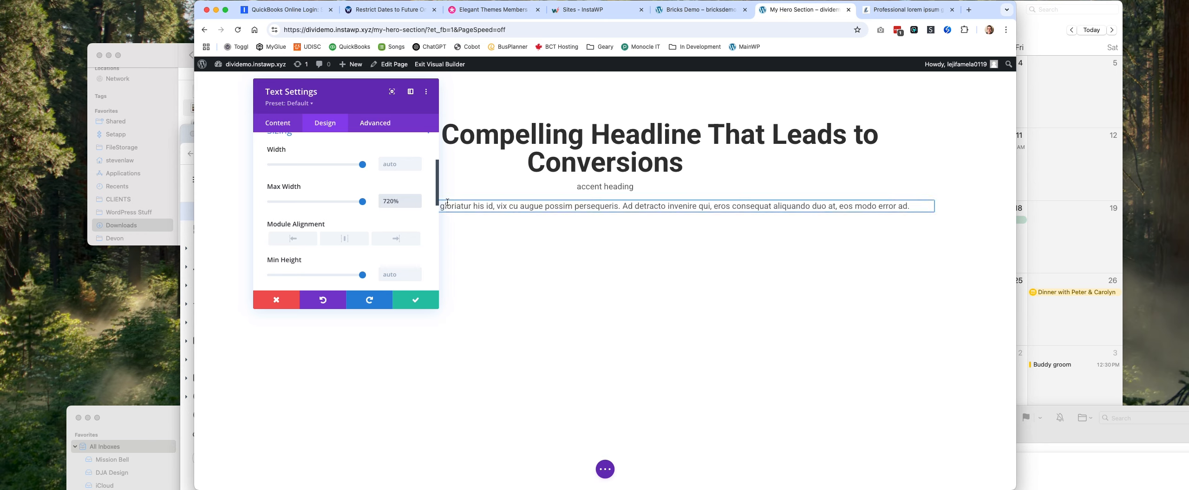
pyautogui.press('BackSpace')
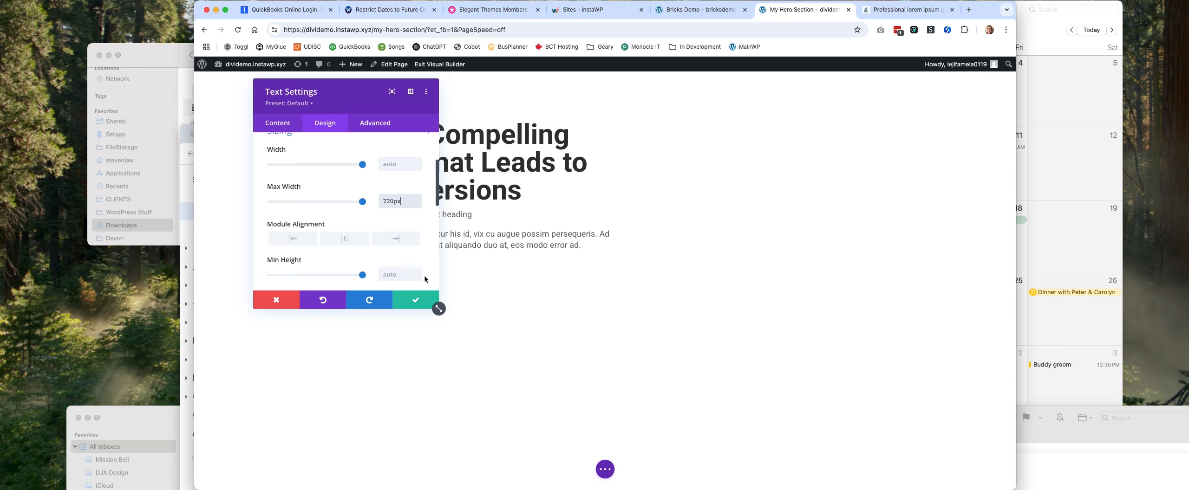
pyautogui.doubleClick(408, 201)
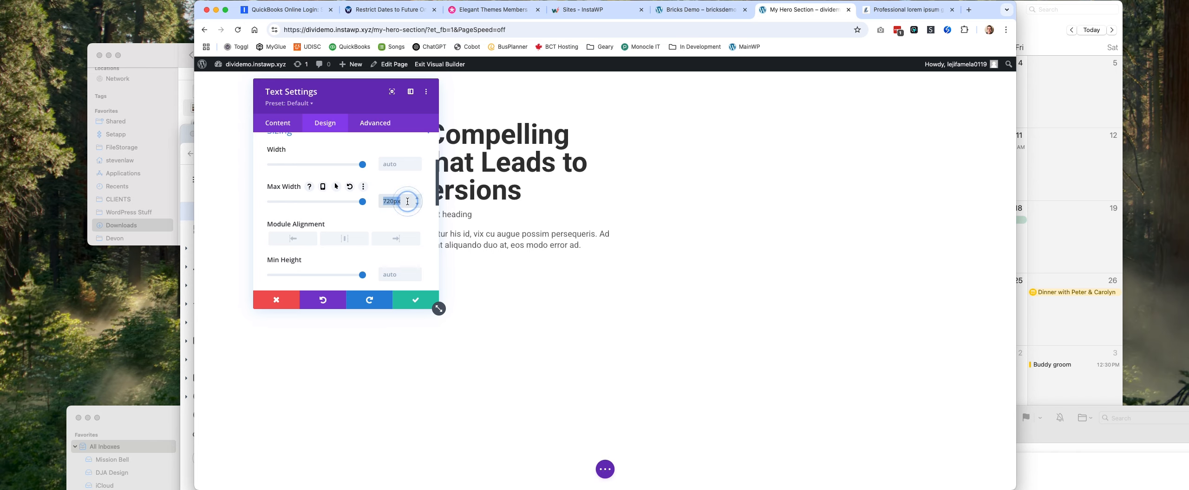
pyautogui.write('60ch')
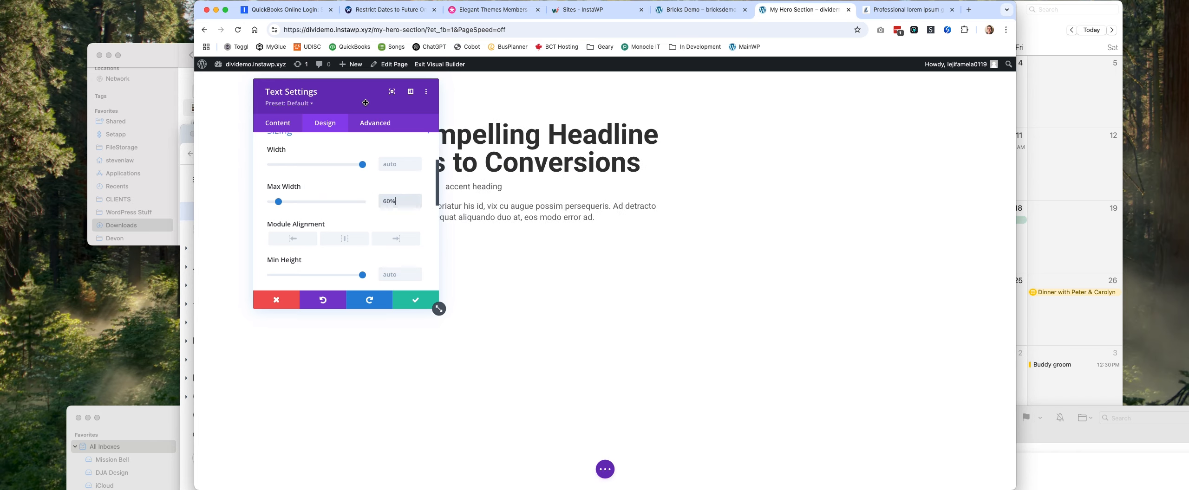
# Move the settings dialog clear of the headline, center the Text module's alignment, and save the module.
pyautogui.moveTo(362, 89); pyautogui.dragTo(910, 135)
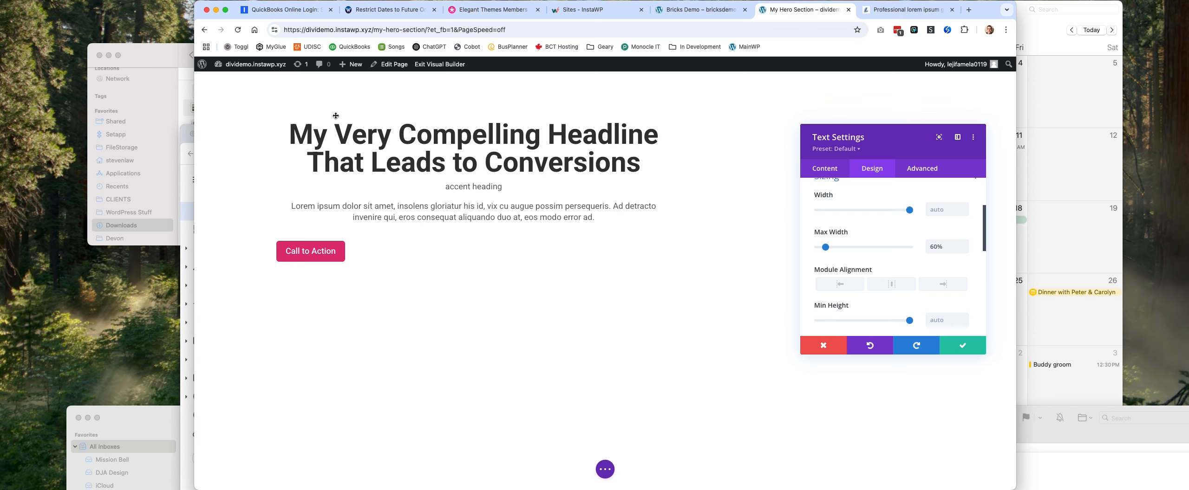
pyautogui.click(900, 284)
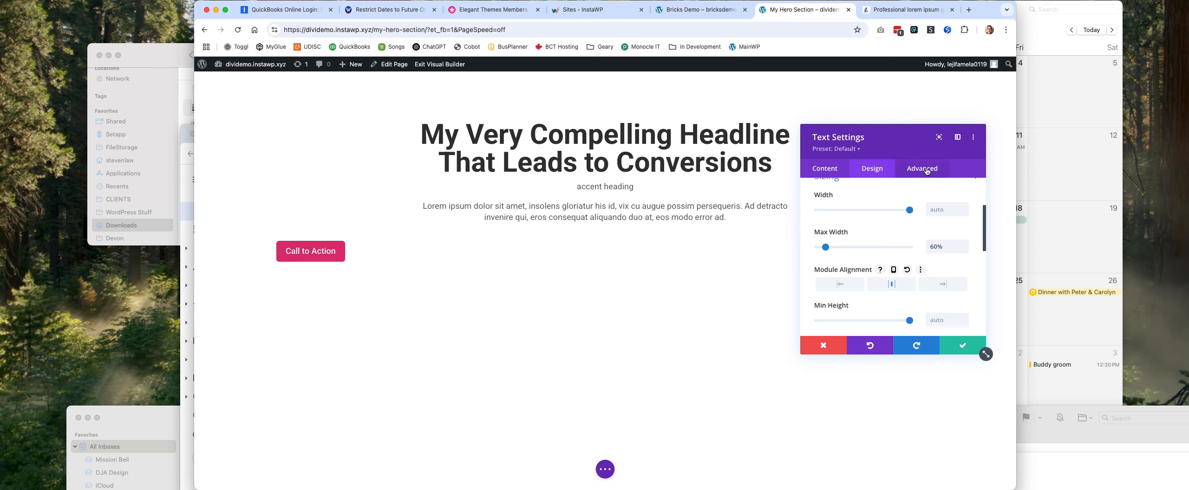
pyautogui.click(962, 346)
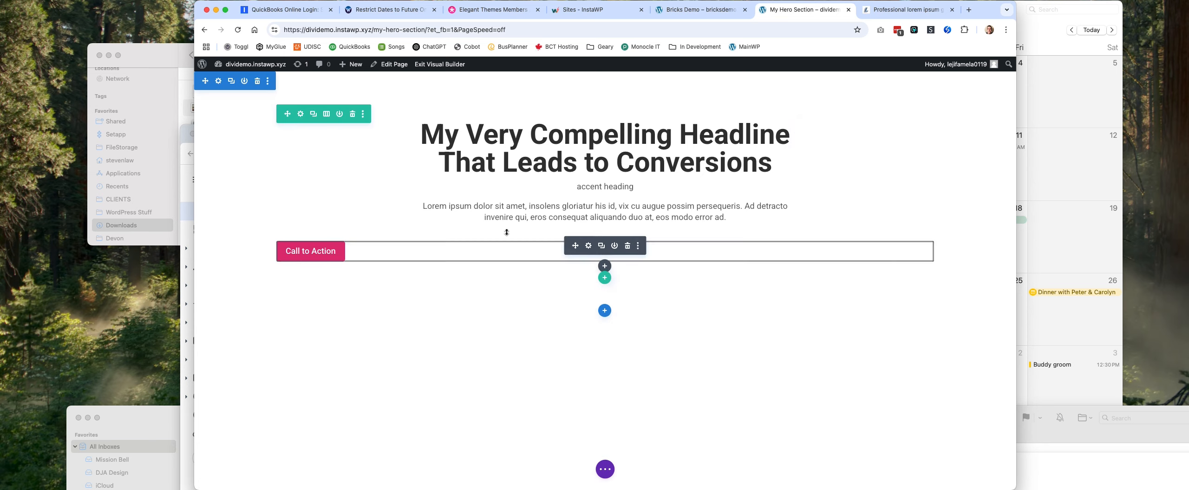
# Set the Call to Action button's alignment to center and save the Button module.
pyautogui.click(588, 246)
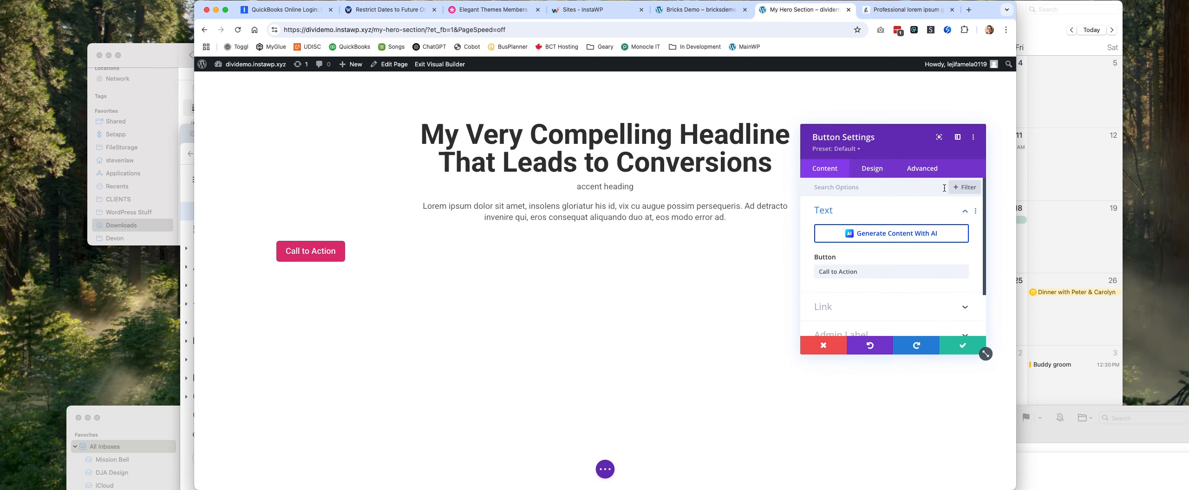
pyautogui.scroll(-3, 870, 291)
pyautogui.scroll(3, 887, 269)
pyautogui.click(876, 170)
pyautogui.click(884, 209)
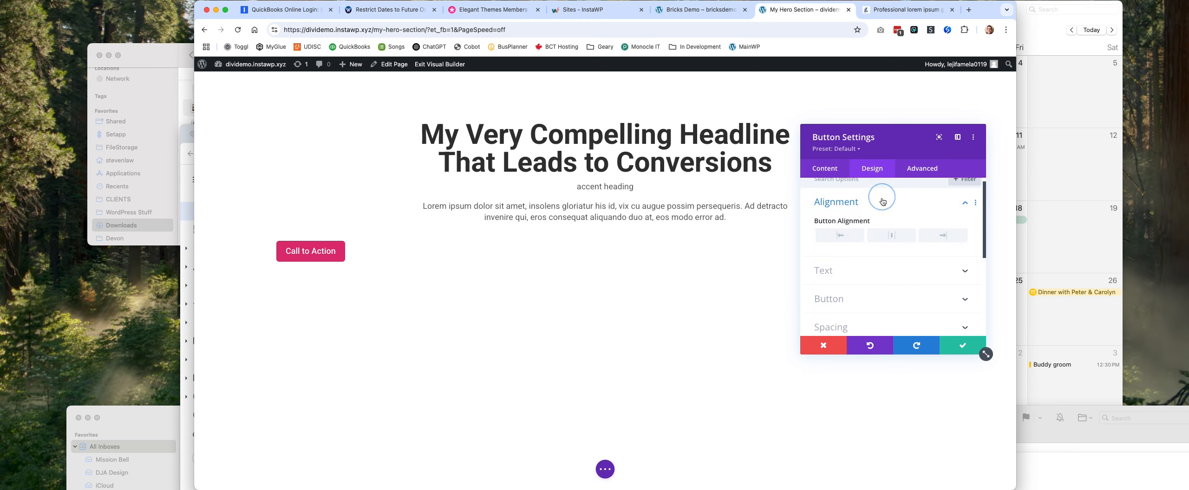
pyautogui.click(889, 245)
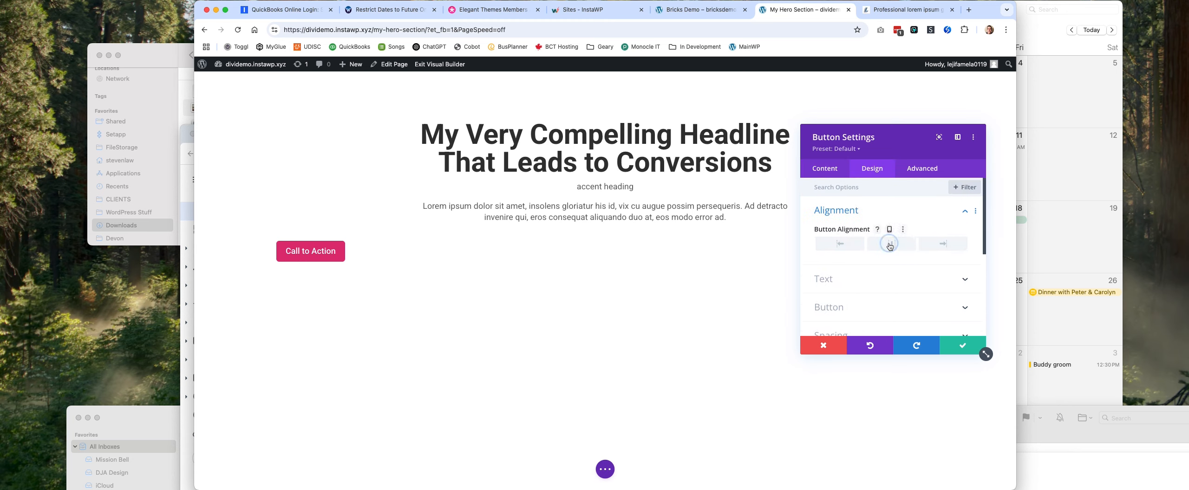
pyautogui.click(963, 346)
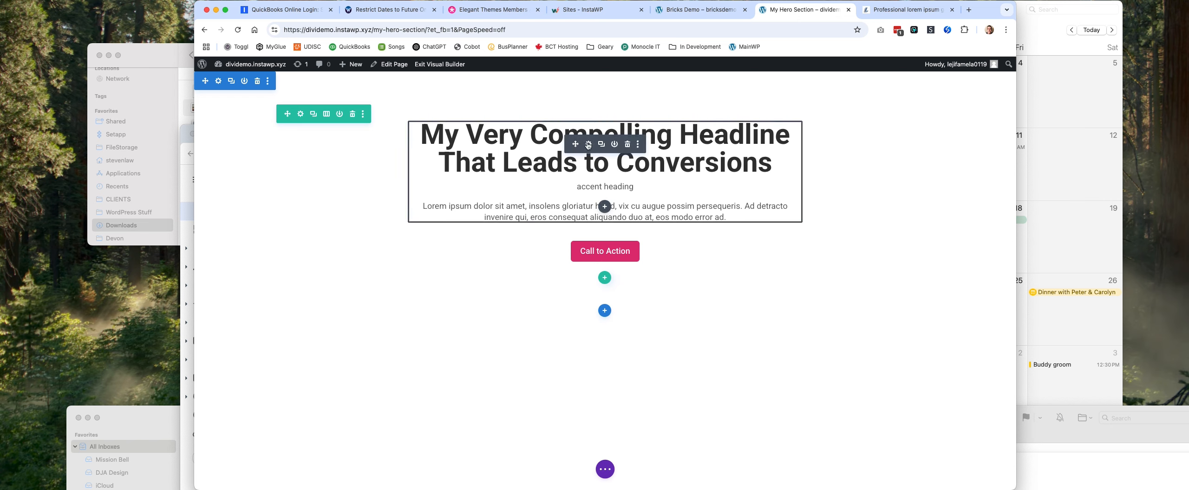
# Start a CSS rule for "selector .accent-heading" in the Text module's custom CSS.
pyautogui.click(588, 144)
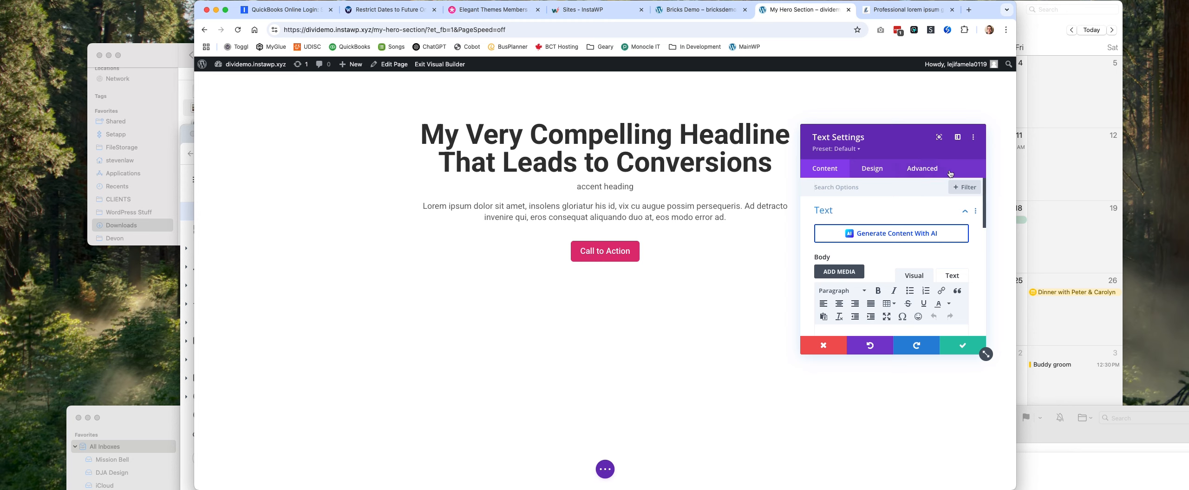
pyautogui.click(934, 172)
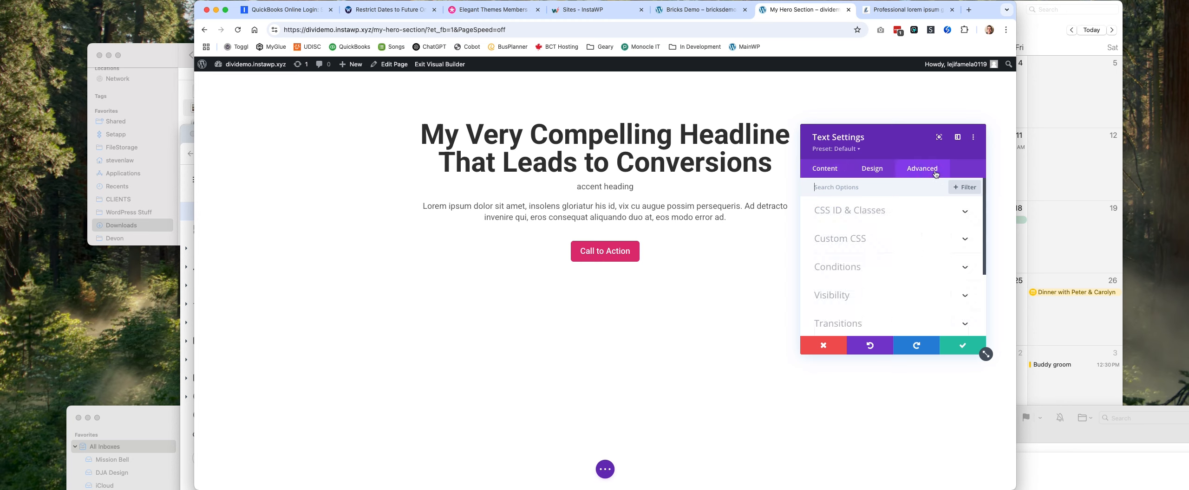
pyautogui.click(915, 215)
pyautogui.scroll(-2, 902, 251)
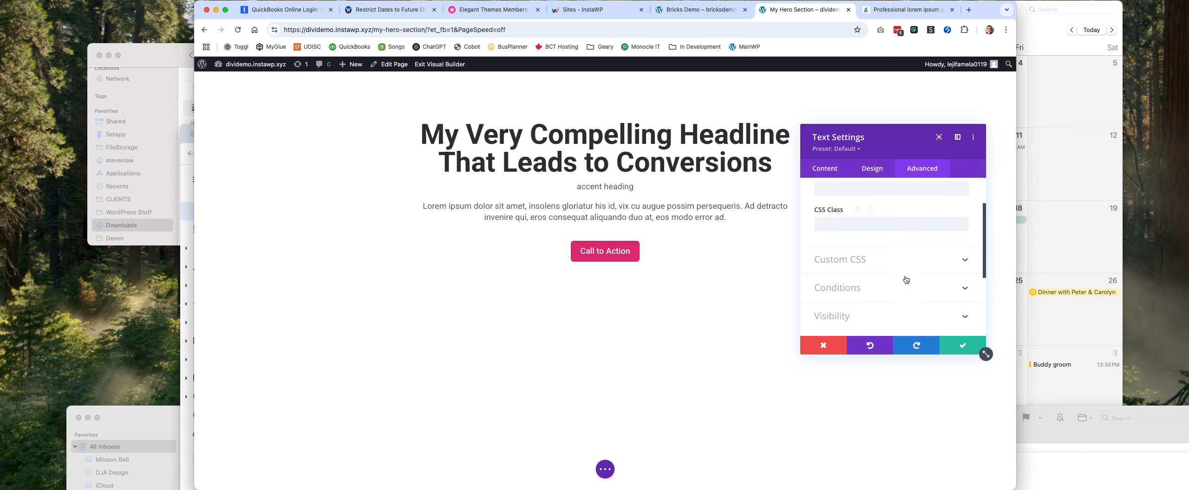
pyautogui.click(889, 260)
pyautogui.click(907, 257)
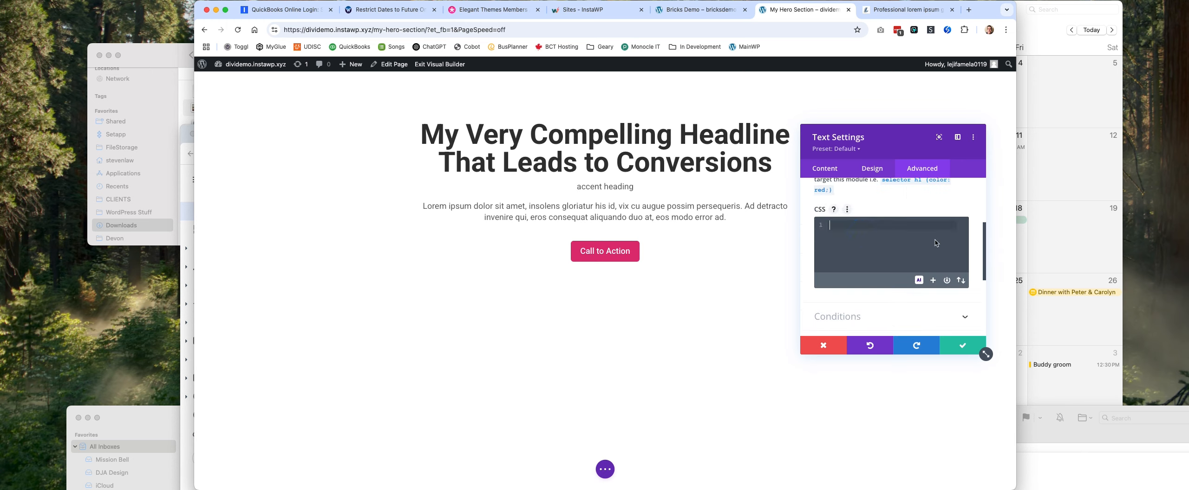
pyautogui.write('selector')
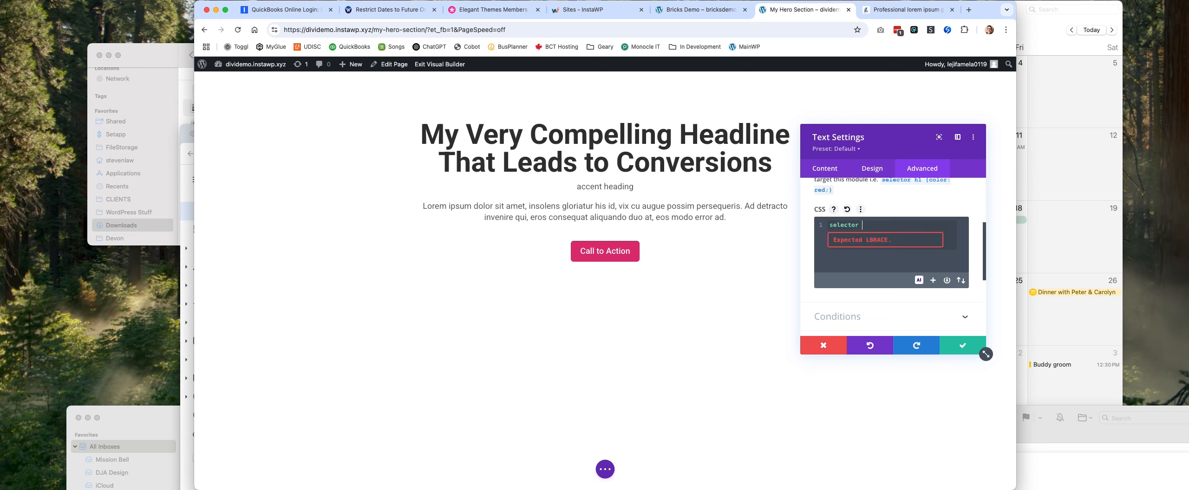
pyautogui.write(' .accent-heading {')
pyautogui.press('Return')
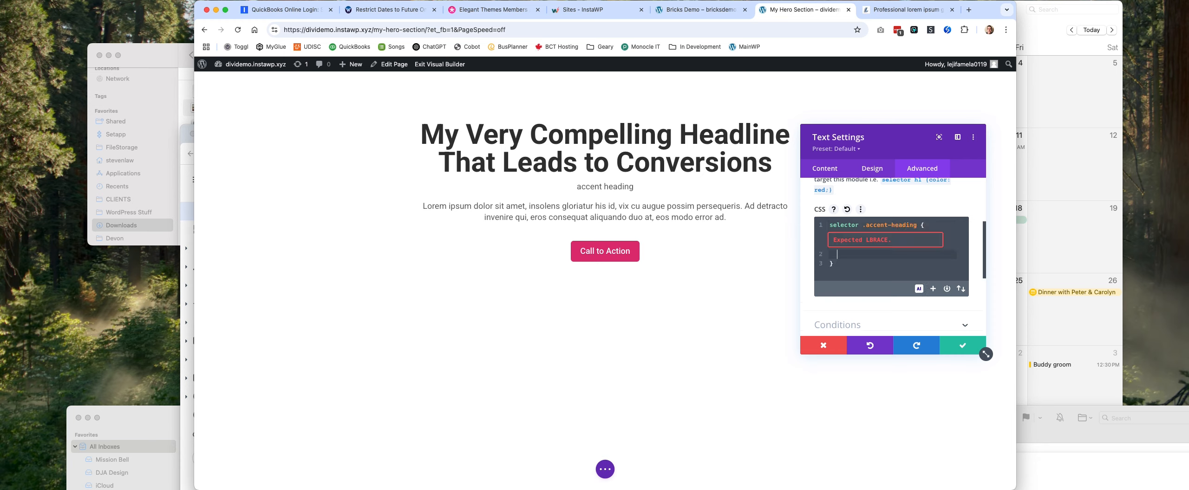
# Add the declaration "order: -1;" to the accent heading's CSS rule.
pyautogui.write('o')
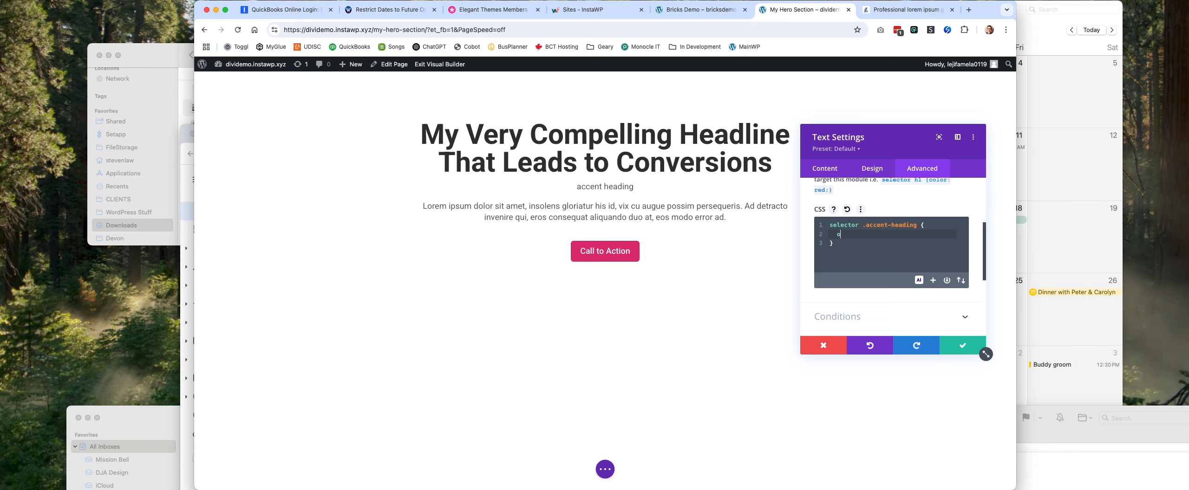
pyautogui.write('rder: -1;')
pyautogui.press('Return')
# Add a color declaration to the accent heading rule, pasting CCC845 from the design as its value.
pyautogui.write('color')
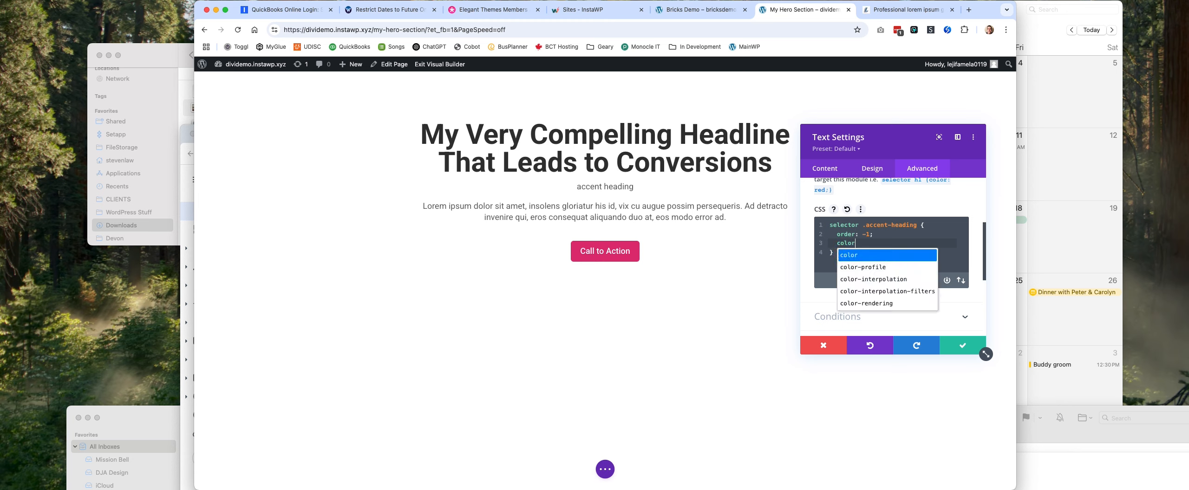
pyautogui.press('super+Tab')
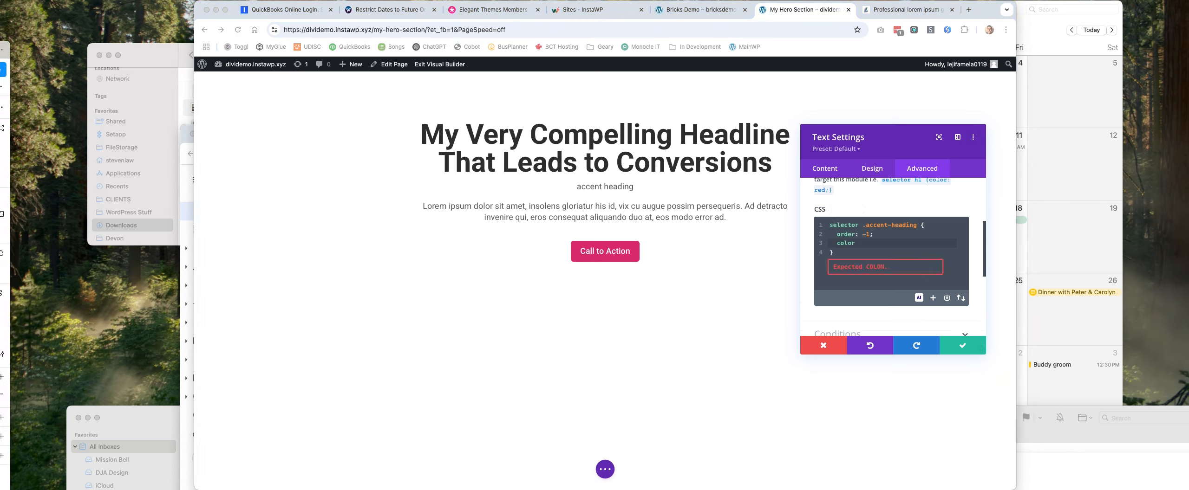
pyautogui.press('super+h')
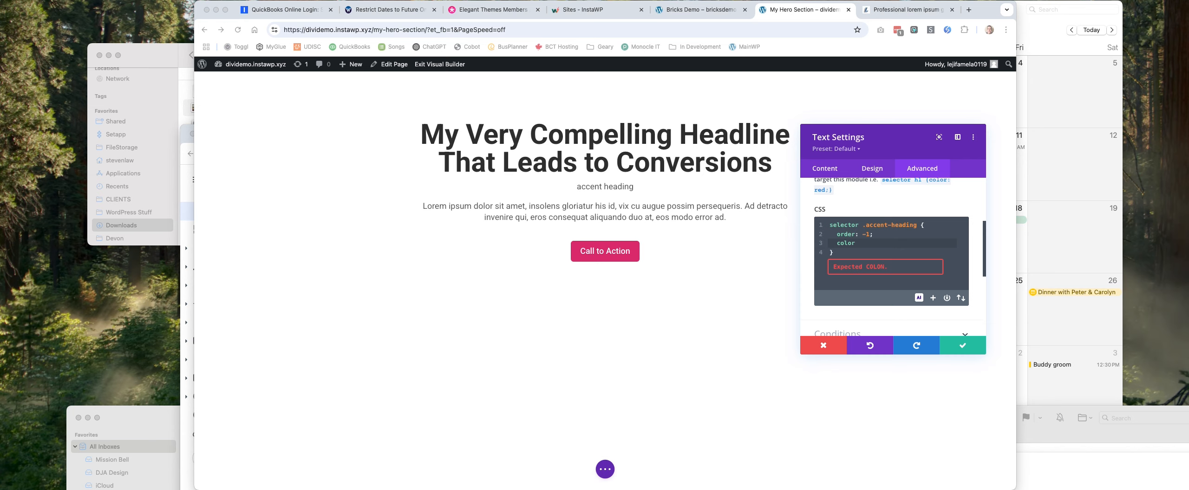
pyautogui.click(871, 246)
pyautogui.write(':')
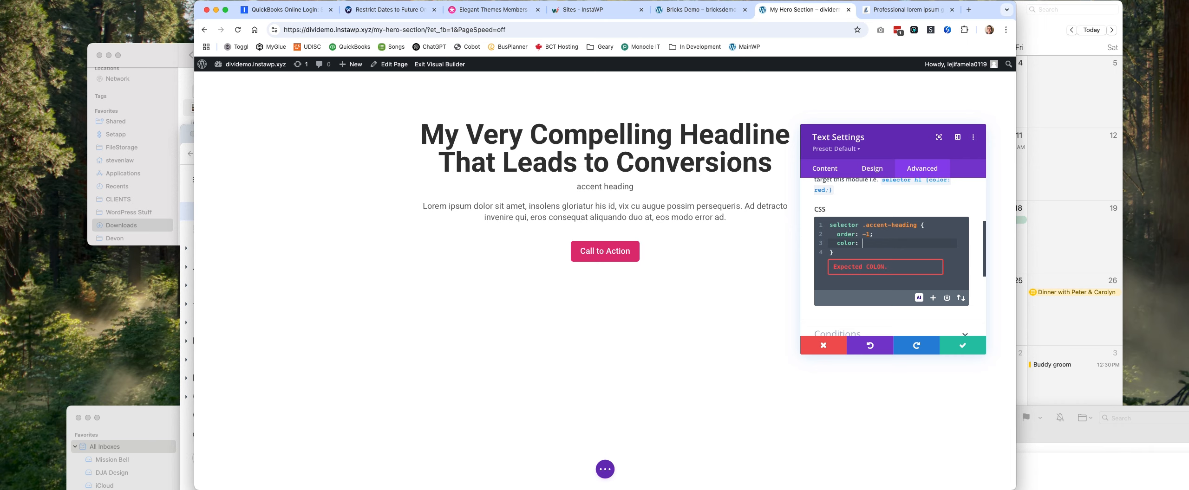
pyautogui.write('CCC845')
pyautogui.press('Return')
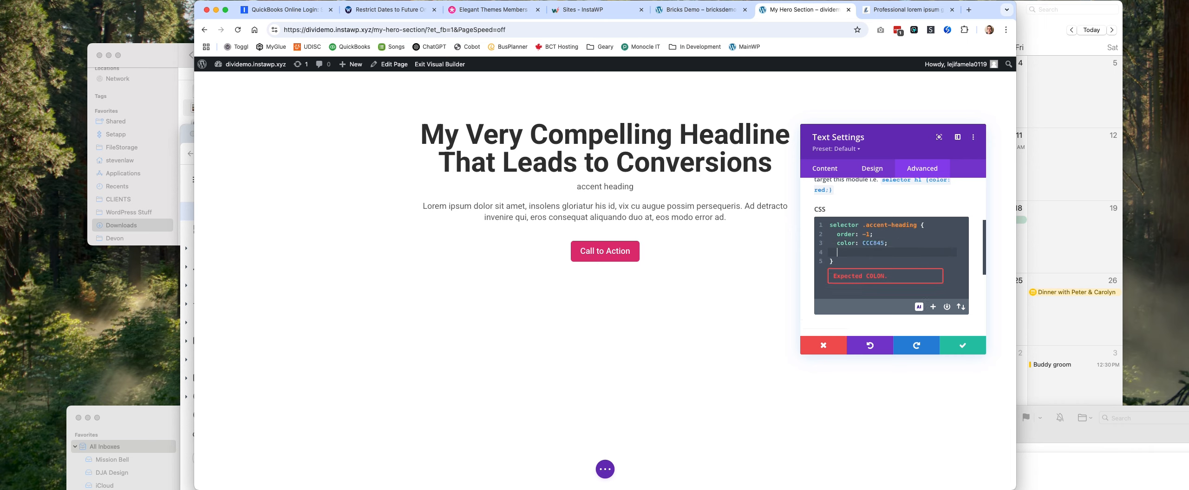
# Add "text-transform: uppercase" to the accent heading's CSS rule.
pyautogui.write('text')
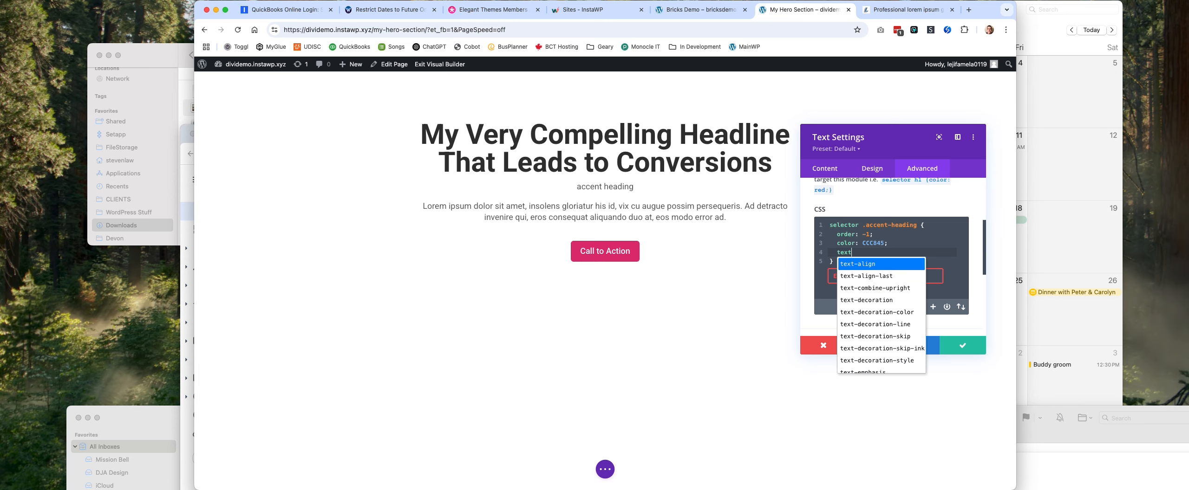
pyautogui.write('-transform')
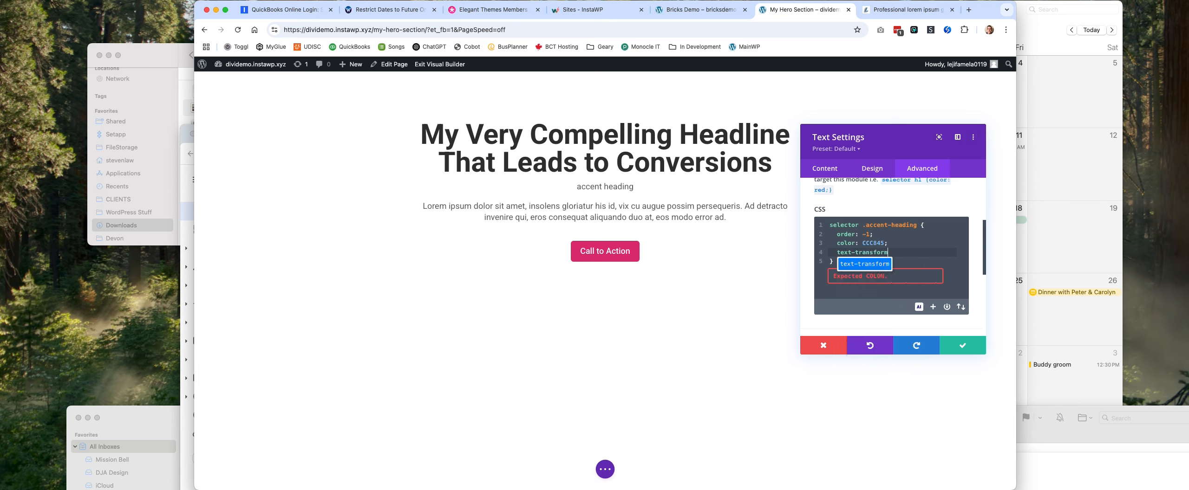
pyautogui.write(': ')
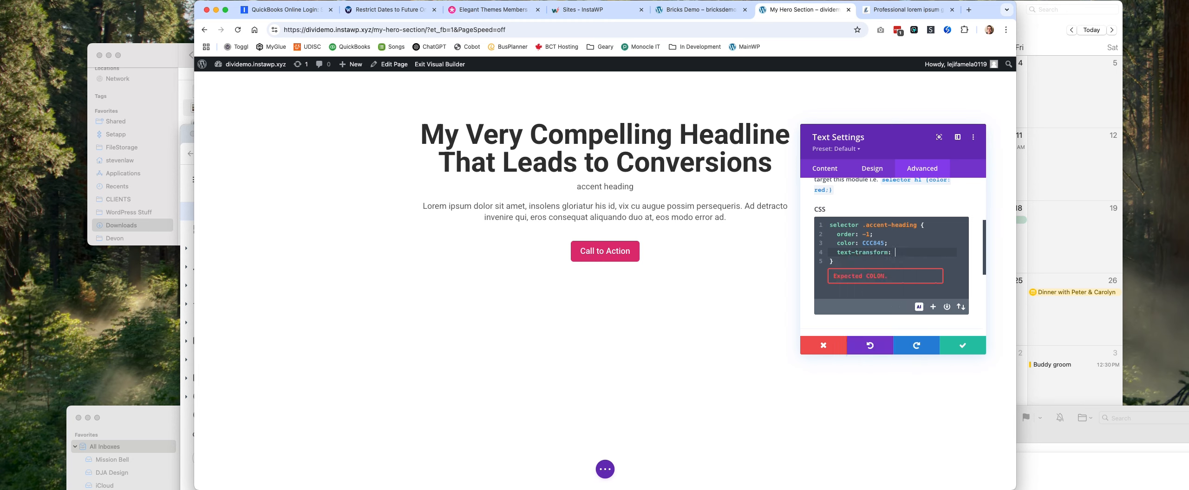
pyautogui.write('uppercase')
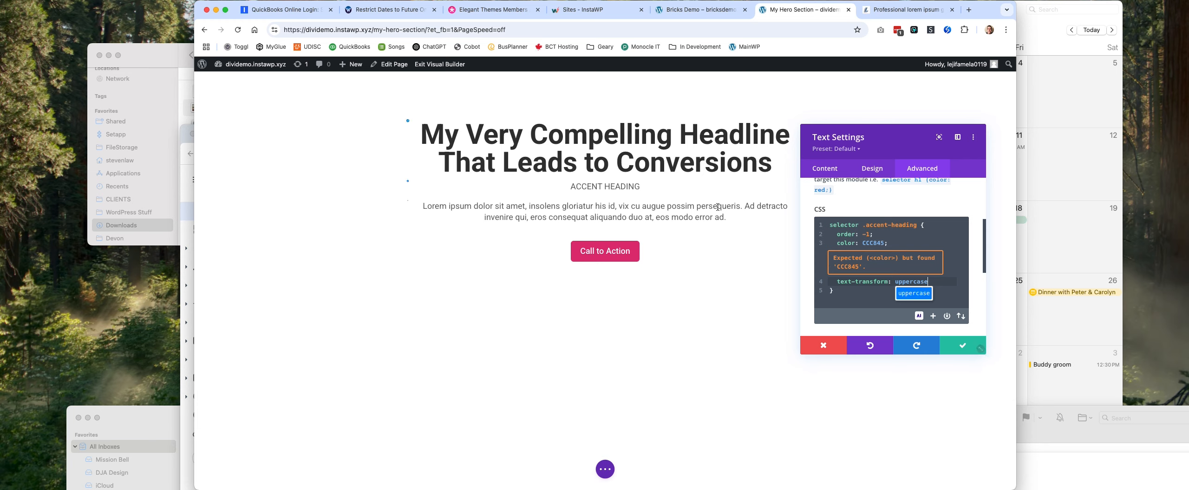
# Try adding !important to the accent heading's color value.
pyautogui.click(884, 243)
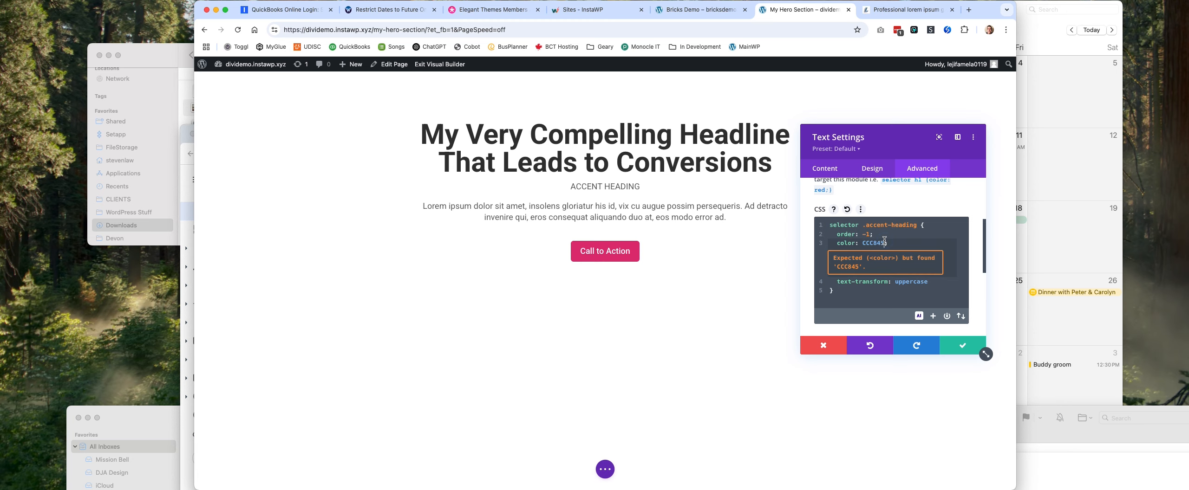
pyautogui.write('!important')
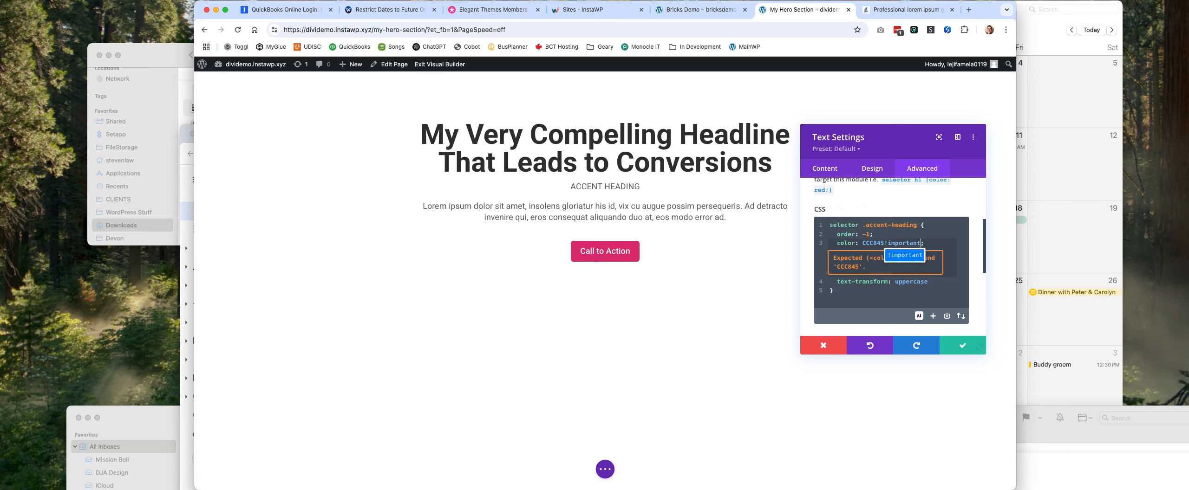
pyautogui.click(942, 243)
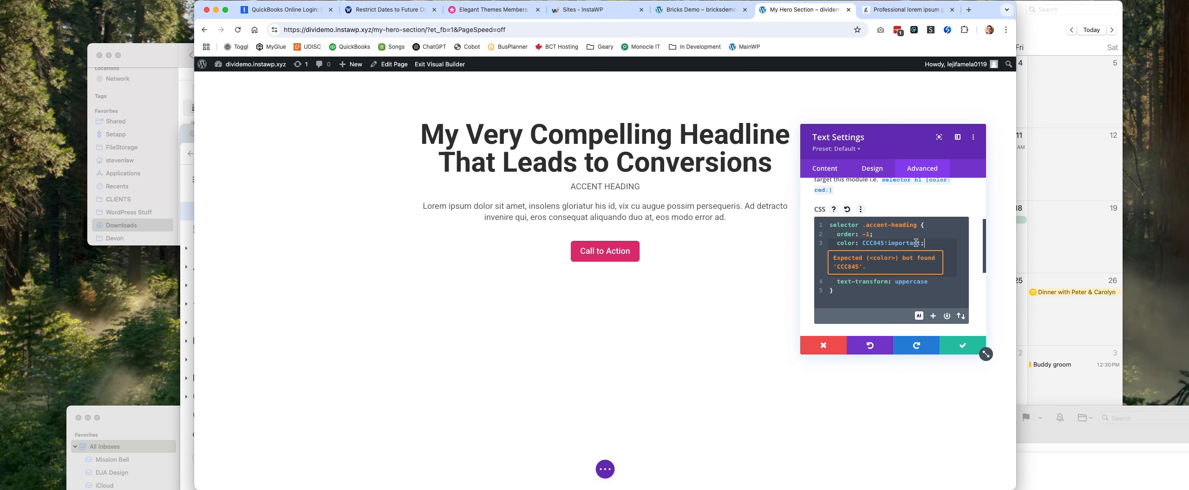
pyautogui.press('BackSpace')
pyautogui.press('BackSpace')
pyautogui.press('BackSpace')
pyautogui.press('BackSpace')
pyautogui.press('BackSpace')
pyautogui.press('BackSpace')
pyautogui.press('BackSpace')
pyautogui.press('BackSpace')
pyautogui.press('BackSpace')
pyautogui.press('BackSpace')
# Prefix the accent color with # to make it #CCC845, and add a letter spacing declaration of 1px below the uppercase declaration.
pyautogui.click(863, 242)
pyautogui.write('#')
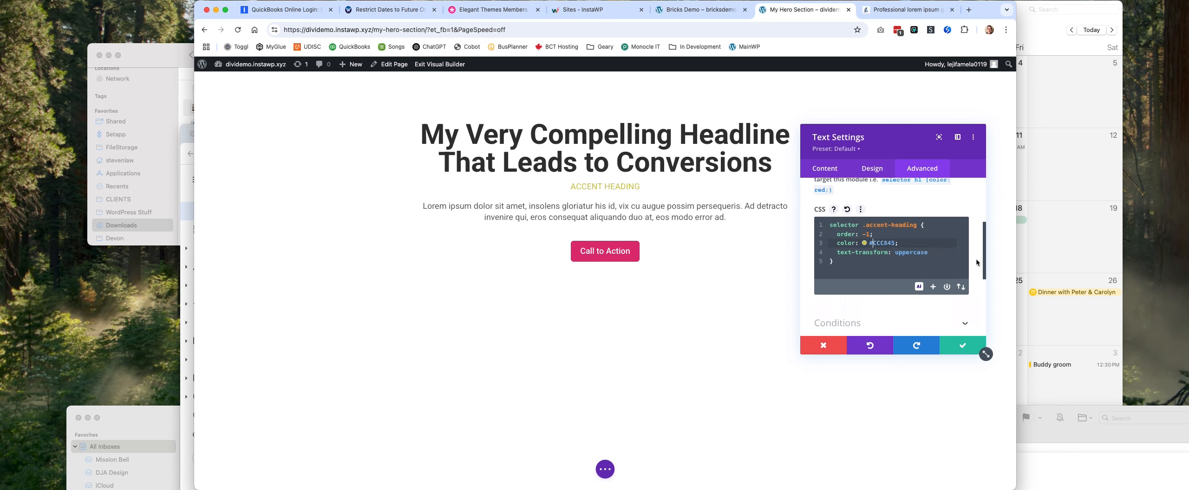
pyautogui.click(934, 252)
pyautogui.write(';')
pyautogui.press('Return')
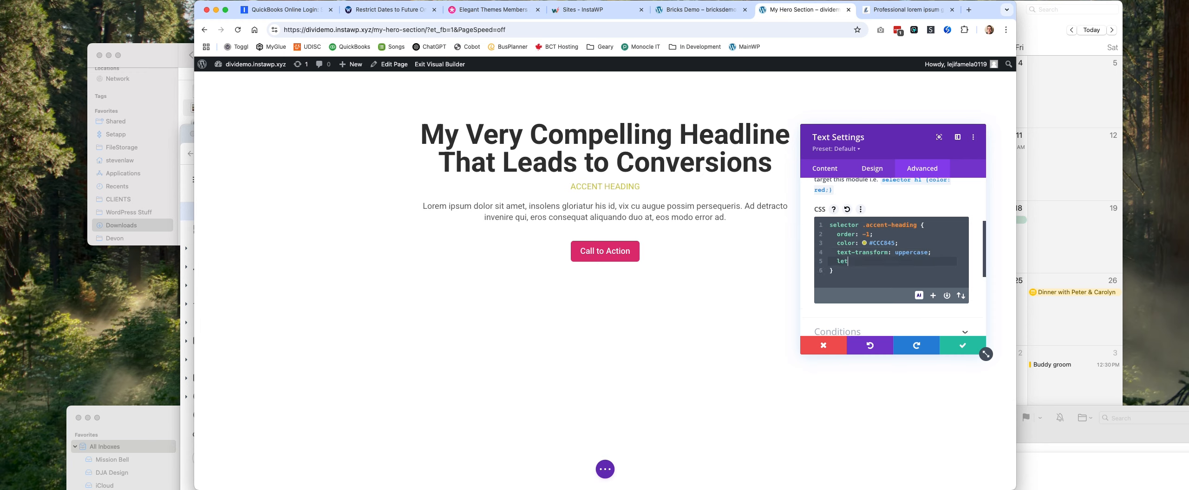
pyautogui.write('letter sp')
pyautogui.write('-space')
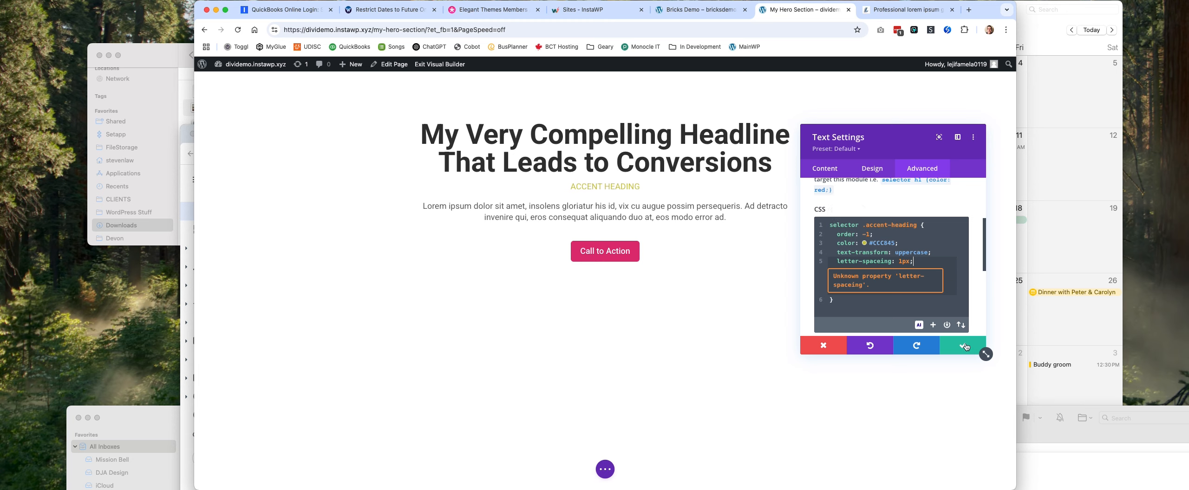
# Set the Text module's body text color to white in its design settings.
pyautogui.click(872, 172)
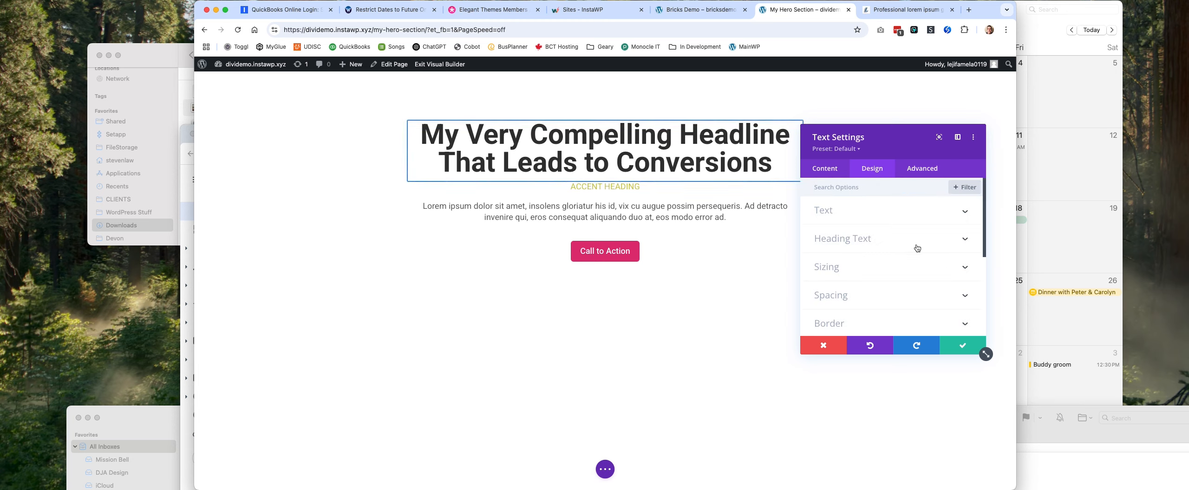
pyautogui.click(896, 219)
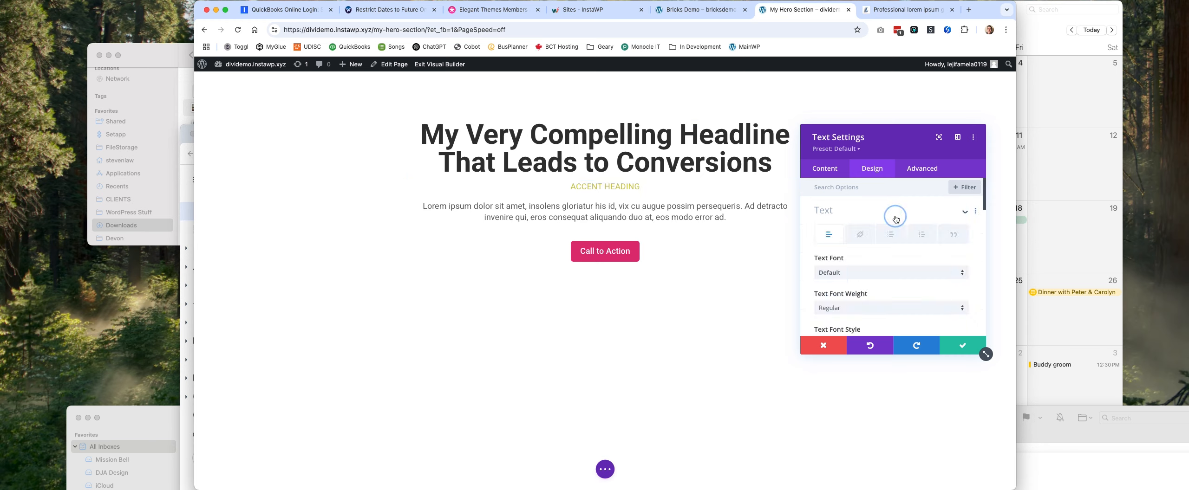
pyautogui.scroll(-5, 902, 245)
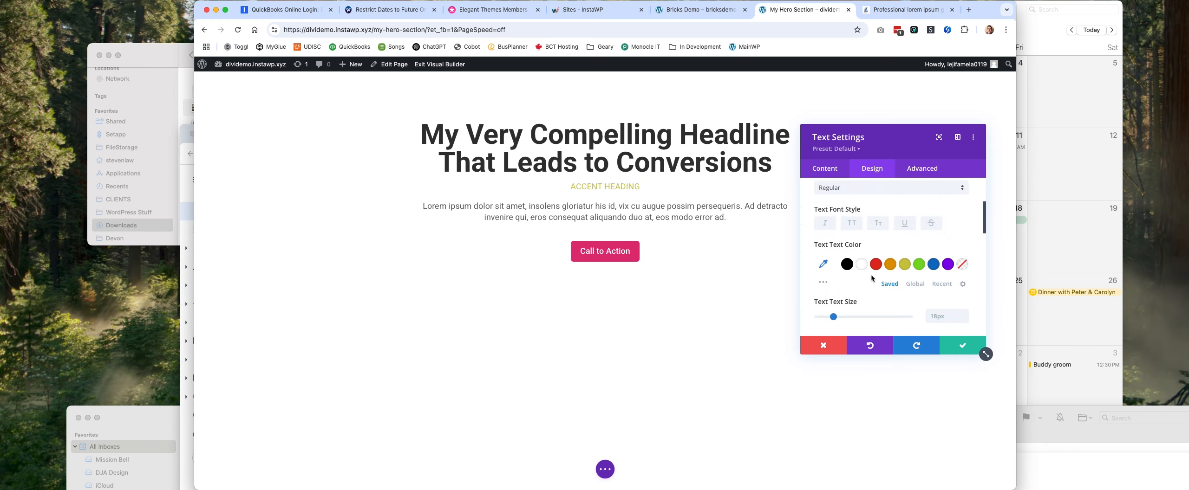
pyautogui.click(860, 263)
pyautogui.scroll(4, 904, 237)
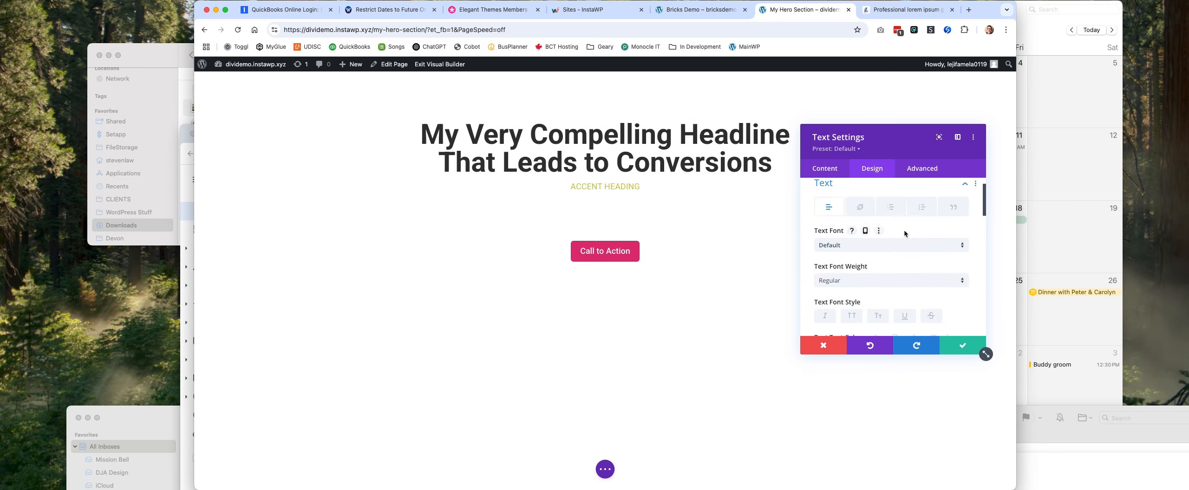
pyautogui.scroll(-5, 904, 240)
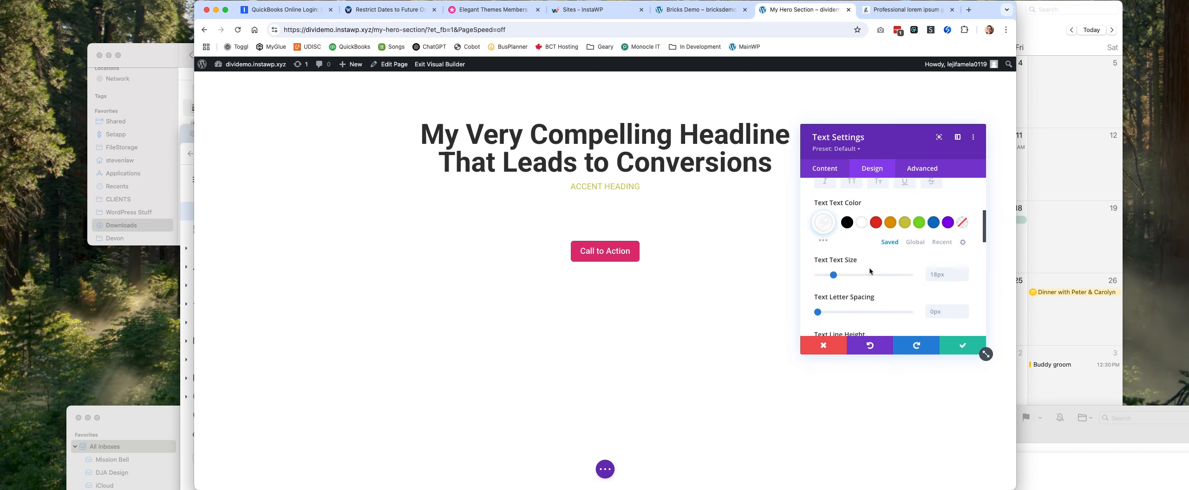
pyautogui.scroll(6, 918, 256)
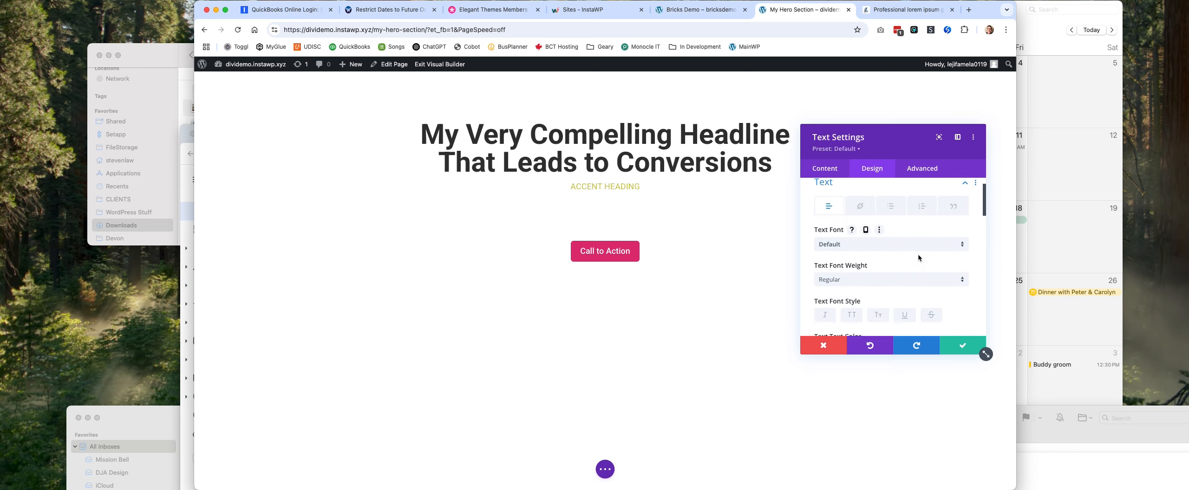
# Set the Text module's H1 heading color to white (#FFFFFF) and save the module.
pyautogui.click(890, 212)
pyautogui.click(891, 238)
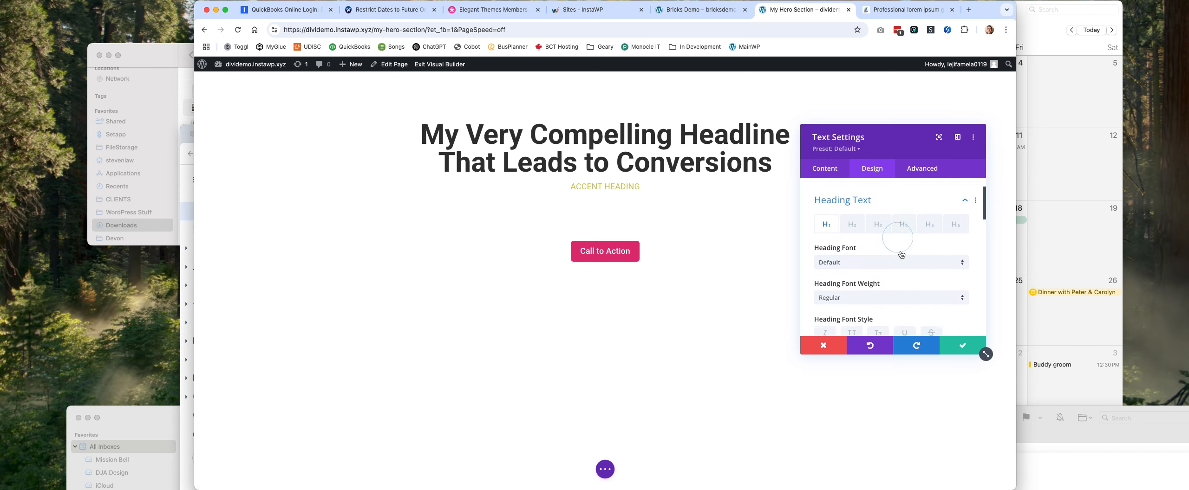
pyautogui.scroll(-3, 894, 260)
pyautogui.click(862, 282)
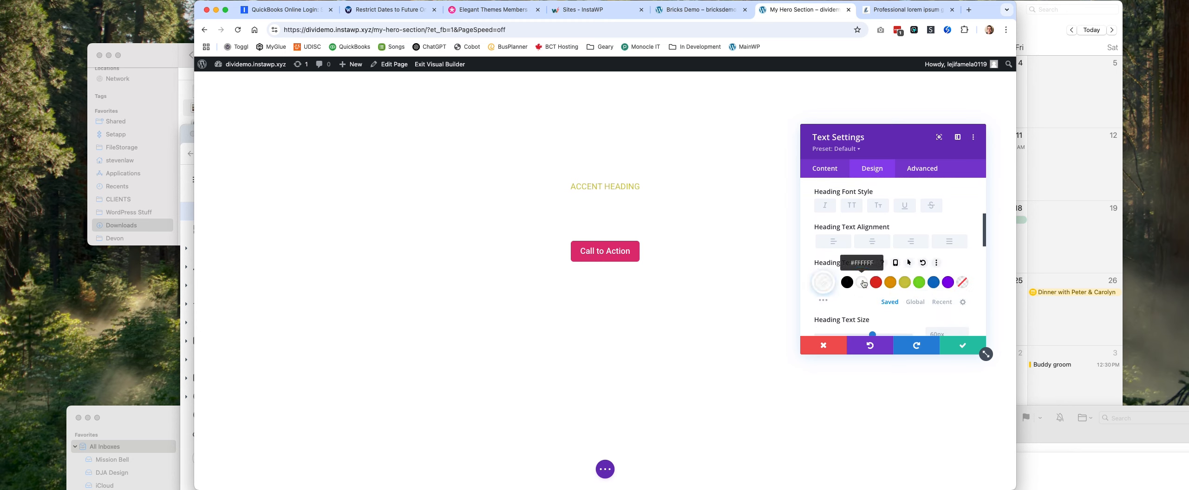
pyautogui.click(965, 349)
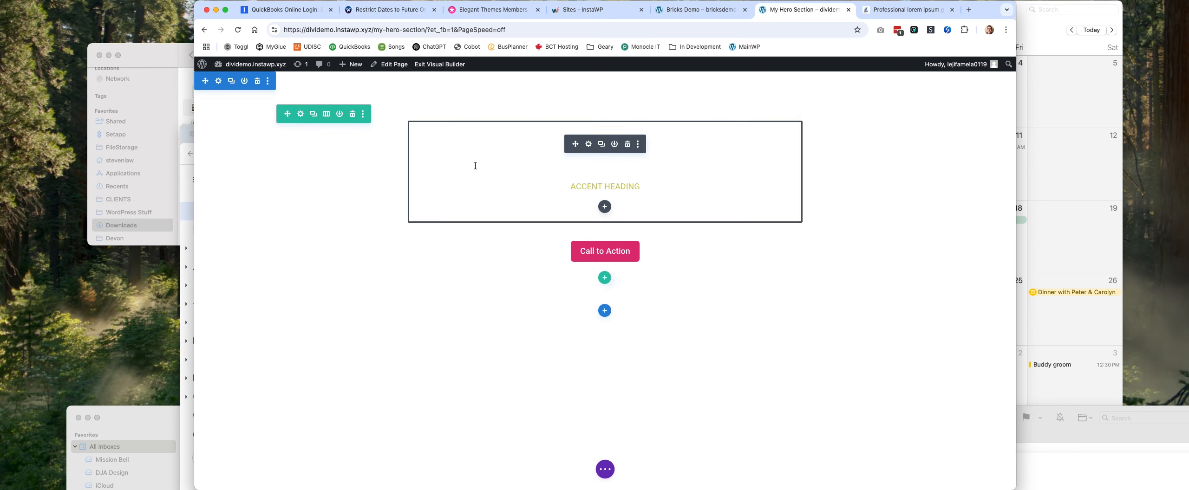
# Add a background gradient to the section containing the hero content.
pyautogui.click(218, 82)
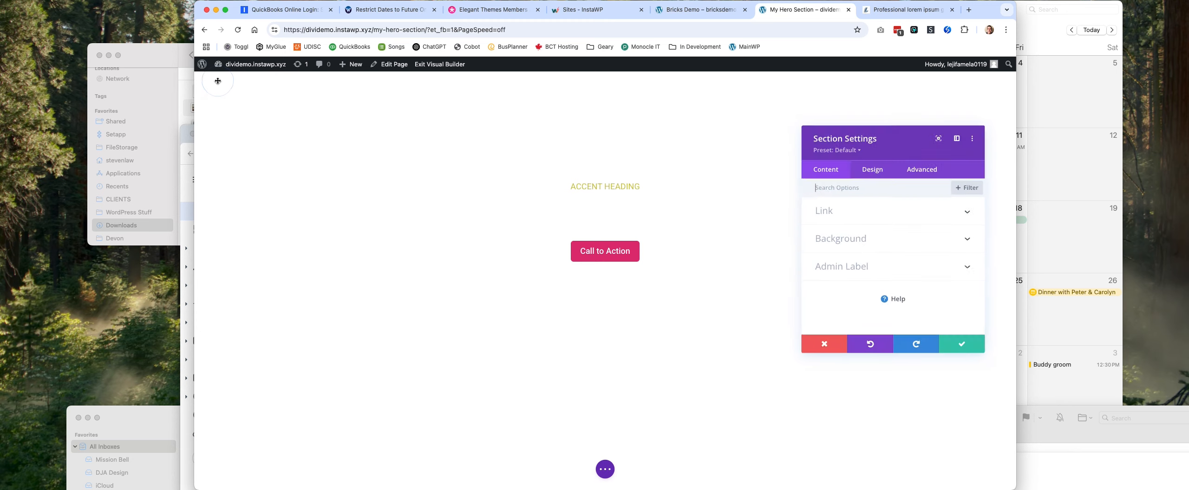
pyautogui.click(882, 243)
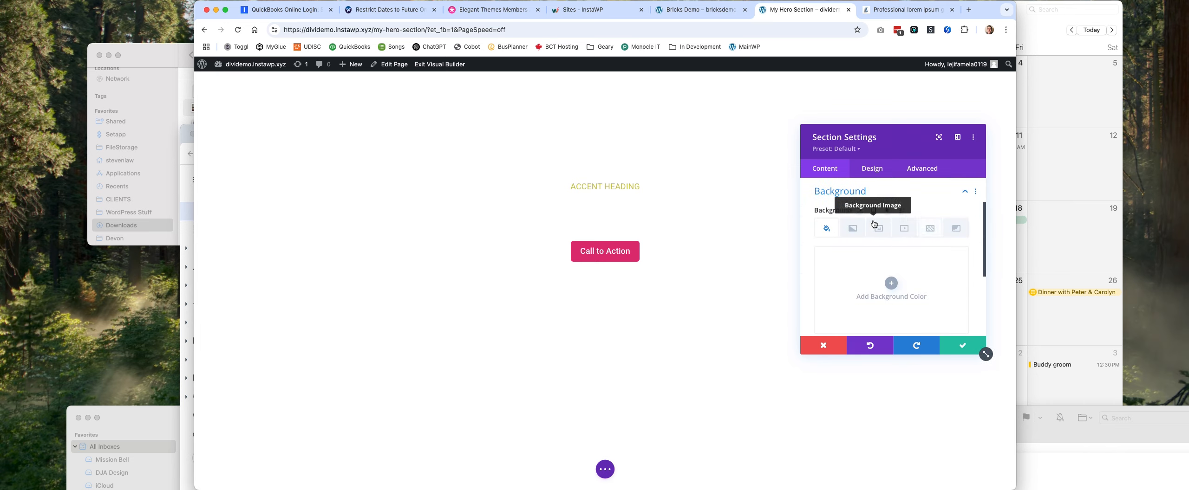
pyautogui.click(861, 227)
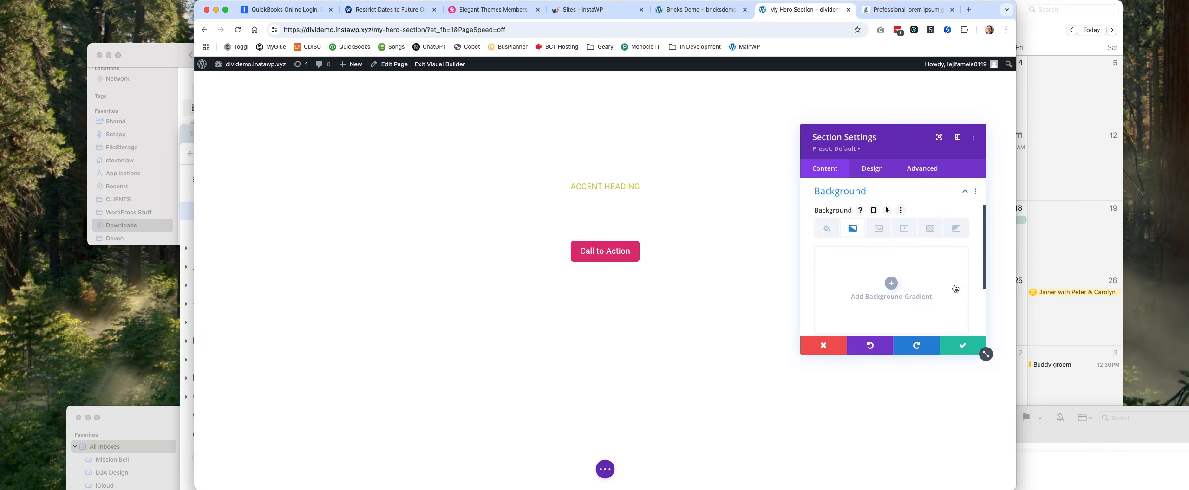
pyautogui.scroll(-2, 906, 246)
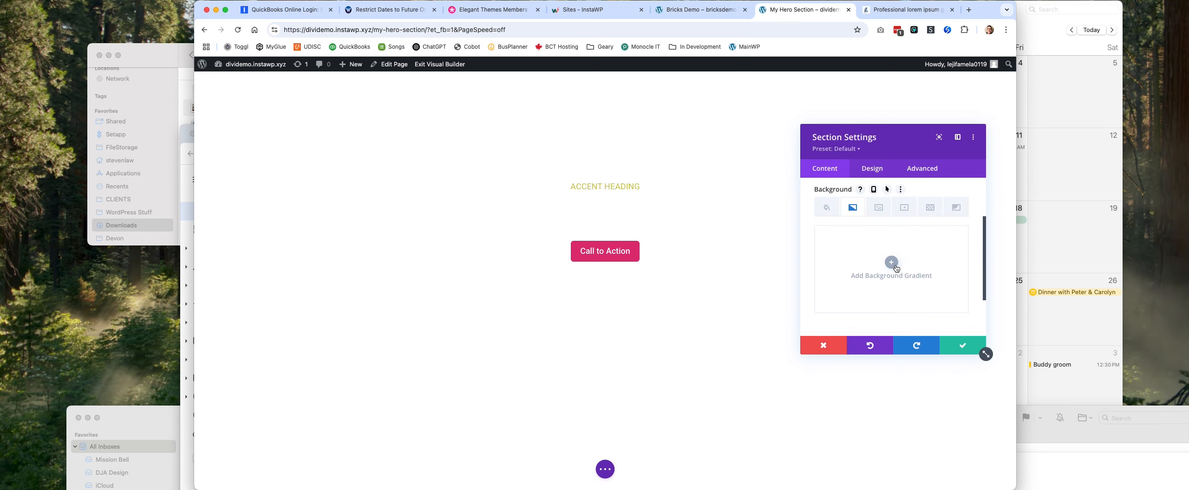
pyautogui.click(900, 268)
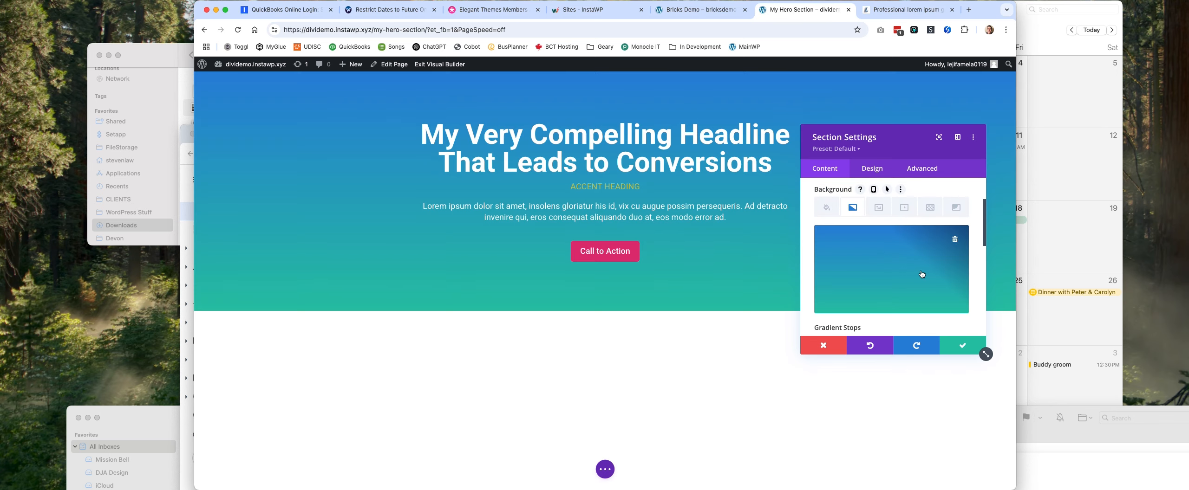
# Change the section background's gradient type to Elliptical.
pyautogui.scroll(-5, 906, 267)
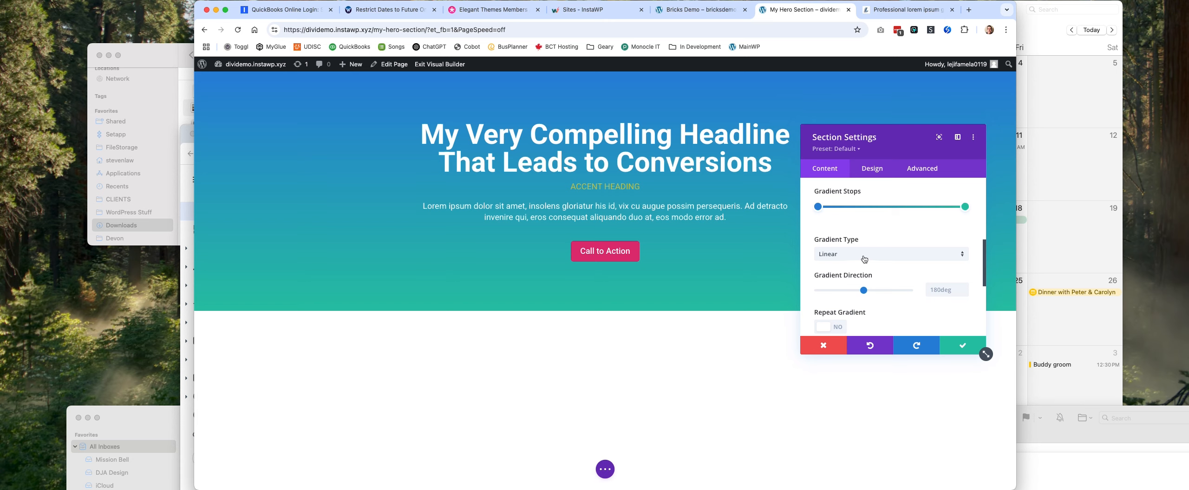
pyautogui.click(882, 256)
pyautogui.click(871, 292)
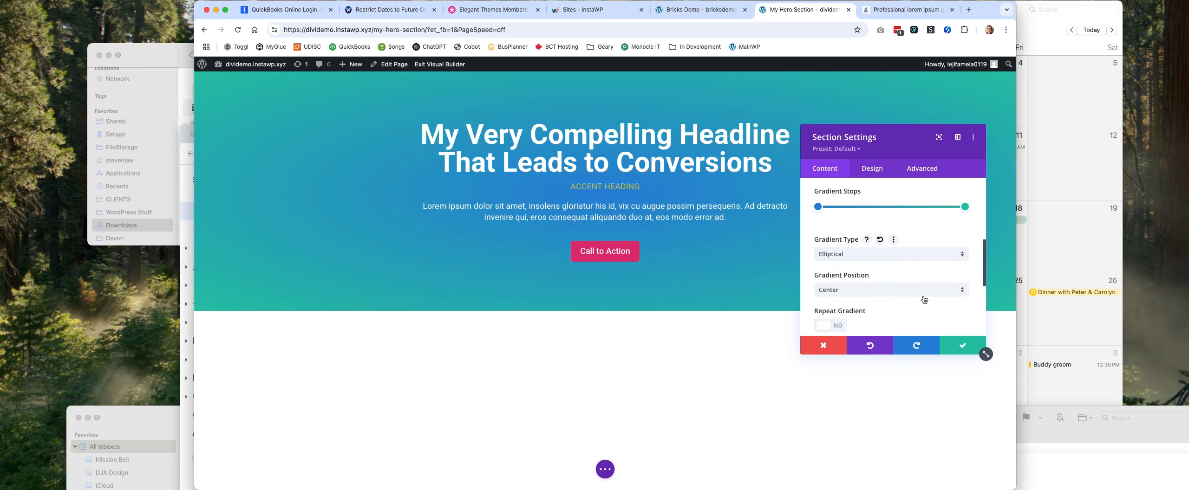
# Set the starting gradient stop's color of the section background to #444444.
pyautogui.click(819, 208)
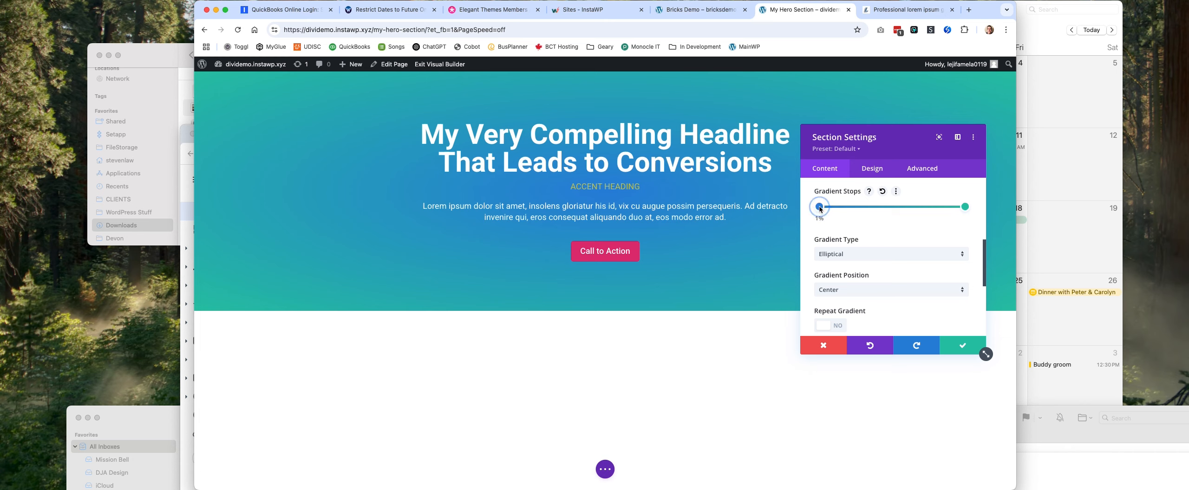
pyautogui.click(818, 207)
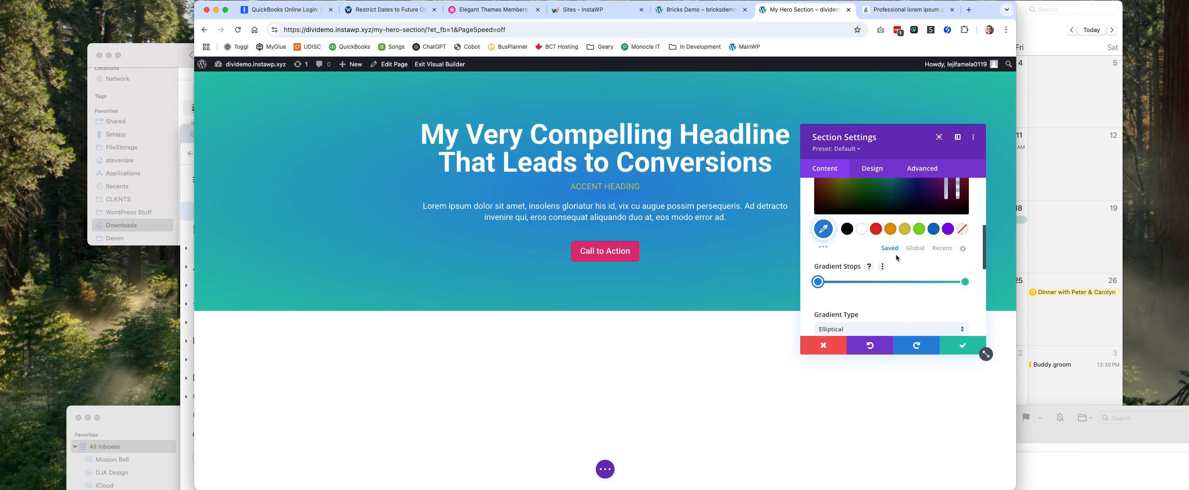
pyautogui.scroll(2, 895, 254)
pyautogui.tripleClick(848, 214)
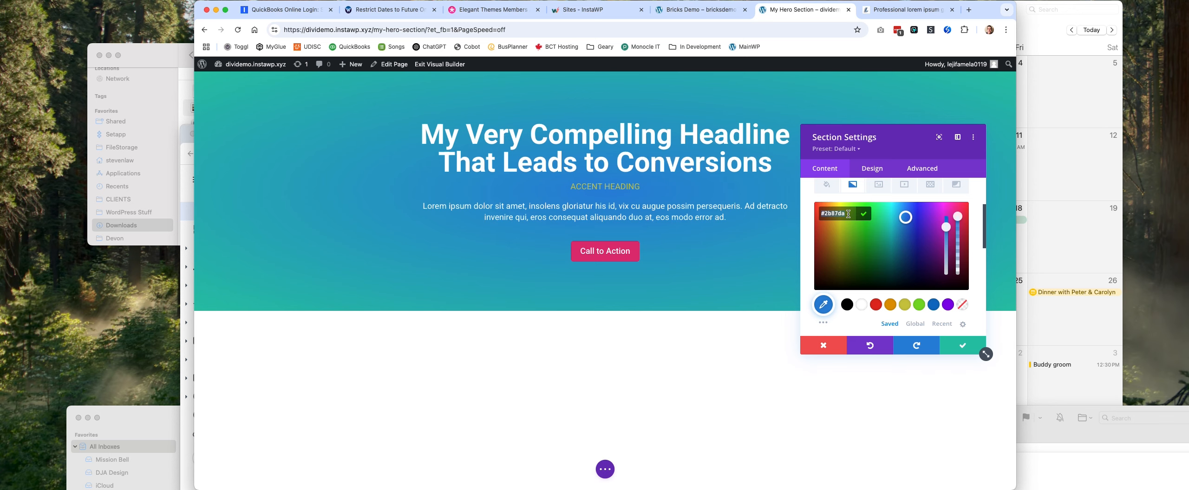
pyautogui.write('444444')
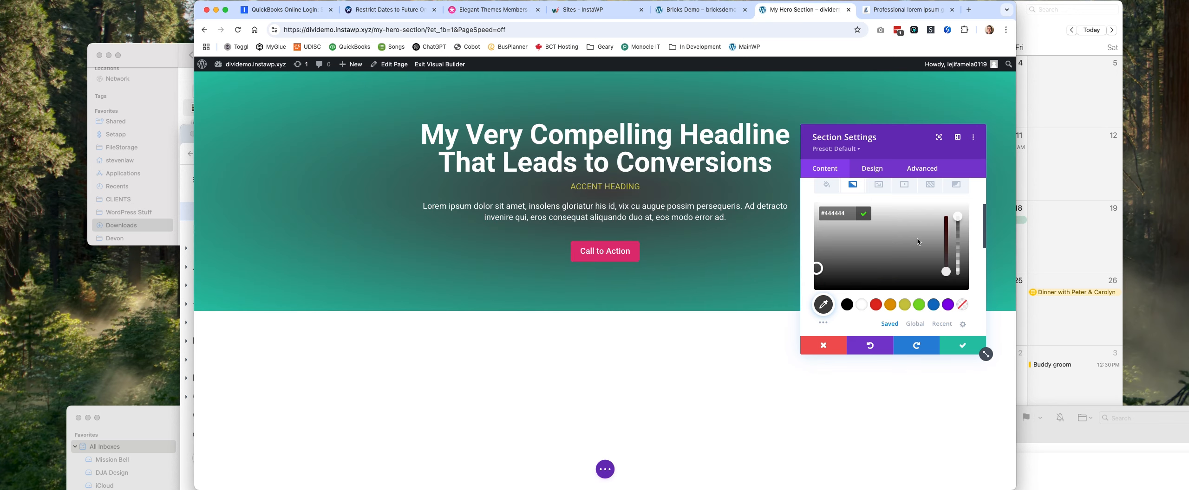
# Set the end gradient stop's color to #1c1c1c and save the section settings.
pyautogui.scroll(-2, 917, 240)
pyautogui.click(964, 296)
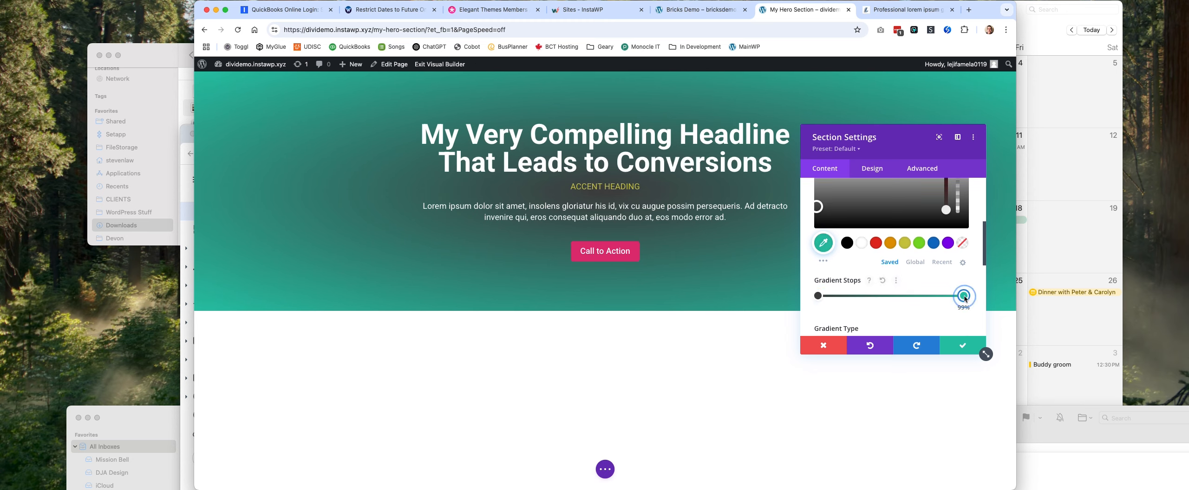
pyautogui.scroll(4, 984, 347)
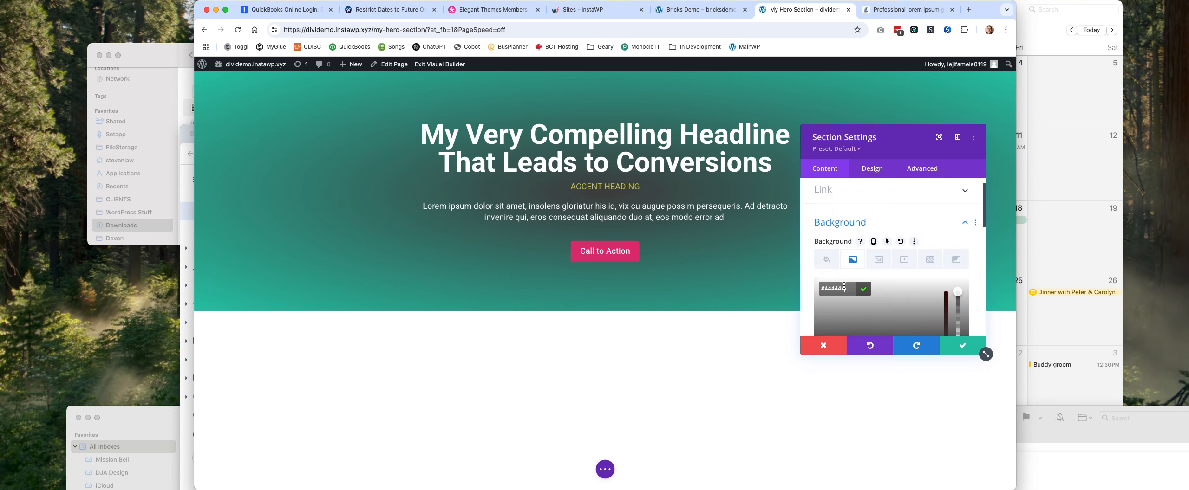
pyautogui.scroll(-5, 882, 283)
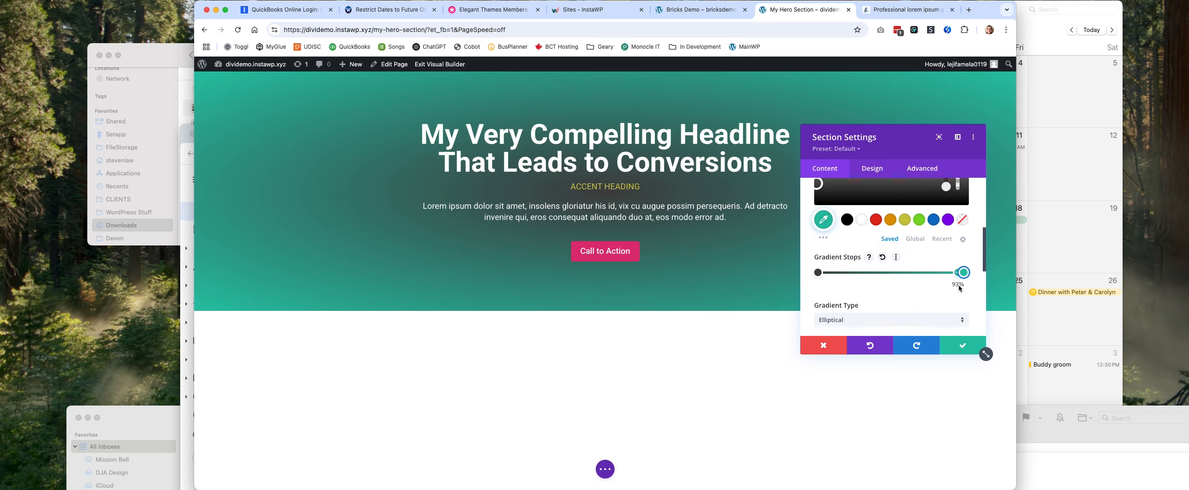
pyautogui.scroll(4, 882, 264)
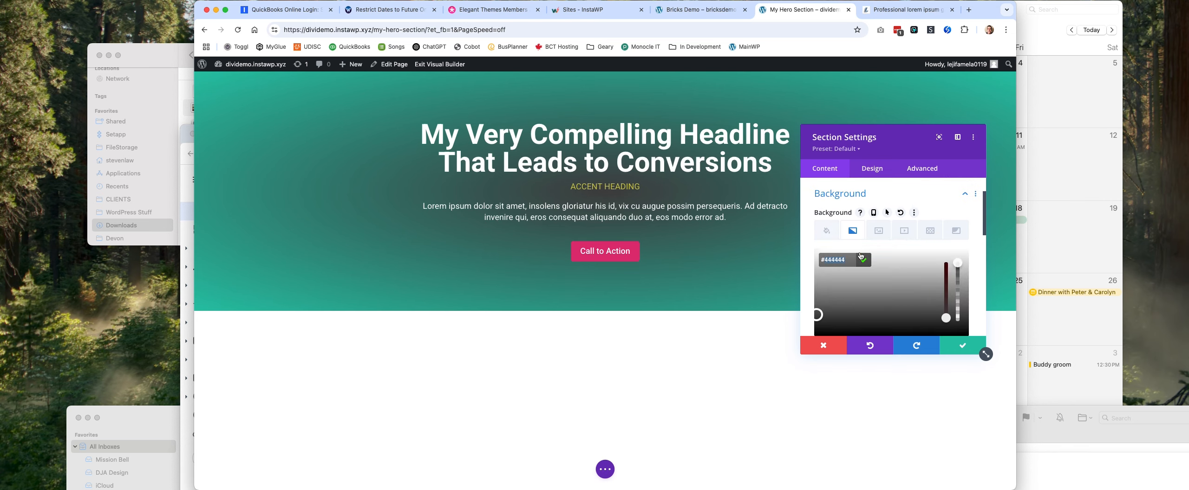
pyautogui.scroll(-1, 864, 271)
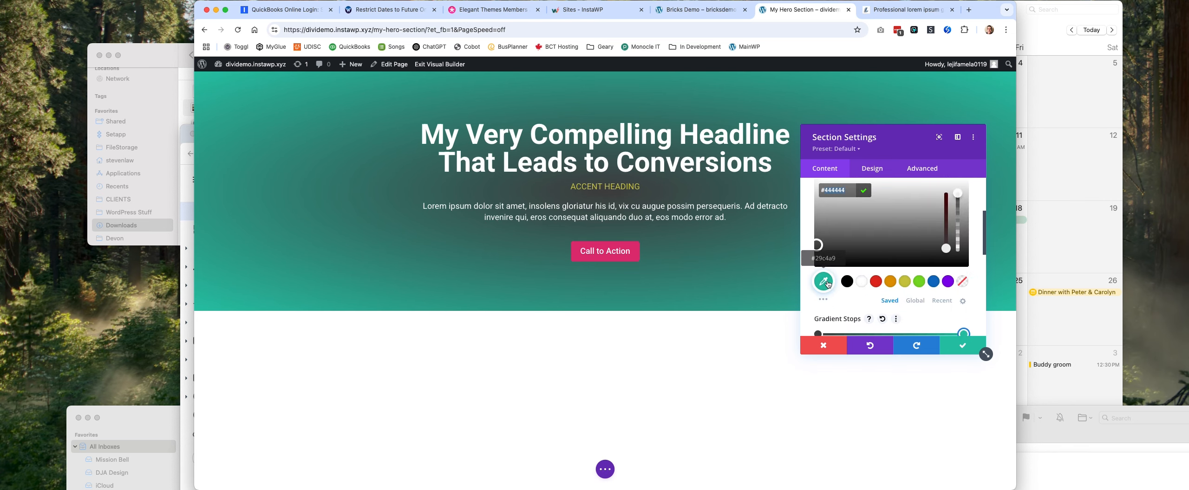
pyautogui.scroll(2, 862, 242)
pyautogui.scroll(1, 859, 234)
pyautogui.click(906, 264)
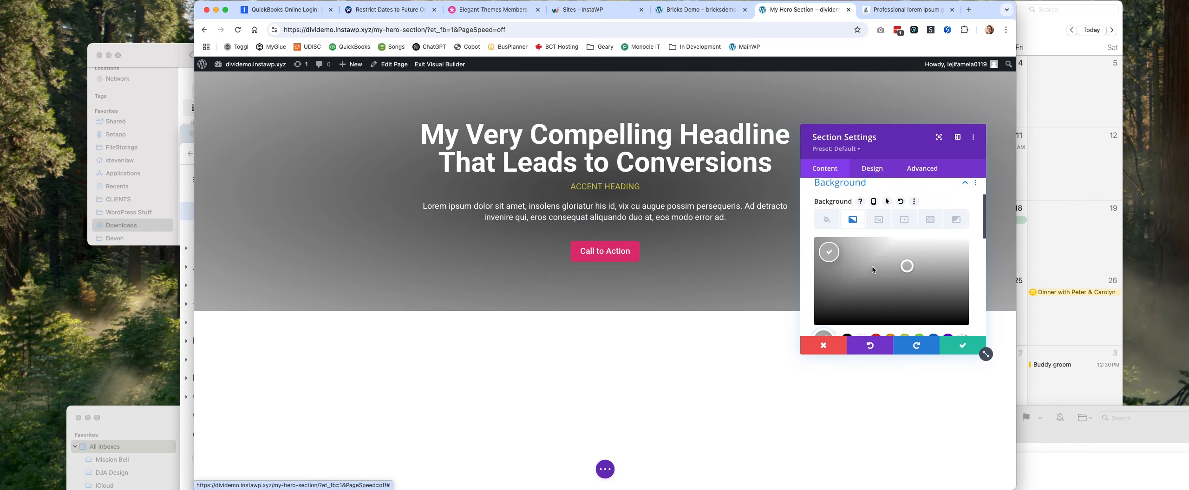
pyautogui.click(849, 251)
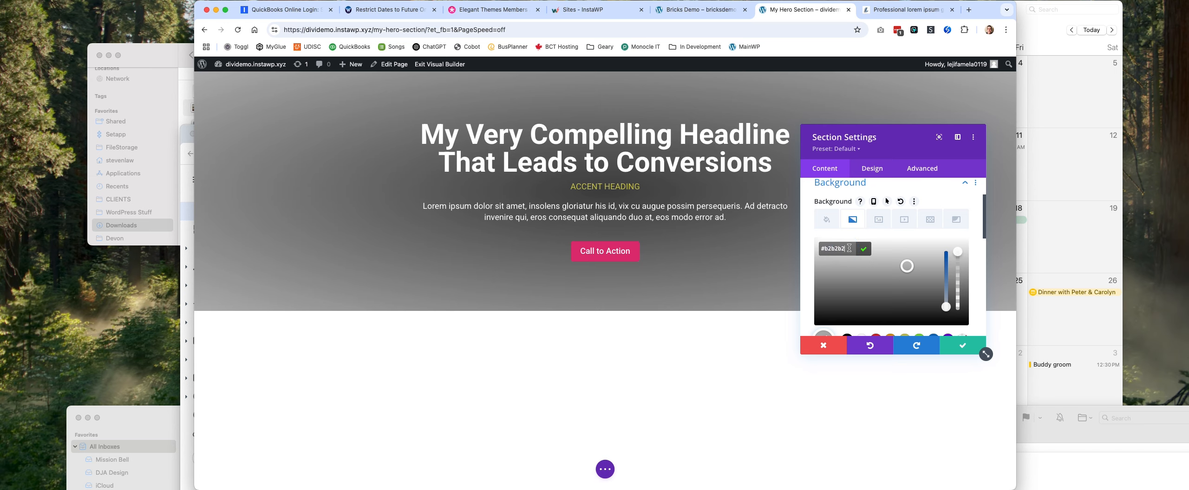
pyautogui.tripleClick(849, 248)
pyautogui.write('1c1c1c')
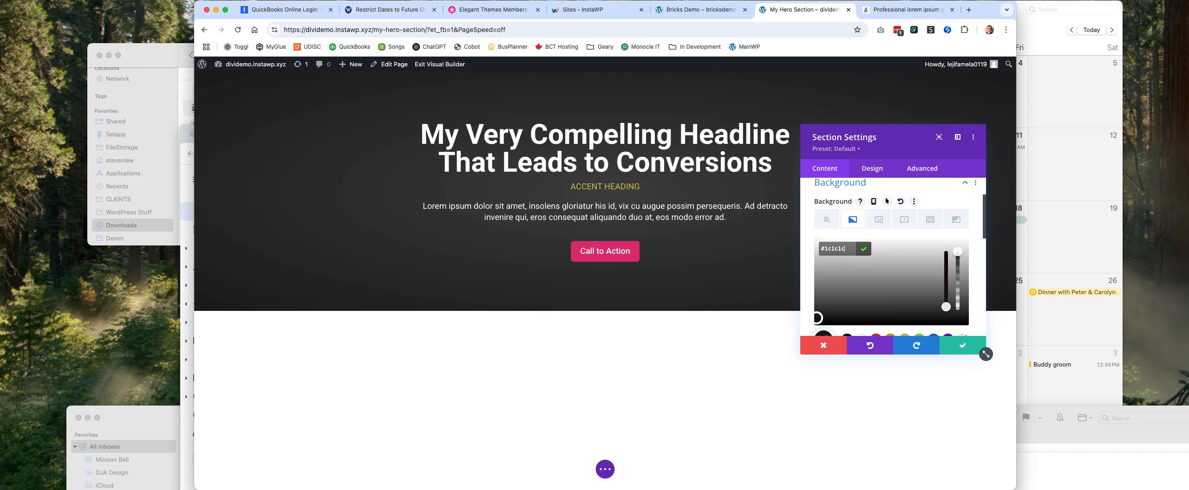
pyautogui.click(947, 353)
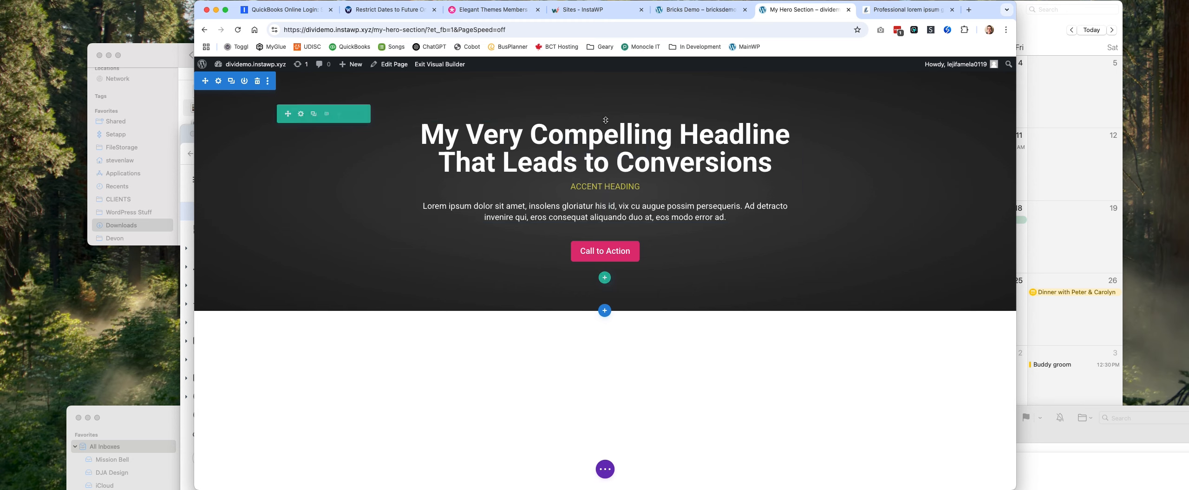
# Open the headline Text module's settings and search its options for "display", then clear the search.
pyautogui.click(587, 144)
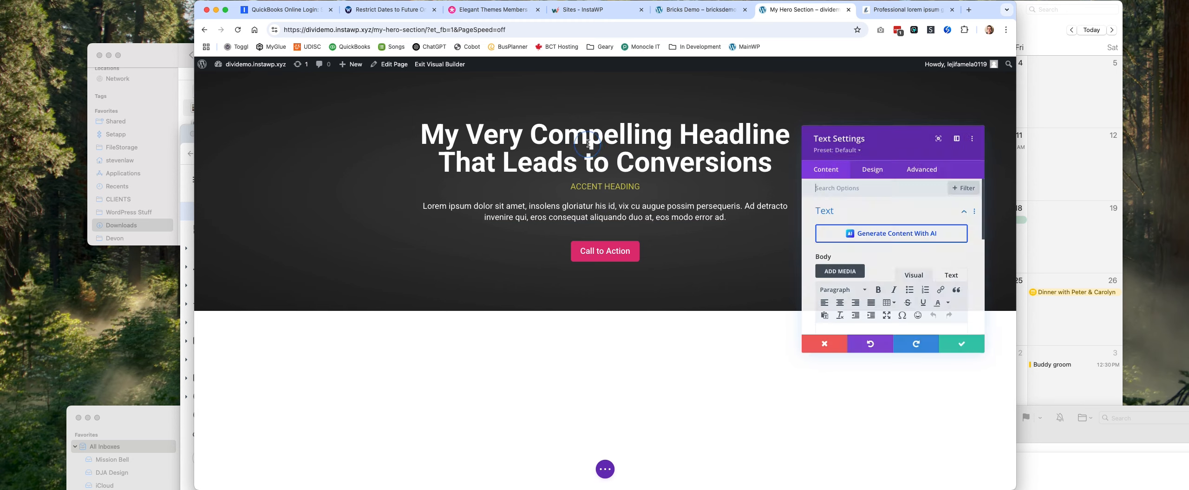
pyautogui.click(938, 170)
pyautogui.click(924, 218)
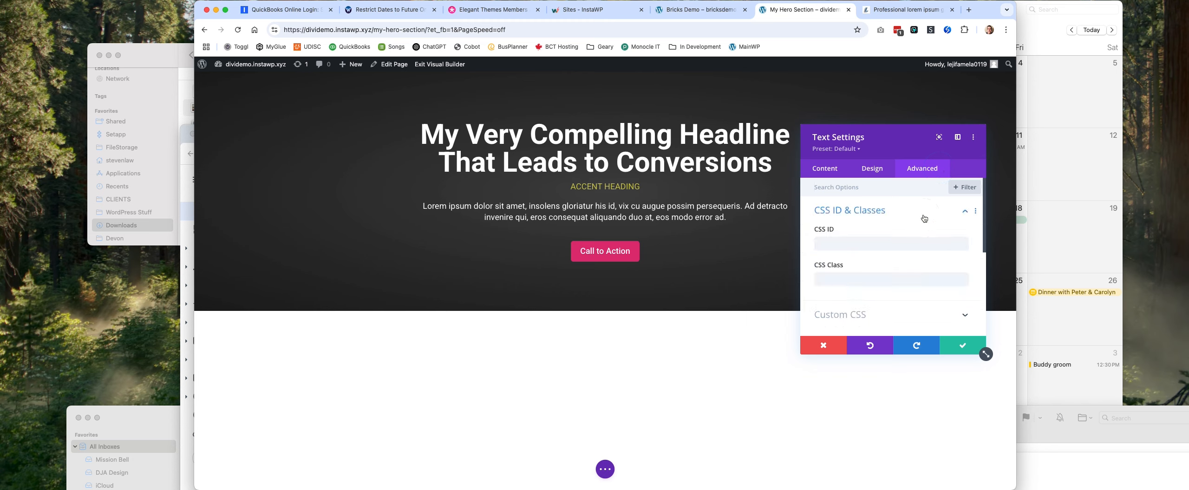
pyautogui.click(872, 169)
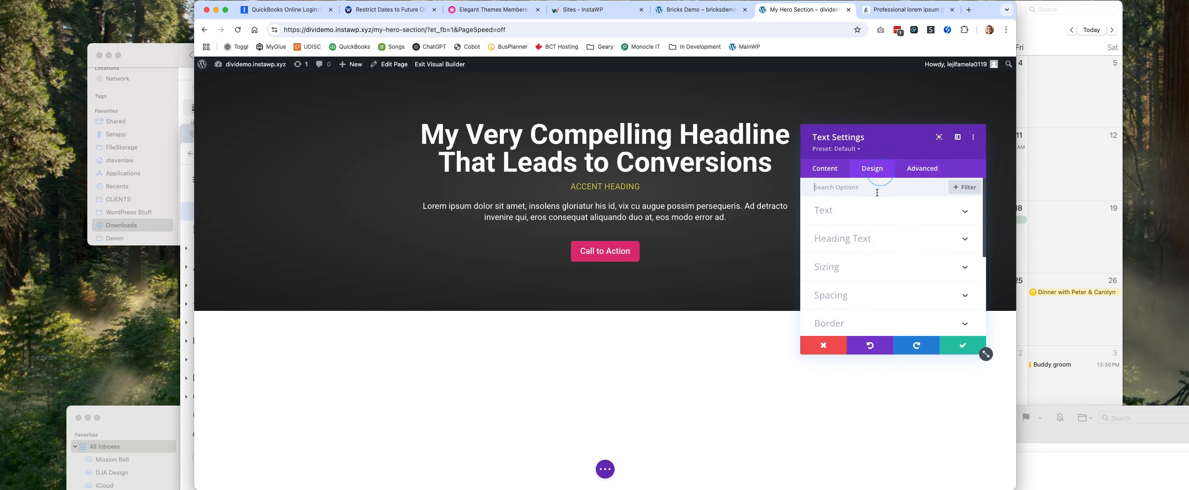
pyautogui.click(876, 187)
pyautogui.write('display')
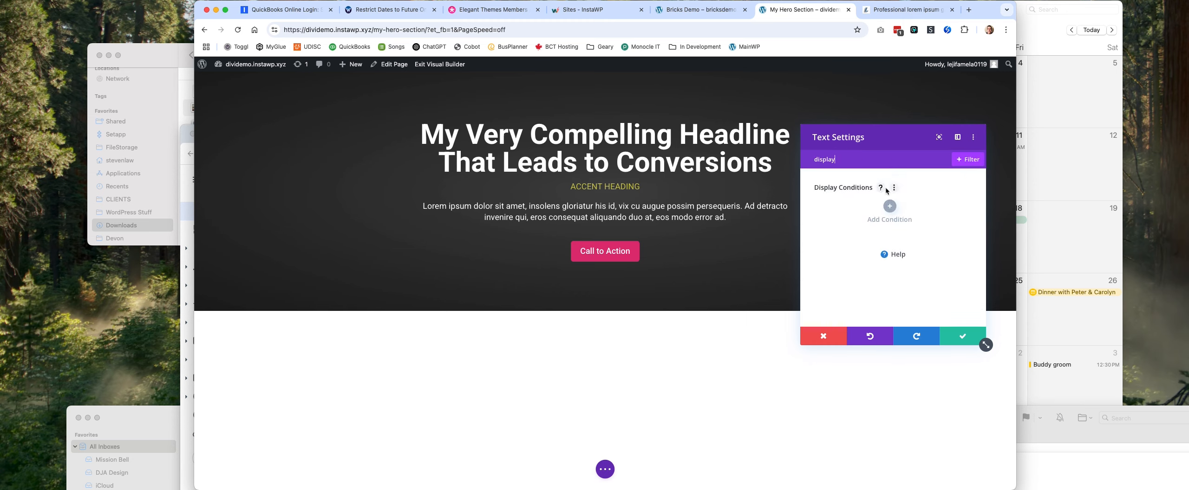
pyautogui.doubleClick(882, 159)
pyautogui.press('BackSpace')
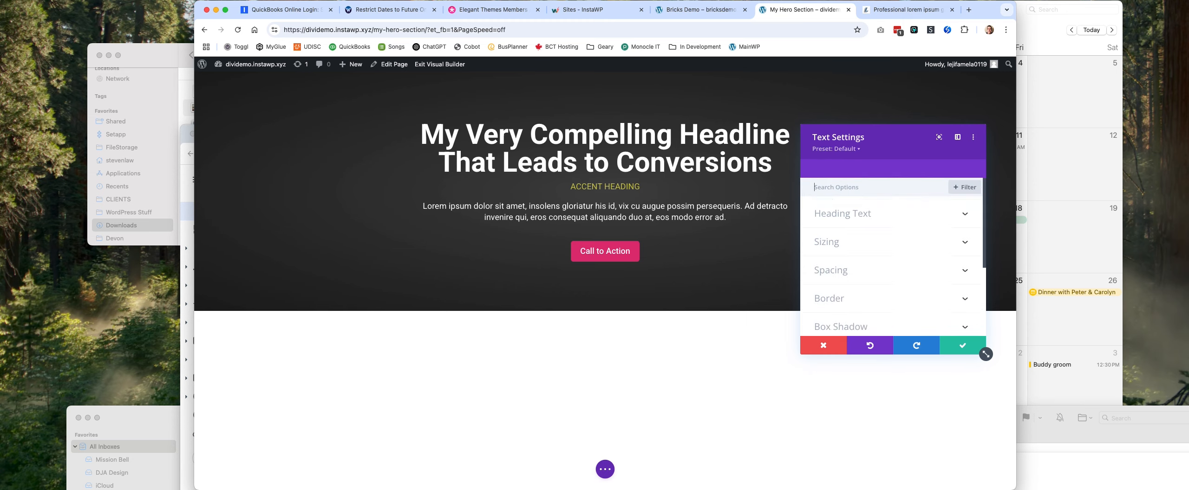
# Open the Text module's free-form custom CSS and insert blank lines above the .accent-heading rule.
pyautogui.click(931, 170)
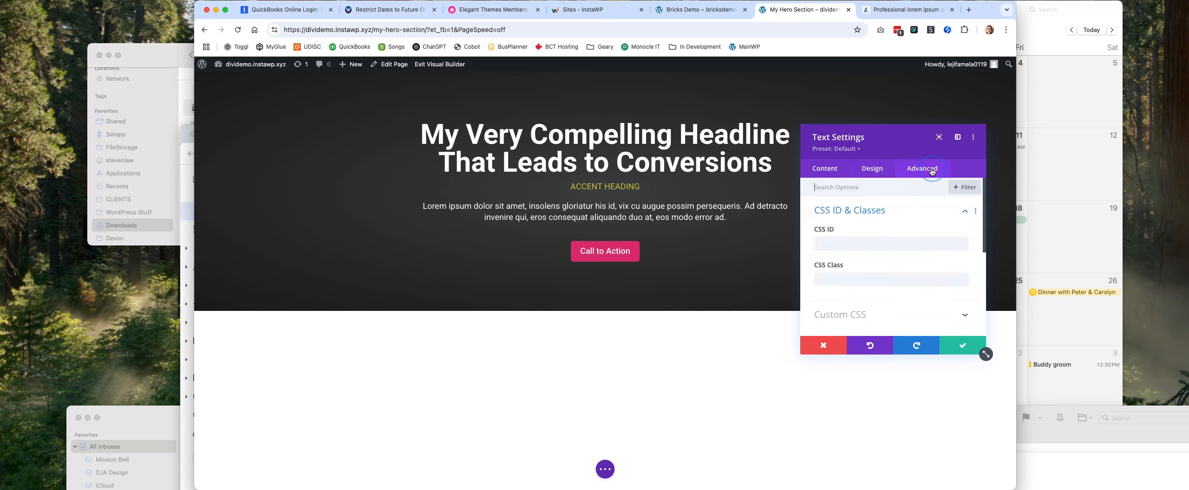
pyautogui.scroll(-3, 892, 255)
pyautogui.click(897, 260)
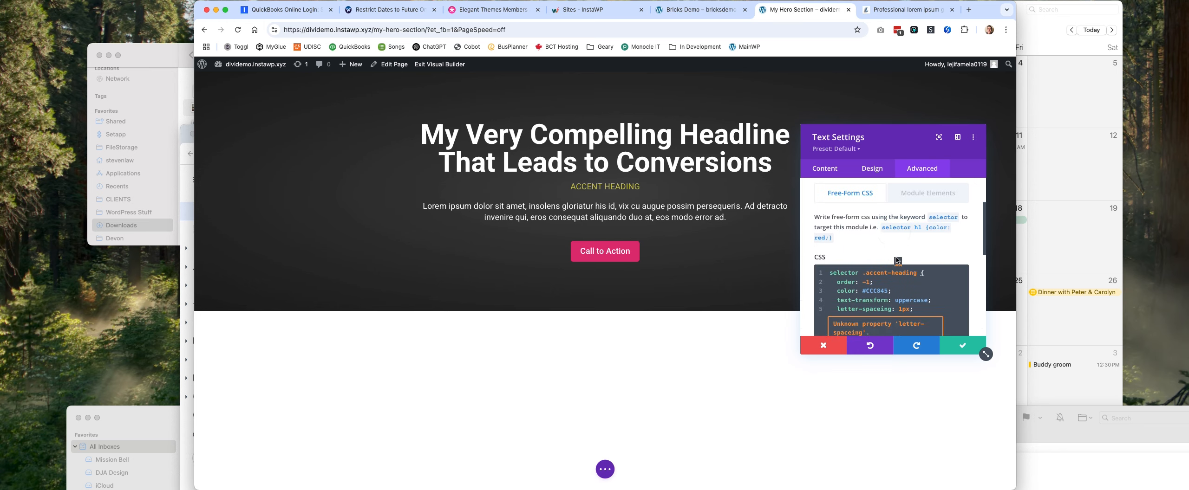
pyautogui.scroll(-4, 896, 261)
pyautogui.scroll(2, 894, 260)
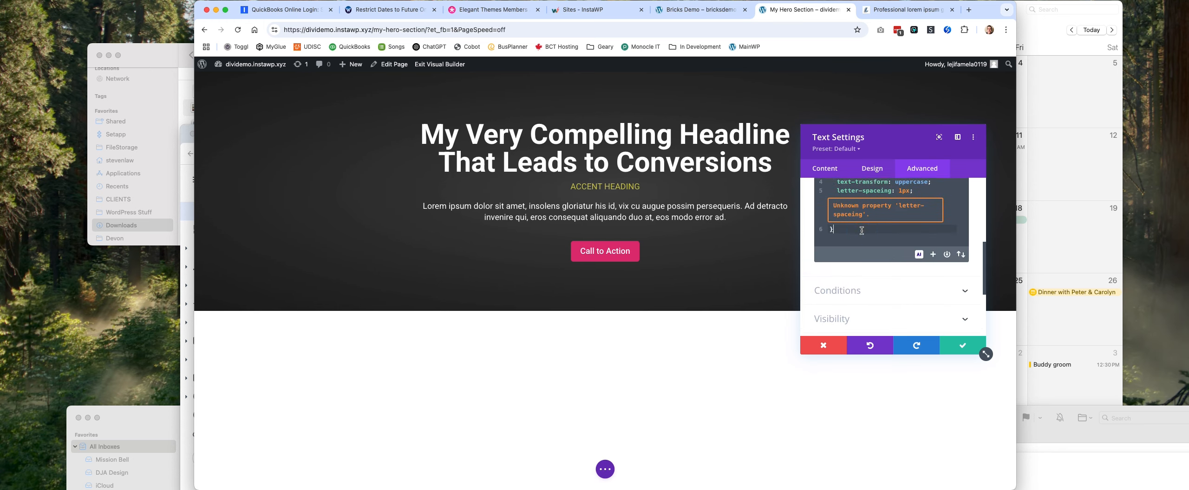
pyautogui.press('Return')
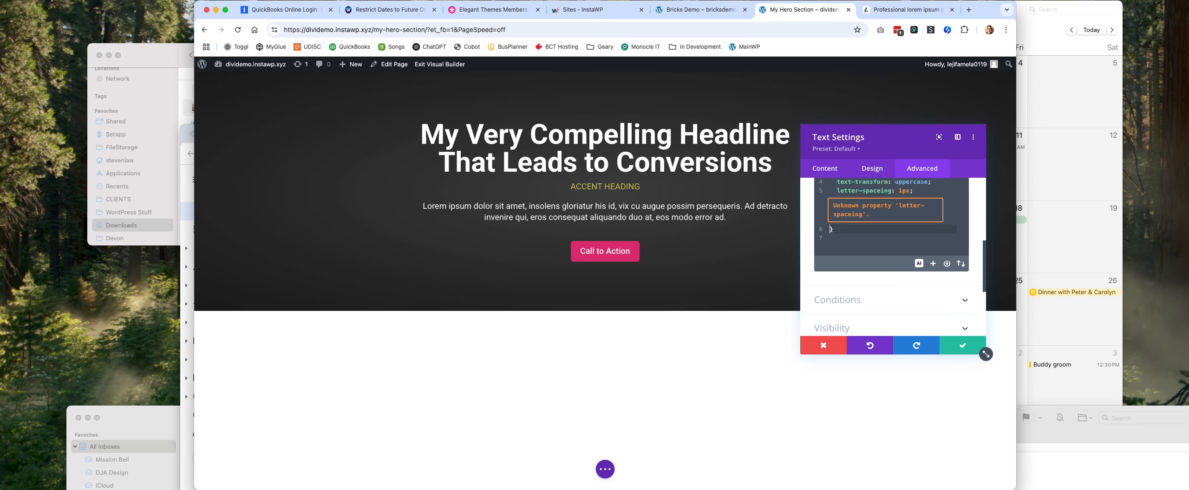
pyautogui.scroll(5, 851, 263)
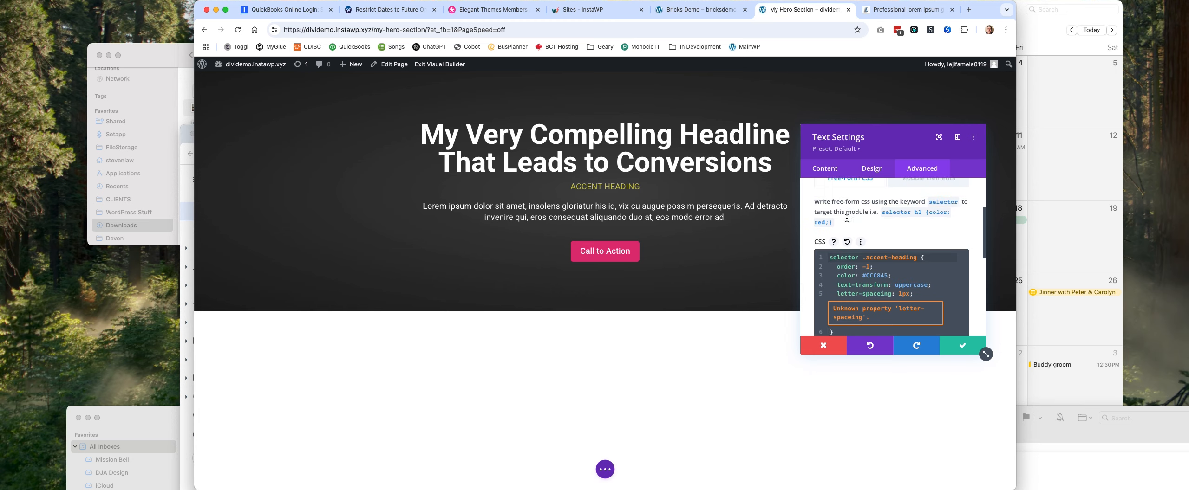
pyautogui.click(830, 320)
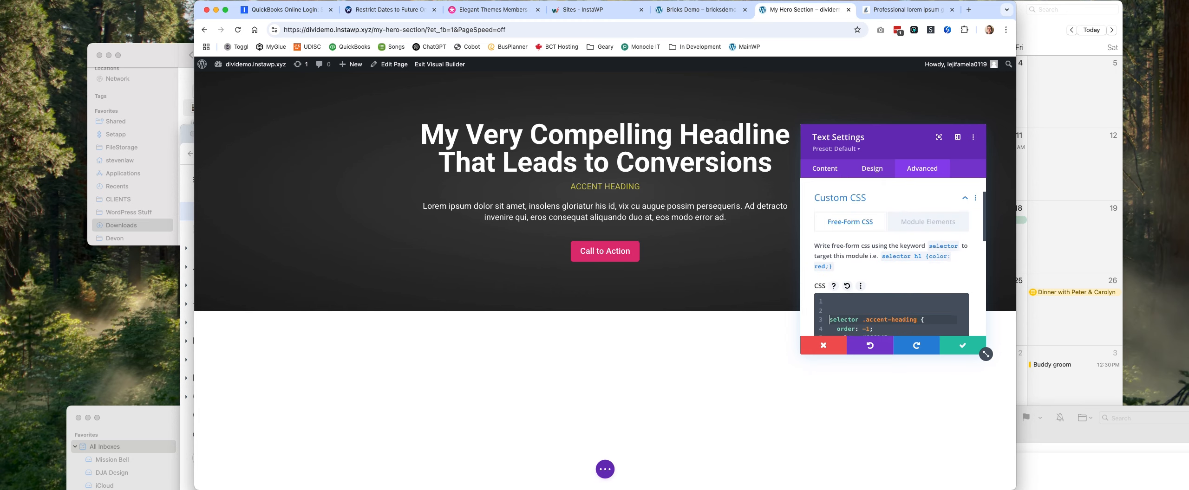
# Add a "selector" rule with display: flex; above the .accent-heading rule and save the Text module.
pyautogui.write('selector {')
pyautogui.press('Return')
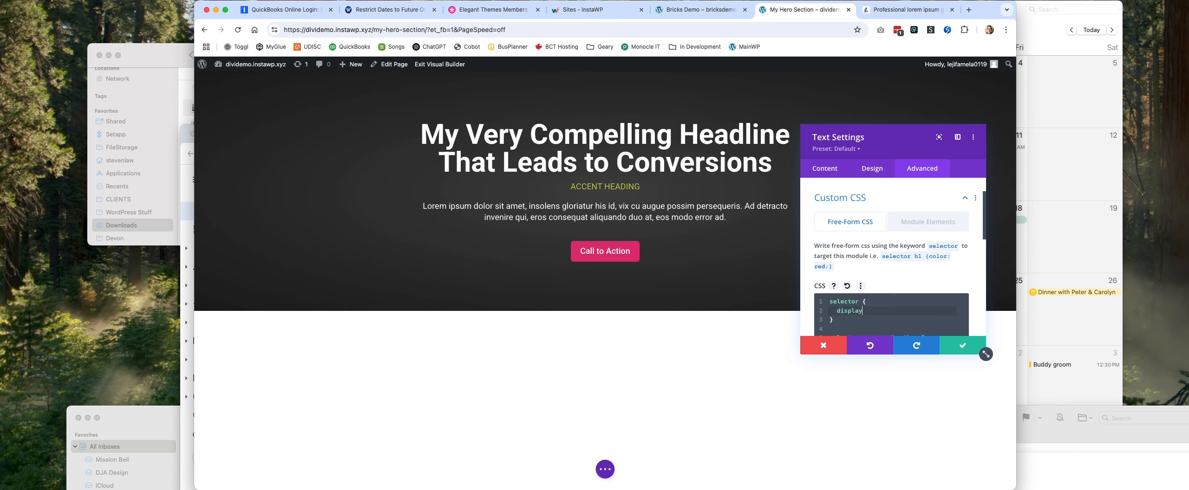
pyautogui.write('display: flex')
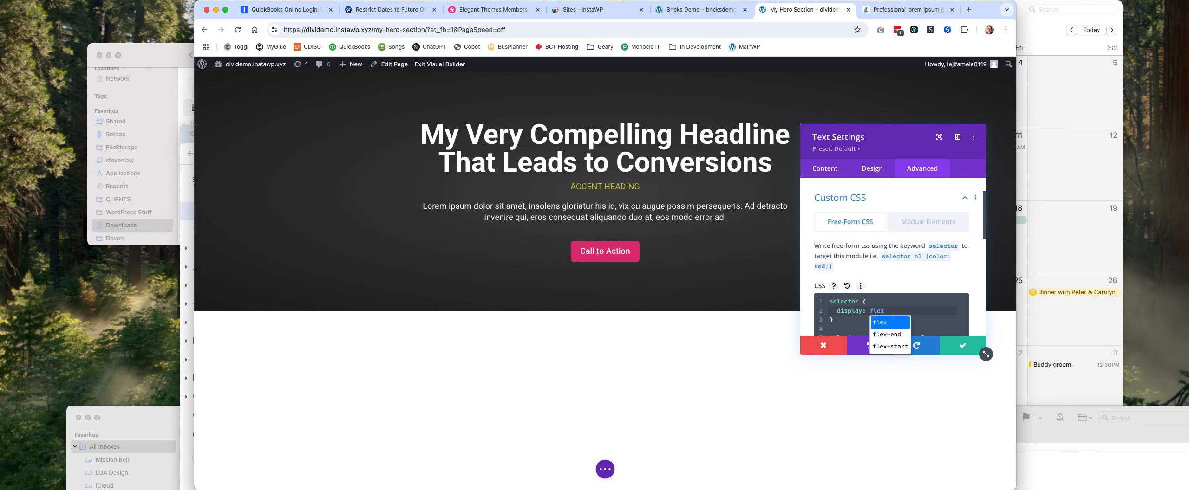
pyautogui.write(';')
pyautogui.scroll(-3, 876, 280)
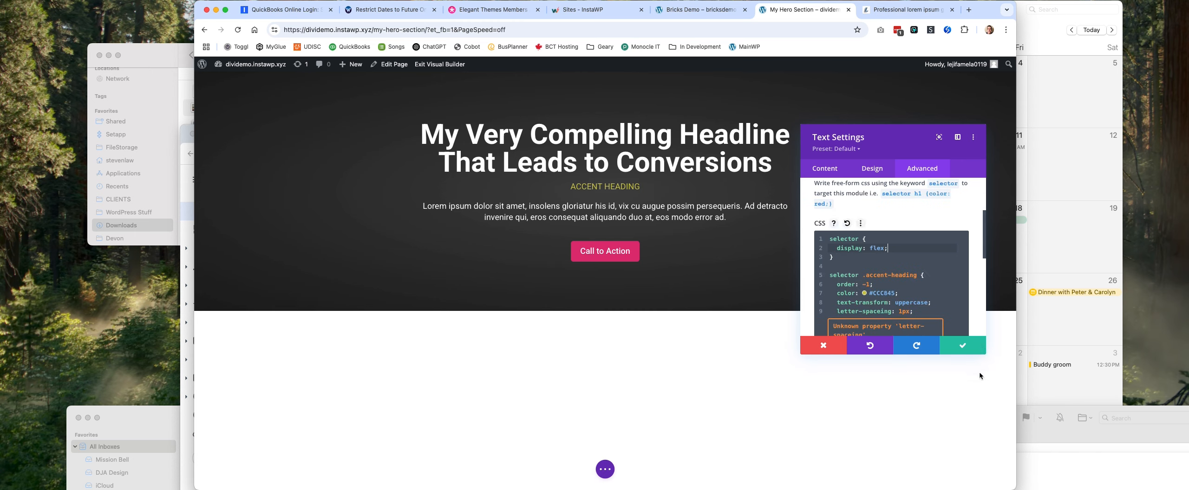
pyautogui.click(980, 349)
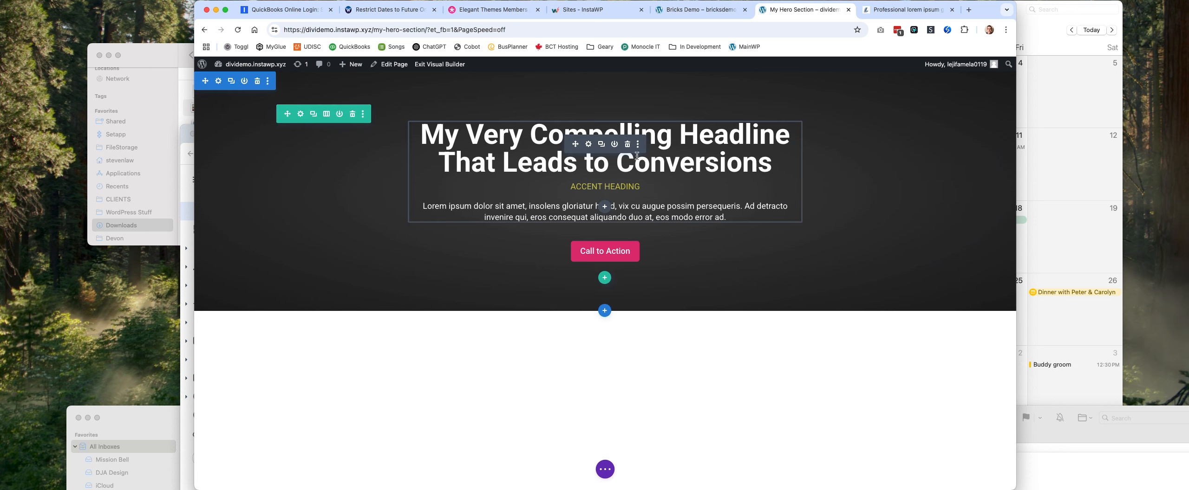
# Move the "accent heading" text from below the headline to a new line above it in the Text module's body.
pyautogui.click(588, 144)
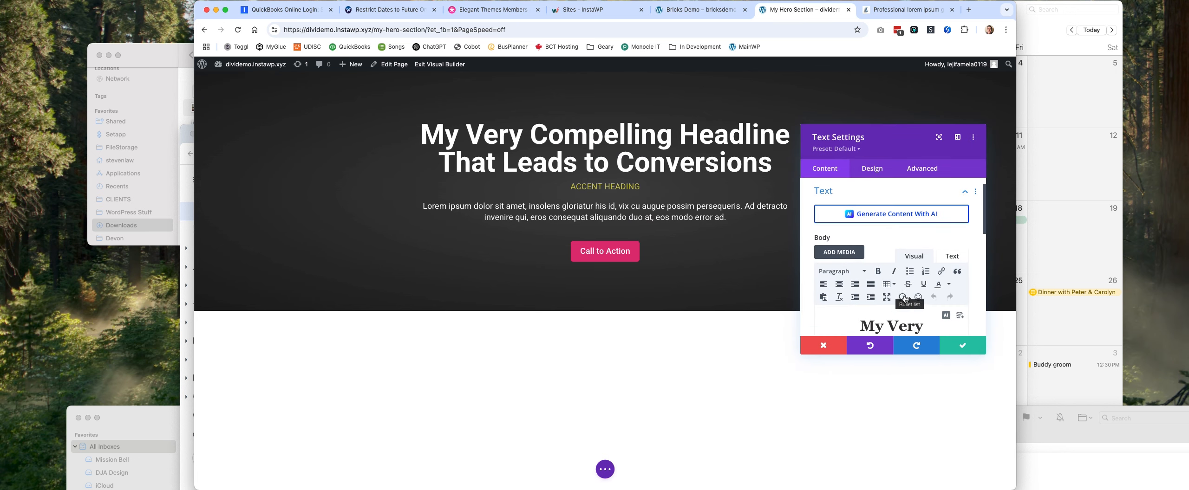
pyautogui.scroll(-5, 904, 299)
pyautogui.tripleClick(850, 278)
pyautogui.press('super+c')
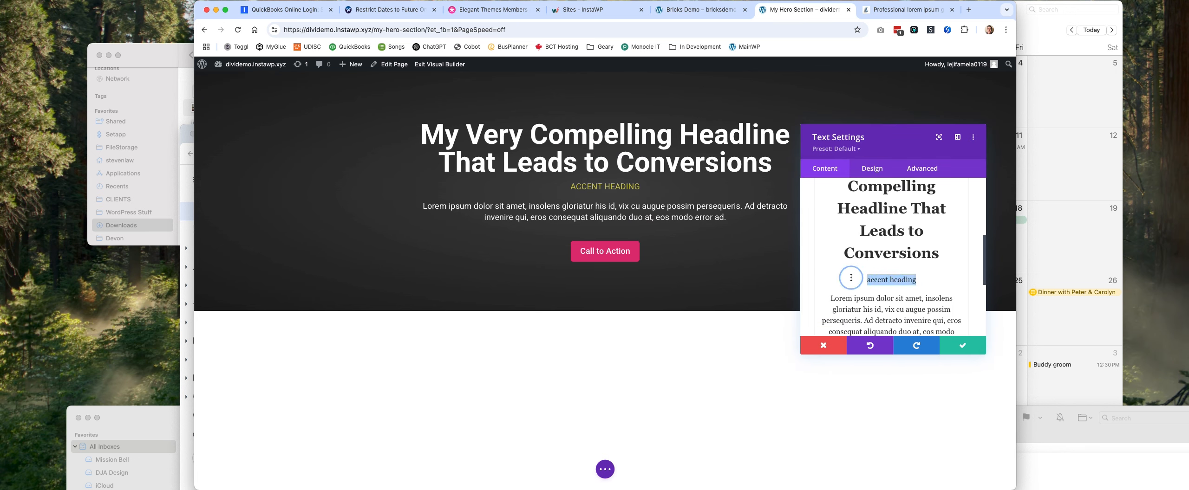
pyautogui.press('BackSpace')
pyautogui.scroll(4, 889, 268)
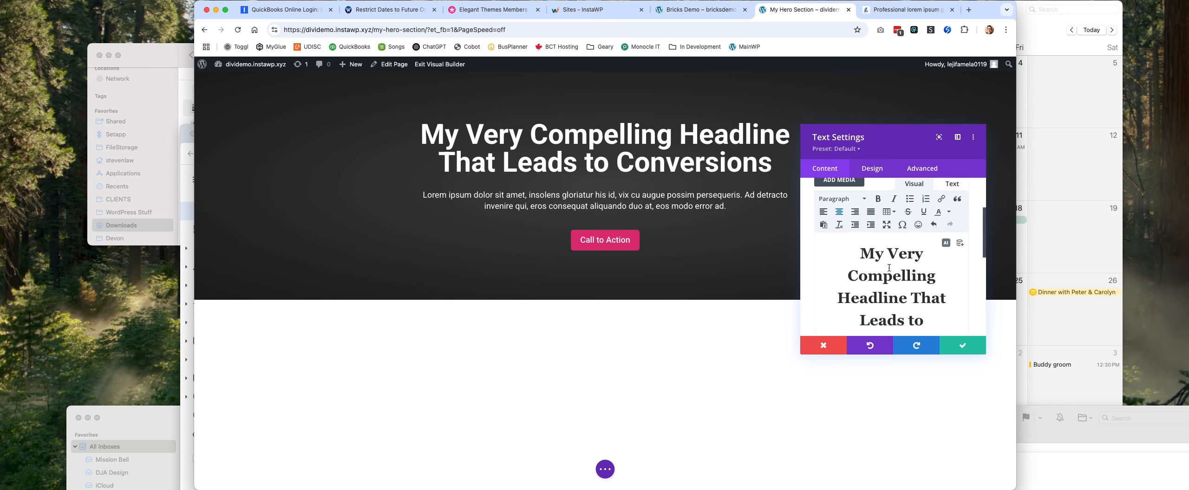
pyautogui.scroll(2, 889, 268)
pyautogui.click(865, 299)
pyautogui.press('Return')
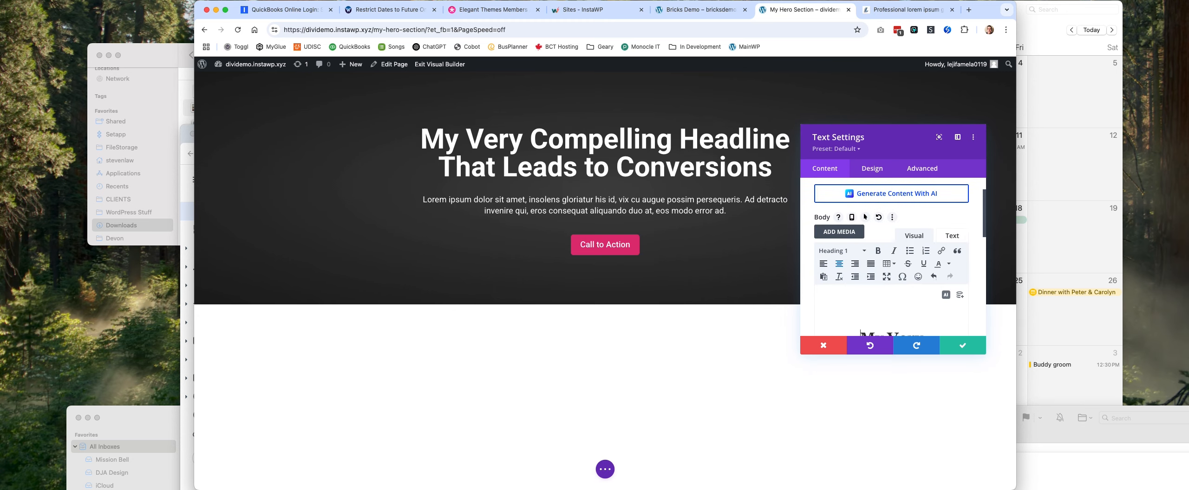
pyautogui.press('super+v')
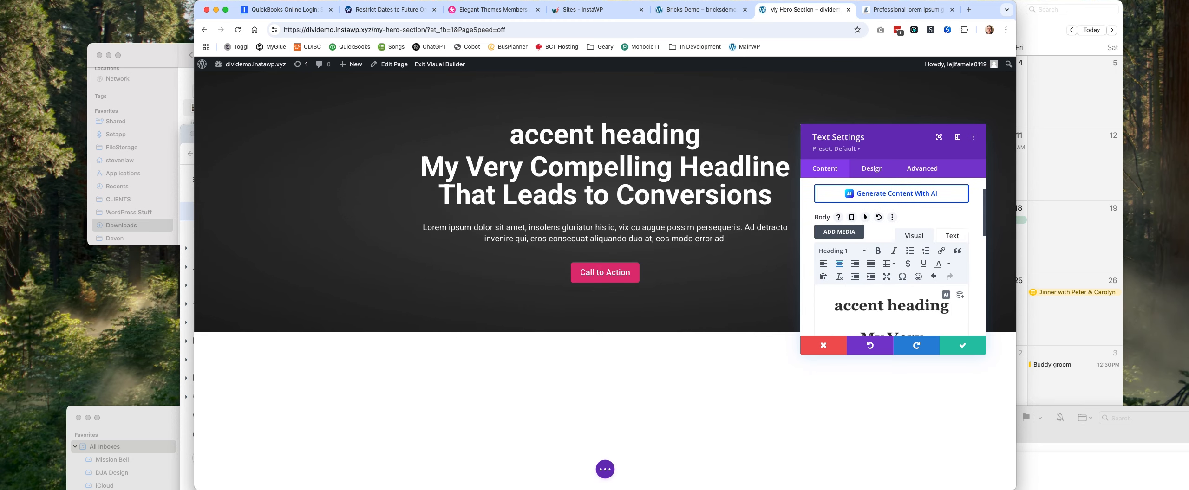
# Convert the "accent heading" line from an h1 to a paragraph with class="accent-heading" in the Text module's HTML.
pyautogui.moveTo(890, 298); pyautogui.dragTo(950, 307)
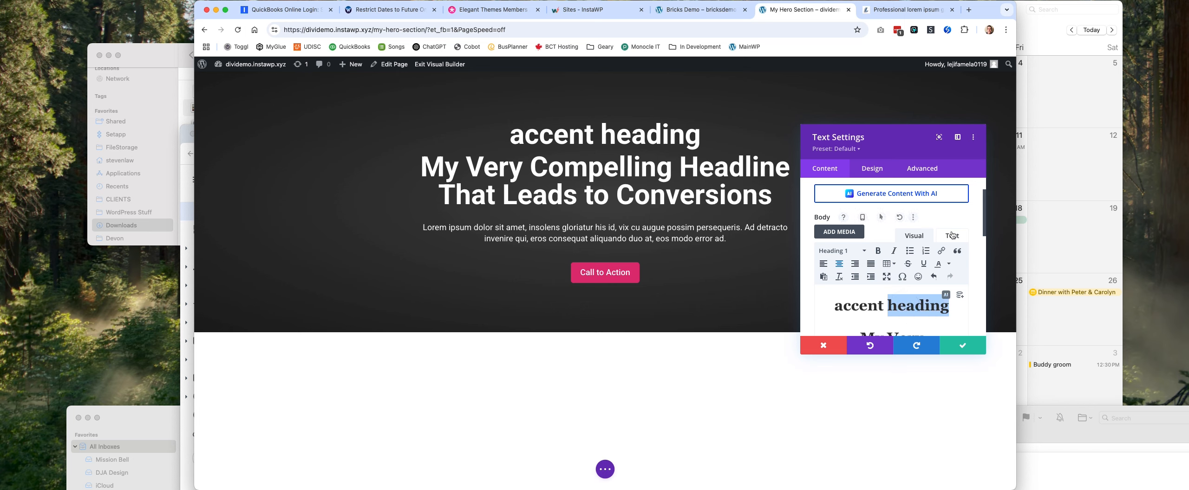
pyautogui.click(951, 236)
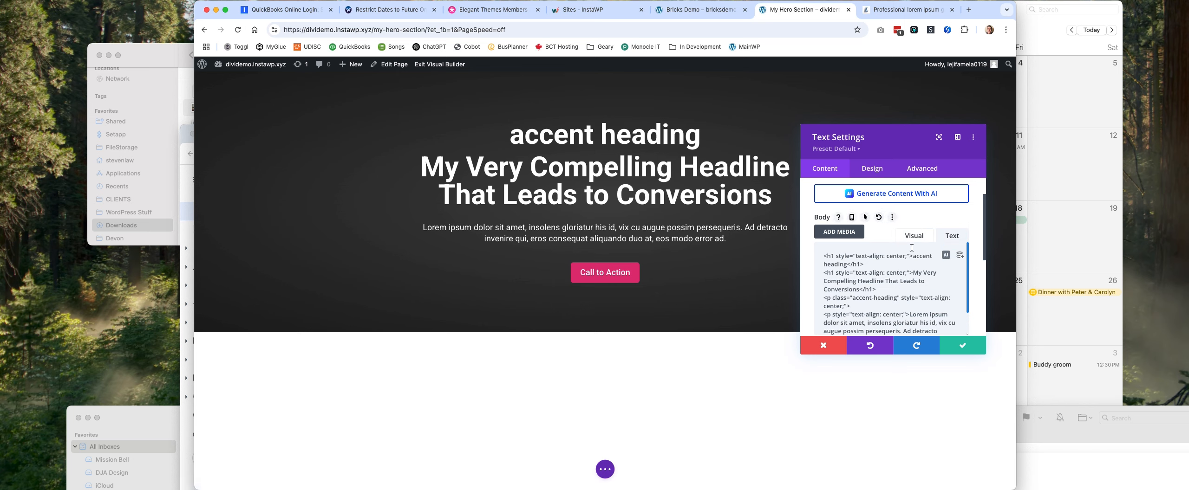
pyautogui.moveTo(909, 256); pyautogui.dragTo(827, 256)
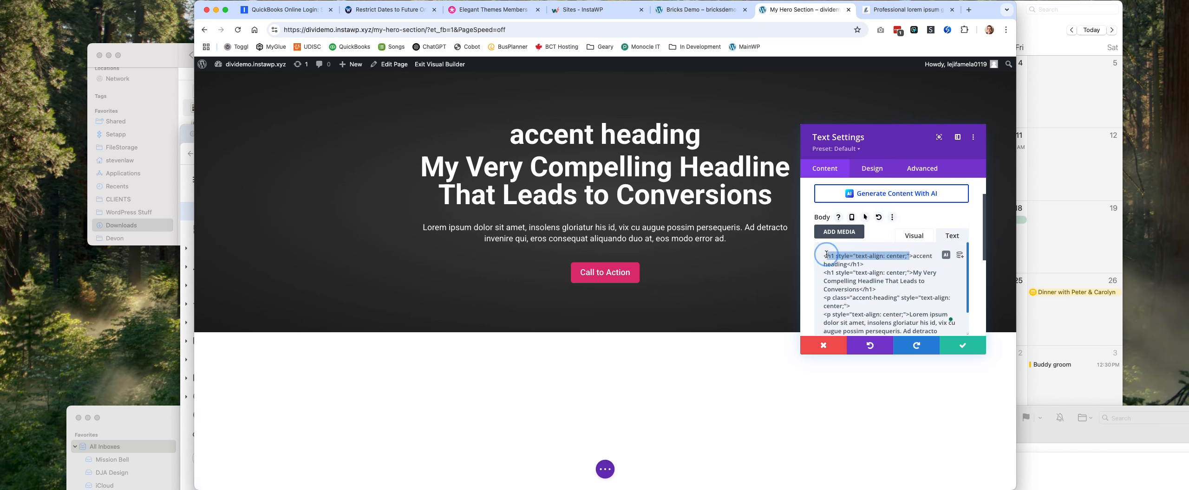
pyautogui.write('p')
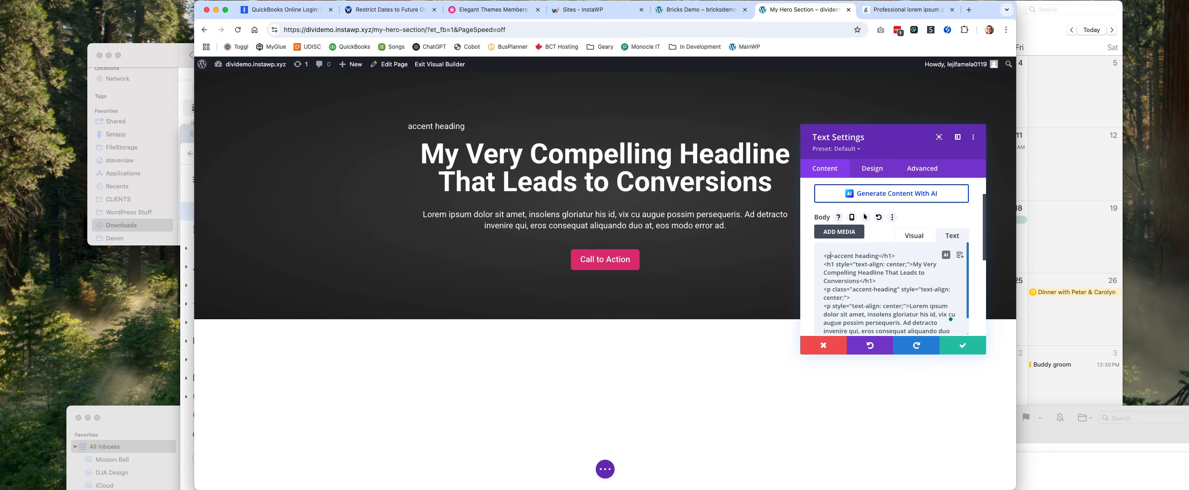
pyautogui.write(' class="accent')
pyautogui.write('-heading')
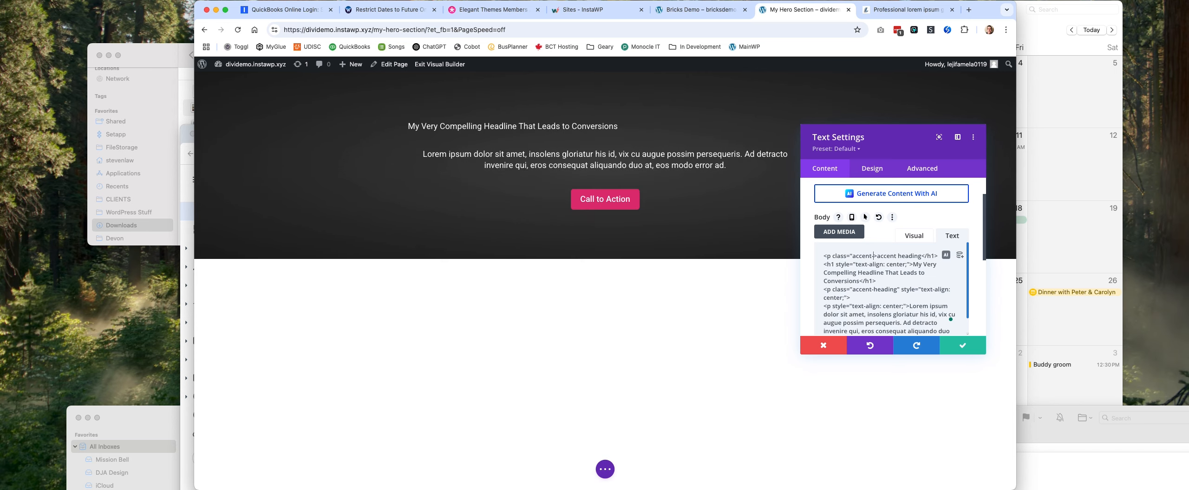
pyautogui.write('"')
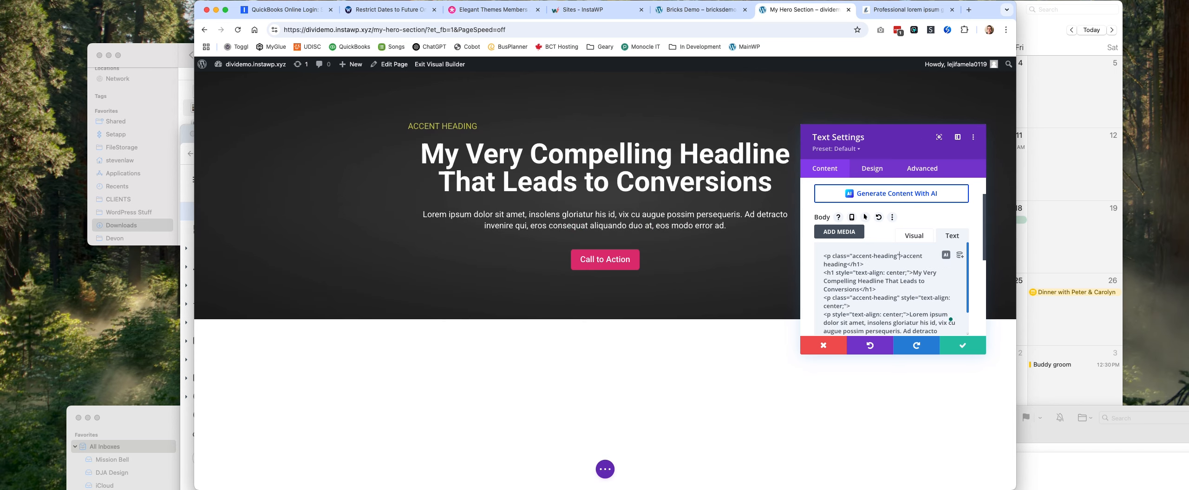
pyautogui.doubleClick(856, 264)
pyautogui.write('p')
# Center the accent heading paragraph in the visual editor and save the Text module.
pyautogui.scroll(1, 910, 264)
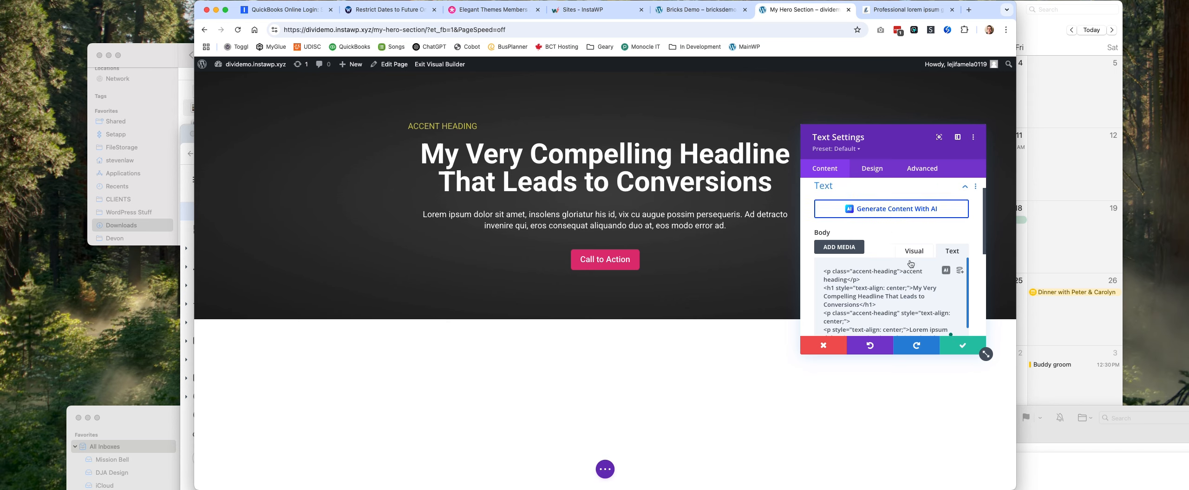
pyautogui.click(914, 251)
pyautogui.click(854, 312)
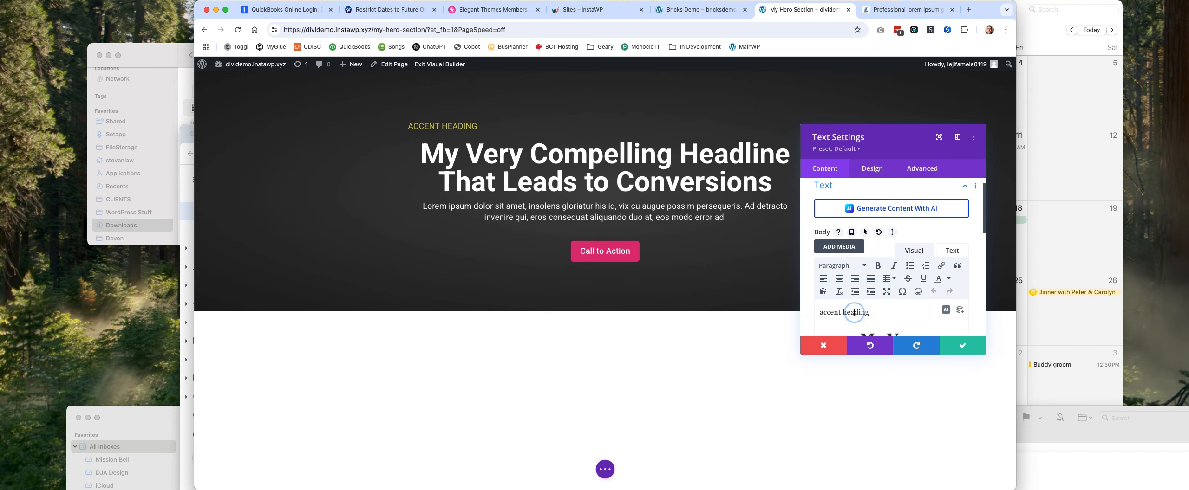
pyautogui.scroll(-2, 854, 312)
pyautogui.click(838, 247)
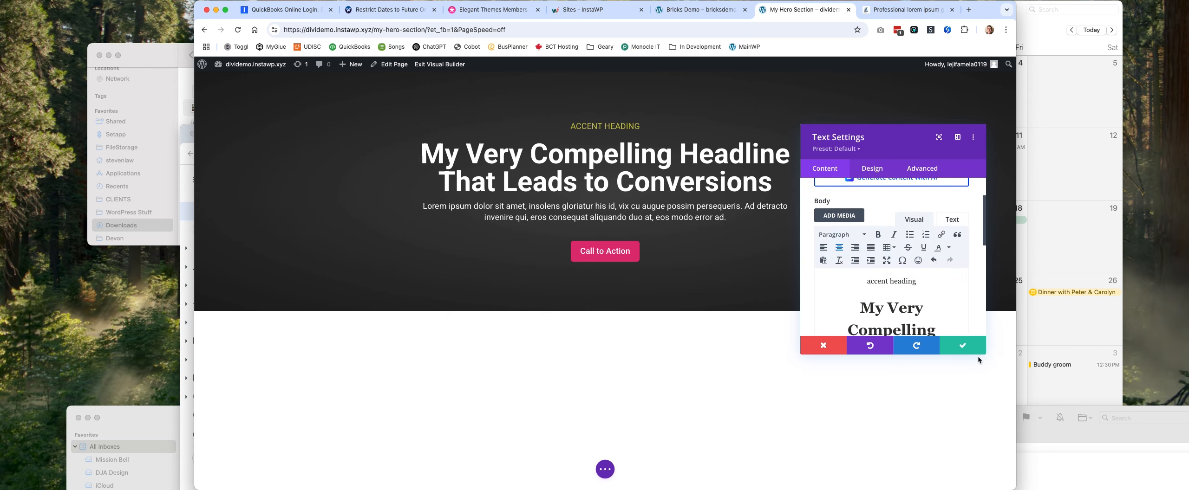
pyautogui.click(970, 345)
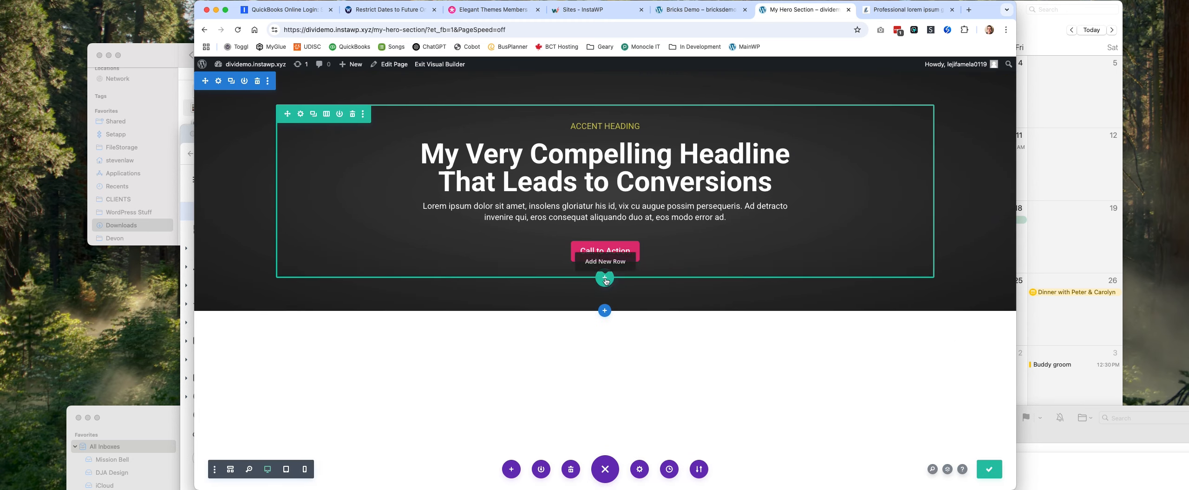
# Add a three-column row below the Call to Action button and insert an Image module in its first column.
pyautogui.click(605, 279)
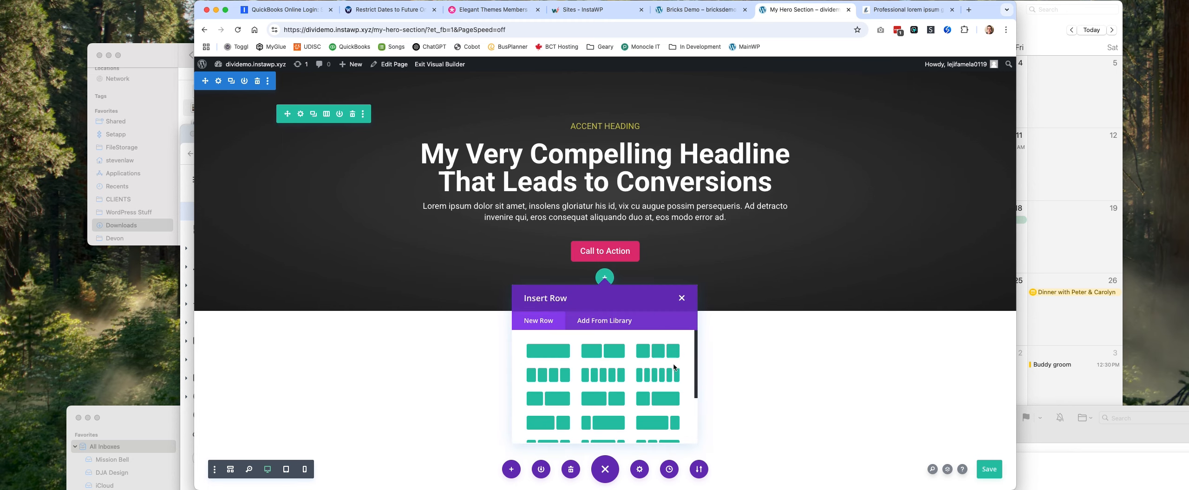
pyautogui.click(659, 351)
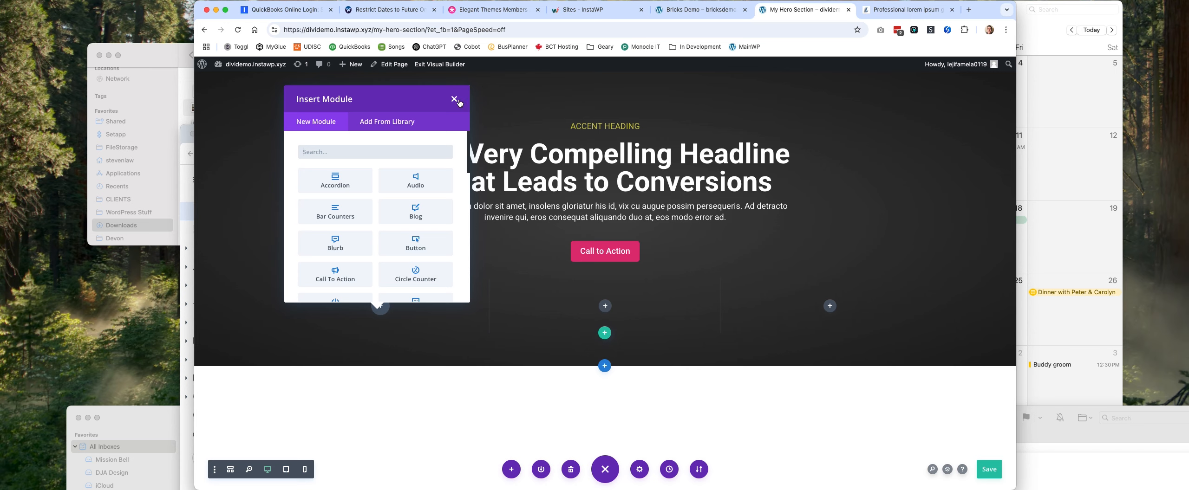
pyautogui.click(397, 150)
pyautogui.write('image')
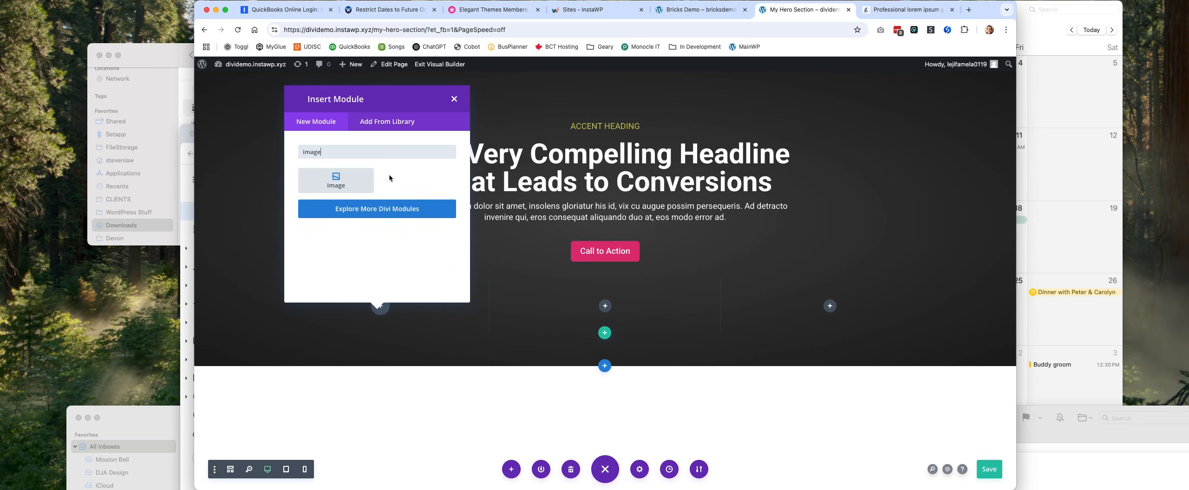
pyautogui.click(356, 182)
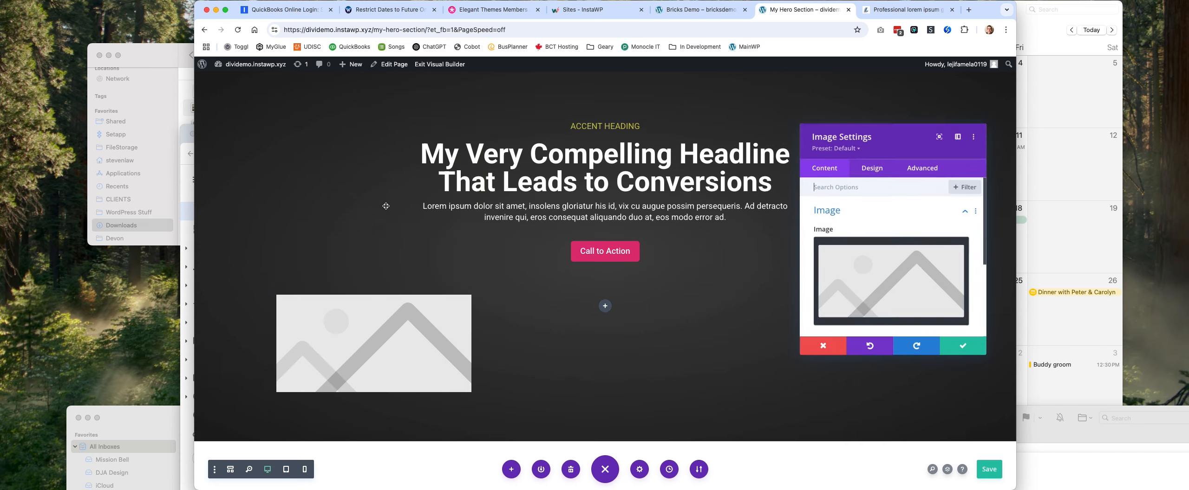
# Give the Image module the CSS class "my-image" and save its settings.
pyautogui.click(920, 173)
pyautogui.click(904, 212)
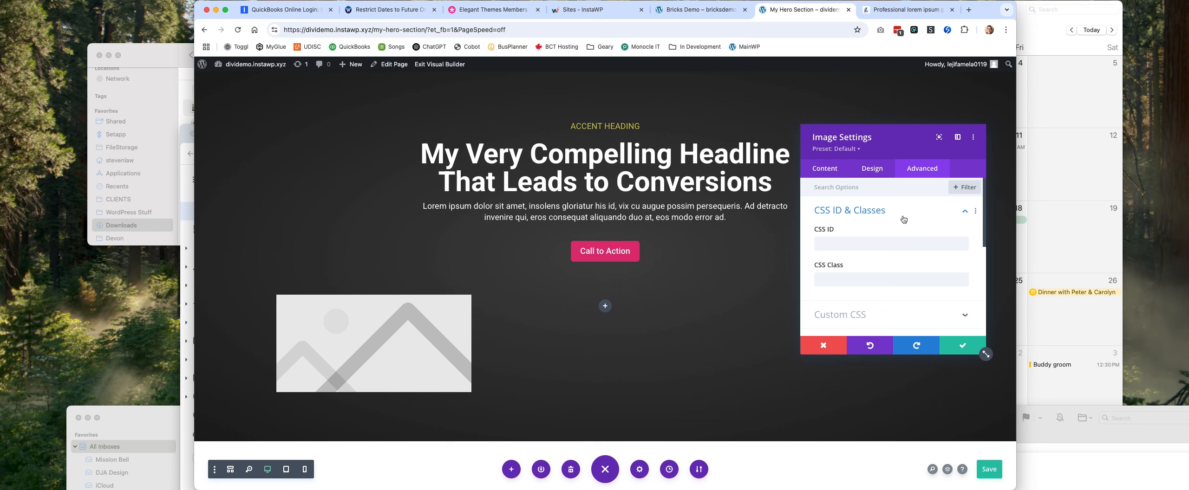
pyautogui.click(864, 280)
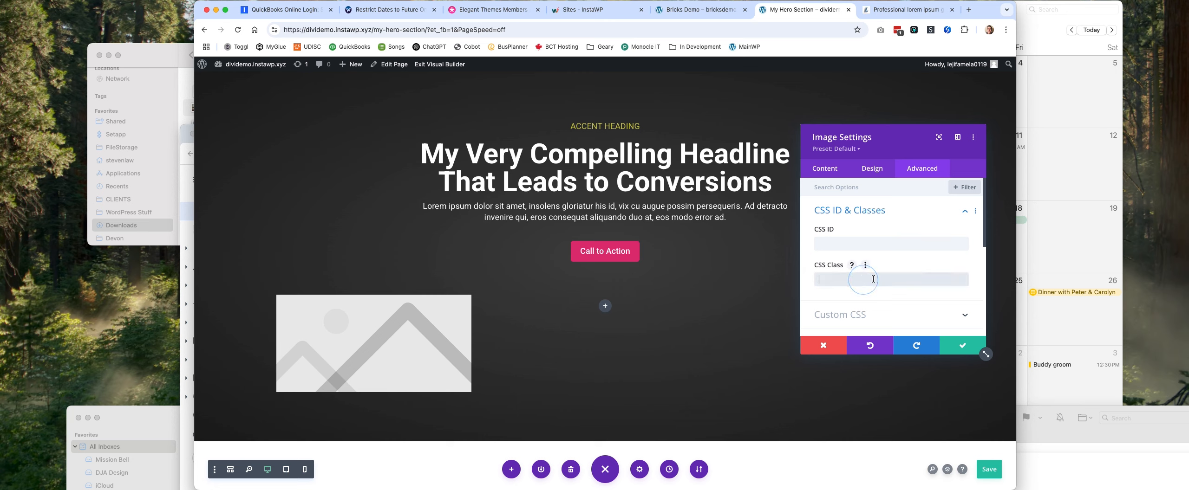
pyautogui.write('my-image-class')
pyautogui.click(968, 349)
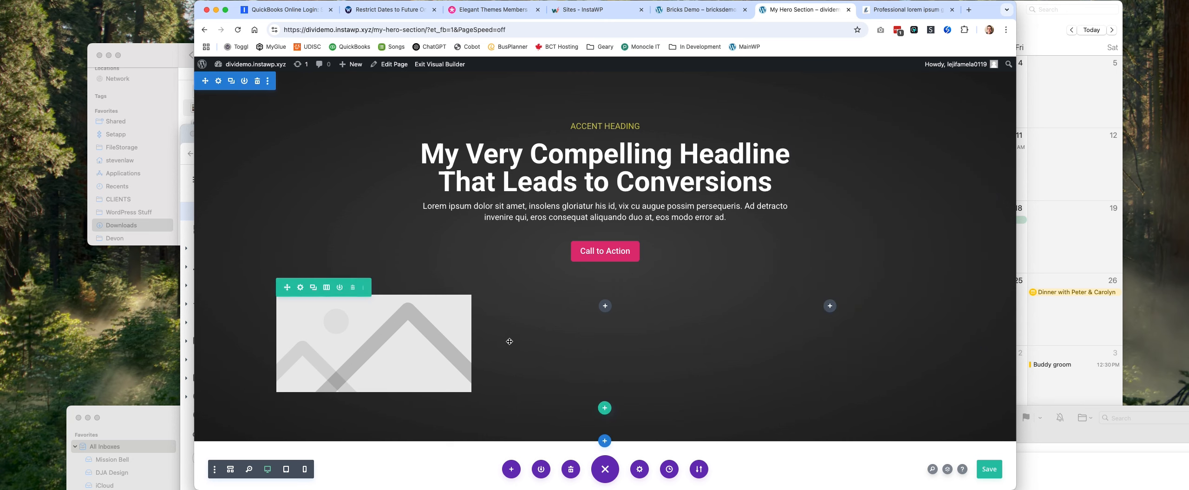
# Duplicate the Image module and distribute the copies into the row's second and third columns.
pyautogui.click(369, 319)
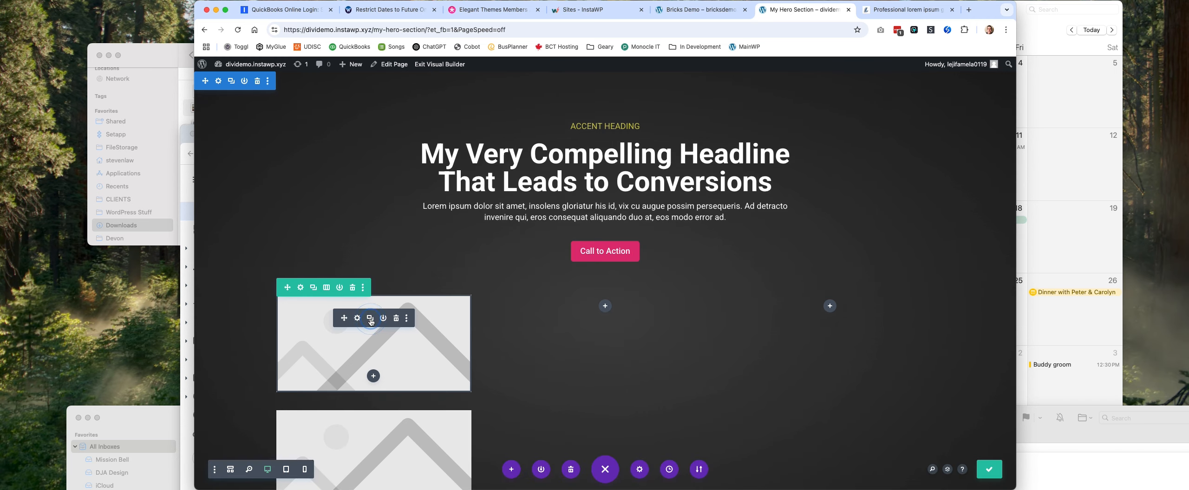
pyautogui.moveTo(343, 318); pyautogui.dragTo(588, 313)
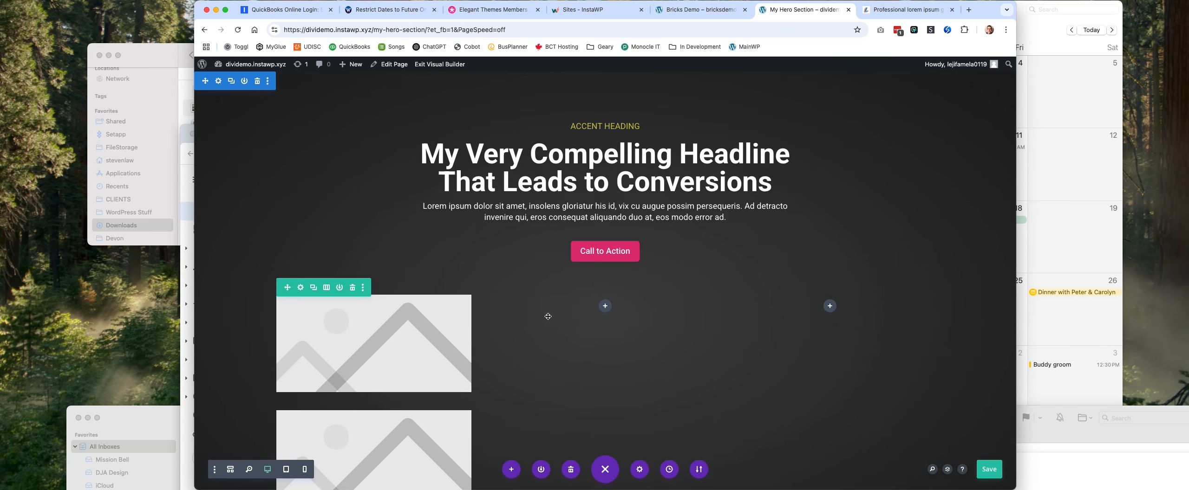
pyautogui.moveTo(350, 320); pyautogui.dragTo(828, 321)
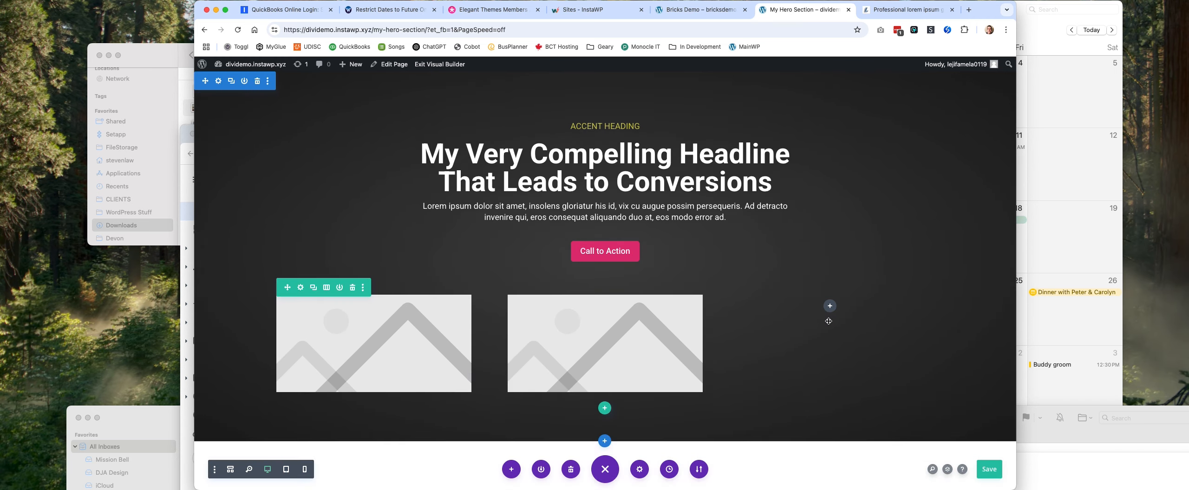
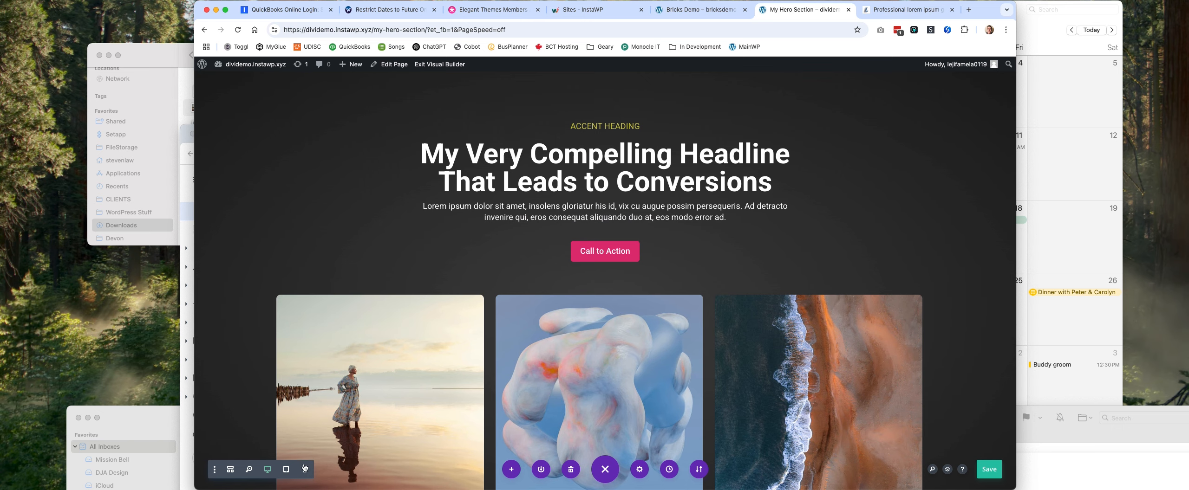
# Preview the hero section in phone view, checking it from headline to image row, and return to desktop view.
pyautogui.click(304, 469)
pyautogui.scroll(-3, 677, 321)
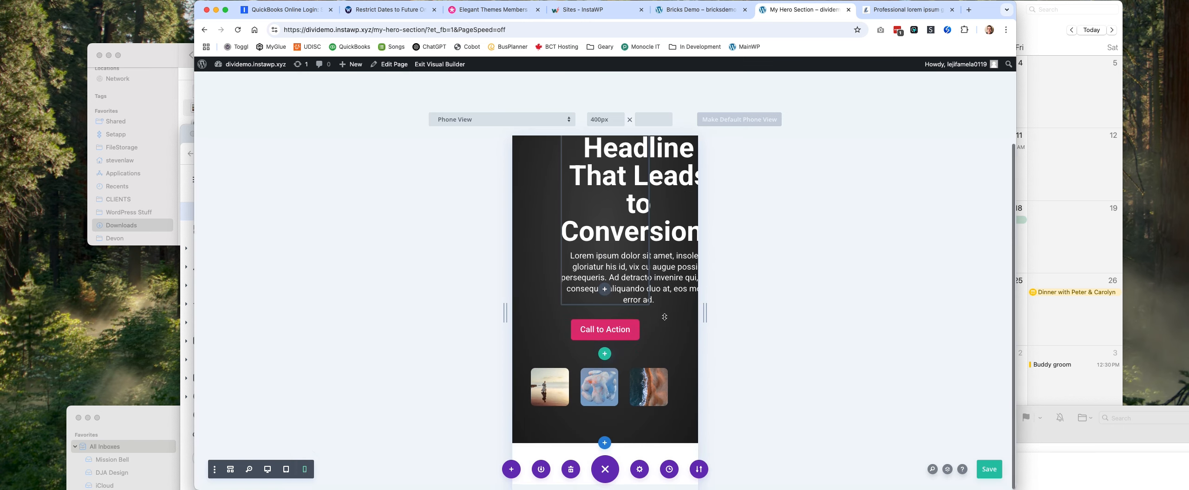
pyautogui.scroll(3, 671, 314)
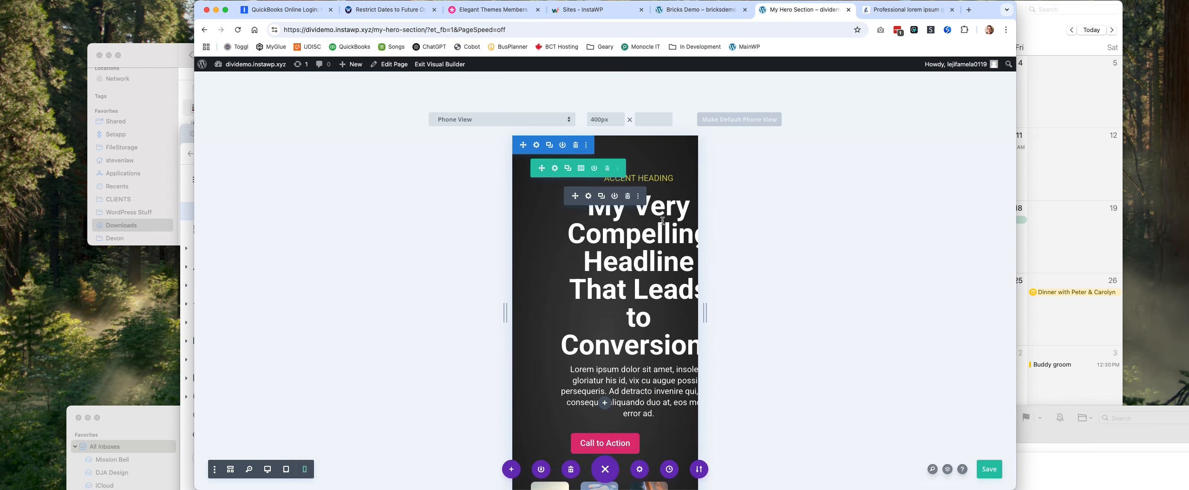
pyautogui.click(268, 470)
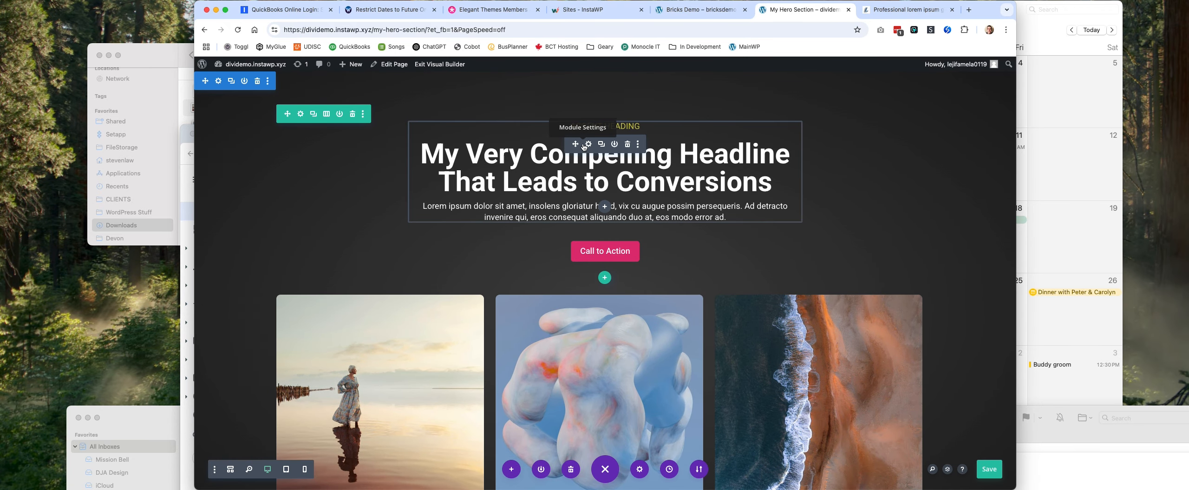
# In tablet view, set a tablet-specific H1 heading text size of 48px for the headline's Text module.
pyautogui.click(286, 470)
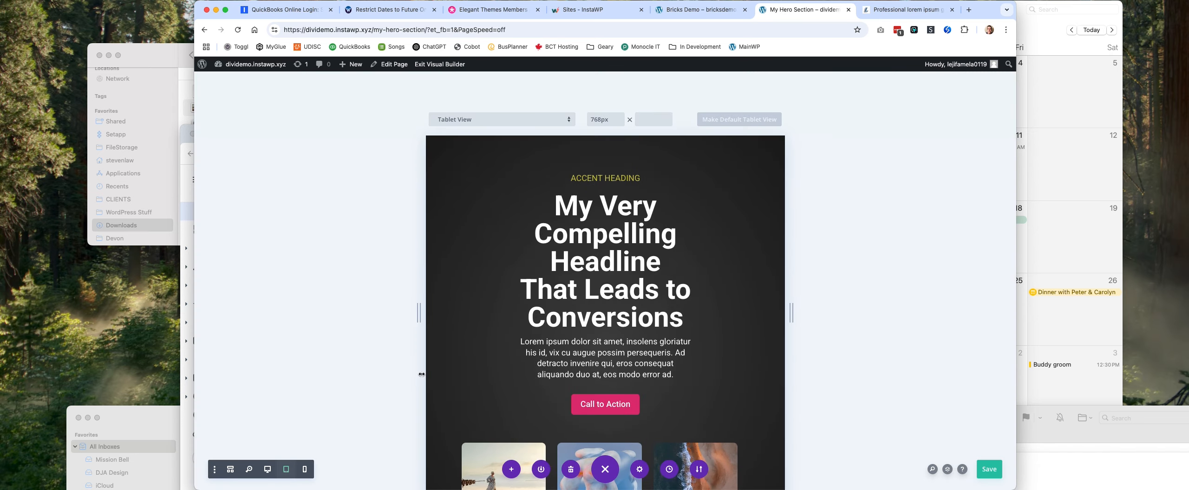
pyautogui.click(589, 196)
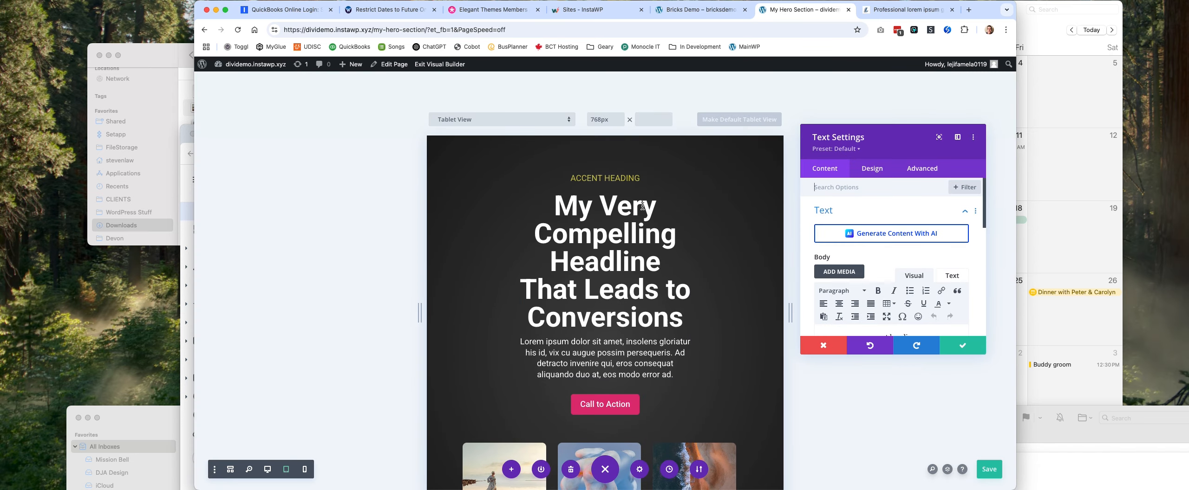
pyautogui.click(873, 169)
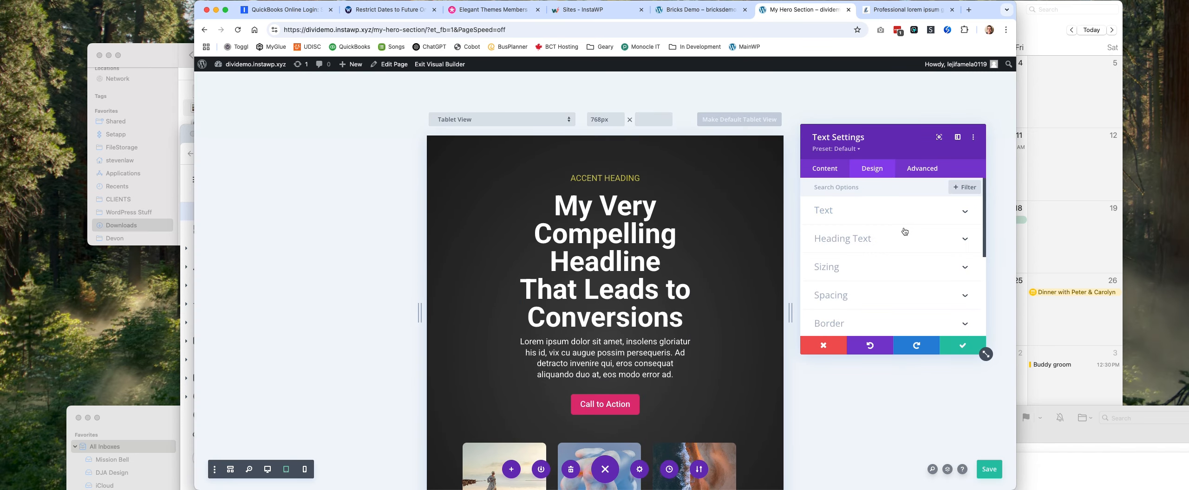
pyautogui.click(894, 239)
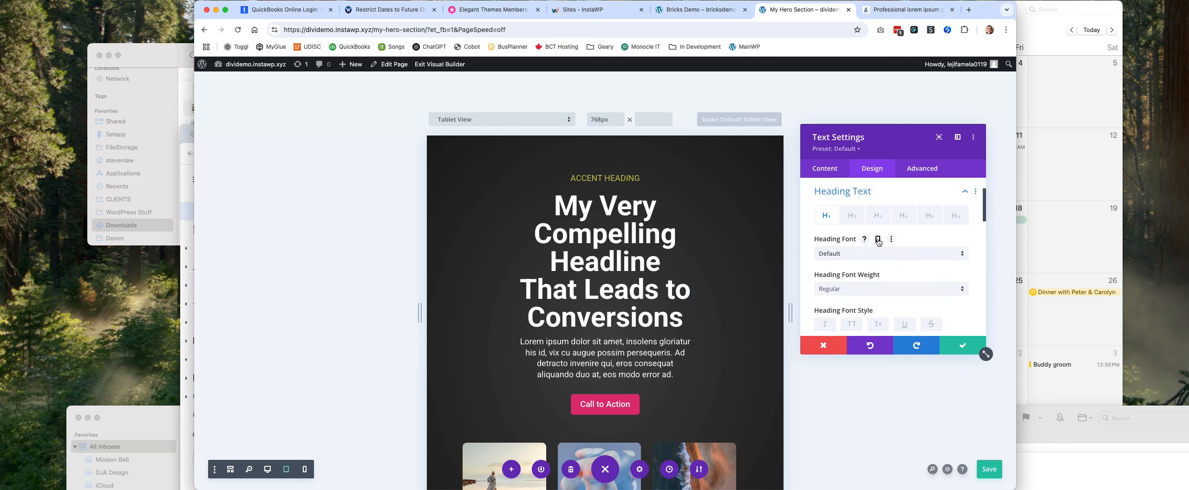
pyautogui.scroll(-3, 878, 242)
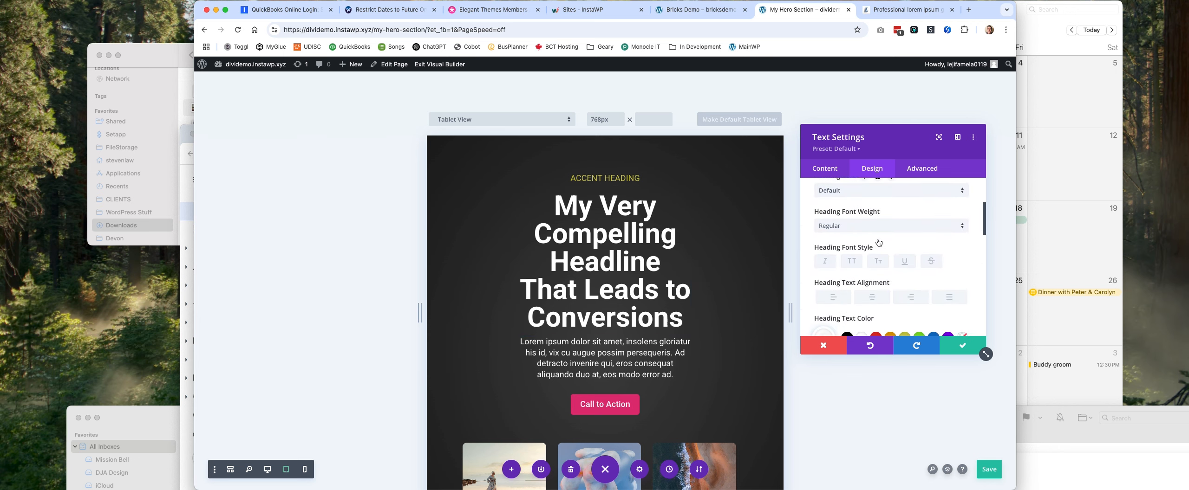
pyautogui.scroll(5, 877, 242)
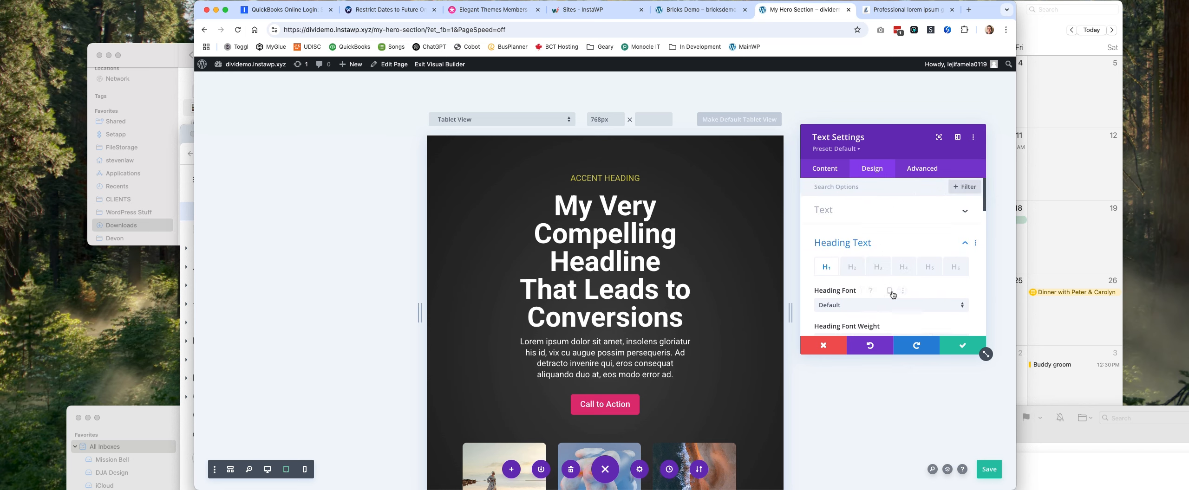
pyautogui.scroll(-5, 892, 290)
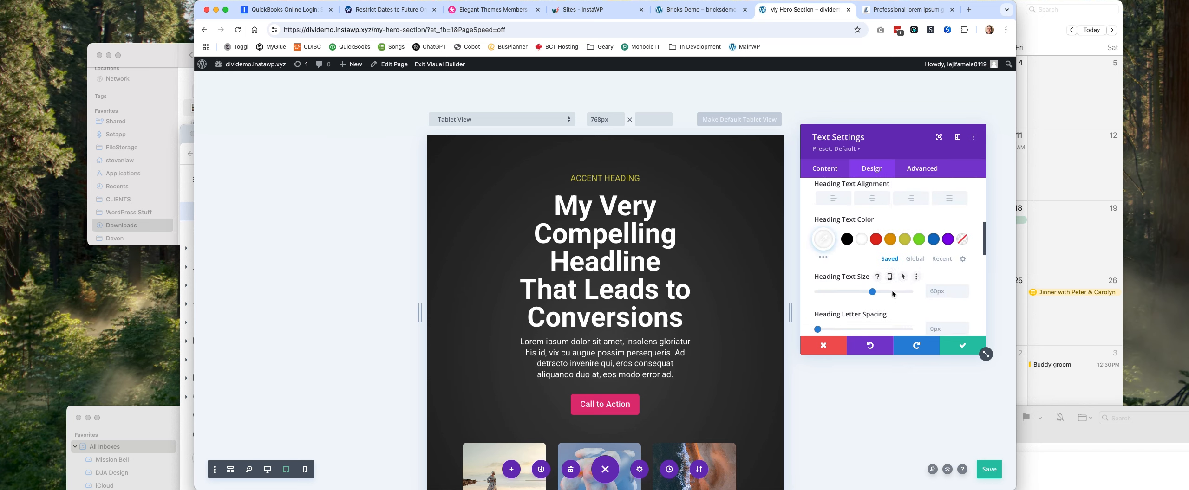
pyautogui.click(891, 278)
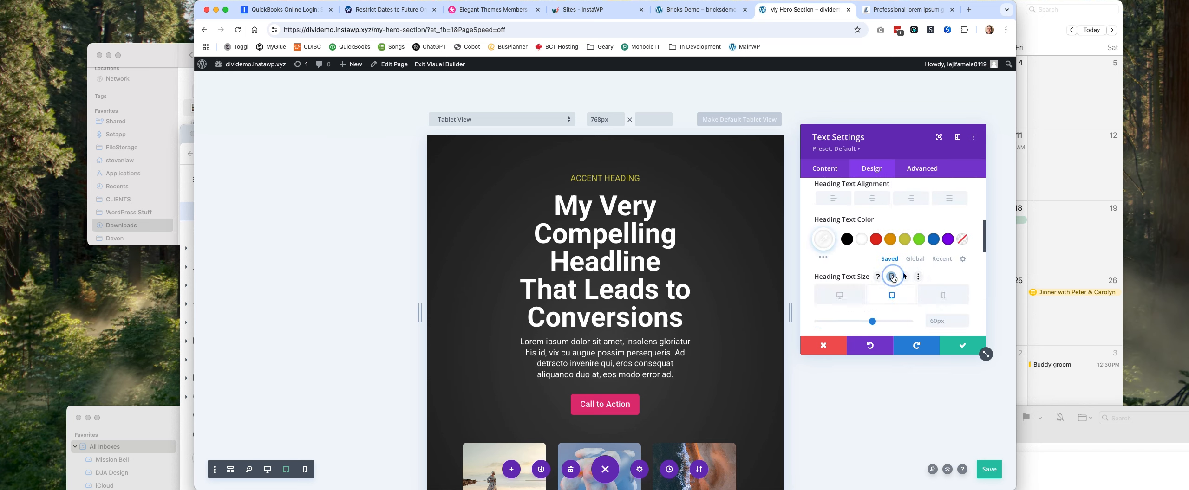
pyautogui.click(959, 323)
pyautogui.write('48')
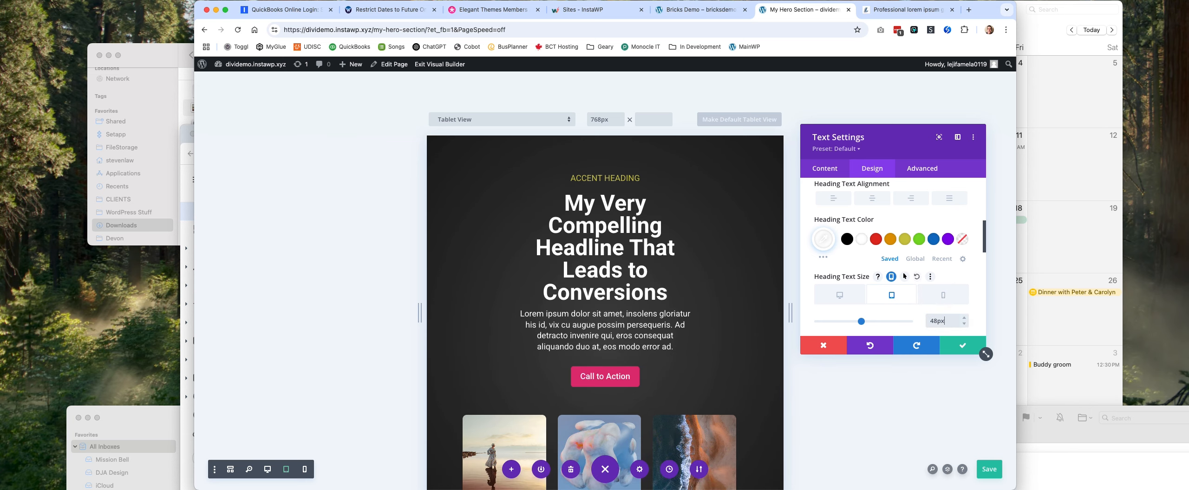
# Set the headline's phone-specific heading text size to 32px and save the Text module settings.
pyautogui.click(944, 296)
pyautogui.click(948, 318)
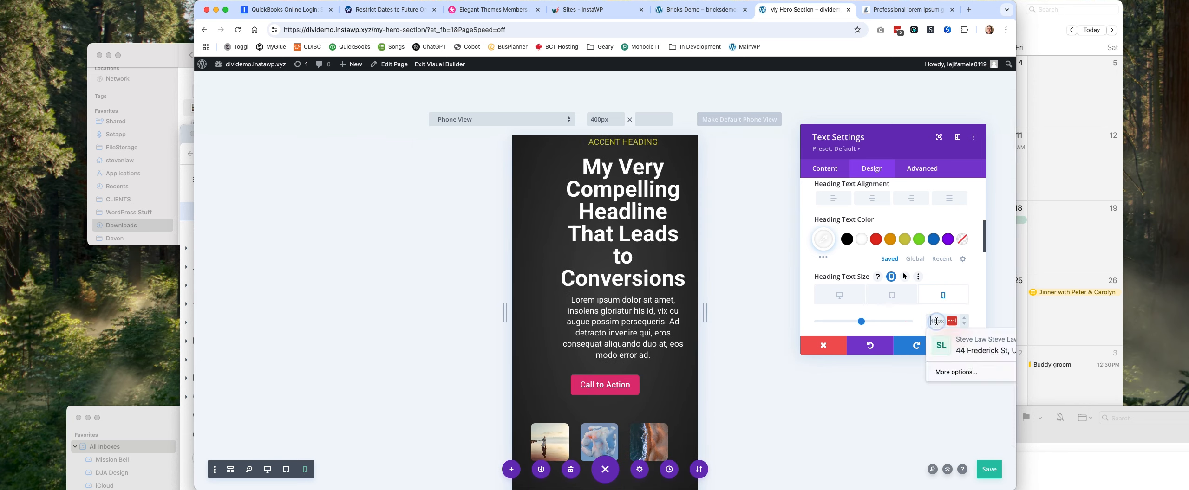
pyautogui.write('32')
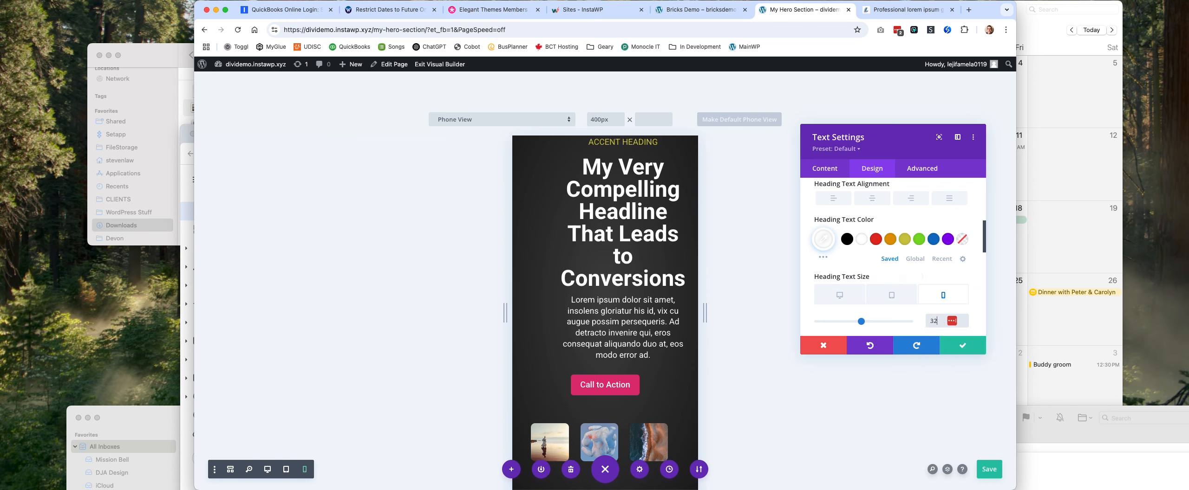
pyautogui.write('px')
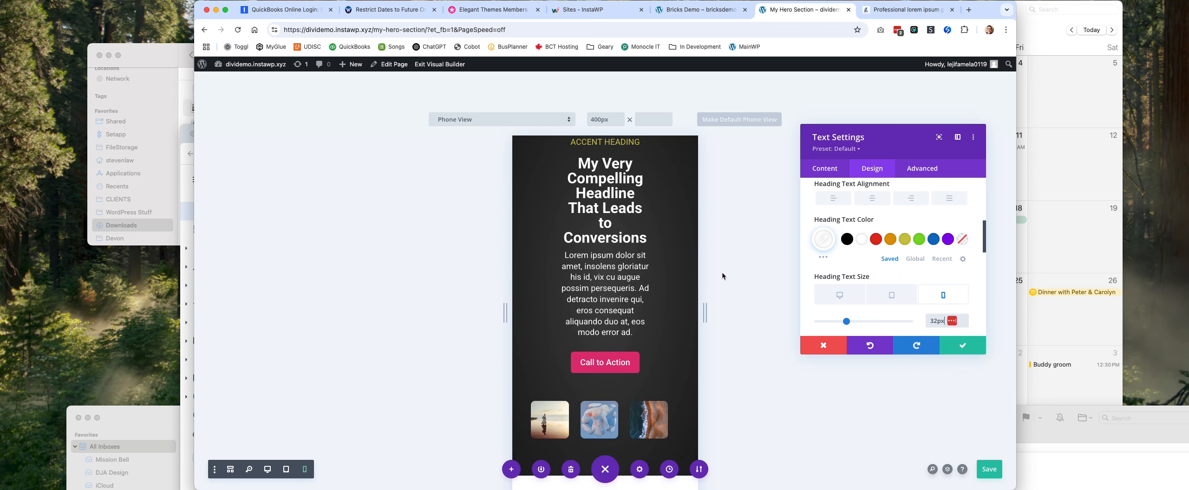
pyautogui.scroll(2, 642, 245)
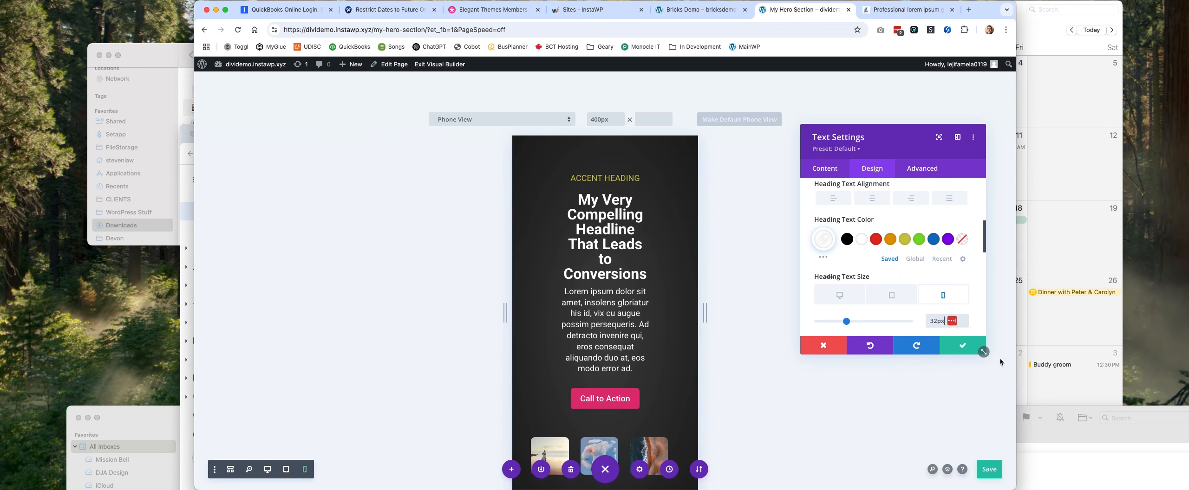
pyautogui.click(962, 345)
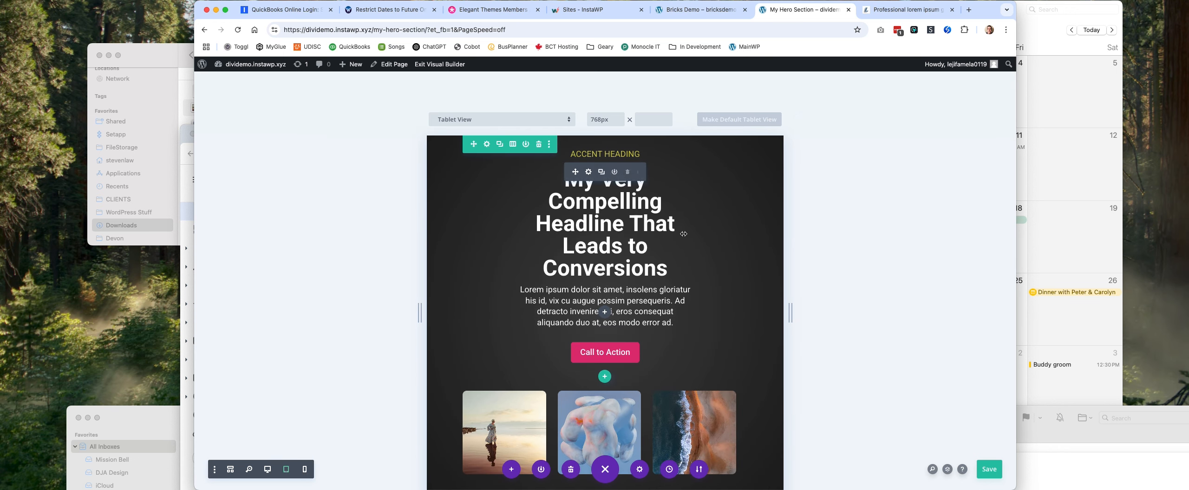
# Open the Text module's Sizing options and compare how the text block fits in phone and desktop views.
pyautogui.click(589, 172)
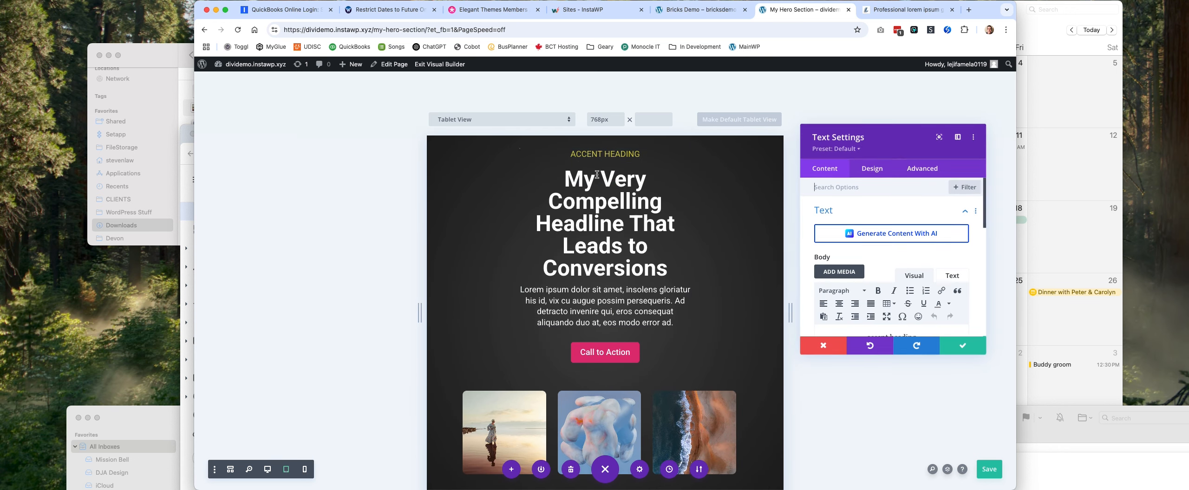
pyautogui.click(883, 171)
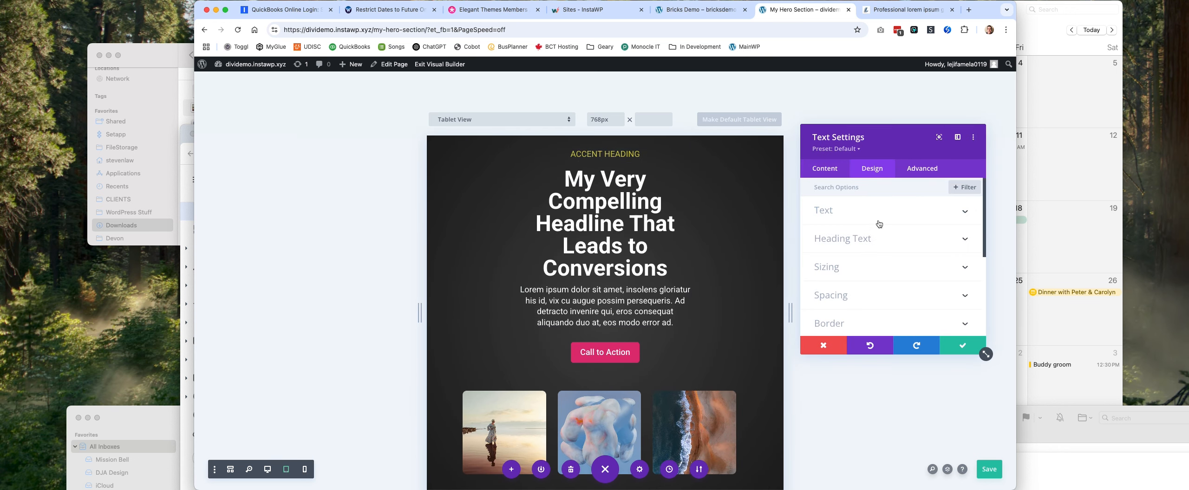
pyautogui.click(886, 266)
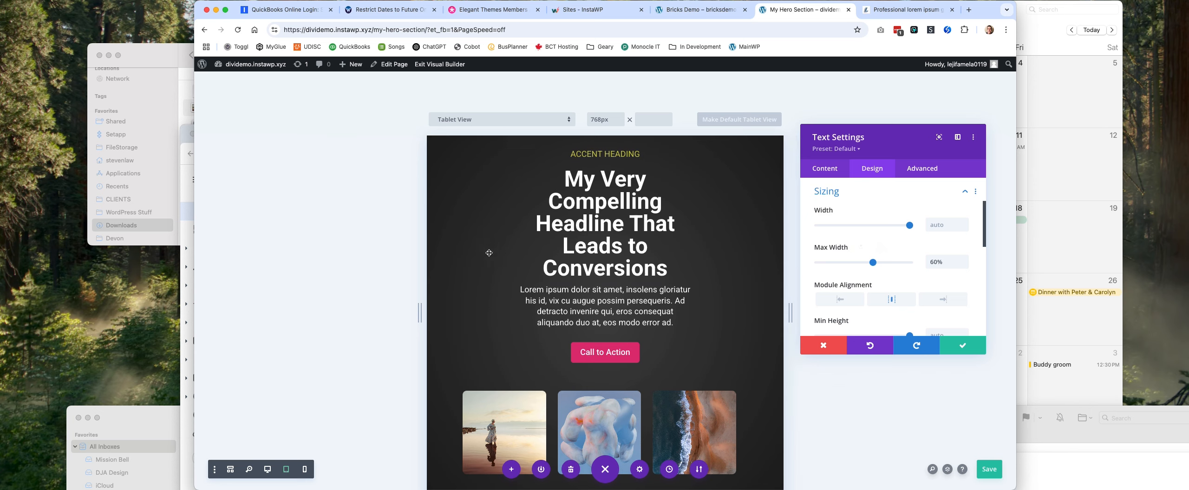
pyautogui.click(304, 469)
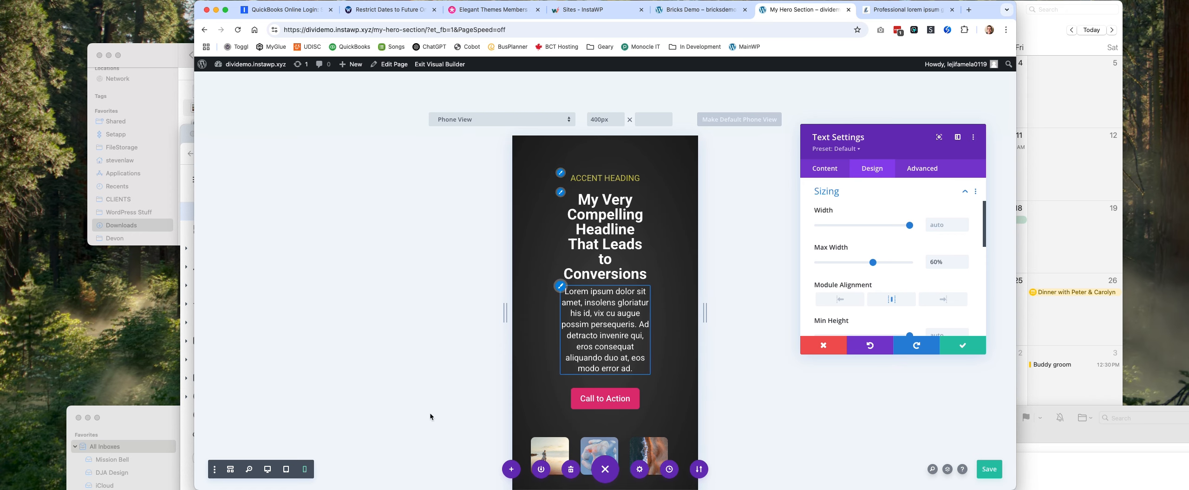
pyautogui.click(267, 470)
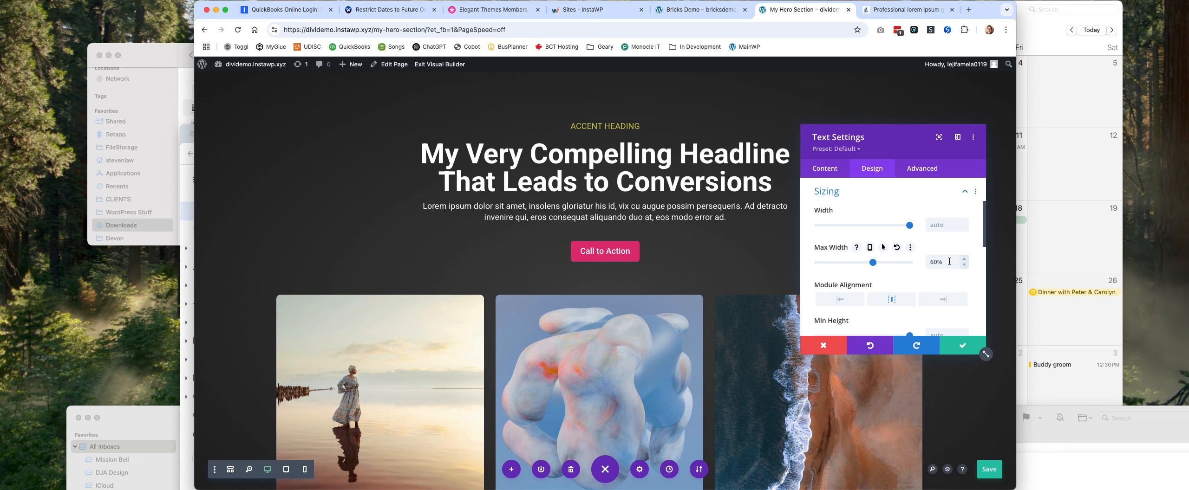
# Set the Text module's Max Width to 800px, check it in phone view, and save the module settings.
pyautogui.click(949, 261)
pyautogui.rightClick(970, 279)
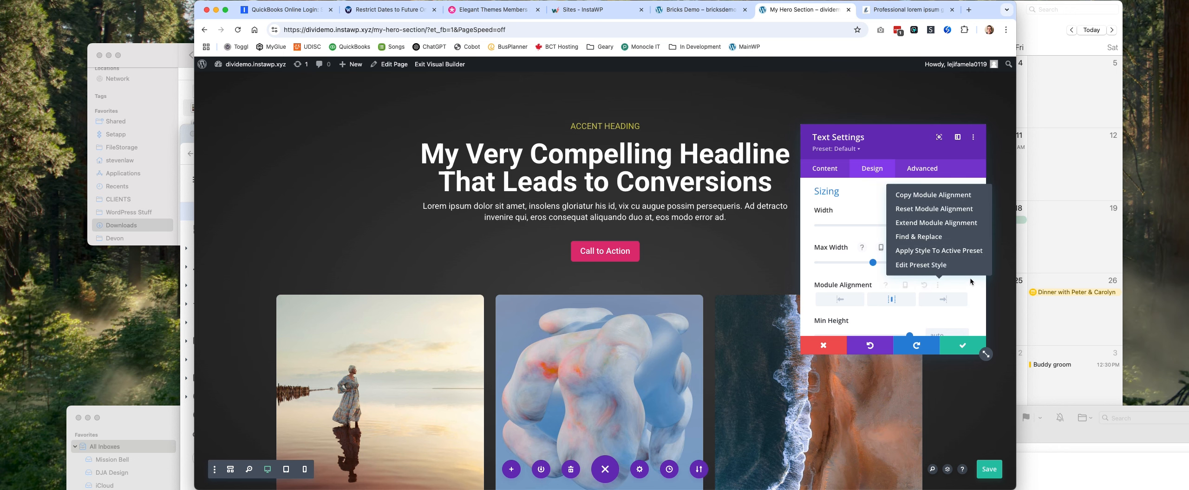
pyautogui.click(991, 300)
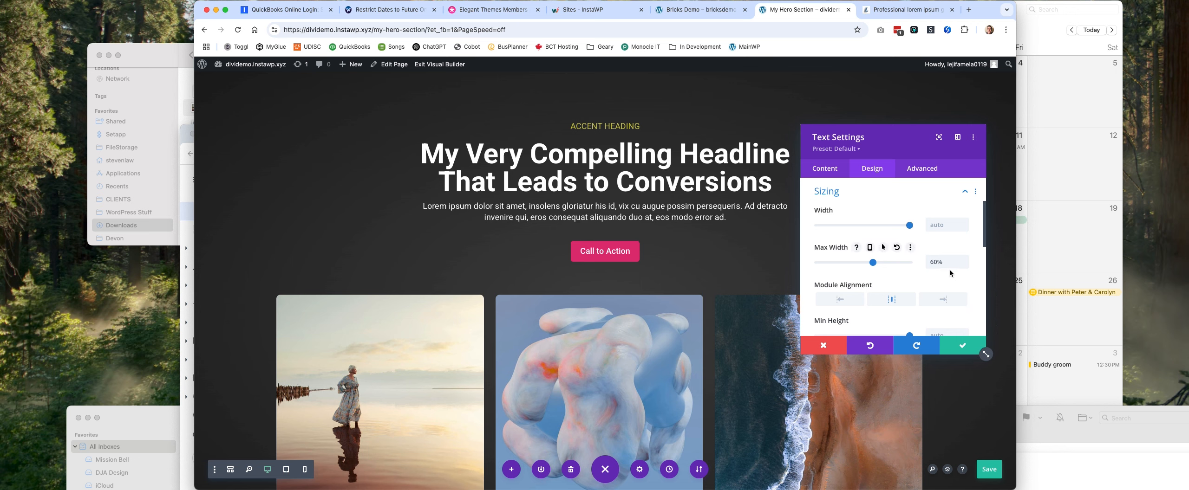
pyautogui.tripleClick(946, 261)
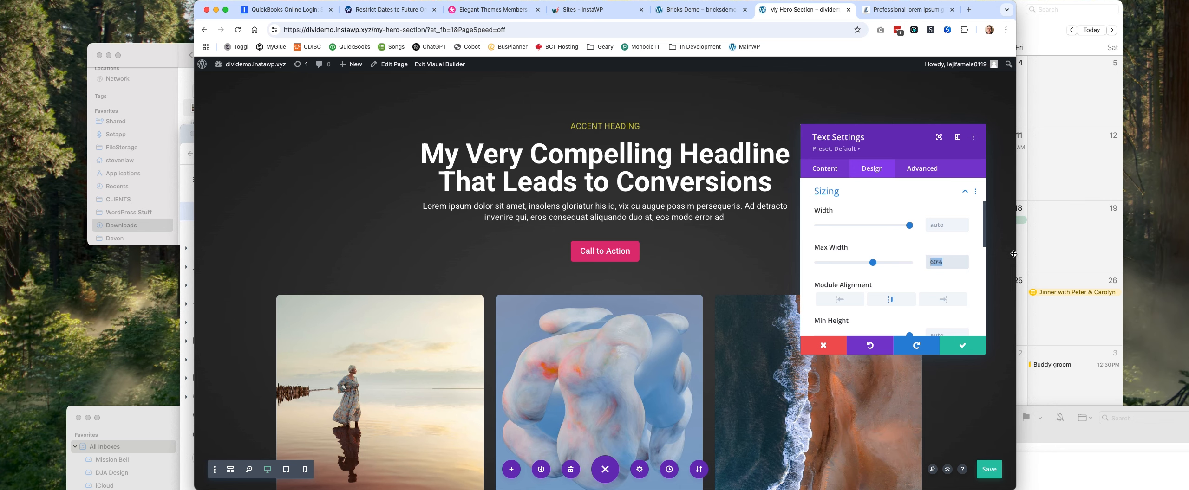
pyautogui.write('800%')
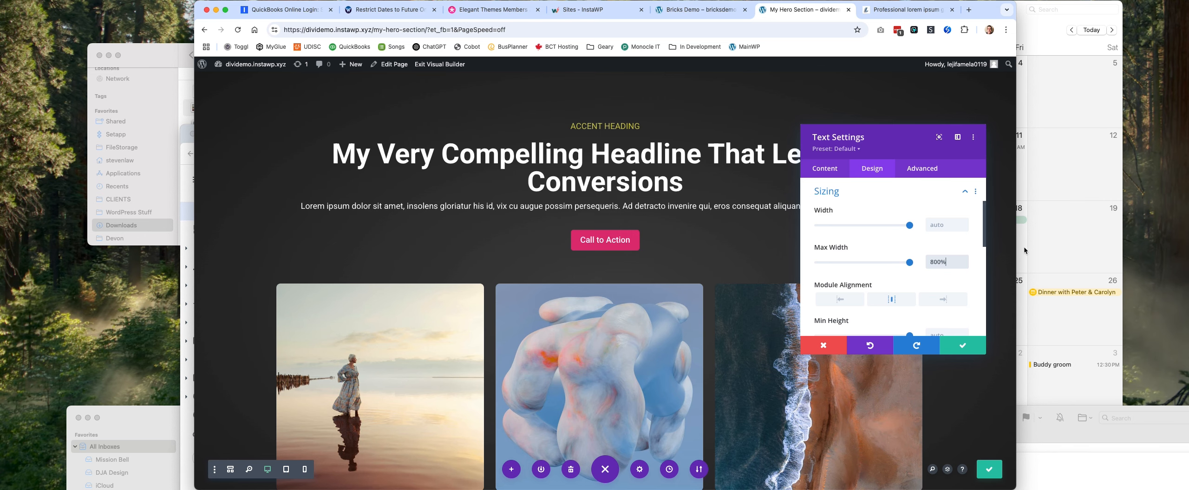
pyautogui.write('%0')
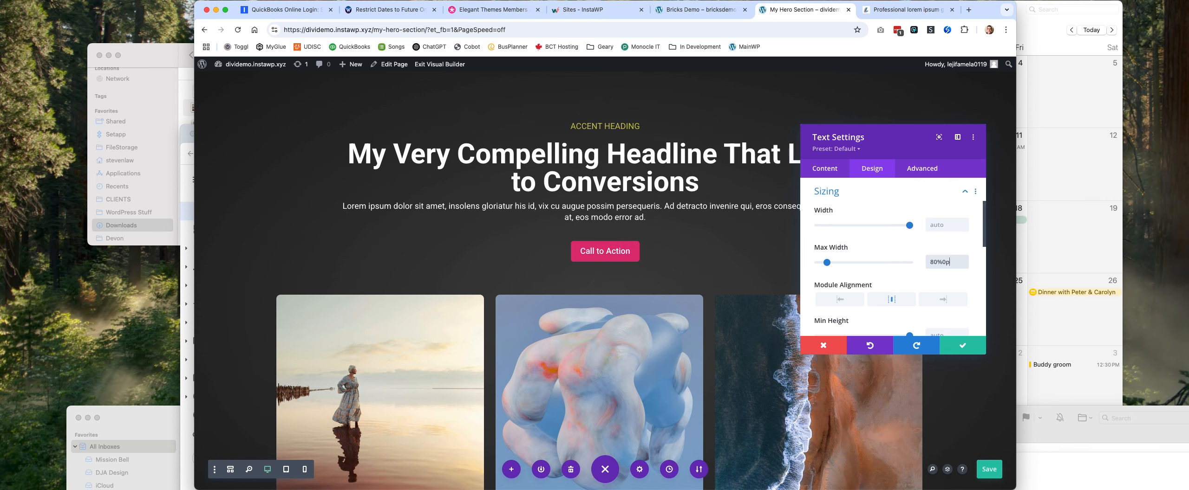
pyautogui.scroll(-1, 941, 260)
pyautogui.click(935, 259)
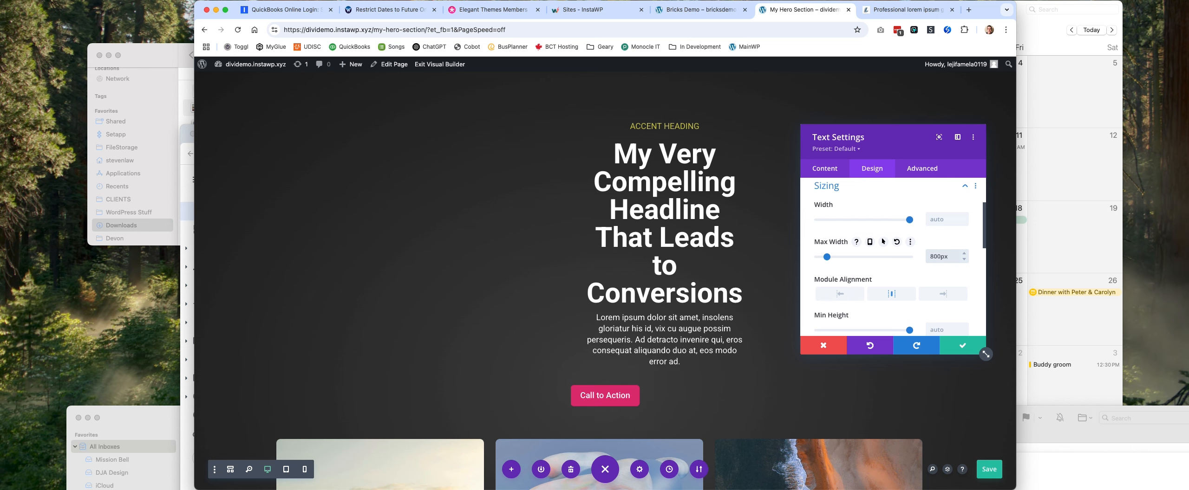
pyautogui.write('0')
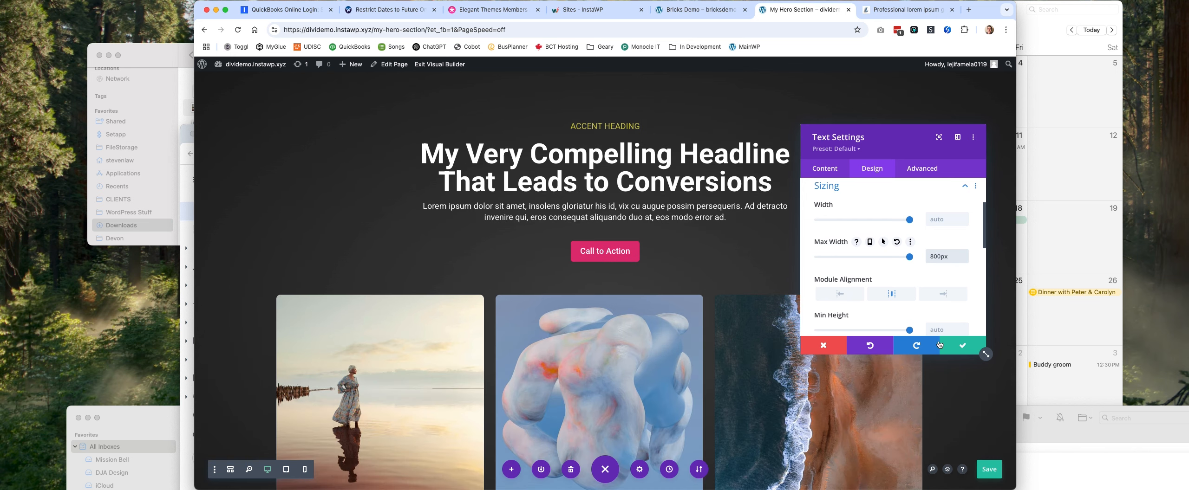
pyautogui.click(303, 470)
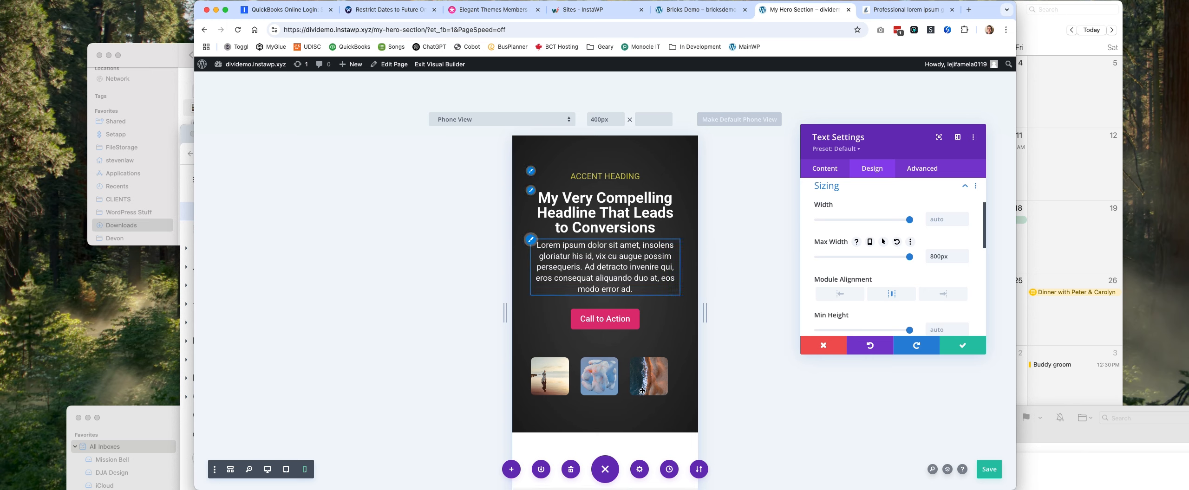
pyautogui.click(942, 346)
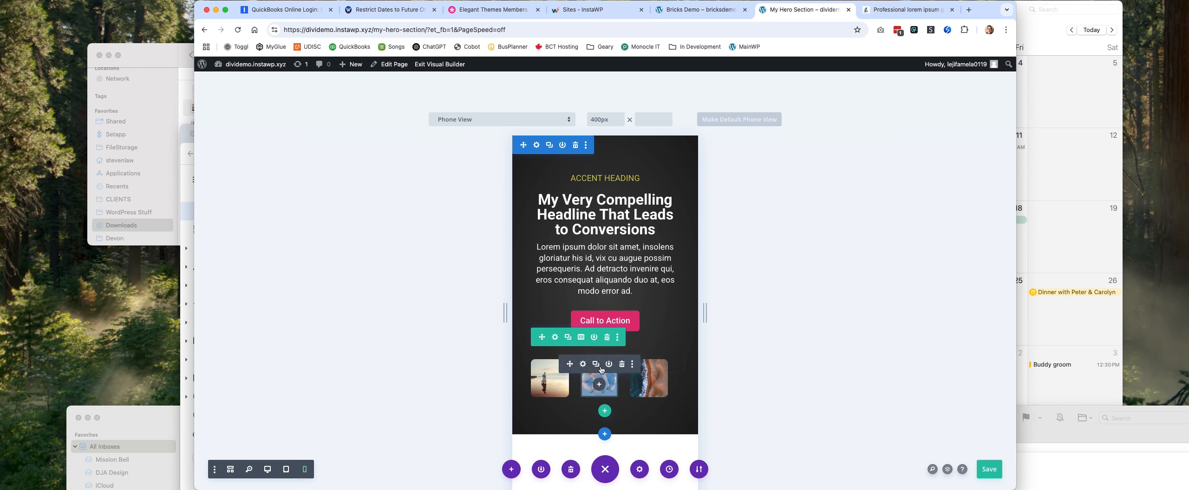
# In tablet view, inspect the image row's Column Structure options and close the Row Settings.
pyautogui.click(285, 470)
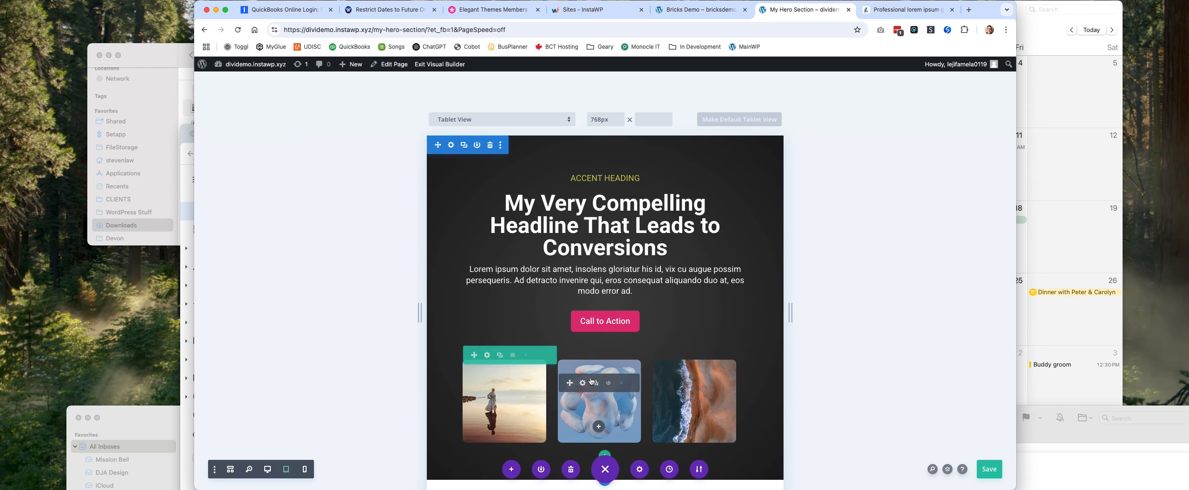
pyautogui.click(485, 356)
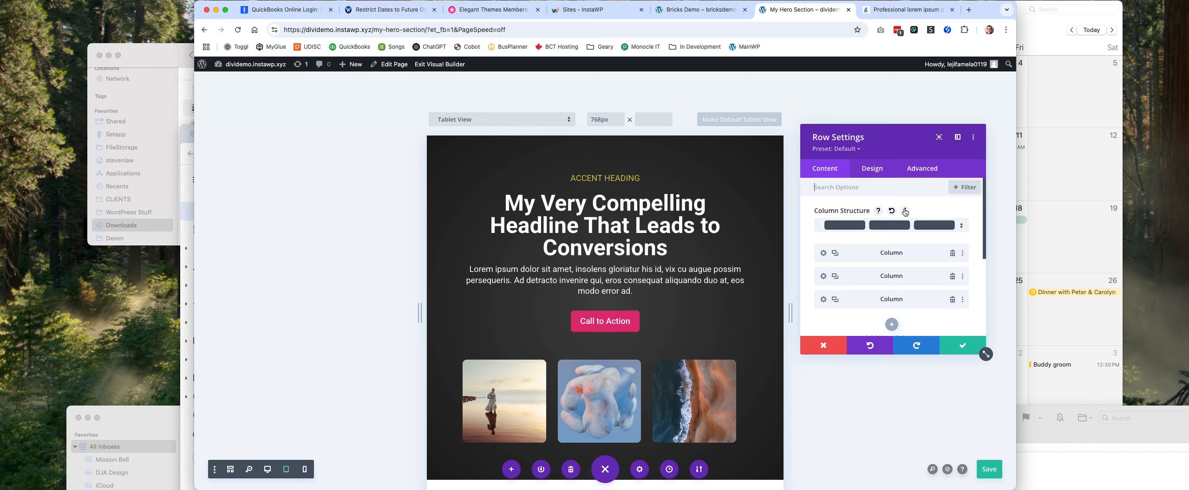
pyautogui.click(906, 211)
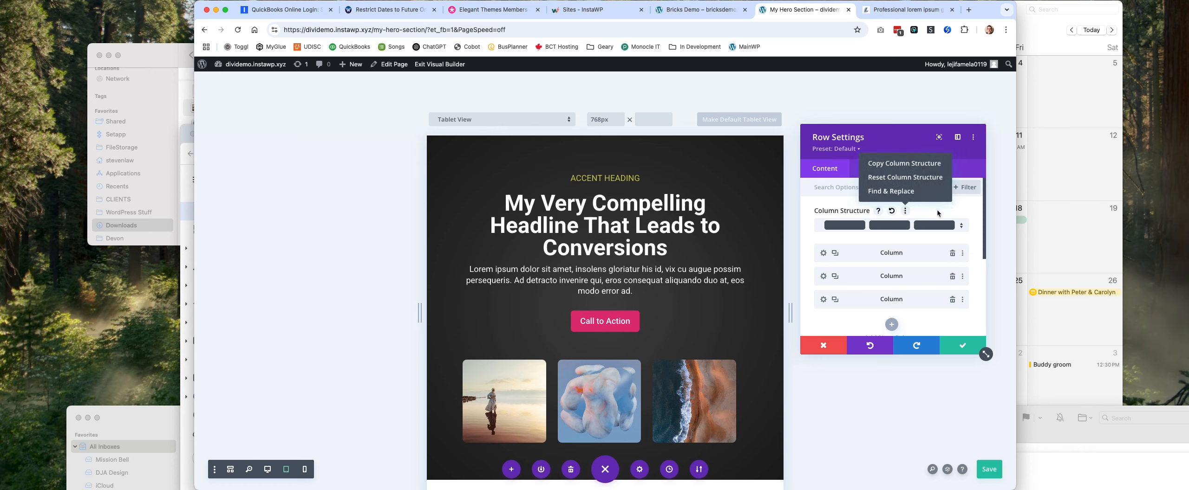
pyautogui.click(966, 347)
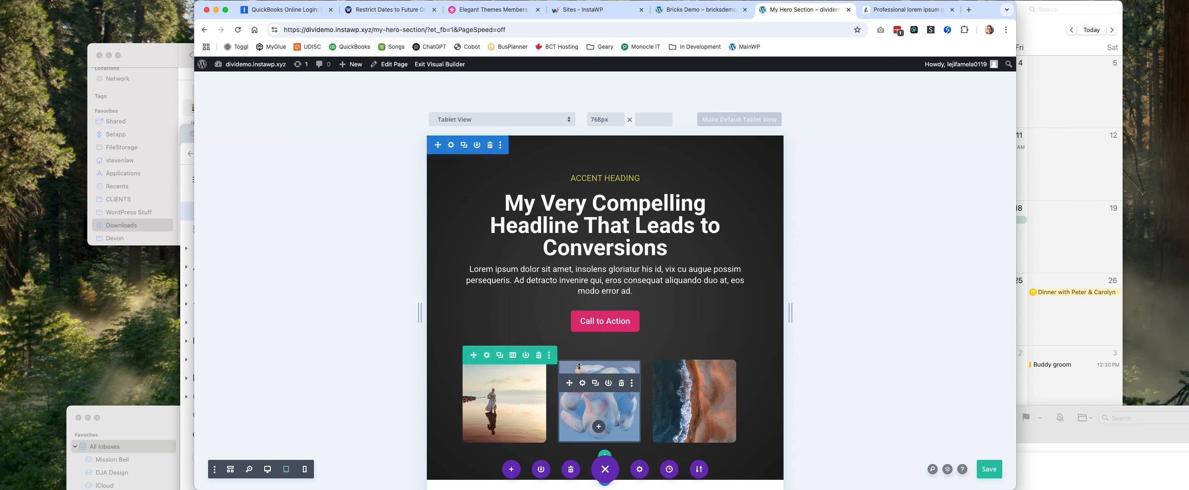
# Look through the image row's design settings and its available column structures in tablet view.
pyautogui.click(486, 356)
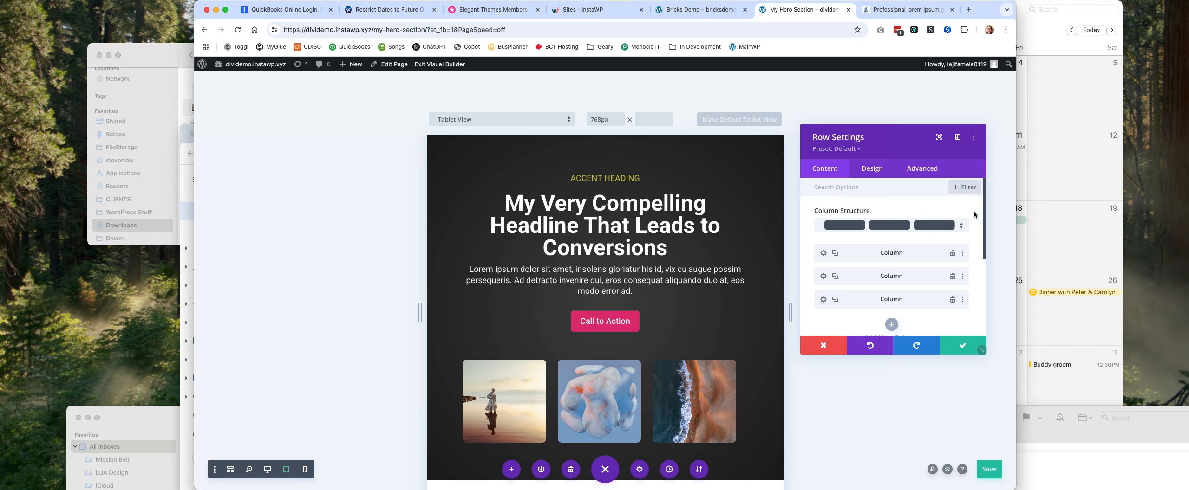
pyautogui.click(881, 170)
pyautogui.scroll(-4, 897, 213)
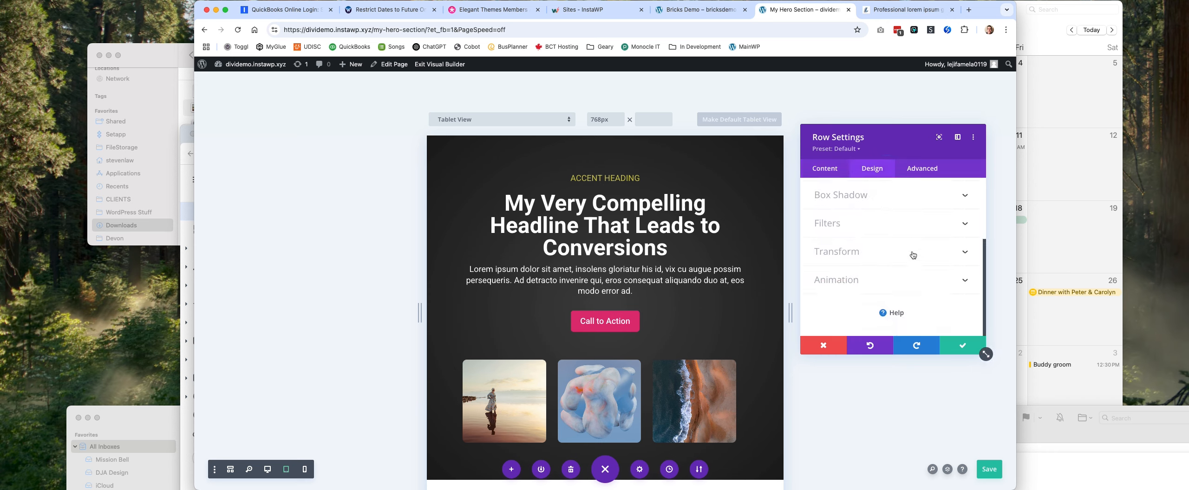
pyautogui.click(824, 168)
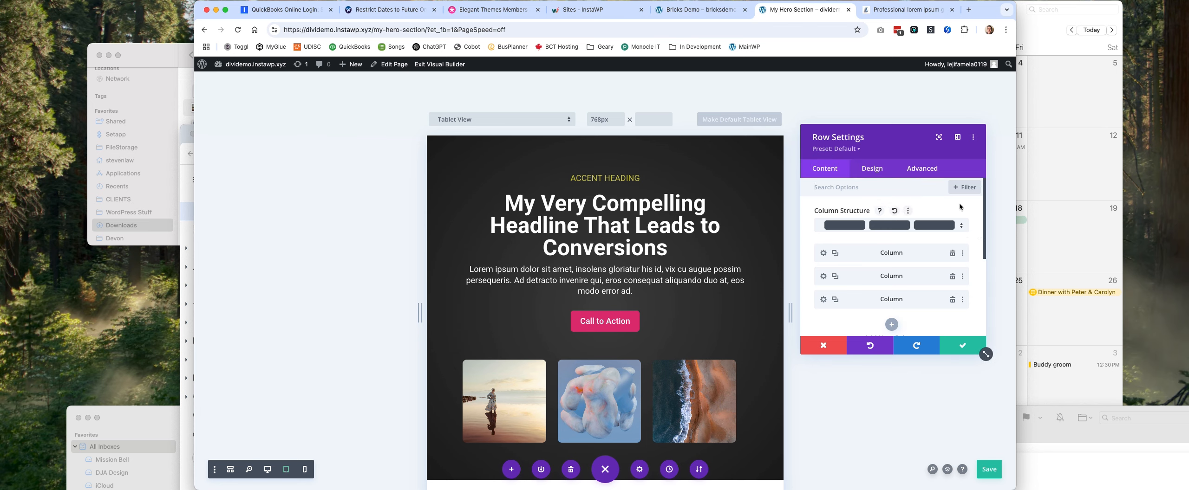
pyautogui.click(961, 226)
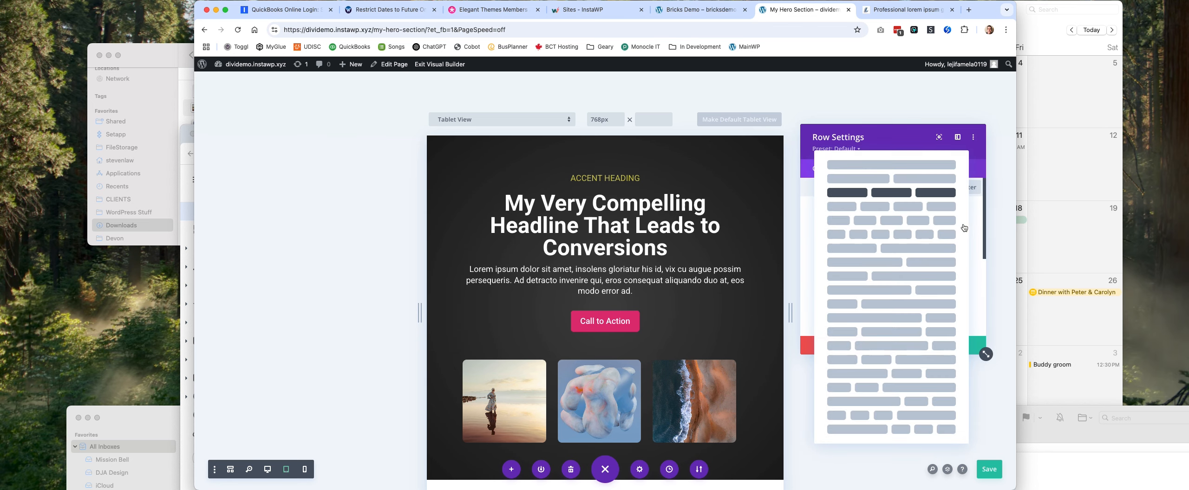
pyautogui.click(973, 220)
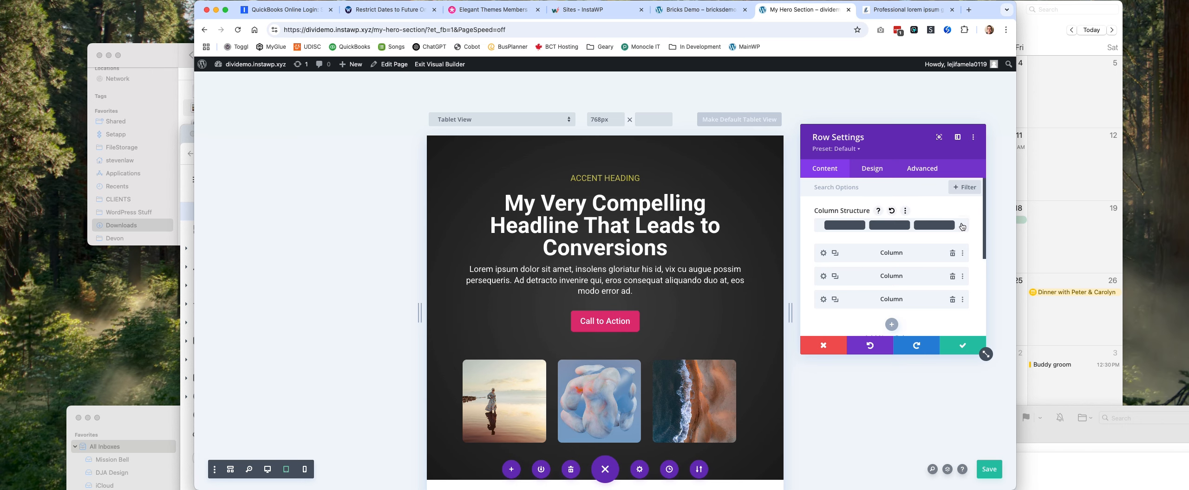
# Try a single-column structure for the image row, compare it in desktop and phone views, and restore three equal columns.
pyautogui.click(954, 227)
pyautogui.click(882, 165)
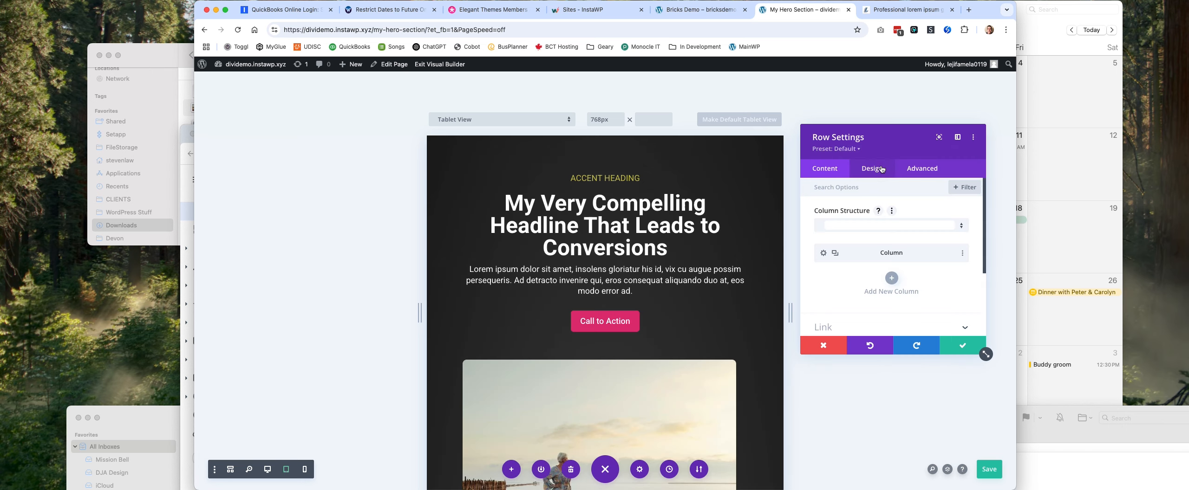
pyautogui.click(273, 471)
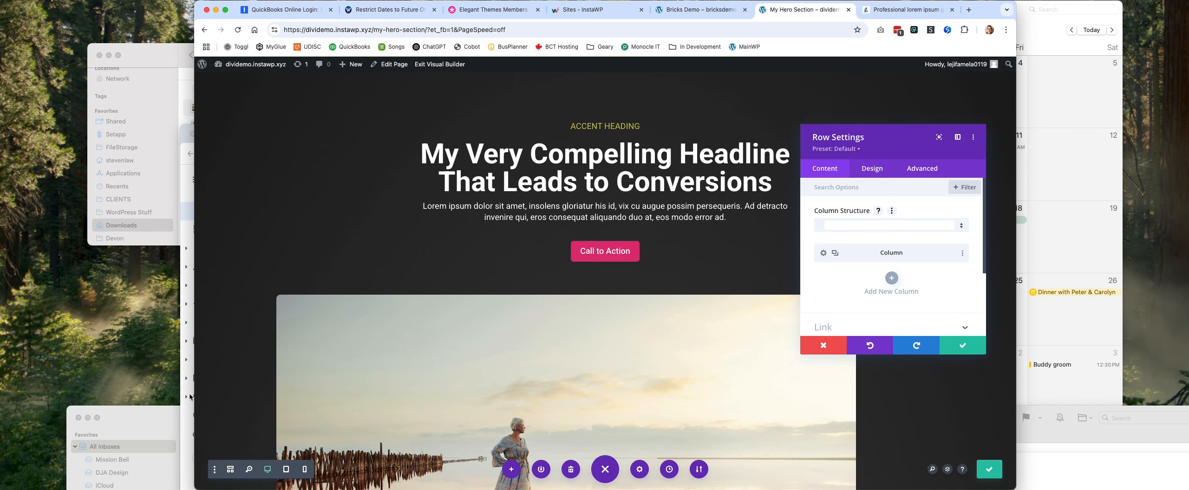
pyautogui.click(304, 470)
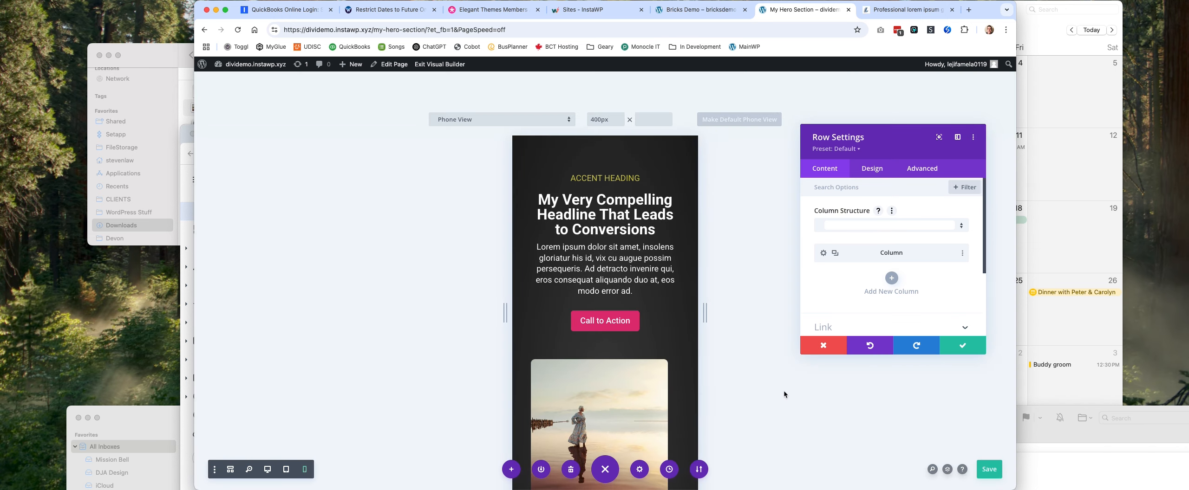
pyautogui.click(891, 226)
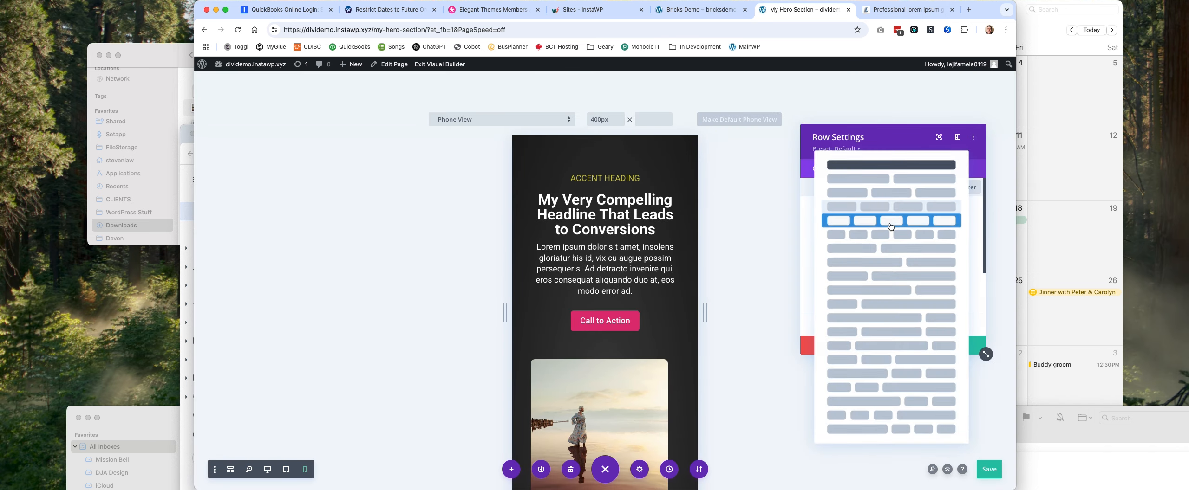
pyautogui.click(881, 195)
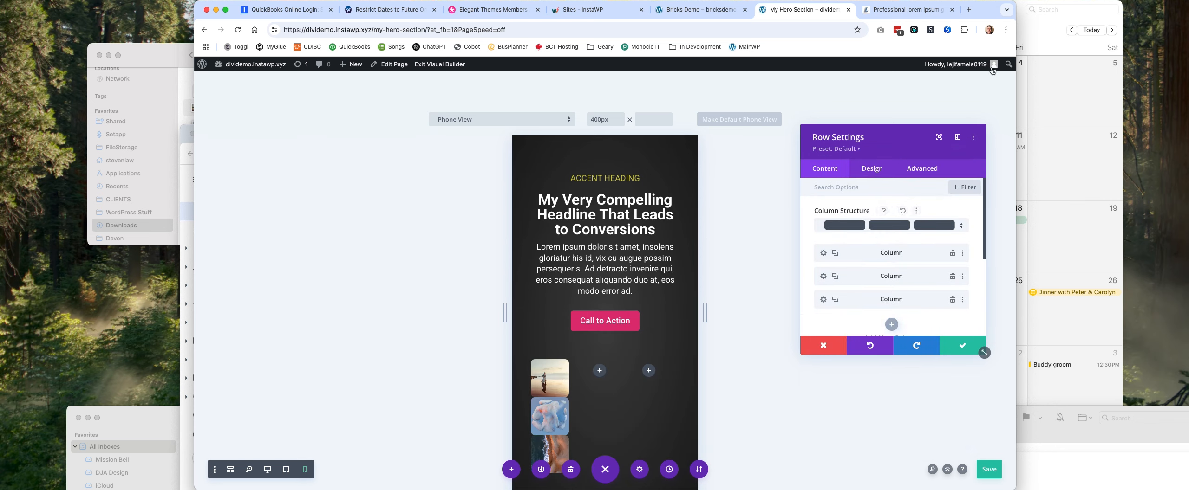
# Examine the image row's content and Sizing options for a way to control its columns on phone.
pyautogui.scroll(-3, 922, 267)
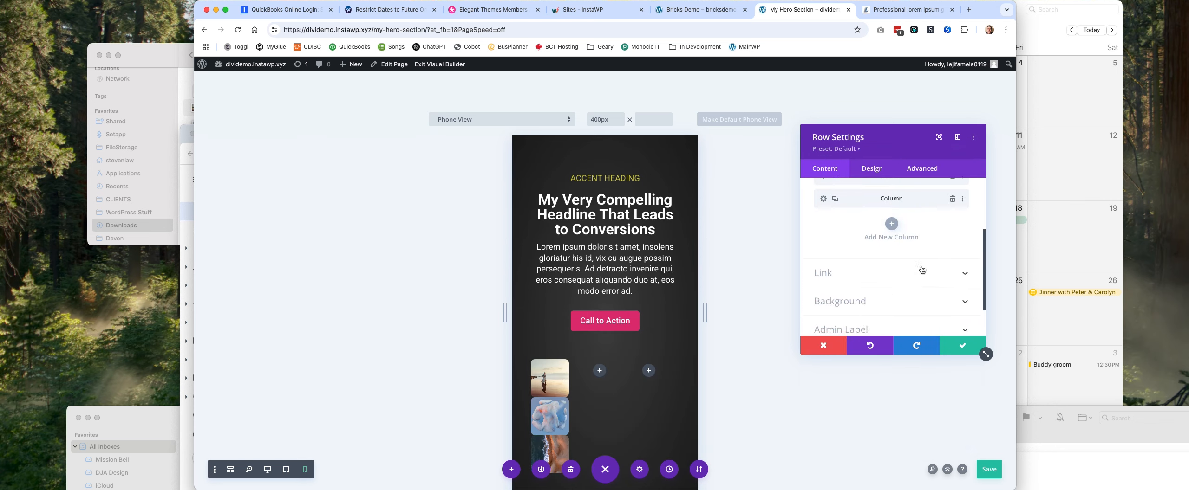
pyautogui.scroll(3, 922, 270)
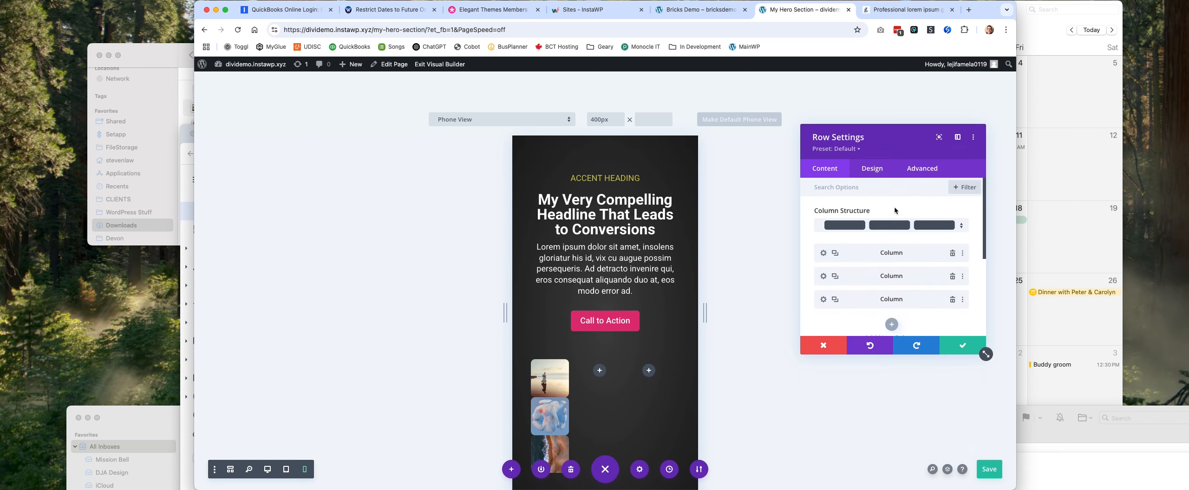
pyautogui.click(877, 173)
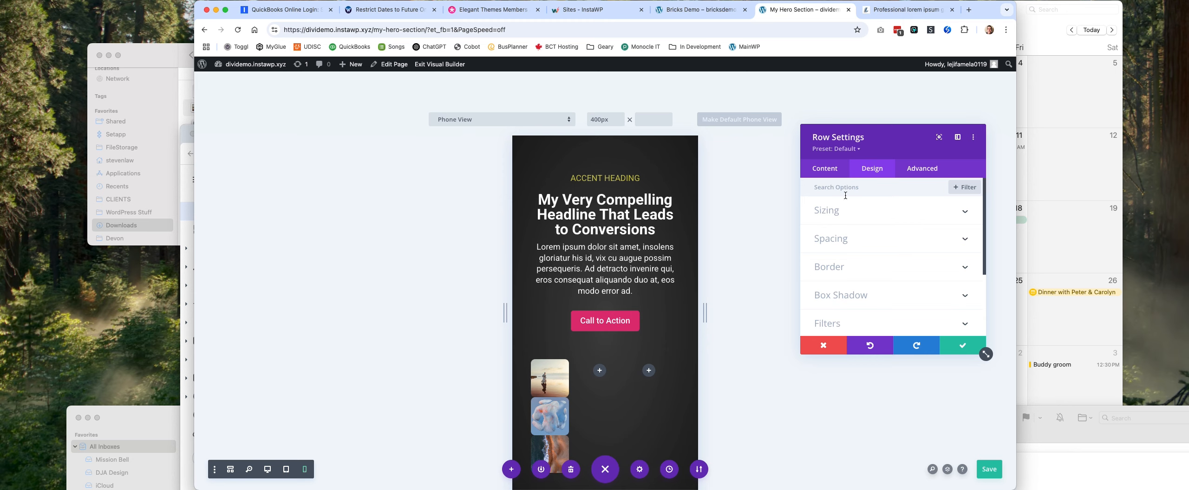
pyautogui.click(877, 214)
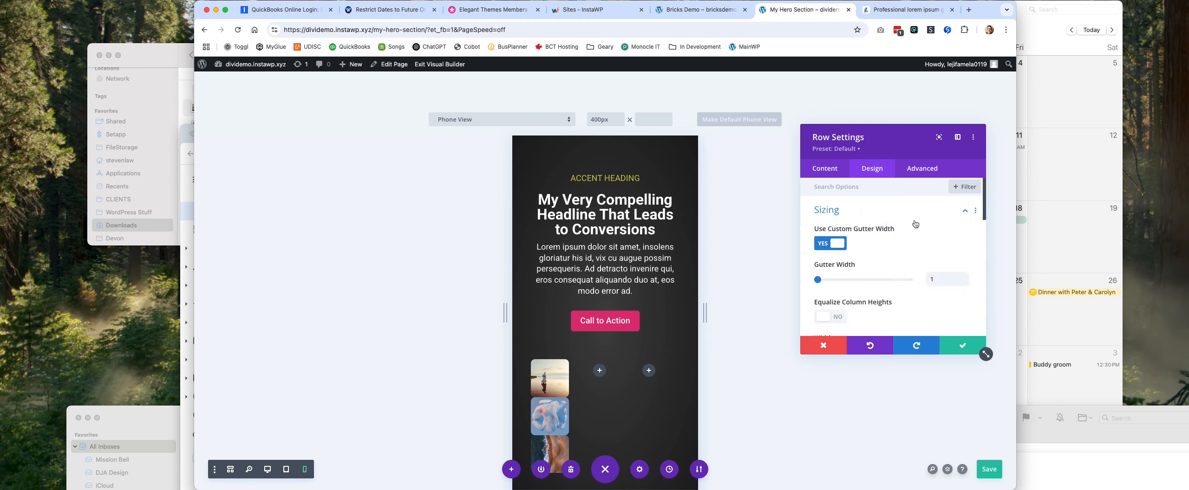
pyautogui.scroll(-5, 915, 221)
pyautogui.scroll(-4, 915, 223)
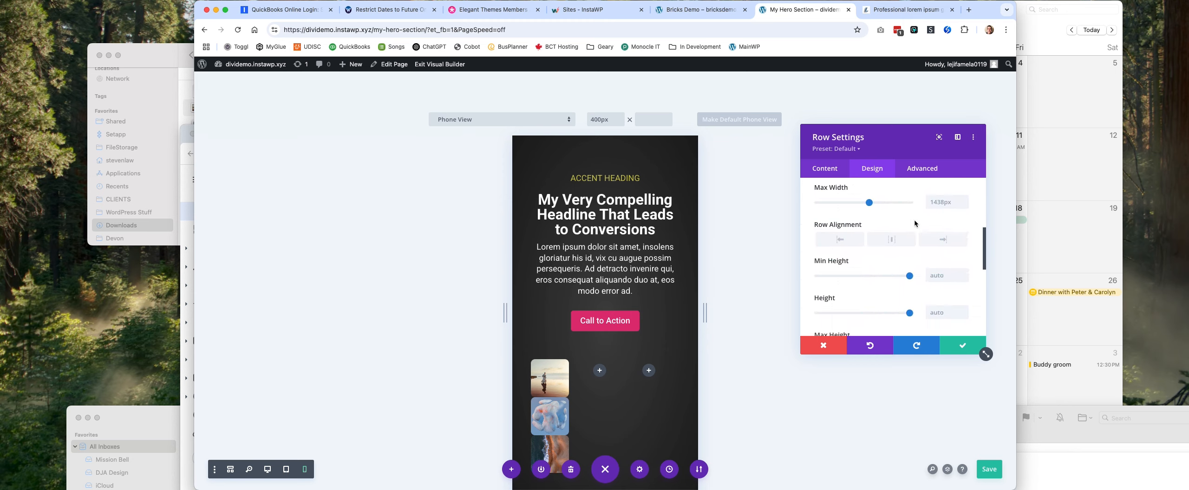
pyautogui.scroll(9, 915, 224)
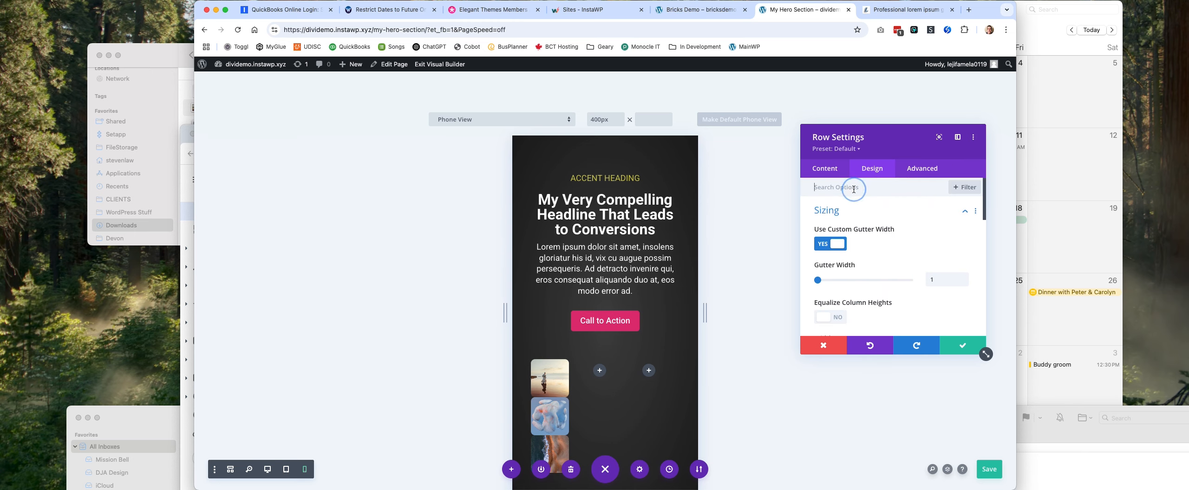
# Search the row settings for "stack", review the remaining design options, and save the row settings.
pyautogui.click(854, 188)
pyautogui.write('stack')
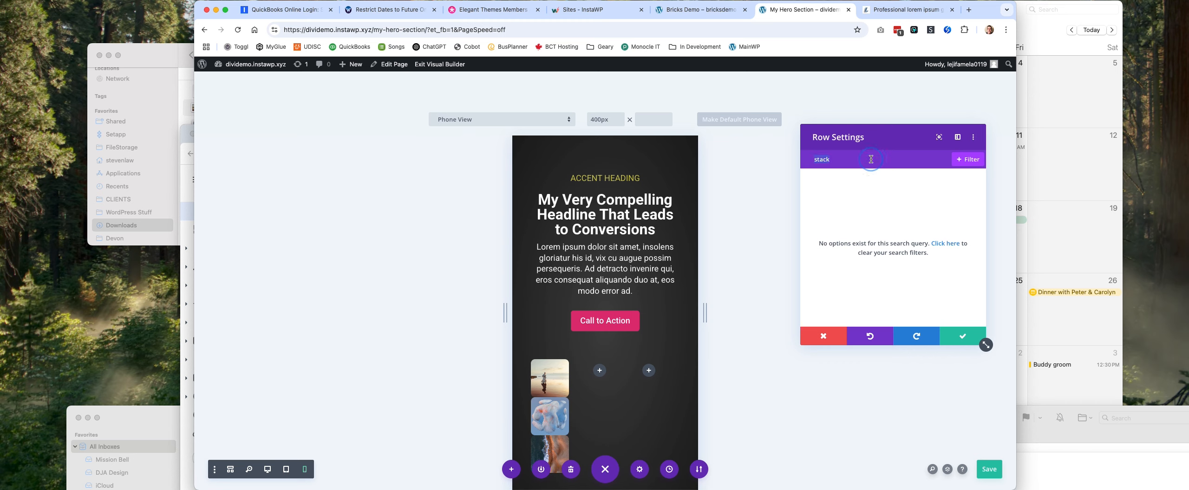
pyautogui.press('BackSpace')
pyautogui.scroll(-3, 927, 264)
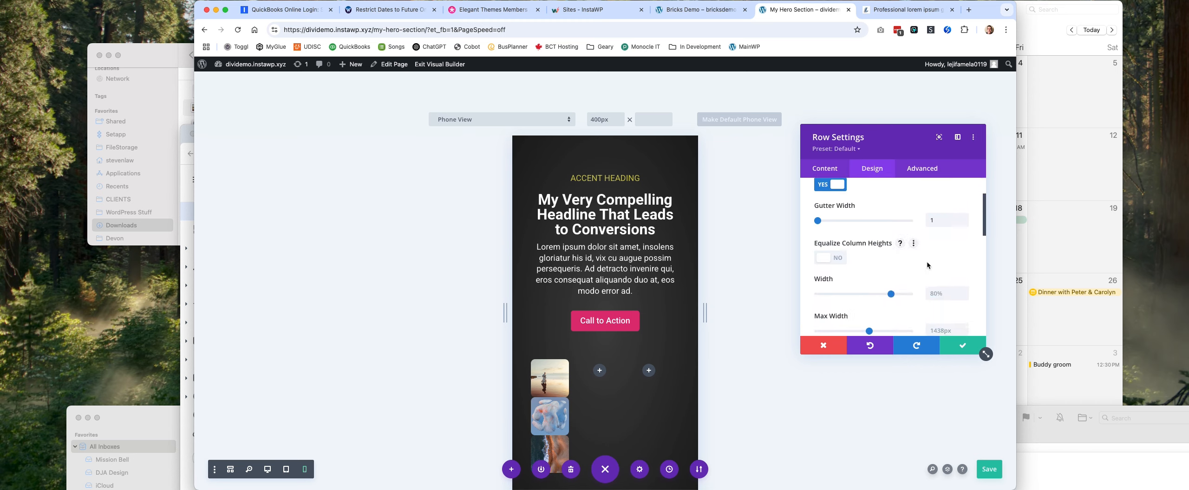
pyautogui.scroll(-1, 926, 262)
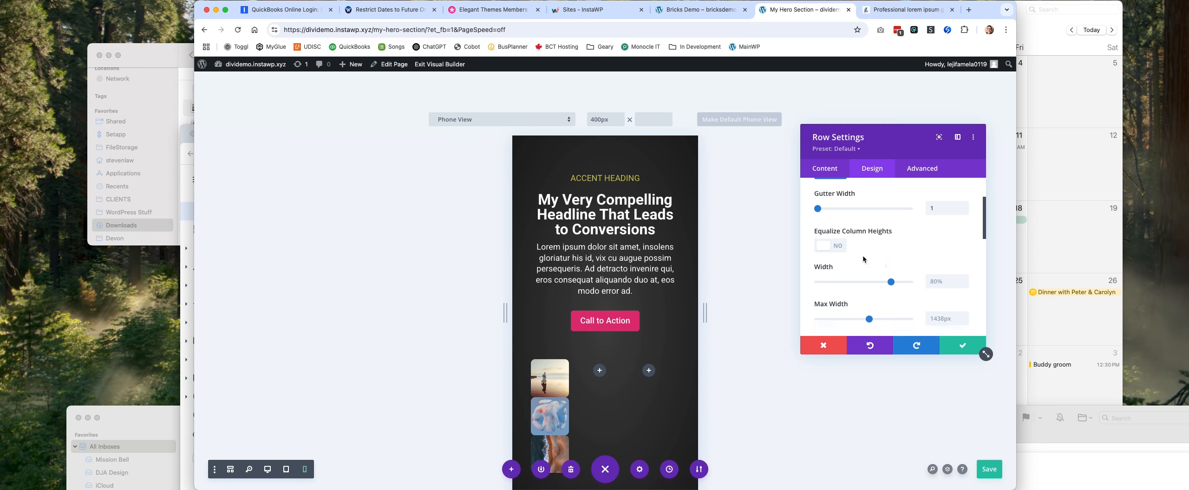
pyautogui.scroll(-4, 909, 252)
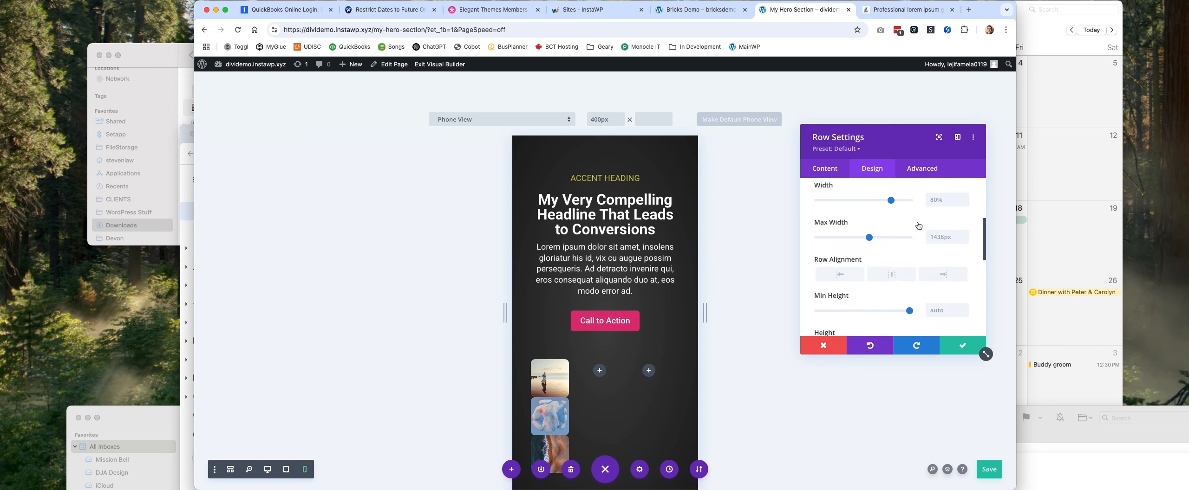
pyautogui.scroll(-4, 878, 261)
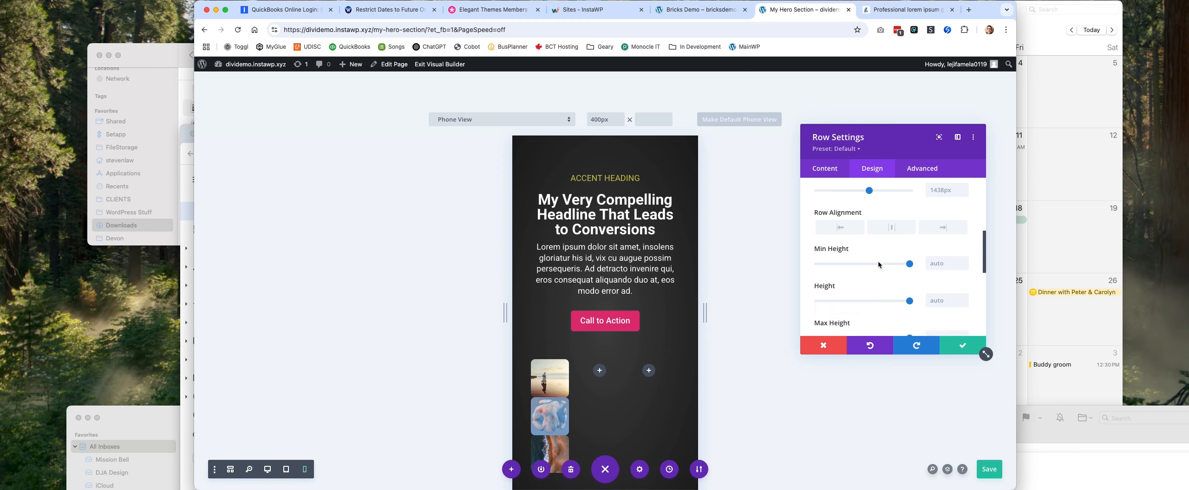
pyautogui.scroll(-8, 894, 262)
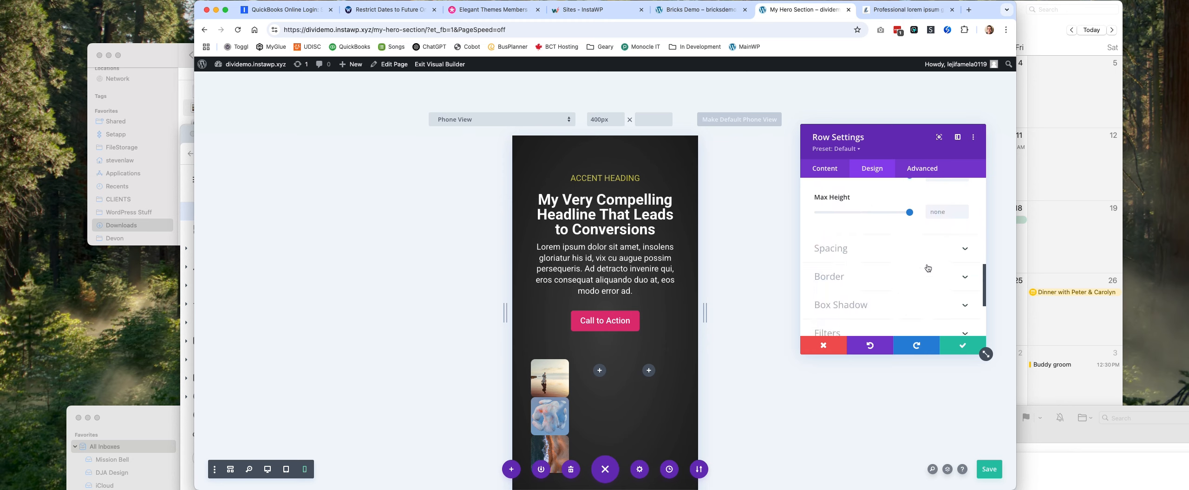
pyautogui.click(964, 345)
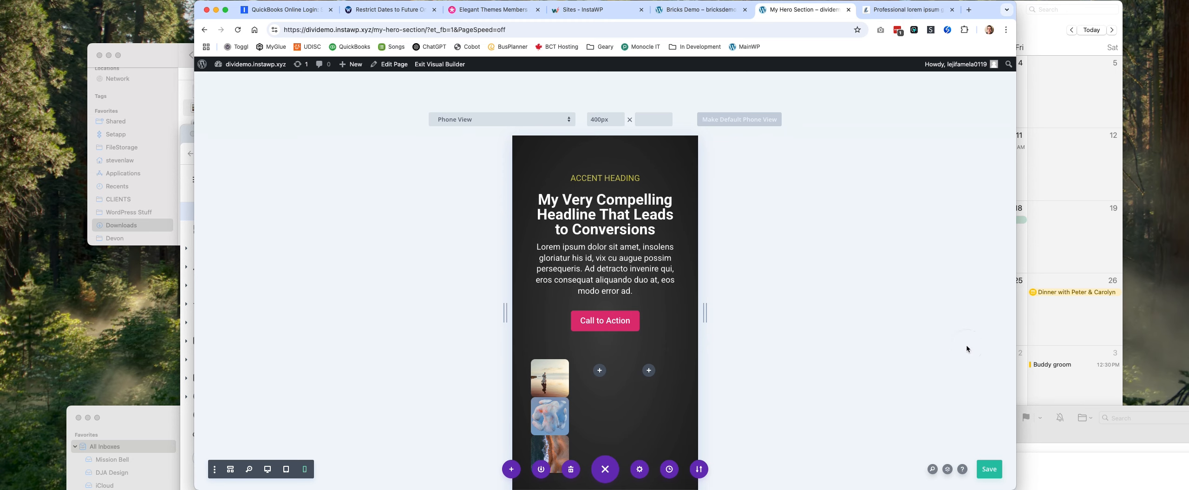
# In desktop view, move the blue sculpture image into the middle column and the aerial beach image into the third column.
pyautogui.click(268, 469)
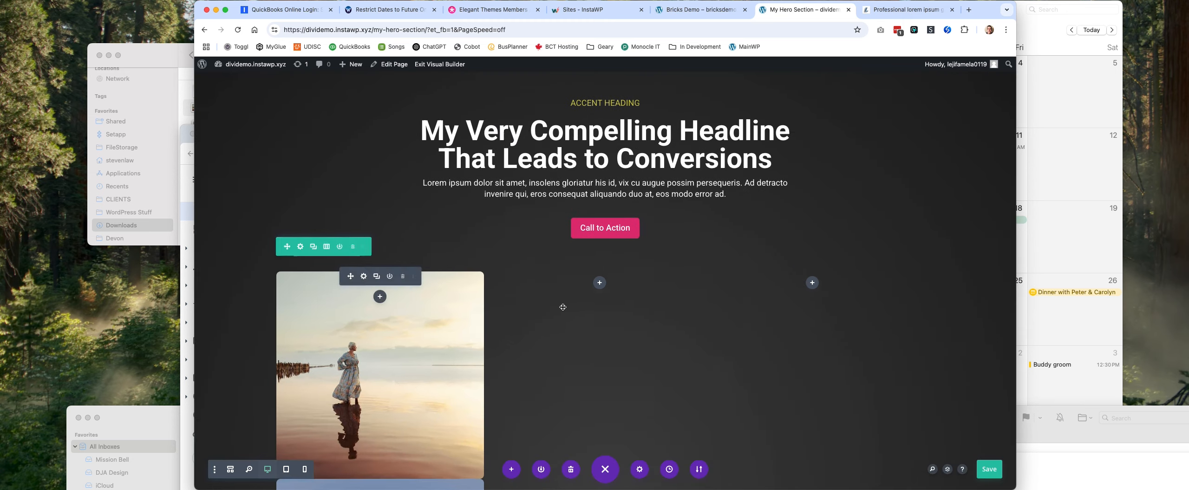
pyautogui.scroll(-5, 752, 291)
pyautogui.scroll(5, 752, 291)
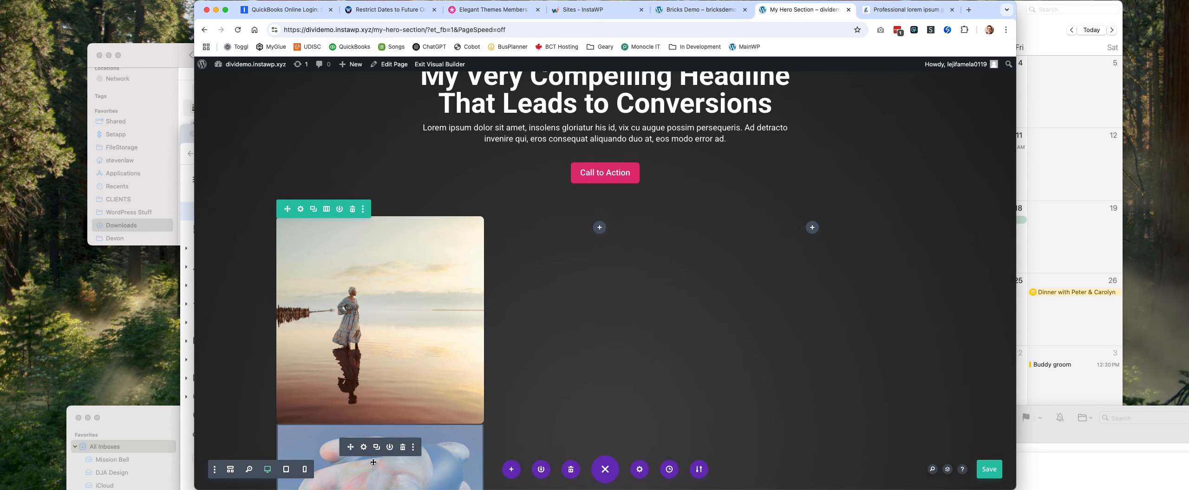
pyautogui.moveTo(352, 446)
pyautogui.mouseDown()
pyautogui.moveTo(602, 247)
pyautogui.moveTo(599, 232)
pyautogui.mouseUp()
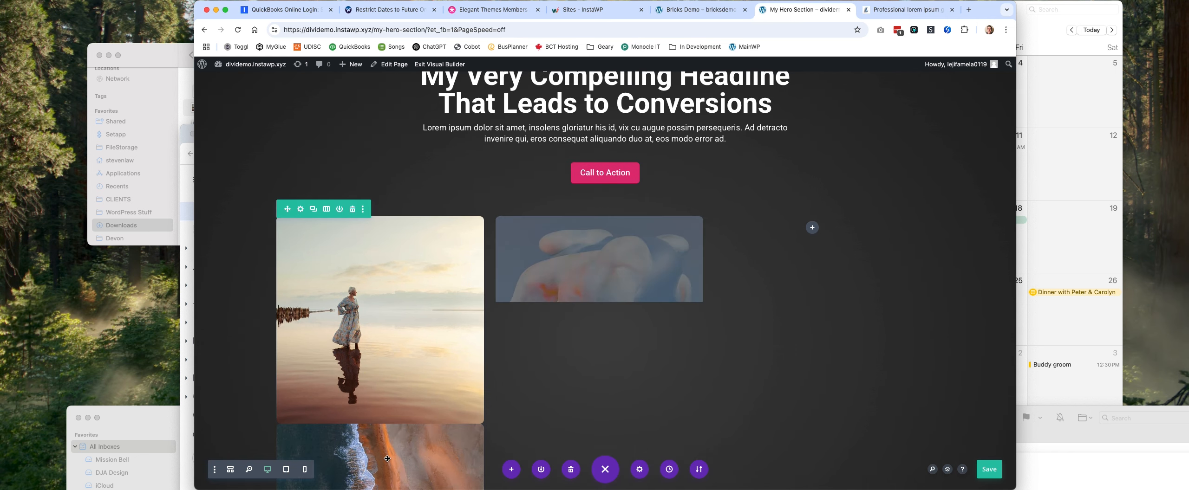
pyautogui.scroll(-3, 370, 445)
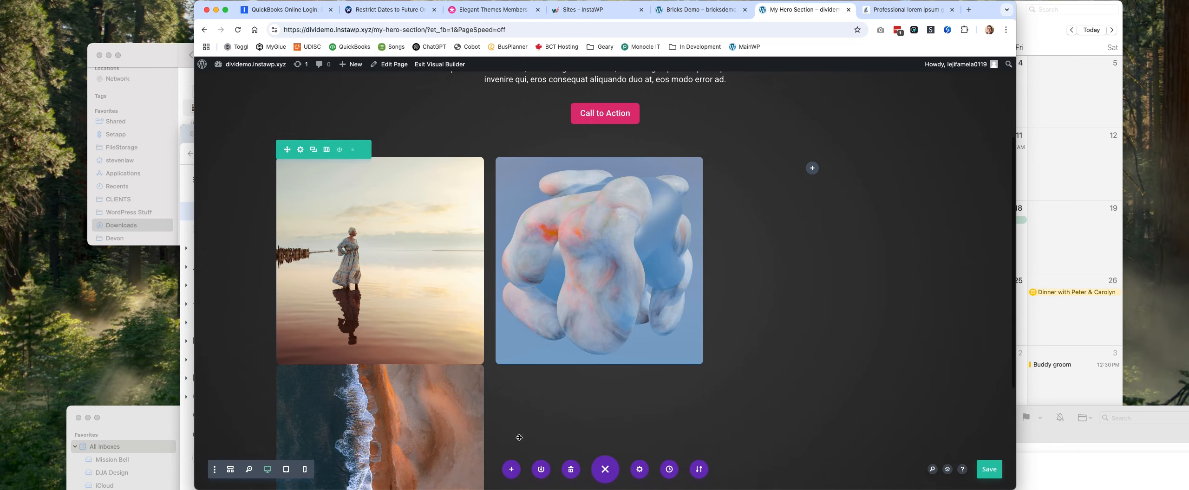
pyautogui.moveTo(349, 332); pyautogui.dragTo(809, 205)
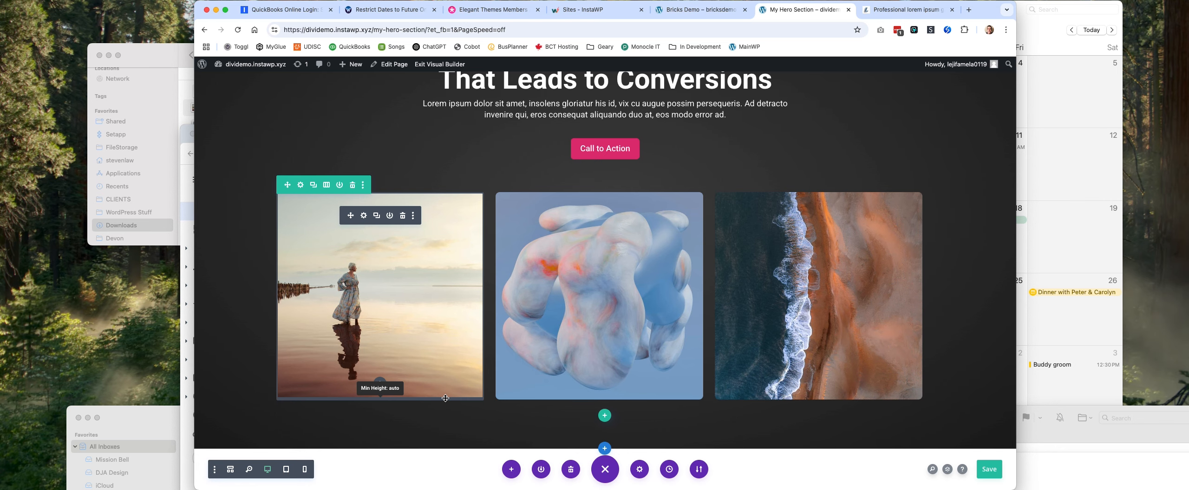
pyautogui.scroll(3, 607, 360)
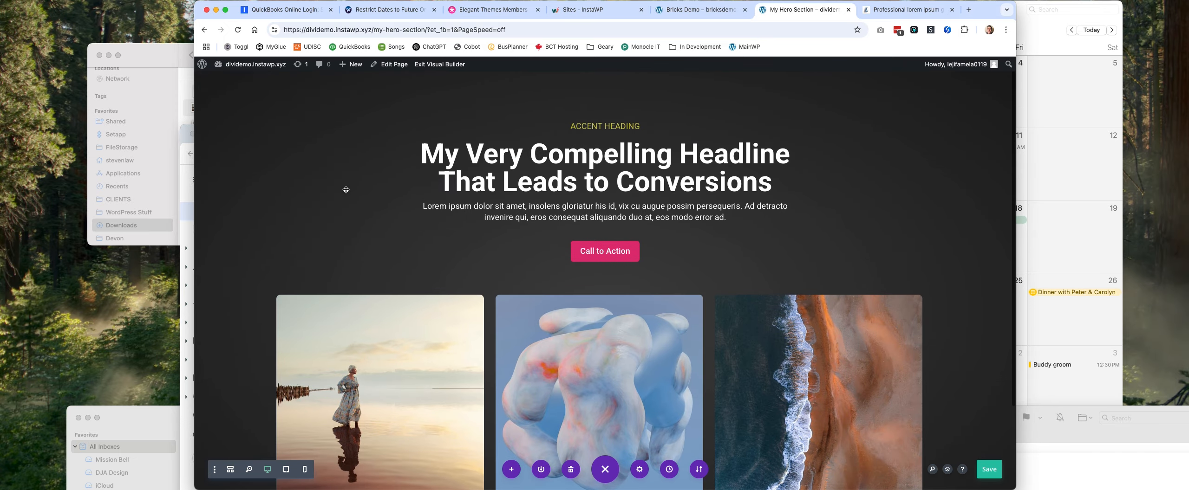
pyautogui.scroll(-3, 909, 343)
pyautogui.scroll(3, 909, 342)
pyautogui.scroll(-1, 909, 343)
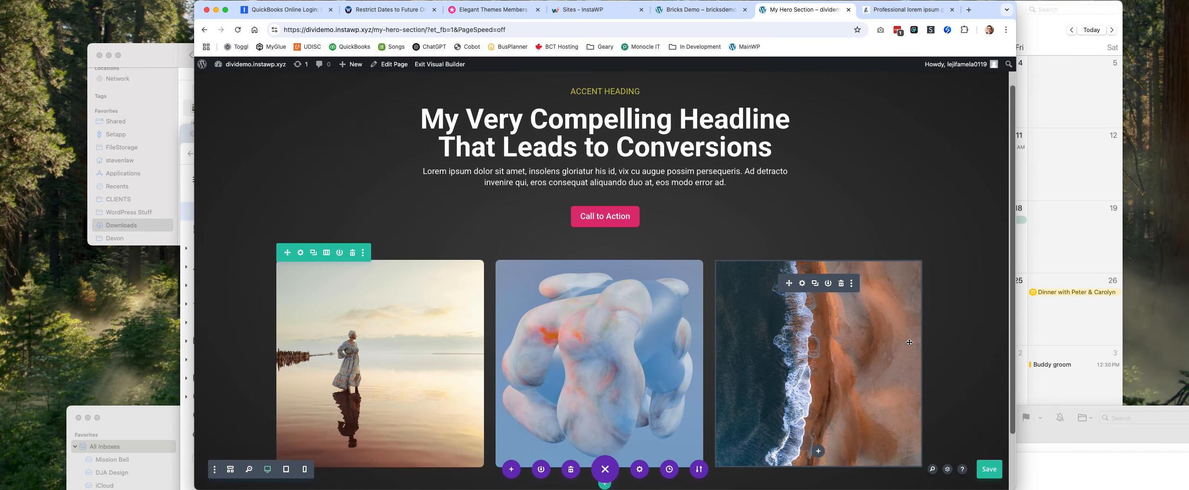
pyautogui.scroll(-1, 908, 344)
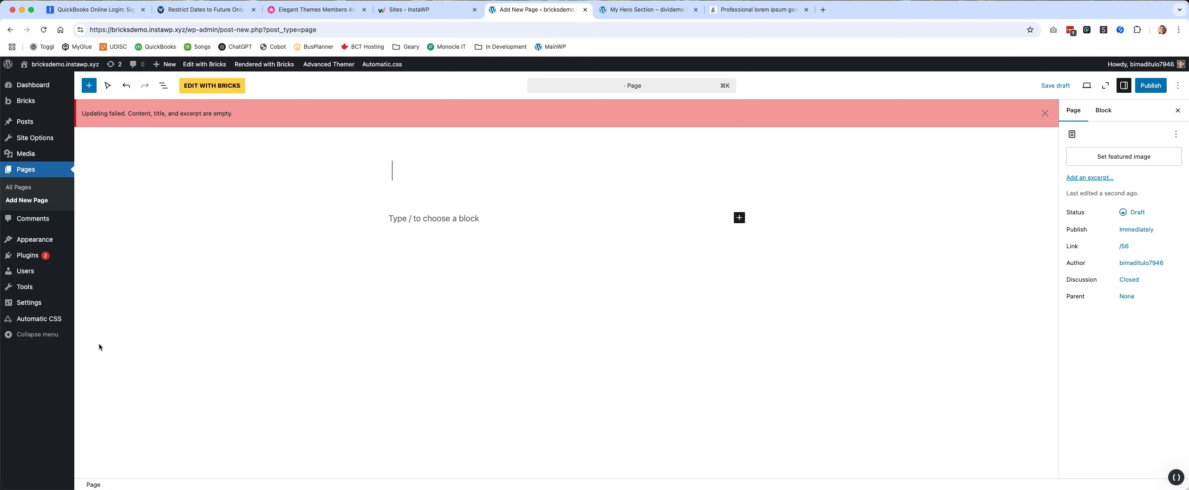
# Publish a new page titled "My New Page" on the Bricks demo site and open it in the Bricks builder.
pyautogui.moveTo(31, 324)
pyautogui.write('My New ')
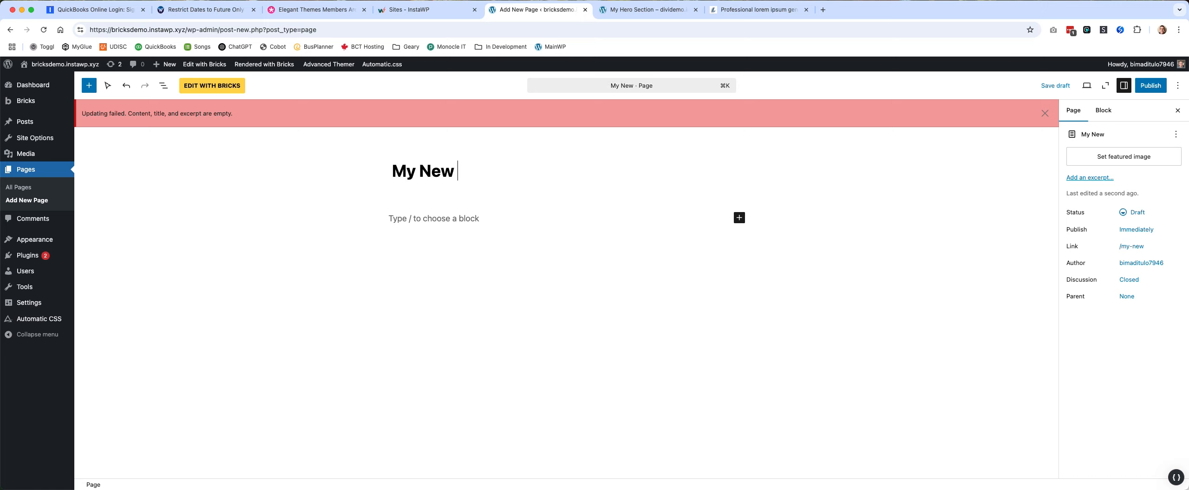
pyautogui.write('Page')
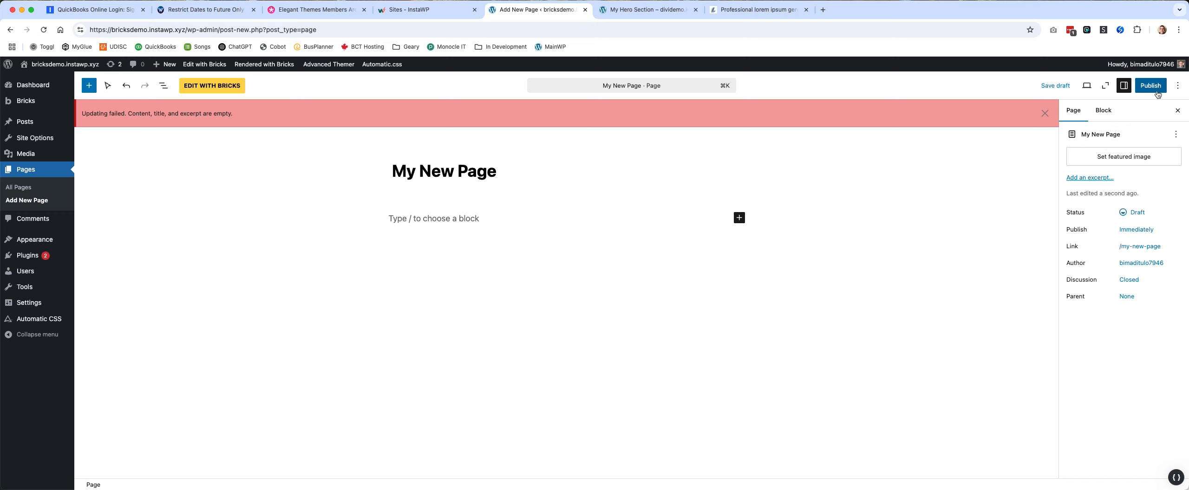
pyautogui.click(1142, 86)
pyautogui.click(1142, 86)
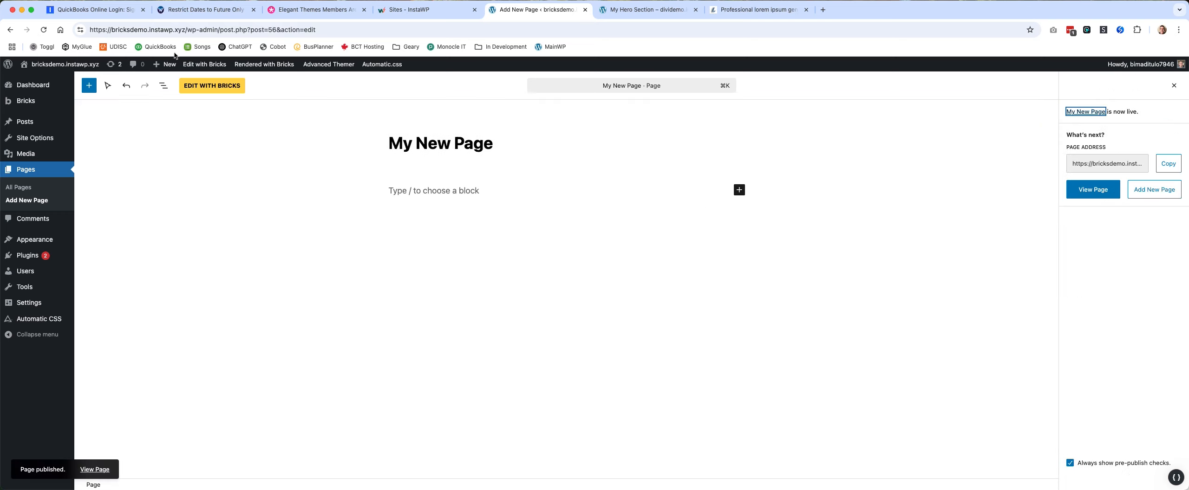
pyautogui.click(215, 87)
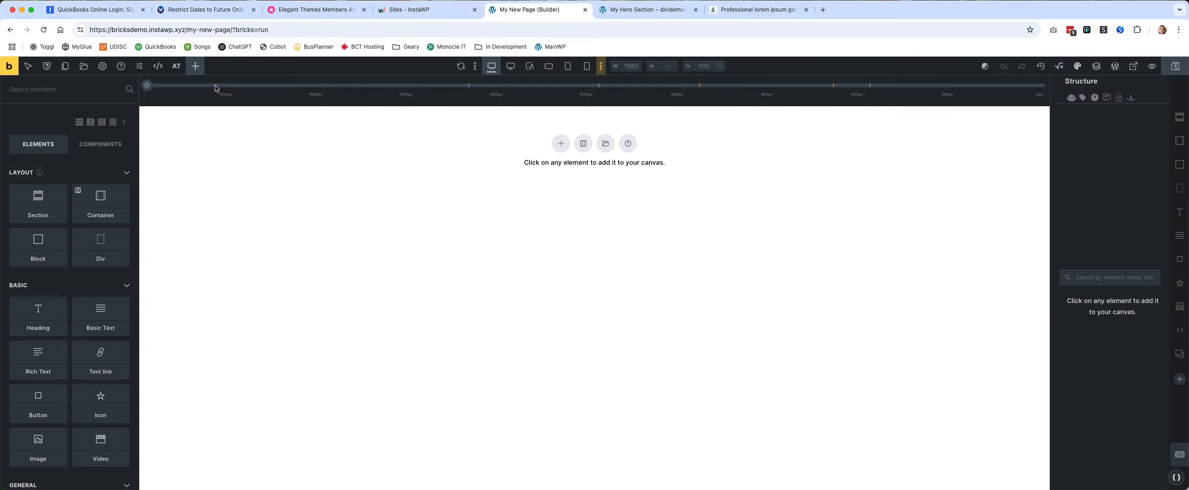
# Add a section to the empty canvas and place a second container in it as a sibling of its default container.
pyautogui.click(562, 144)
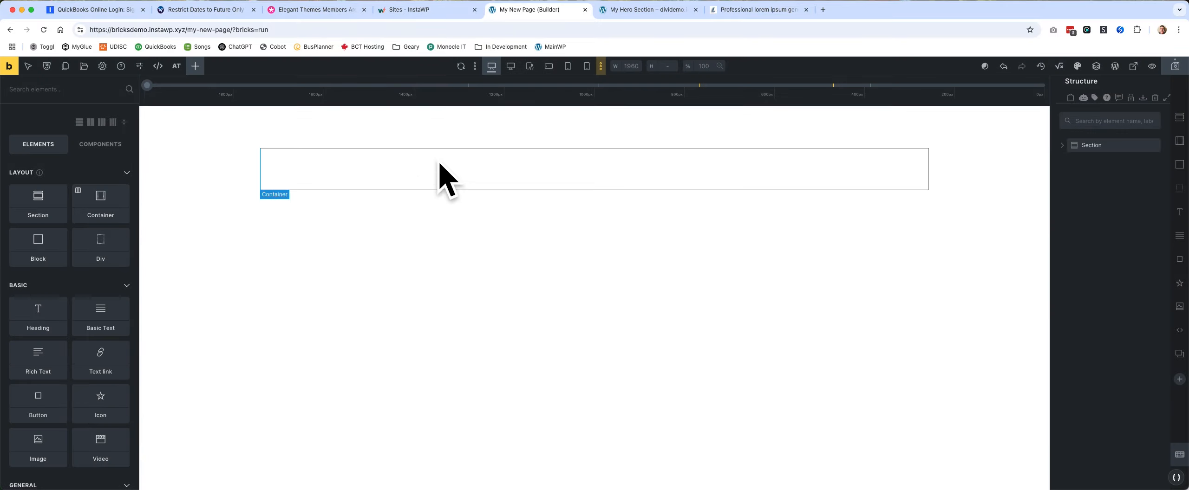
pyautogui.click(638, 166)
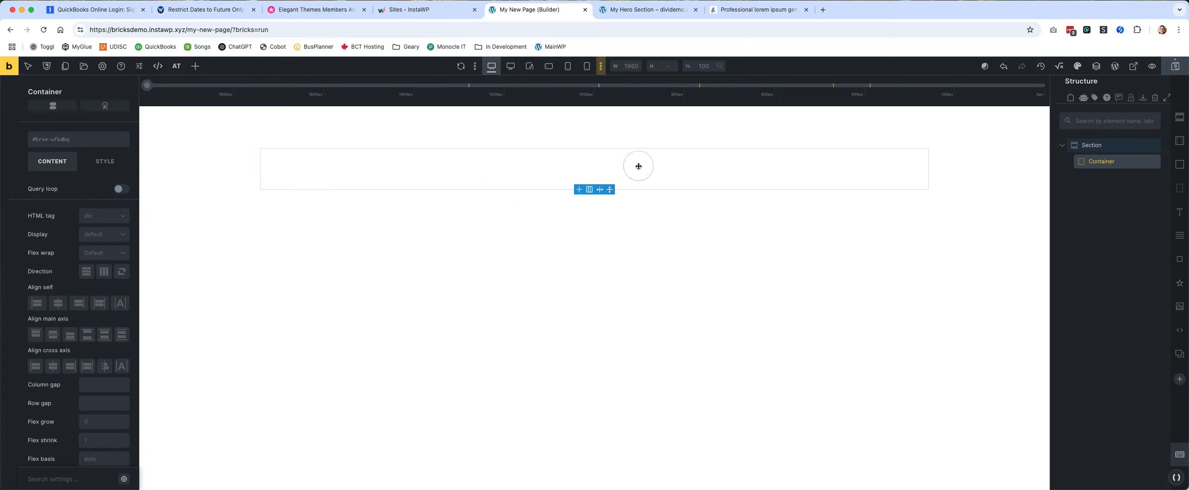
pyautogui.click(1178, 141)
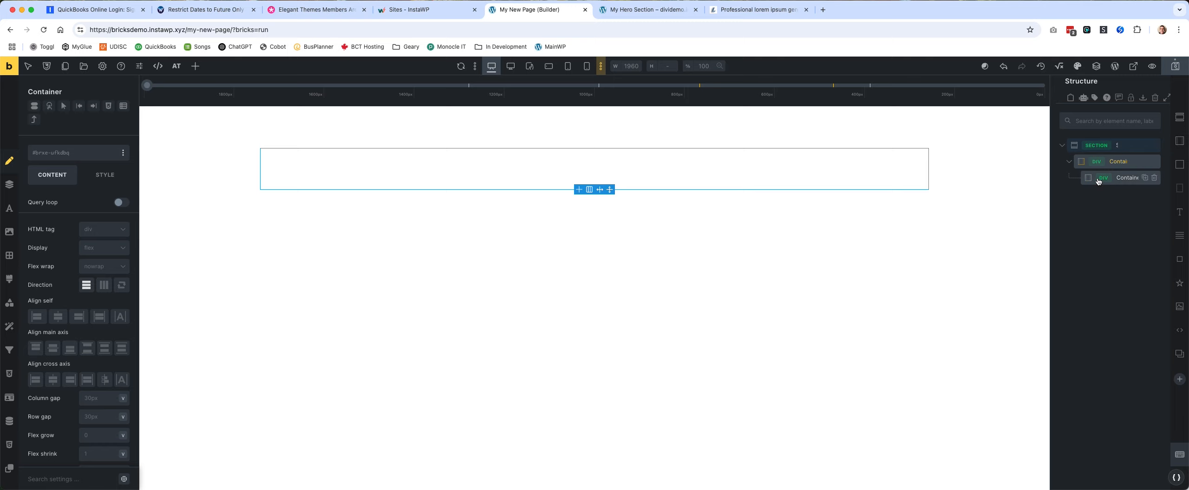
pyautogui.moveTo(1097, 181)
pyautogui.mouseDown()
pyautogui.moveTo(1085, 195)
pyautogui.moveTo(1114, 179)
pyautogui.mouseUp()
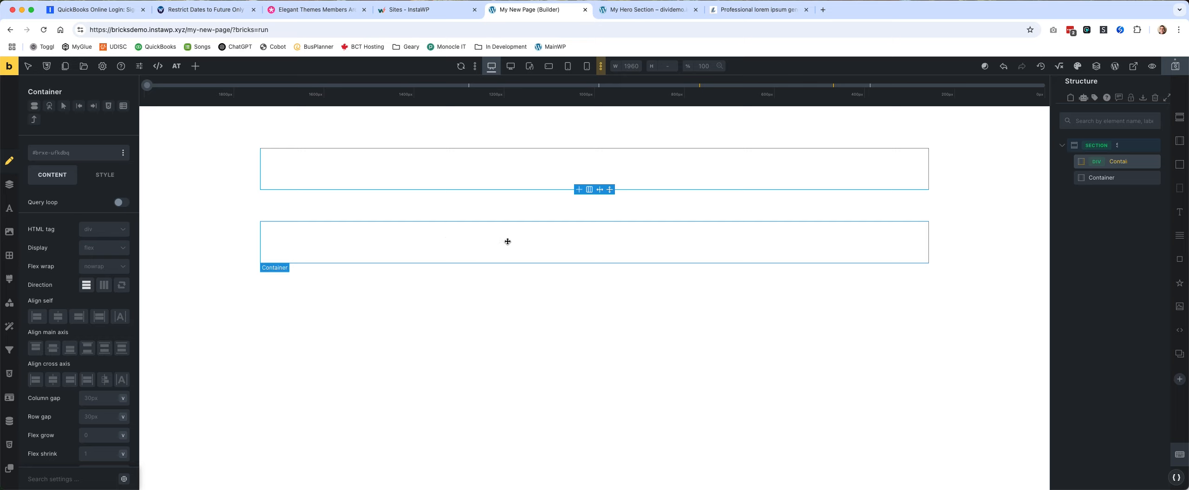
# Rename the section's first container as "Content Wrapper".
pyautogui.doubleClick(1115, 162)
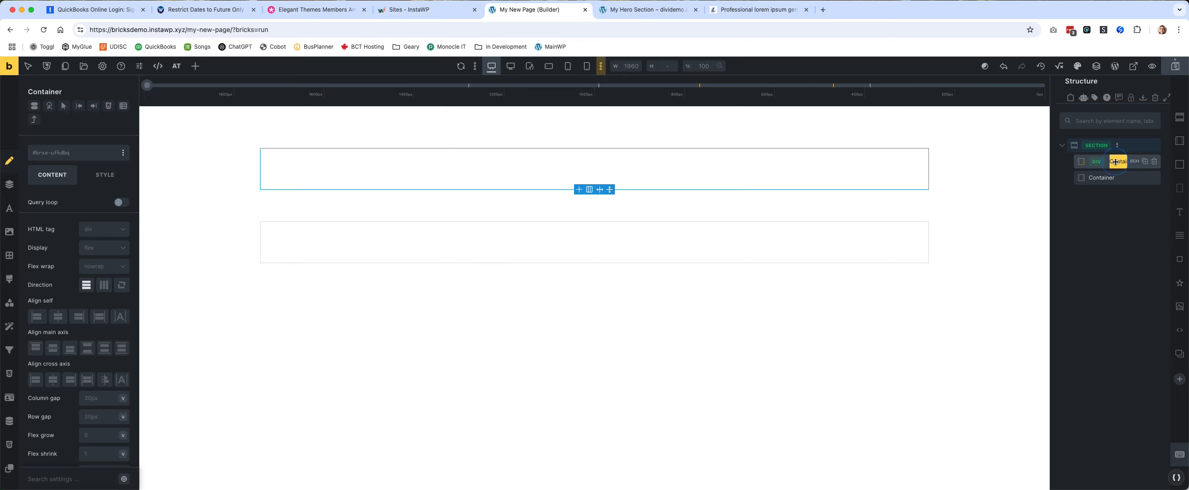
pyautogui.write('Content Wrapper')
# Rename the section's second container as "Images" and select the Content Wrapper container.
pyautogui.doubleClick(1109, 179)
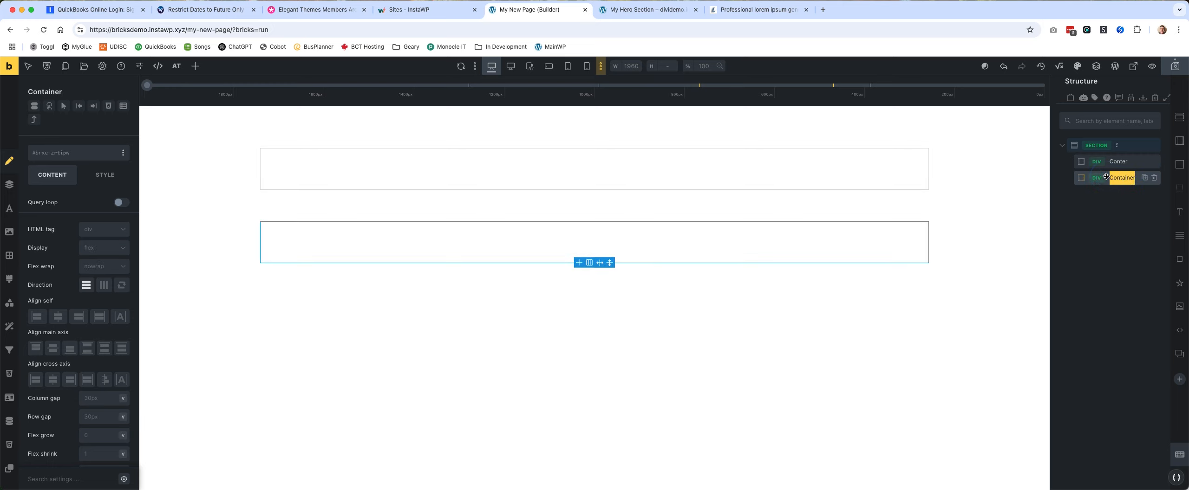
pyautogui.click(1144, 250)
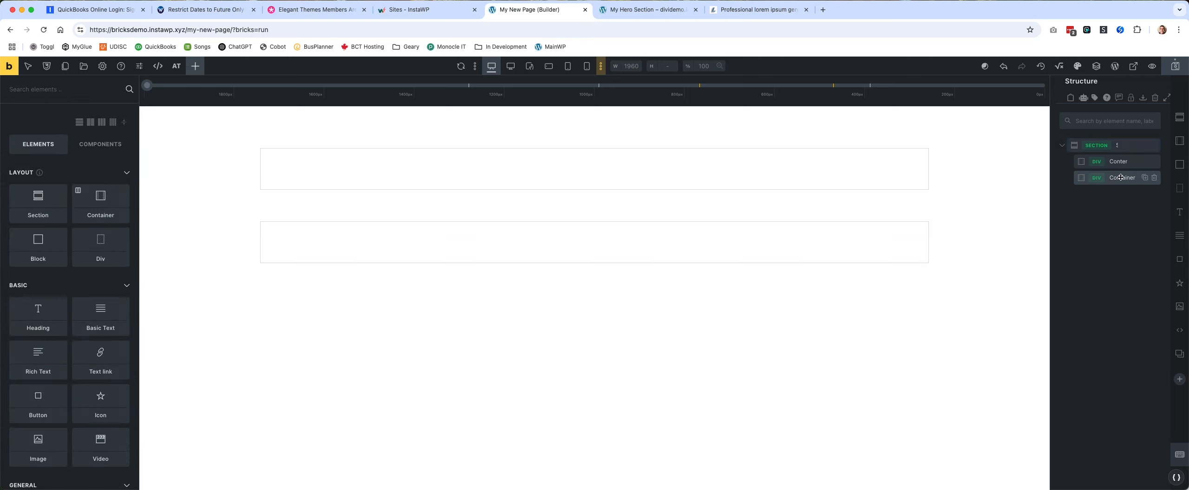
pyautogui.doubleClick(1120, 178)
pyautogui.write('Images')
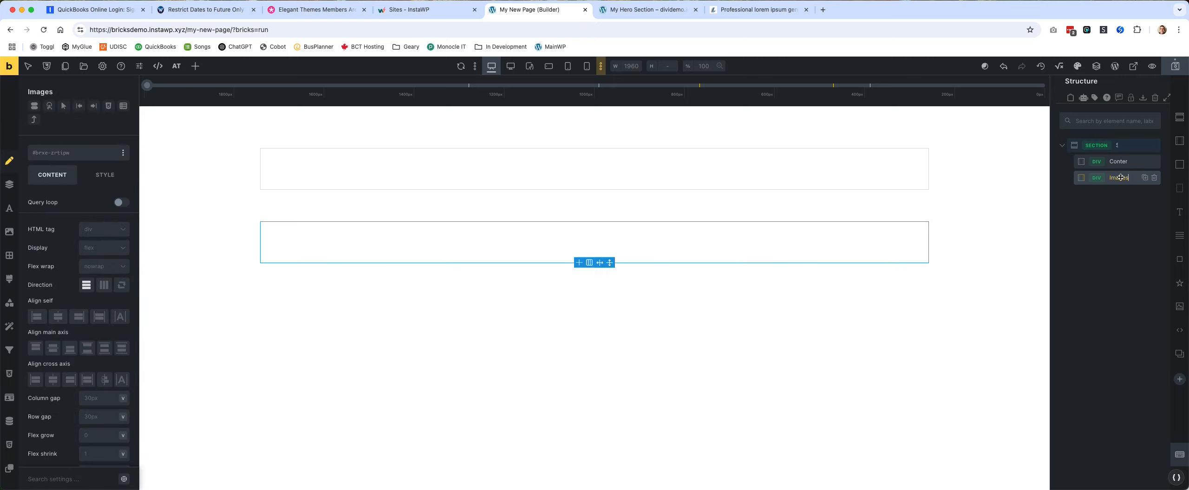
pyautogui.click(1131, 217)
pyautogui.click(743, 176)
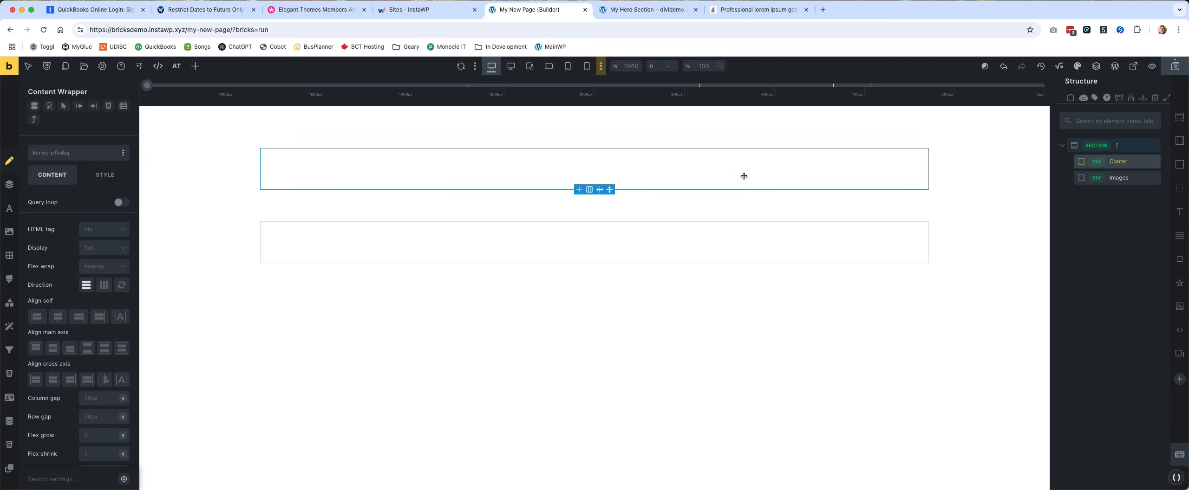
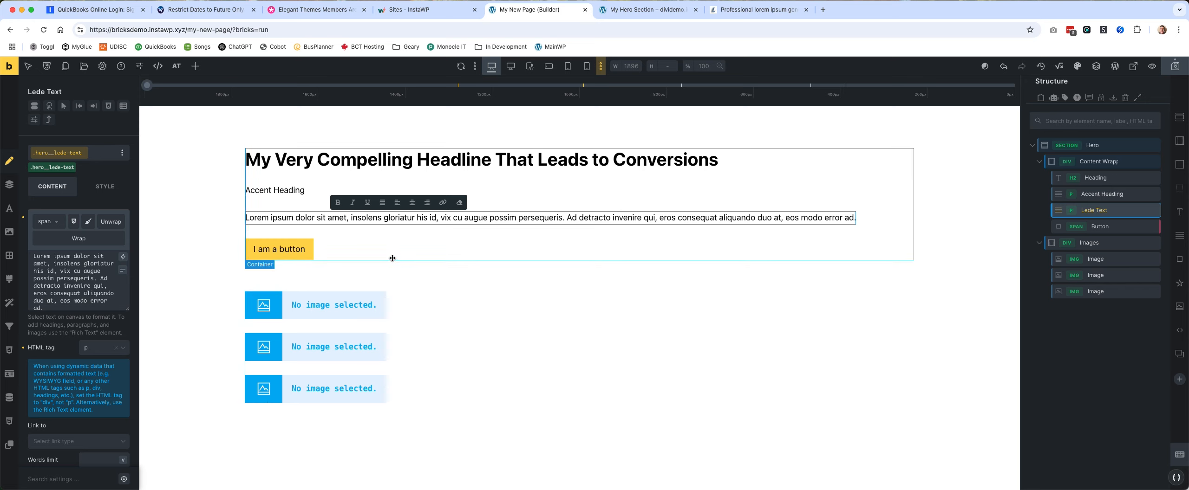
# Change the hero button's text to "Call to Action".
pyautogui.click(306, 250)
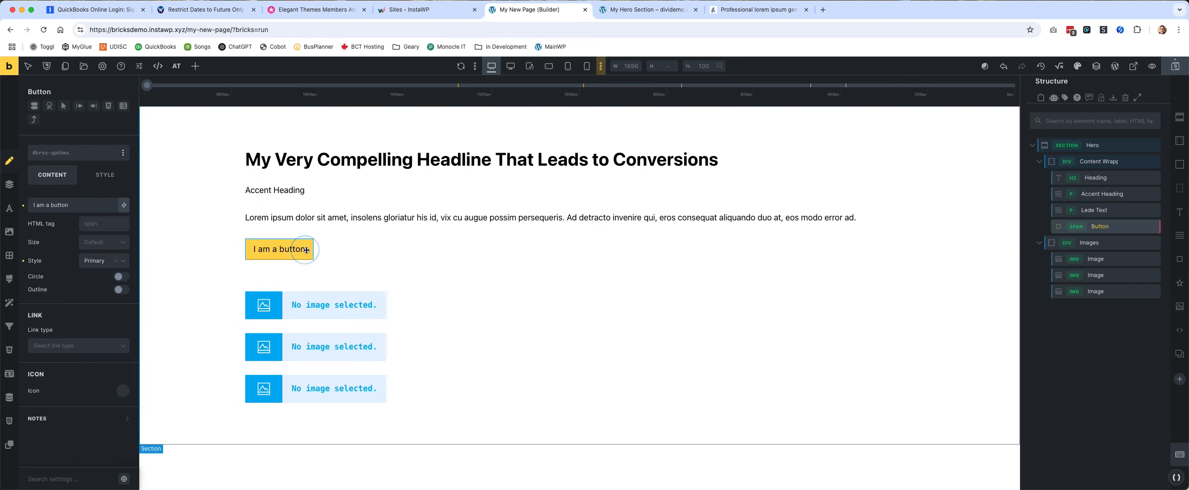
pyautogui.tripleClick(93, 204)
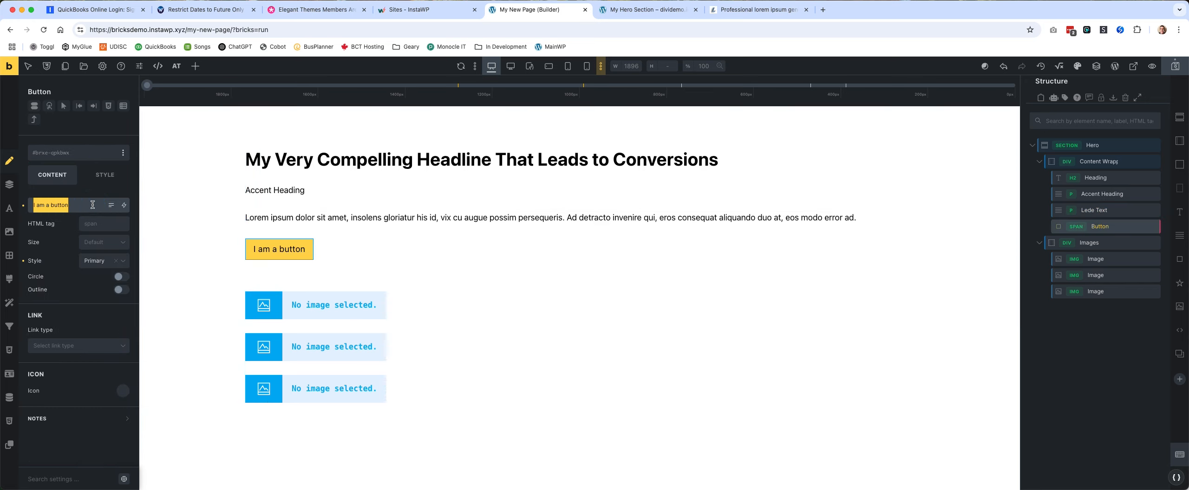
pyautogui.write('Call to Action')
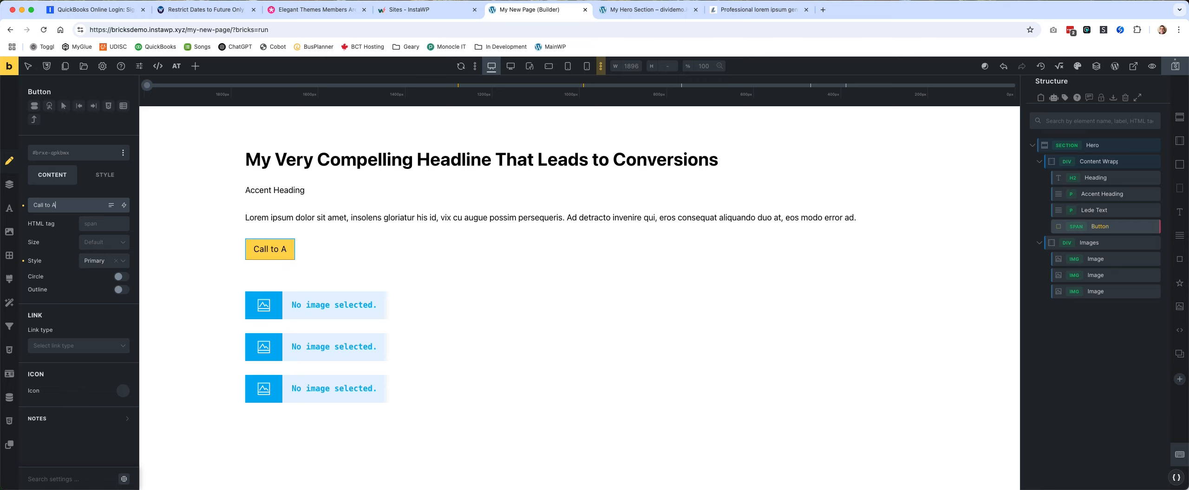
pyautogui.click(654, 311)
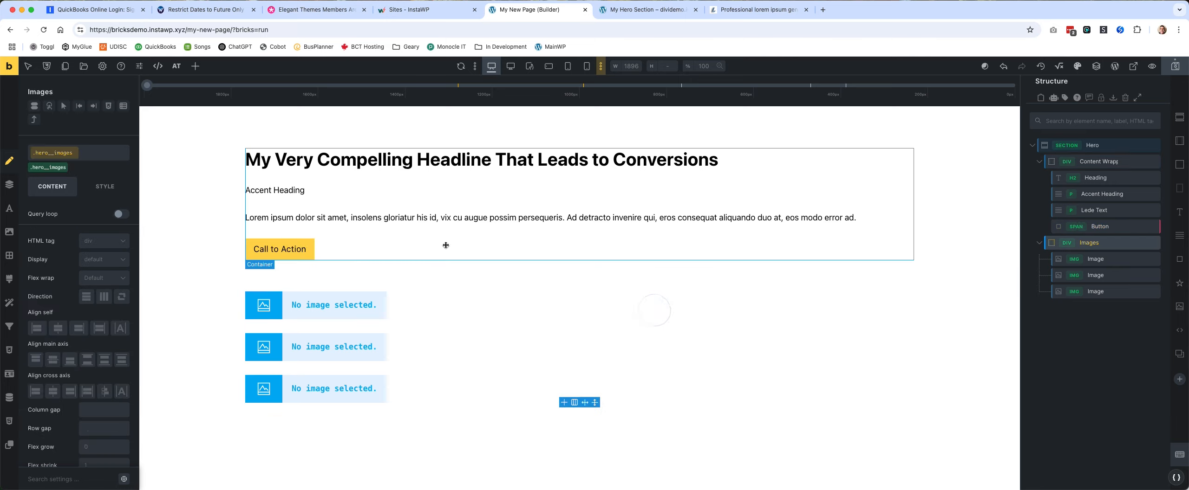
# Assign the btn--primary class to the Call to Action button.
pyautogui.click(298, 256)
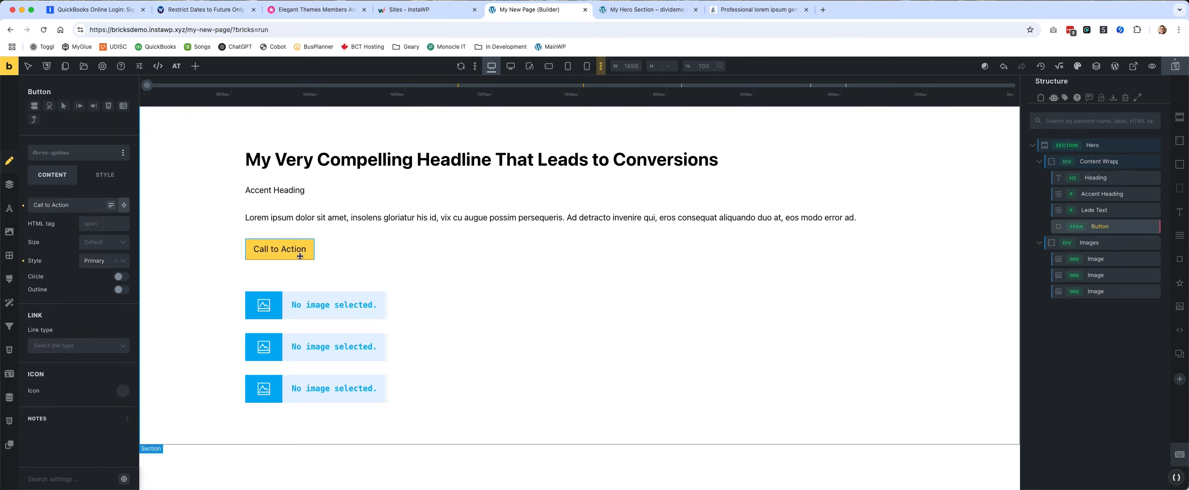
pyautogui.click(47, 153)
pyautogui.write('btn--primary')
pyautogui.click(68, 208)
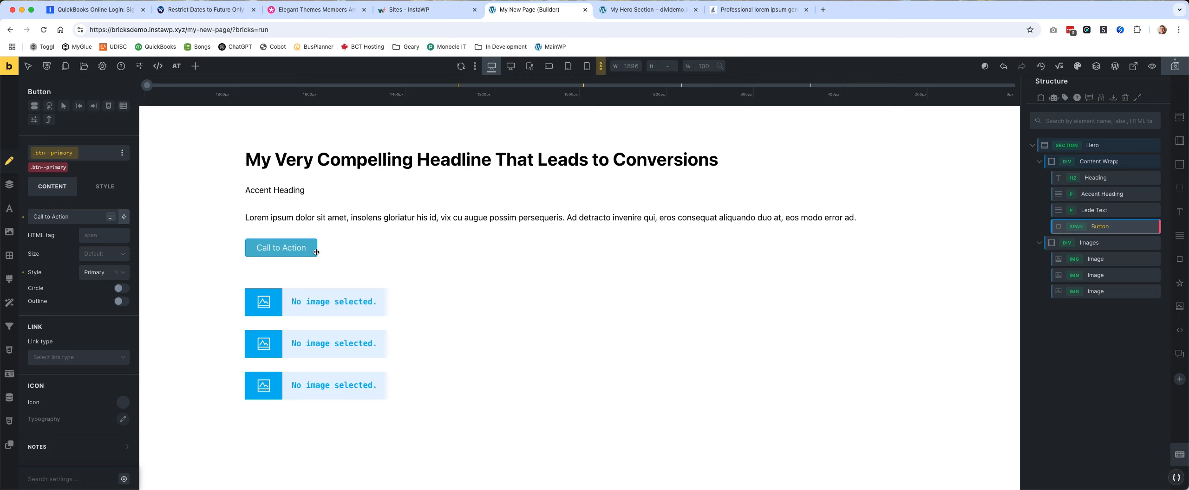
# Fill the first image element with the media library photo of the woman standing in shallow water.
pyautogui.click(340, 301)
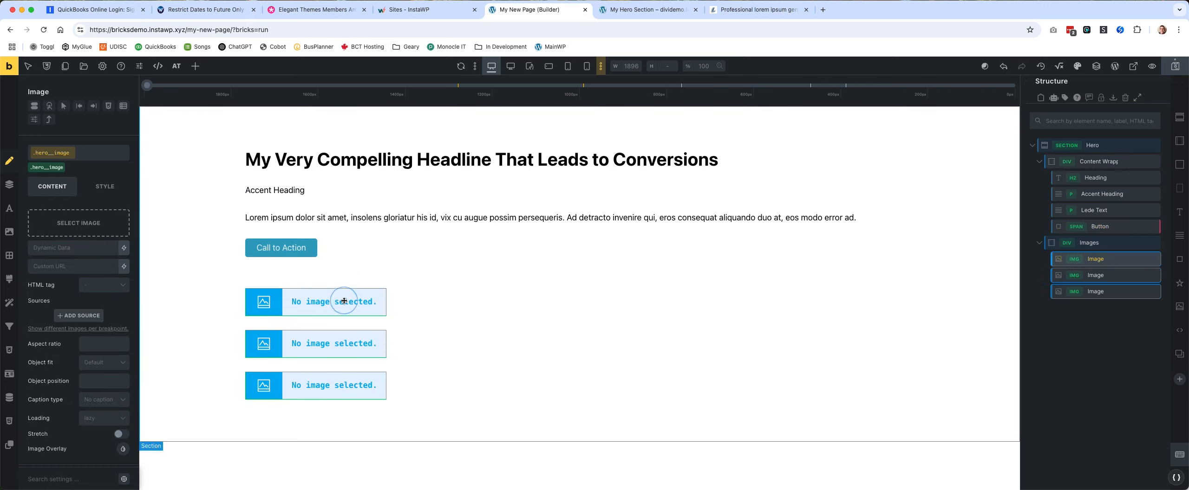
pyautogui.click(73, 224)
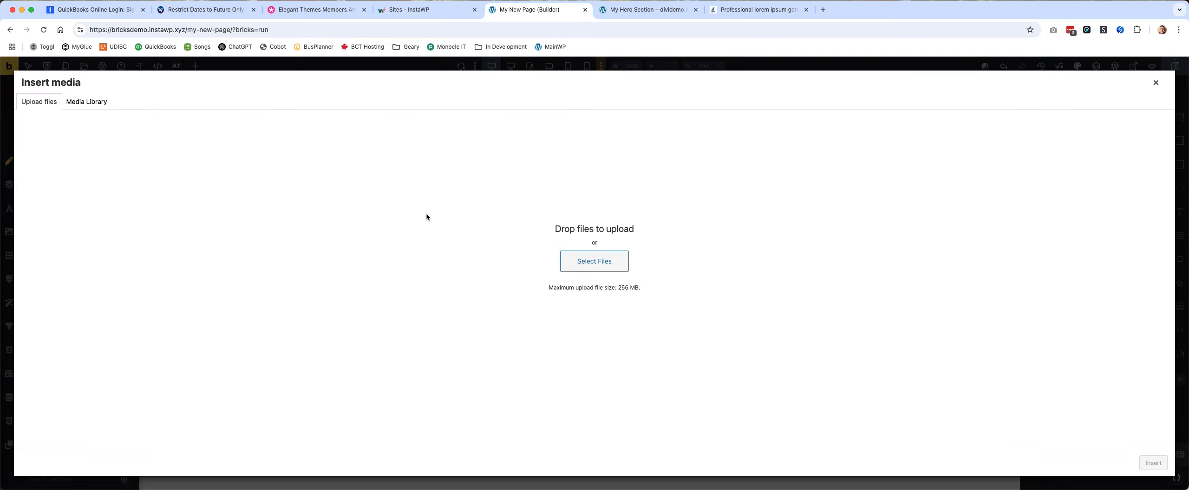
pyautogui.click(86, 101)
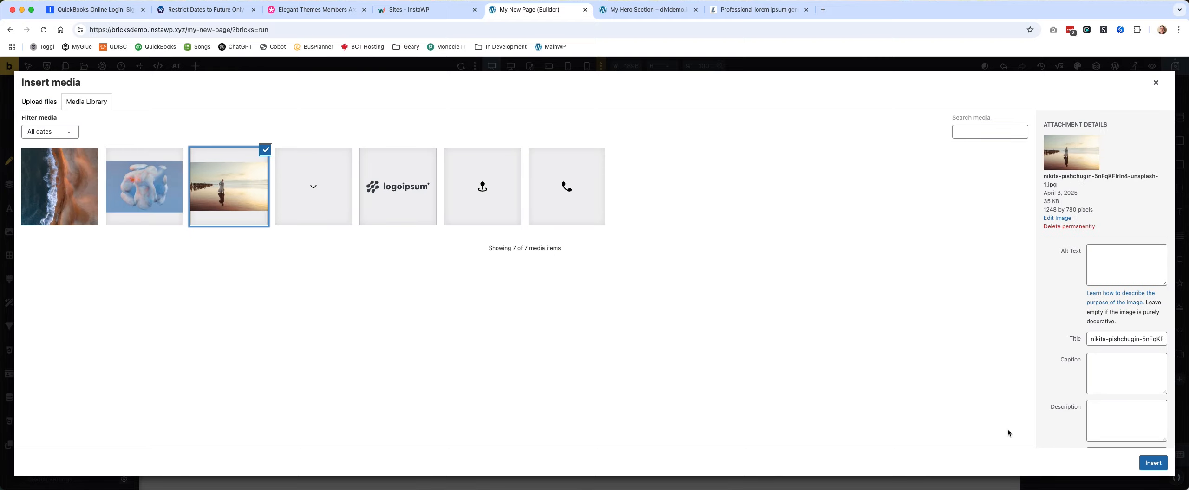
pyautogui.click(1153, 463)
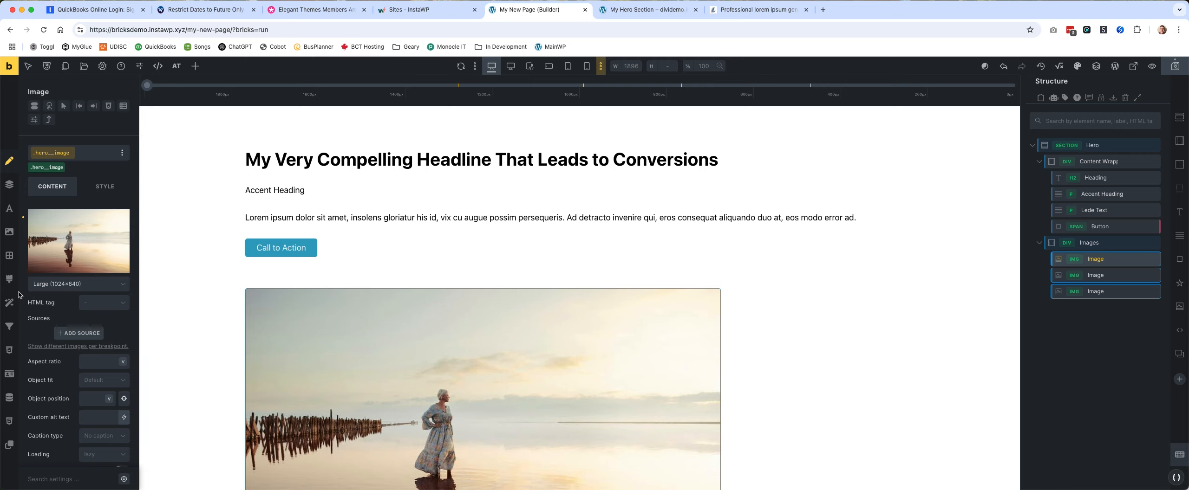
# Set the first image's size to Medium Large (768×480), after trying Image 480 (480×300).
pyautogui.scroll(-5, 692, 346)
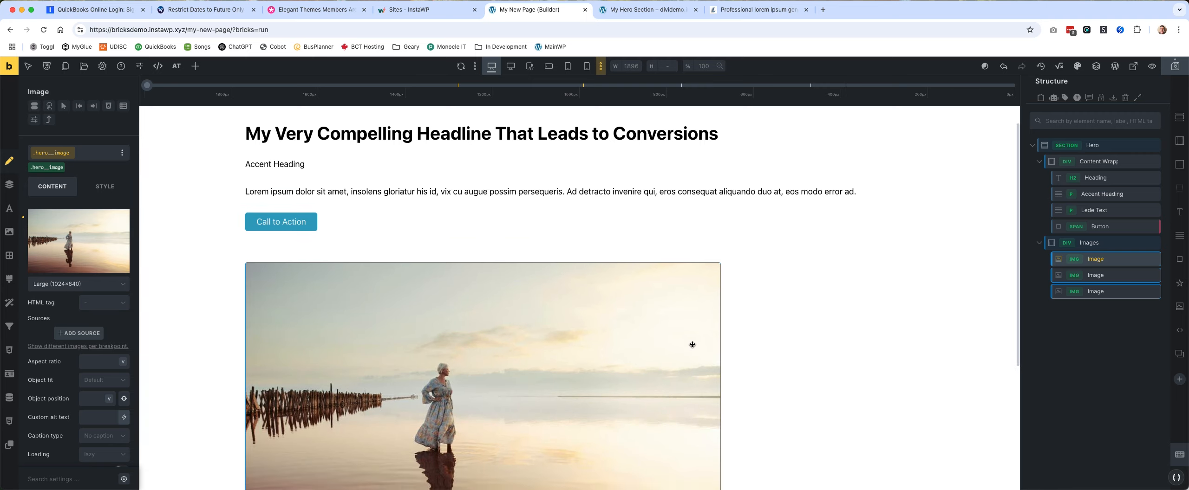
pyautogui.scroll(1, 692, 346)
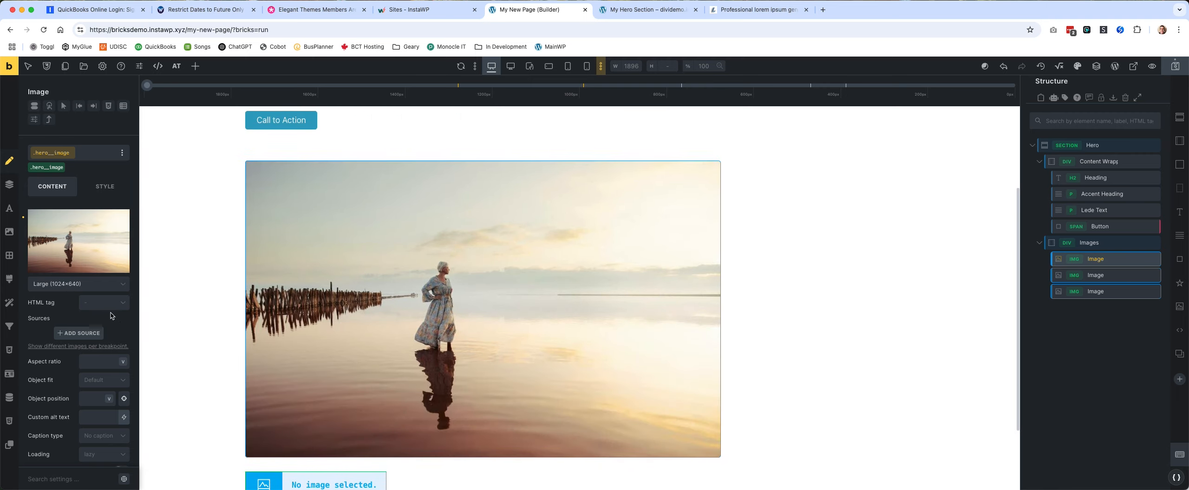
pyautogui.click(91, 289)
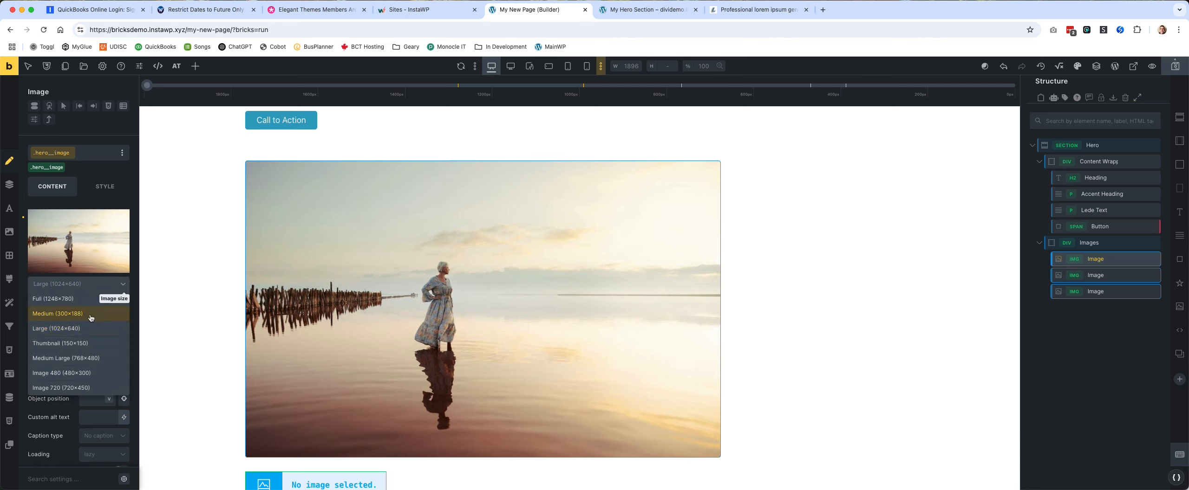
pyautogui.click(106, 373)
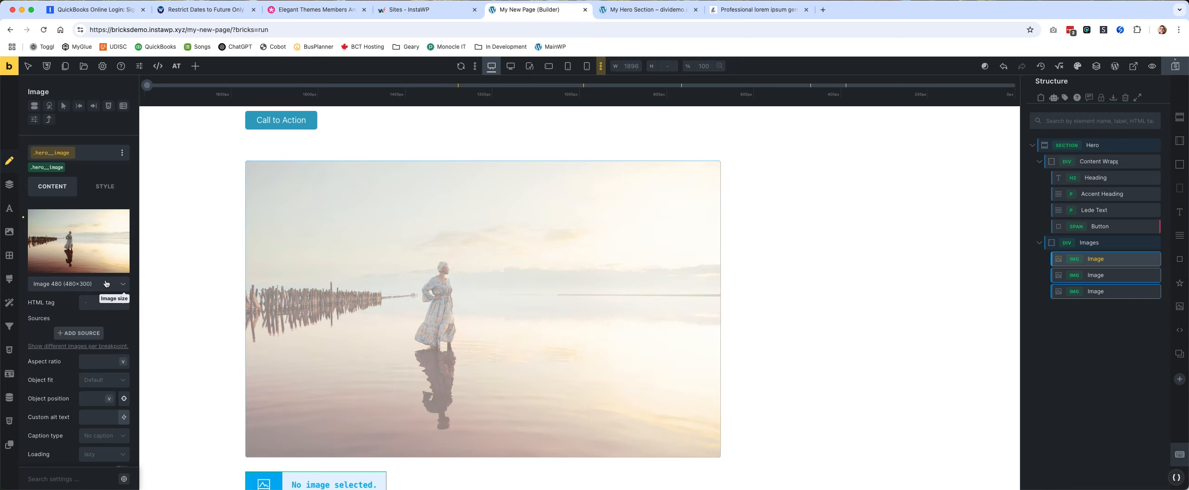
pyautogui.click(103, 289)
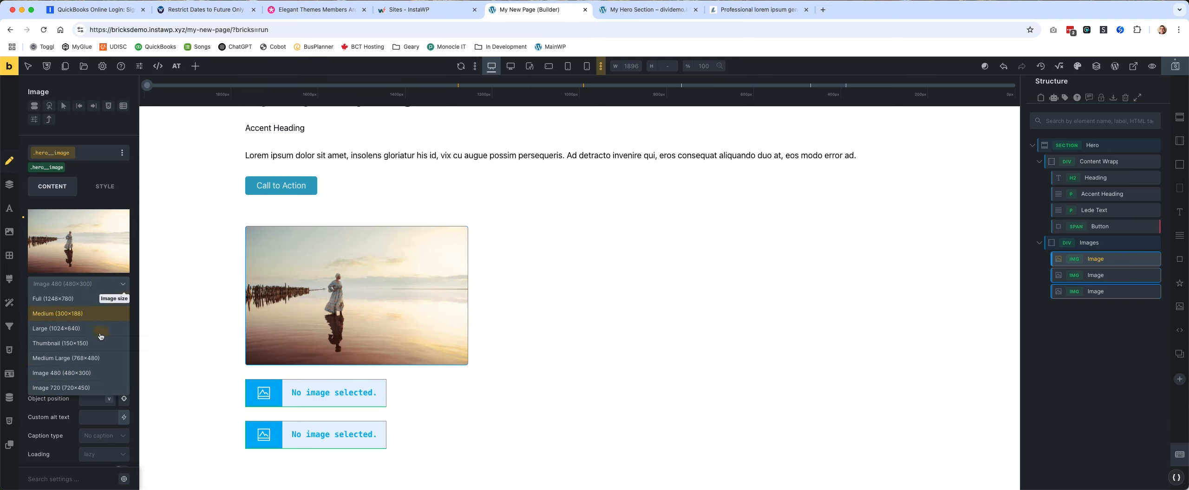
pyautogui.click(96, 362)
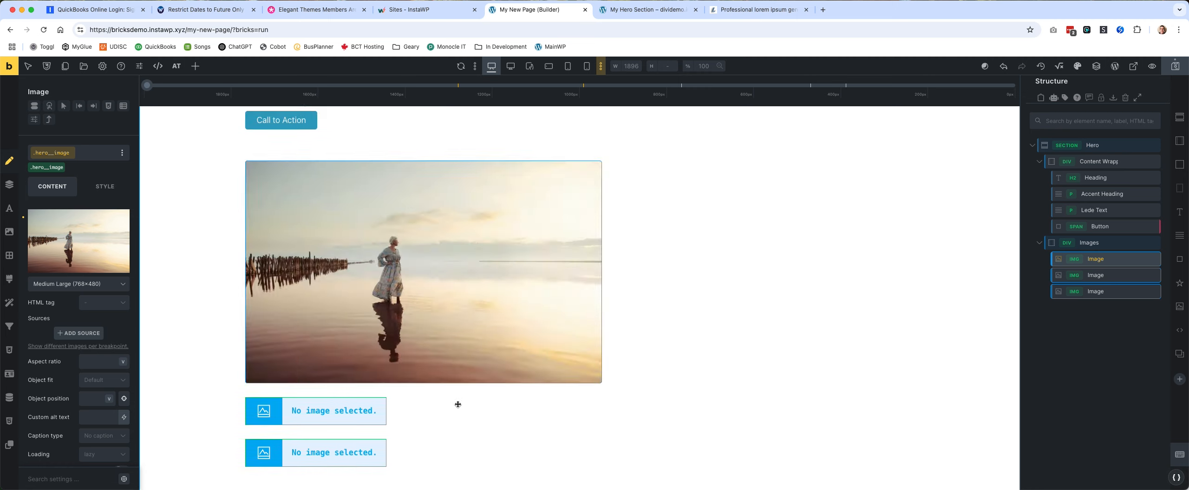
# Fill the second image element with the abstract blue shape picture from the media library.
pyautogui.click(337, 415)
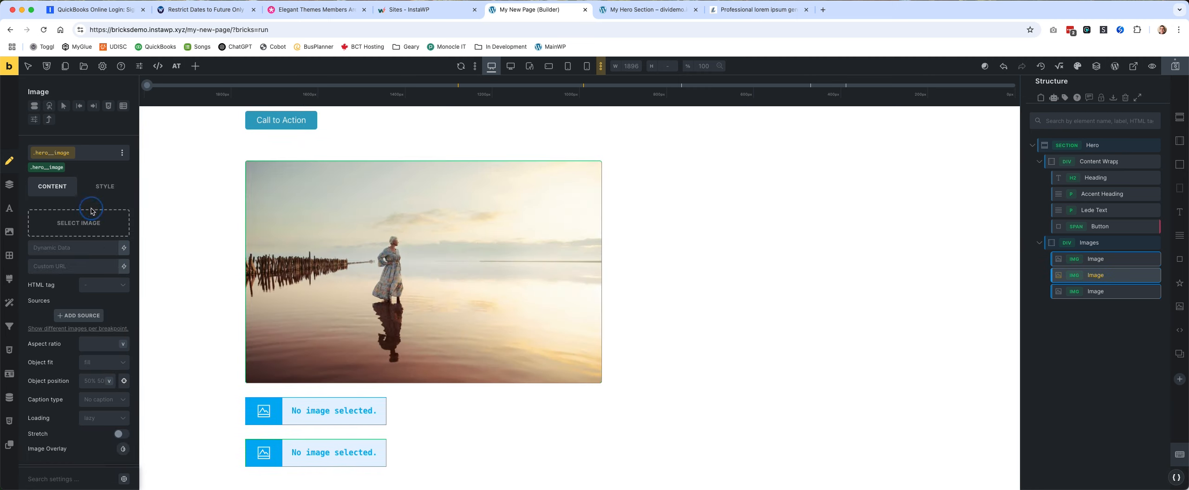
pyautogui.click(91, 211)
pyautogui.click(158, 190)
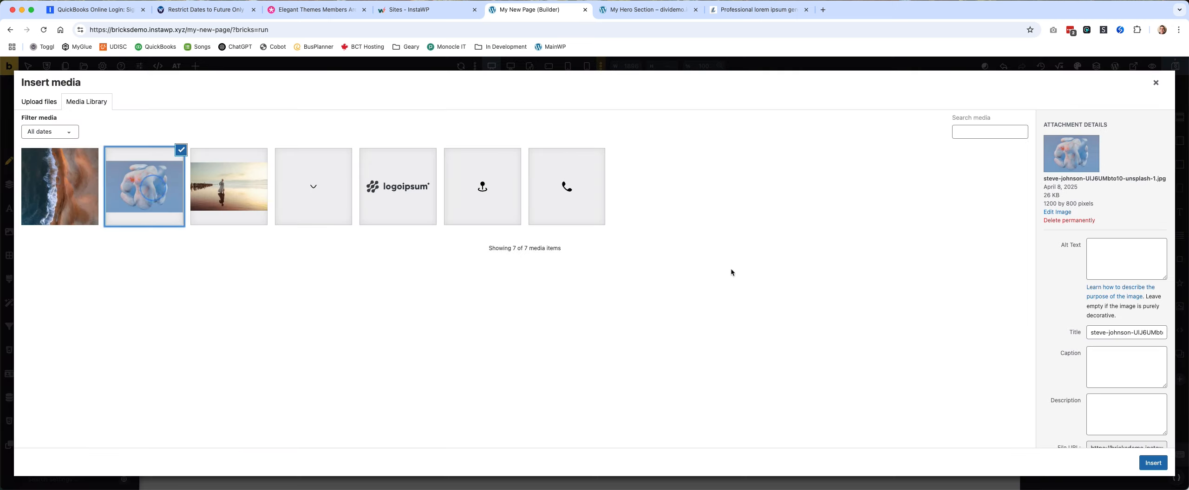
pyautogui.click(1153, 463)
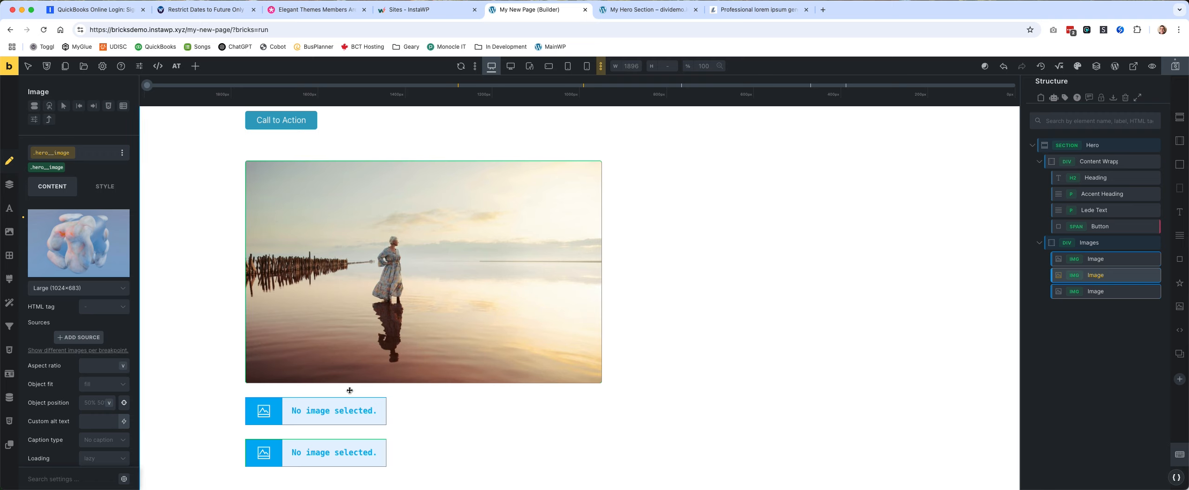
pyautogui.scroll(-6, 371, 442)
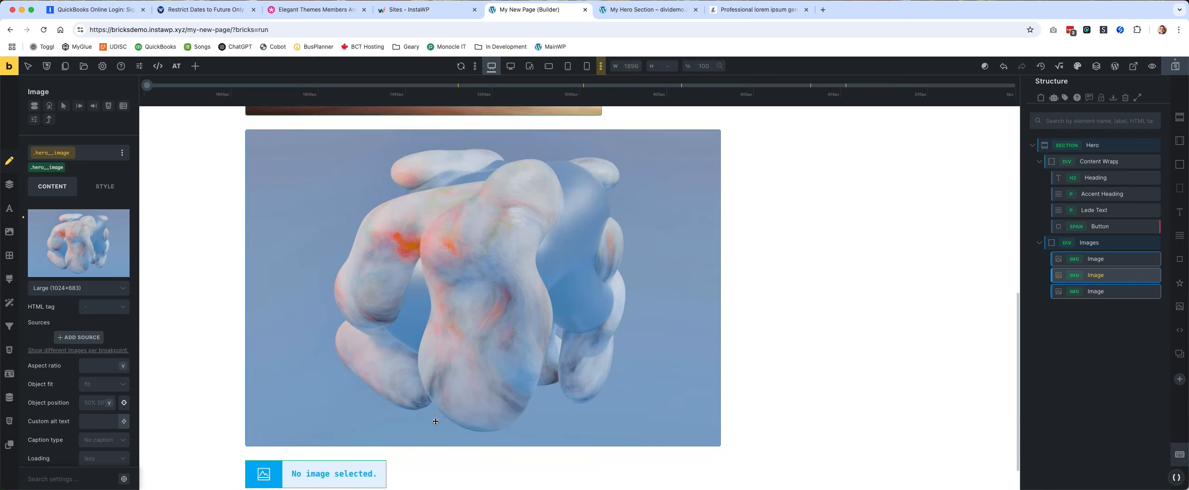
pyautogui.click(344, 433)
pyautogui.click(88, 246)
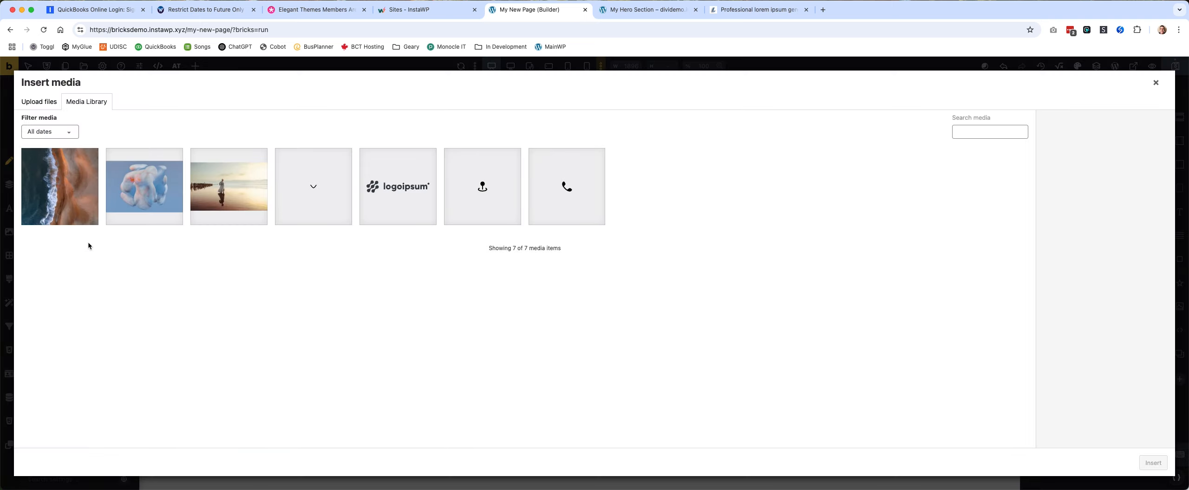
pyautogui.click(1156, 82)
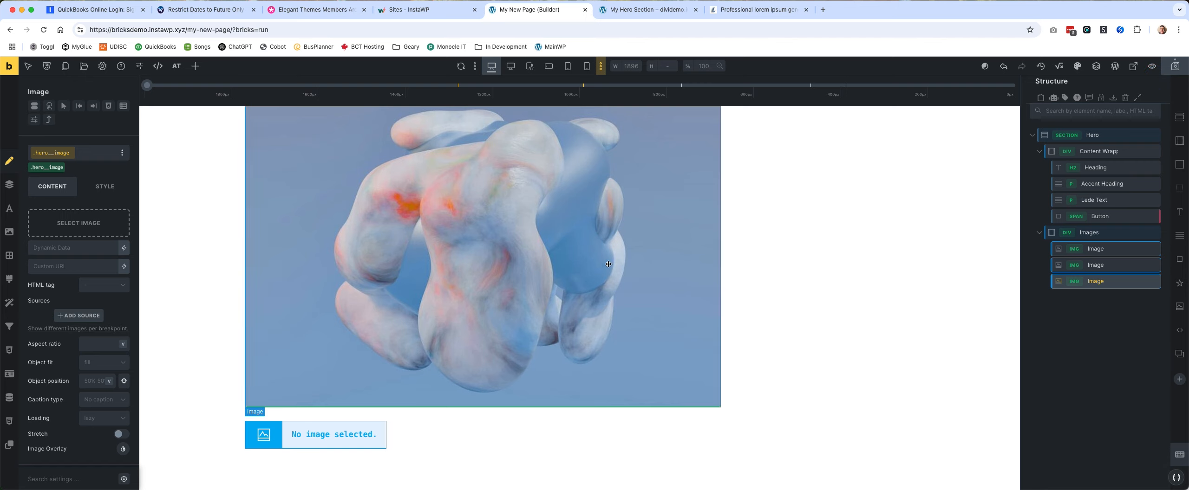
# Set the second image's size to Medium Large (768×512).
pyautogui.click(529, 262)
pyautogui.click(91, 288)
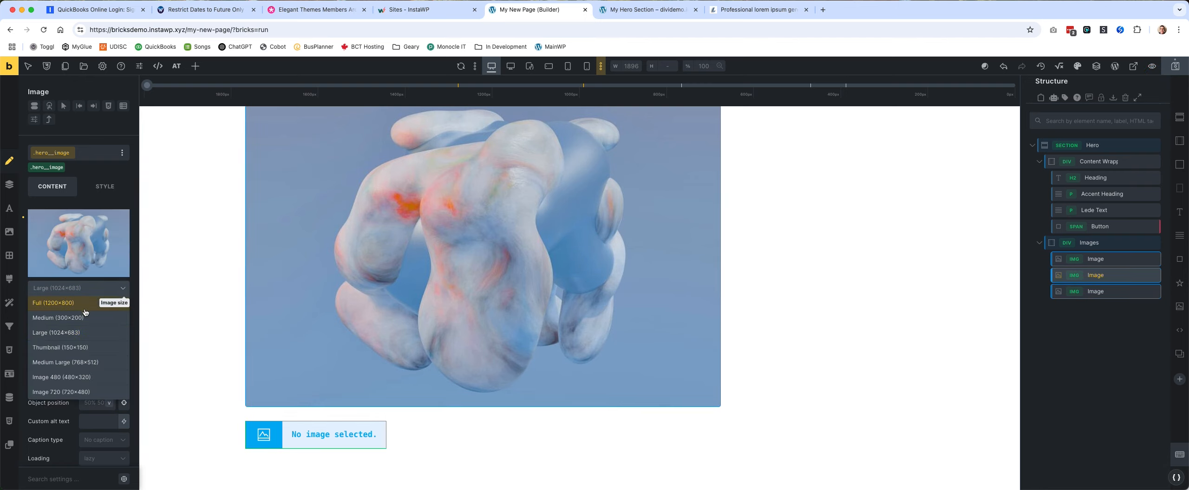
pyautogui.click(96, 363)
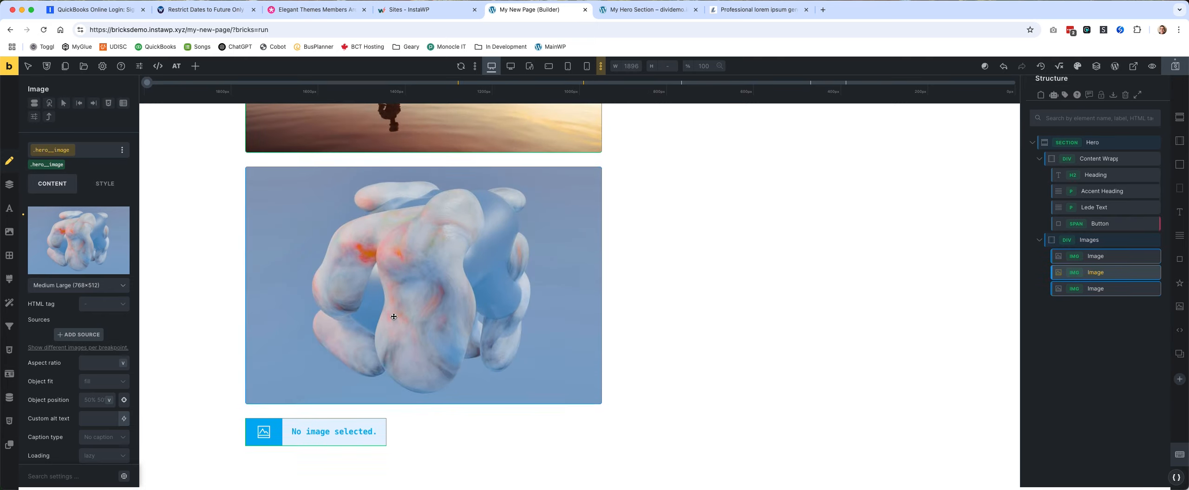
# Fill the third image element with the aerial coastline photo from the media library and save the page.
pyautogui.click(316, 432)
pyautogui.click(77, 225)
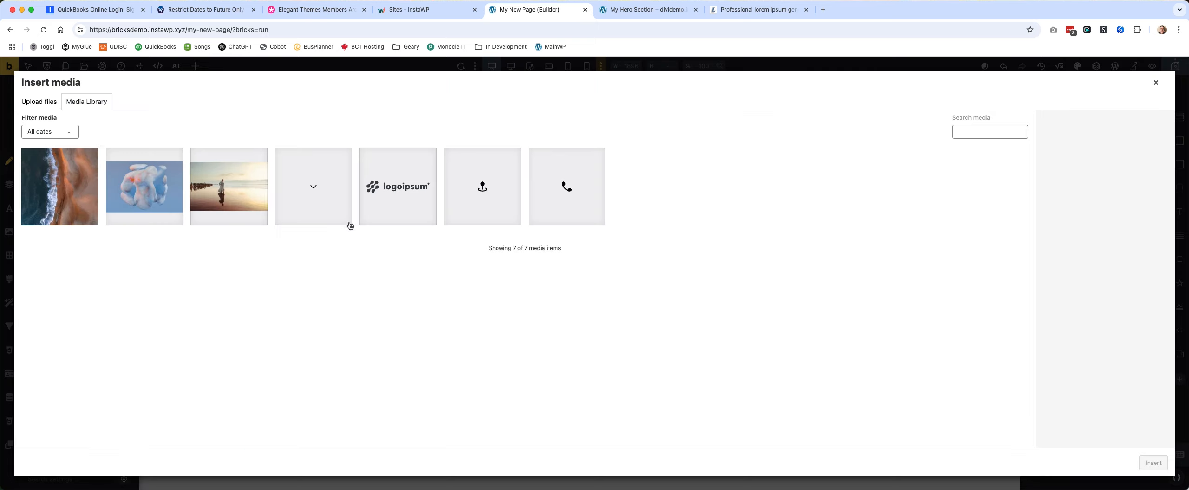
pyautogui.click(78, 186)
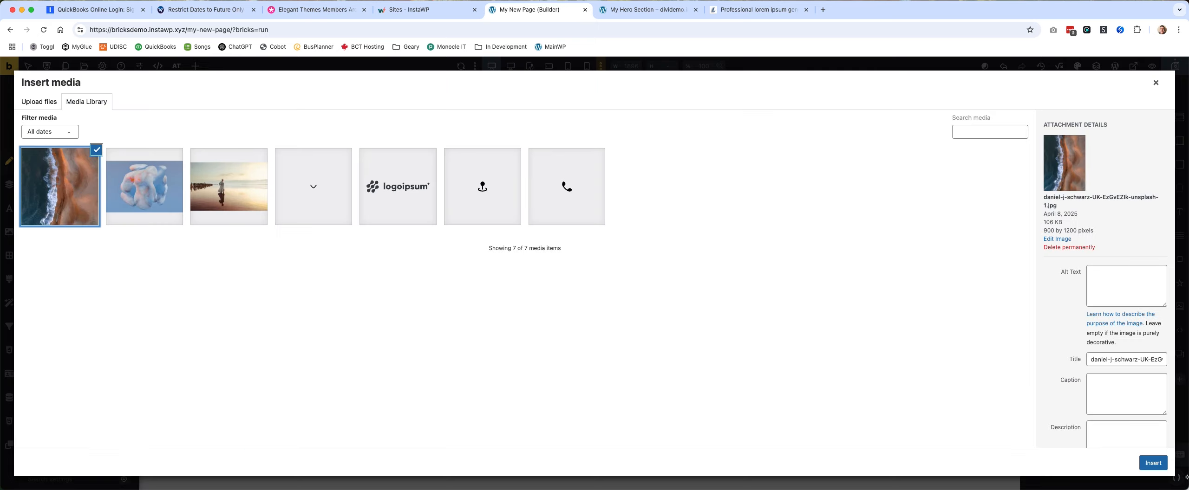
pyautogui.click(1153, 463)
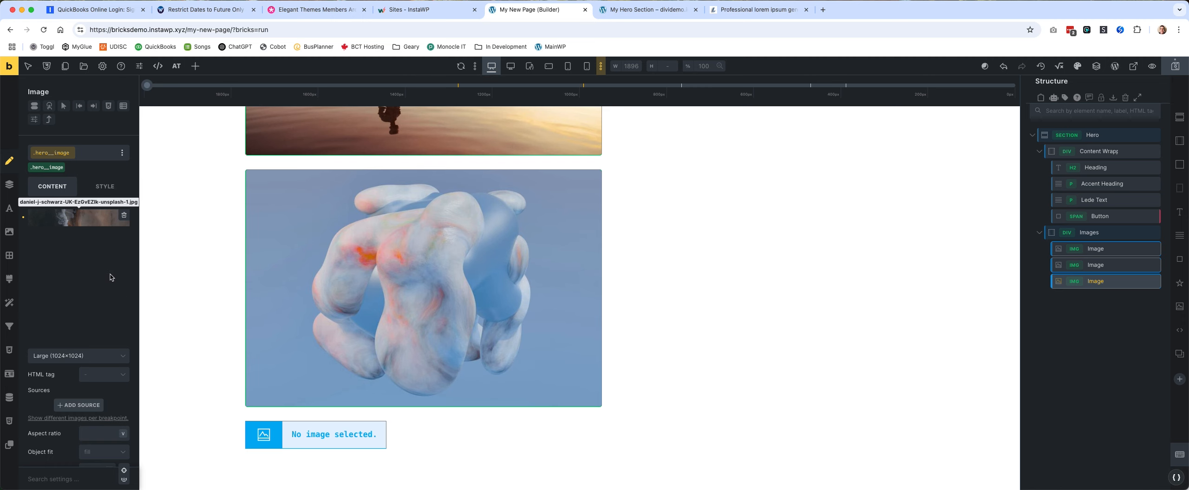
pyautogui.scroll(-4, 696, 292)
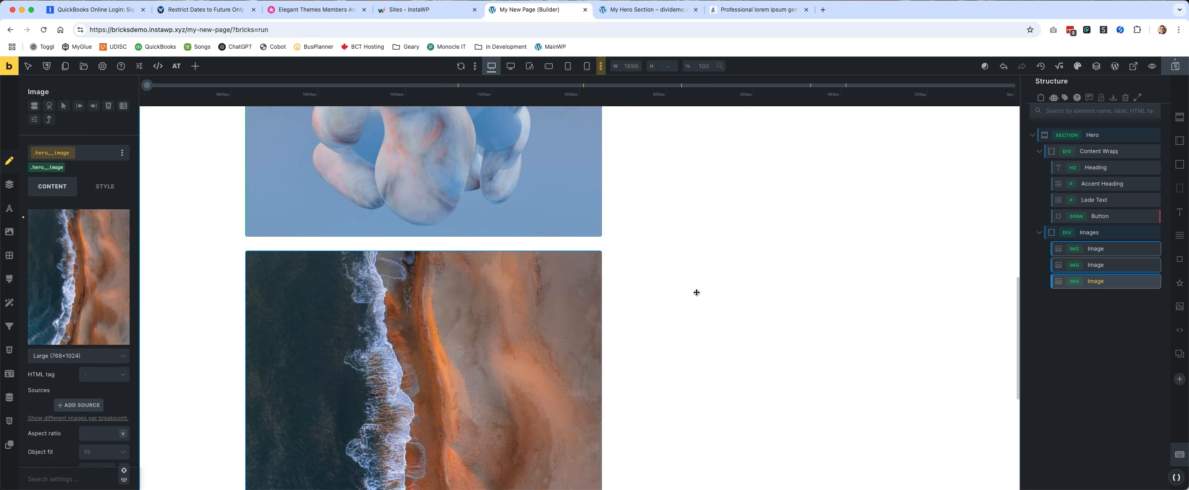
pyautogui.scroll(10, 692, 293)
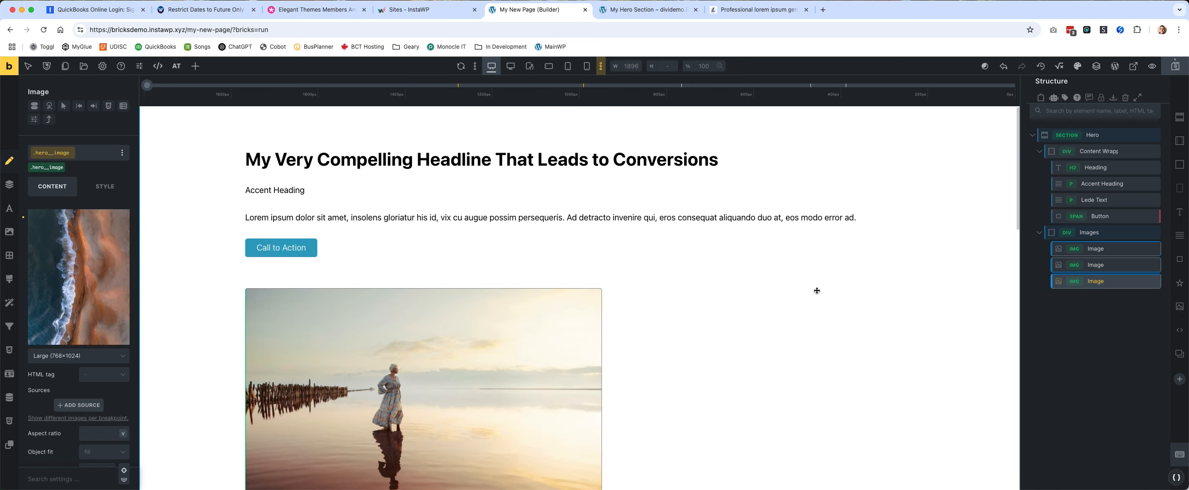
pyautogui.click(1177, 66)
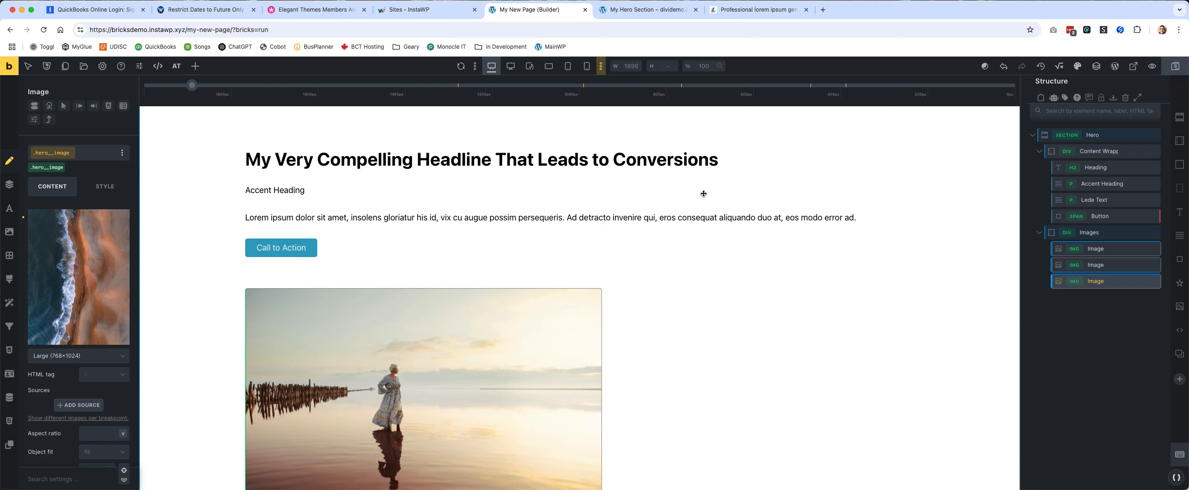
# Set the HTML tag of the hero's main heading to h1.
pyautogui.click(638, 161)
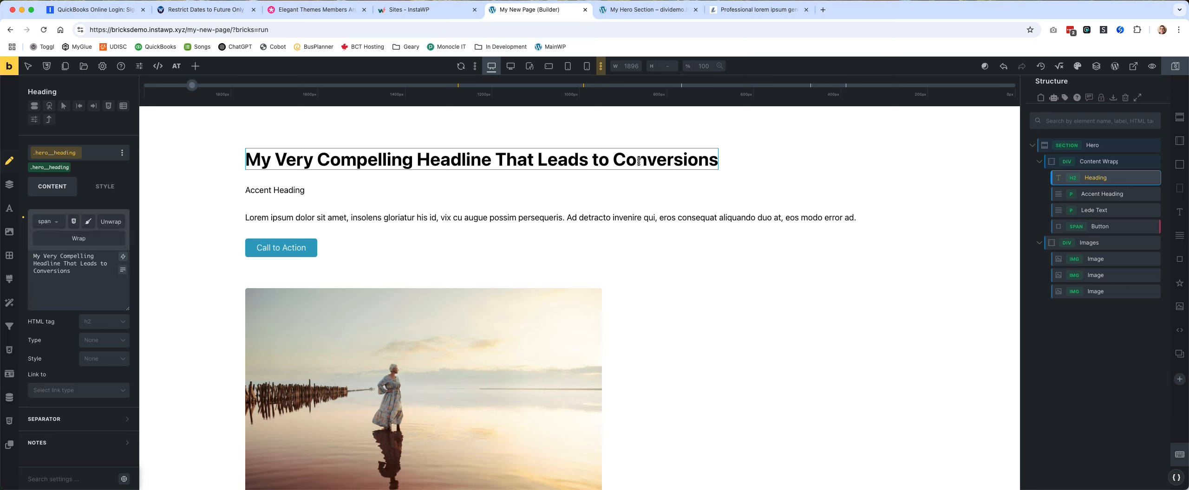
pyautogui.click(105, 186)
pyautogui.click(81, 241)
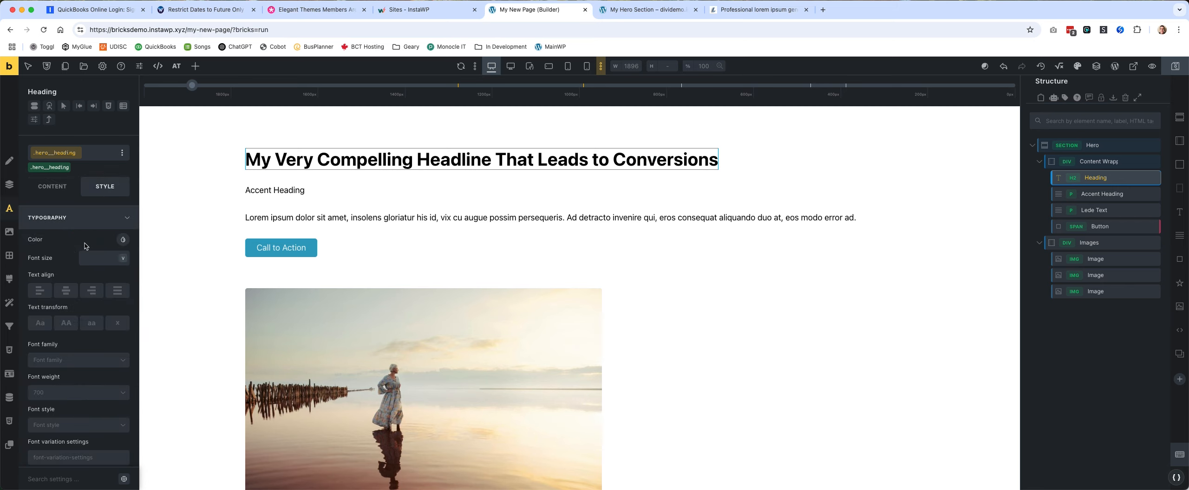
pyautogui.click(48, 192)
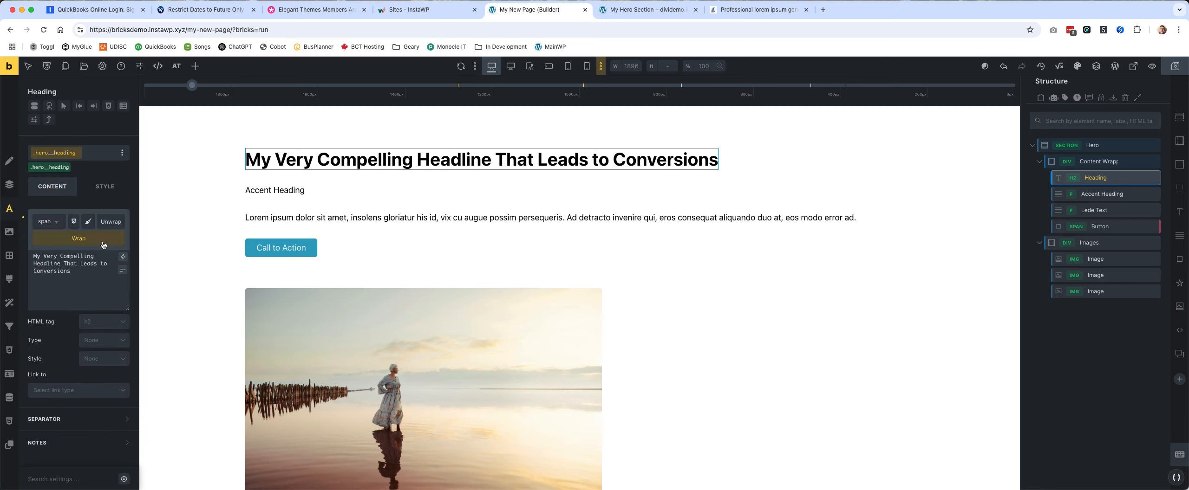
pyautogui.click(110, 327)
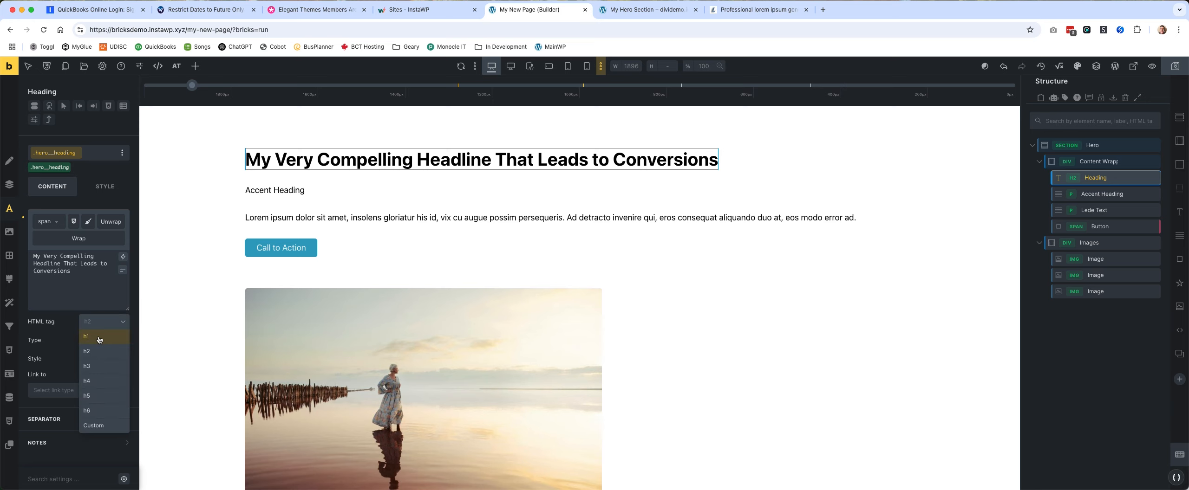
pyautogui.click(99, 340)
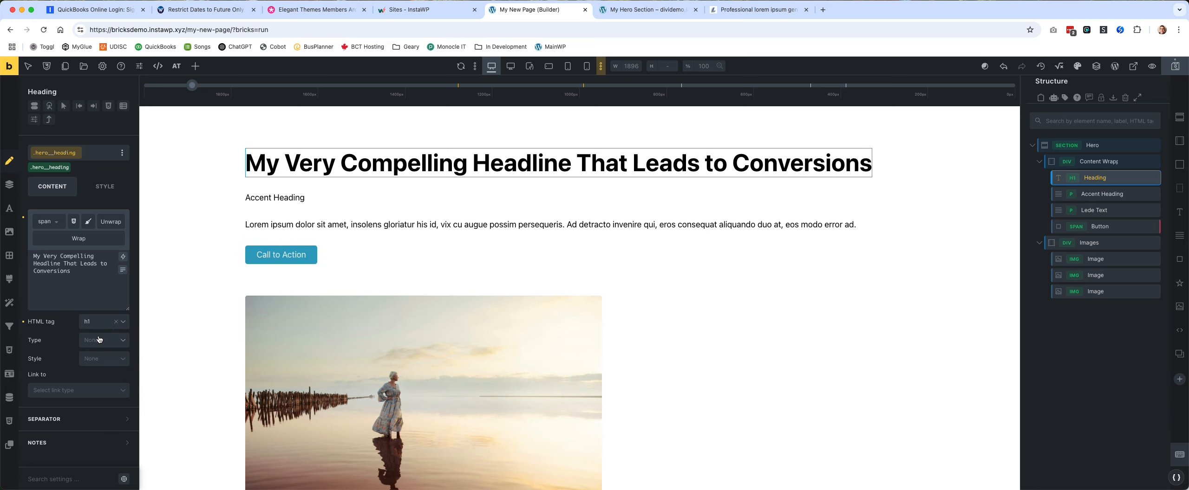
# Start a background gradient on the Hero section with neutral-dark as its first color.
pyautogui.click(797, 285)
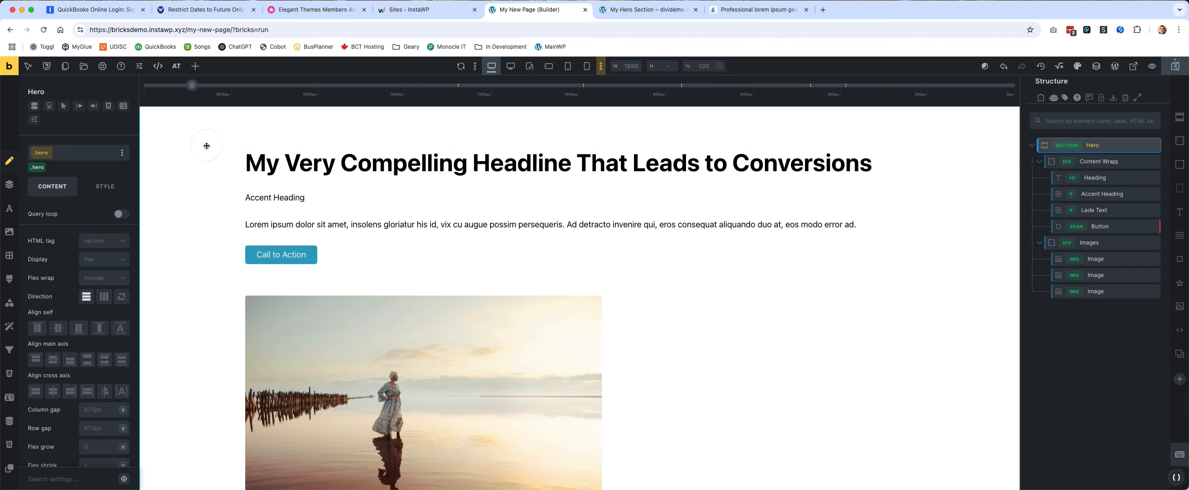
pyautogui.click(111, 188)
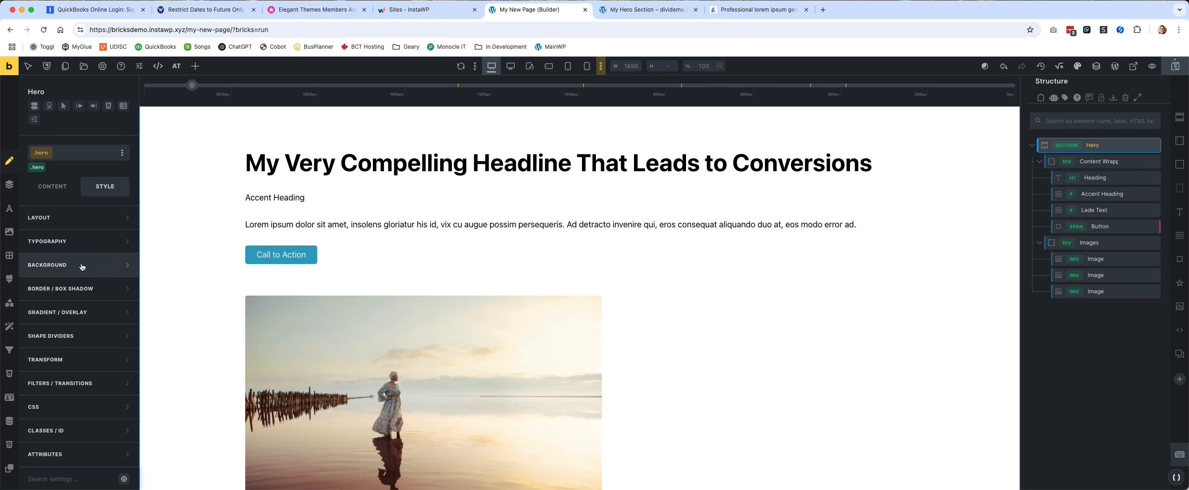
pyautogui.click(97, 314)
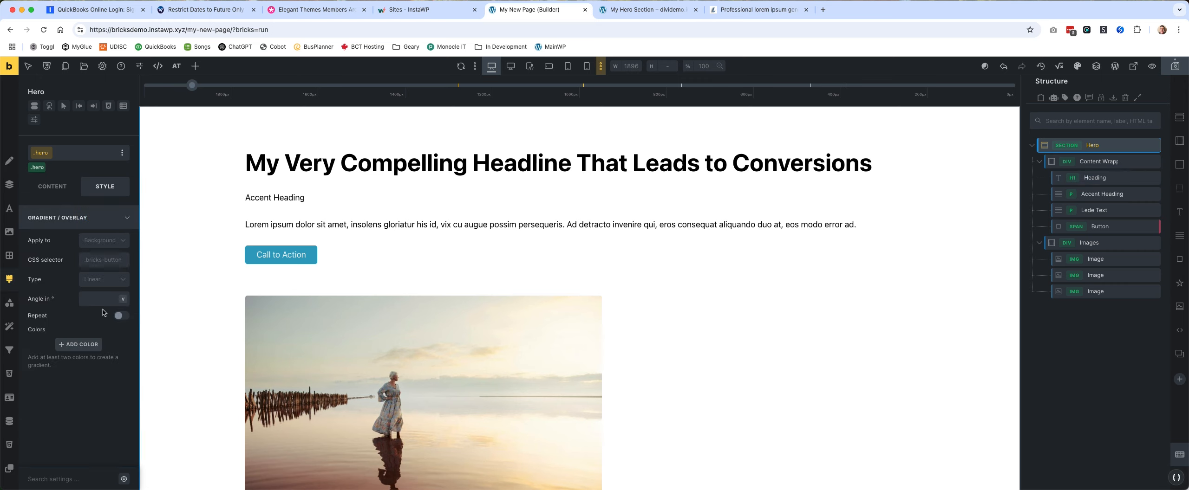
pyautogui.click(79, 346)
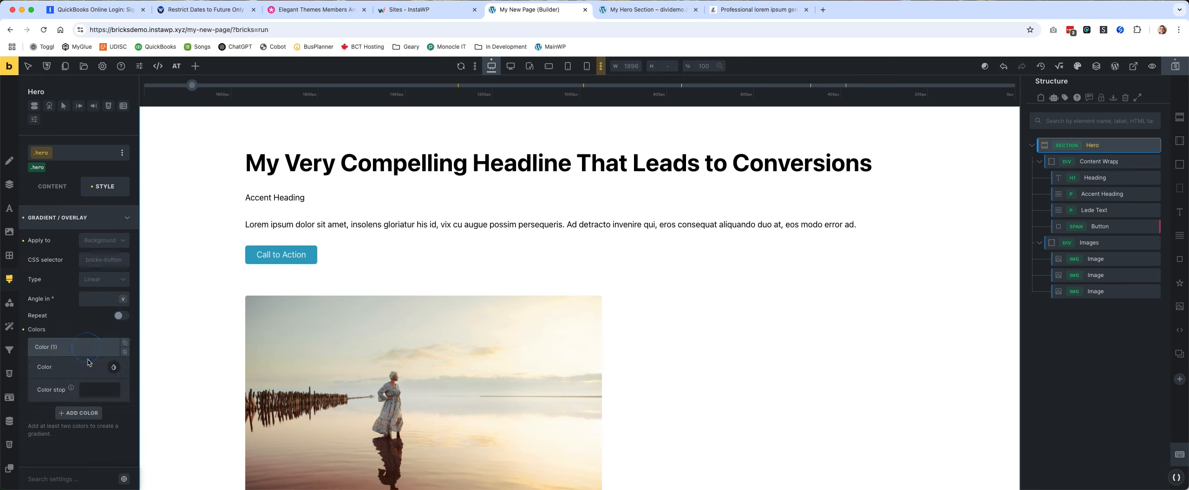
pyautogui.click(113, 368)
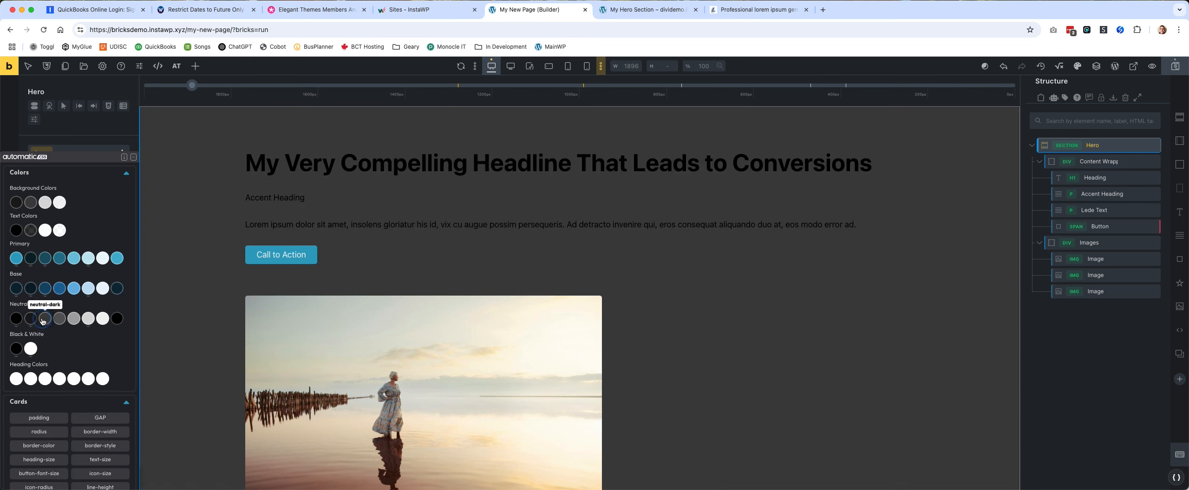
pyautogui.click(42, 320)
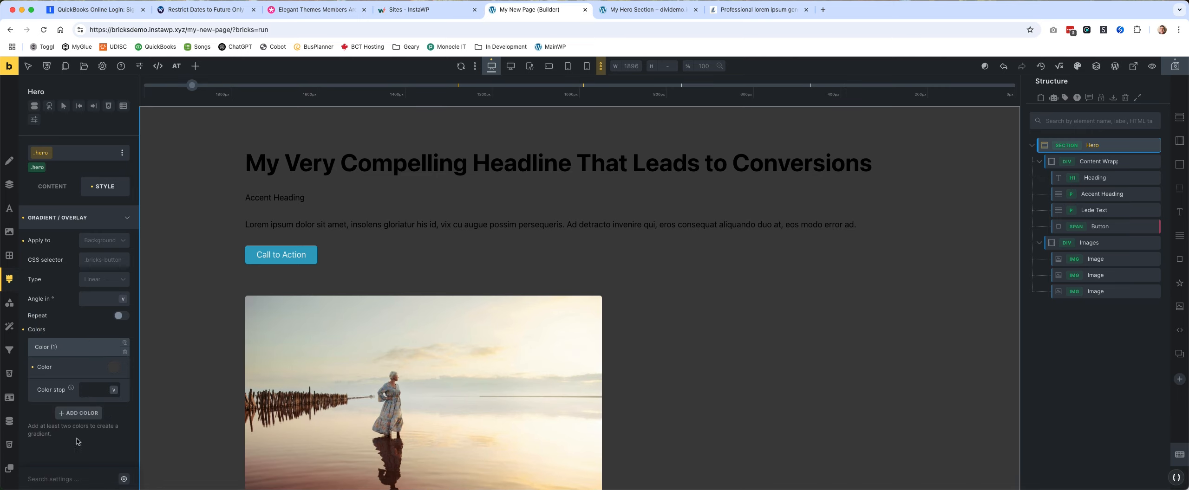
# Add a second color to the Hero section's gradient and try neutral-ultra-dark for it.
pyautogui.click(94, 414)
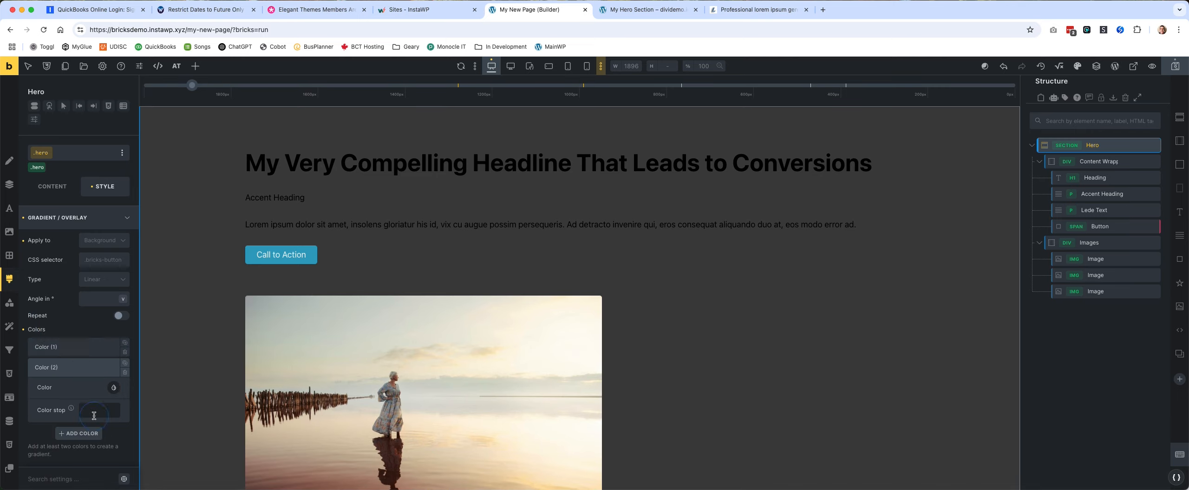
pyautogui.click(114, 389)
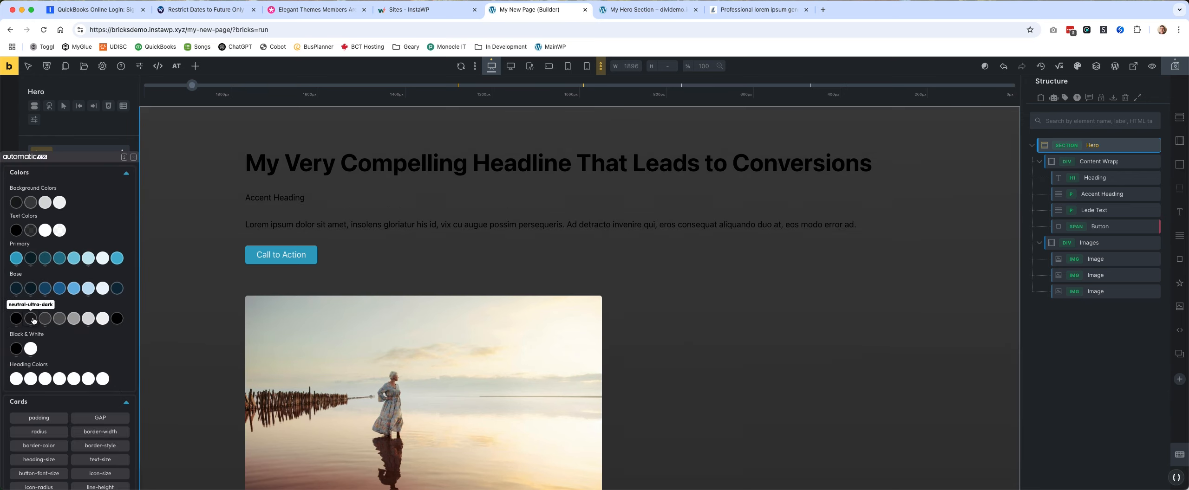
pyautogui.click(30, 320)
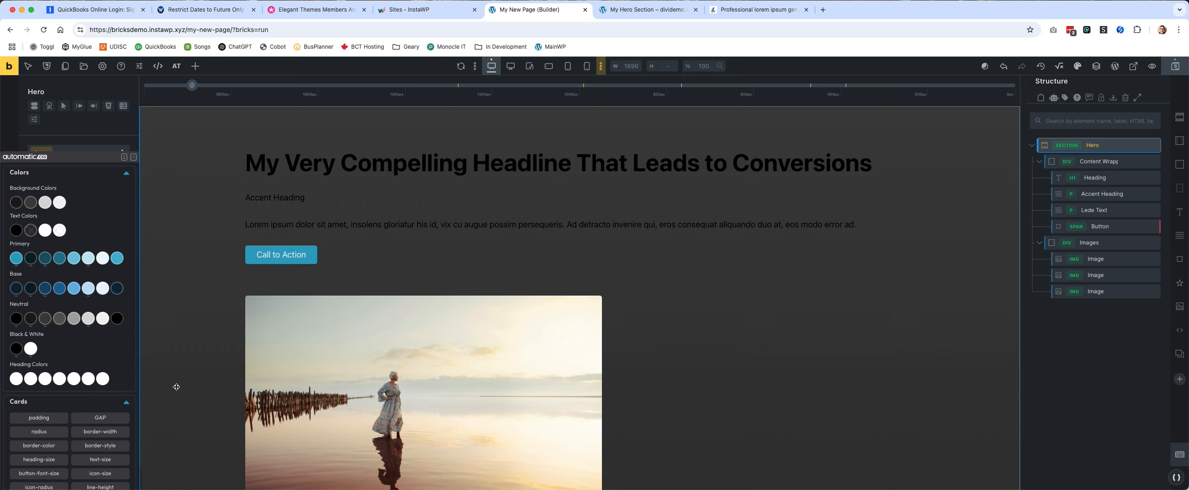
pyautogui.scroll(-15, 781, 325)
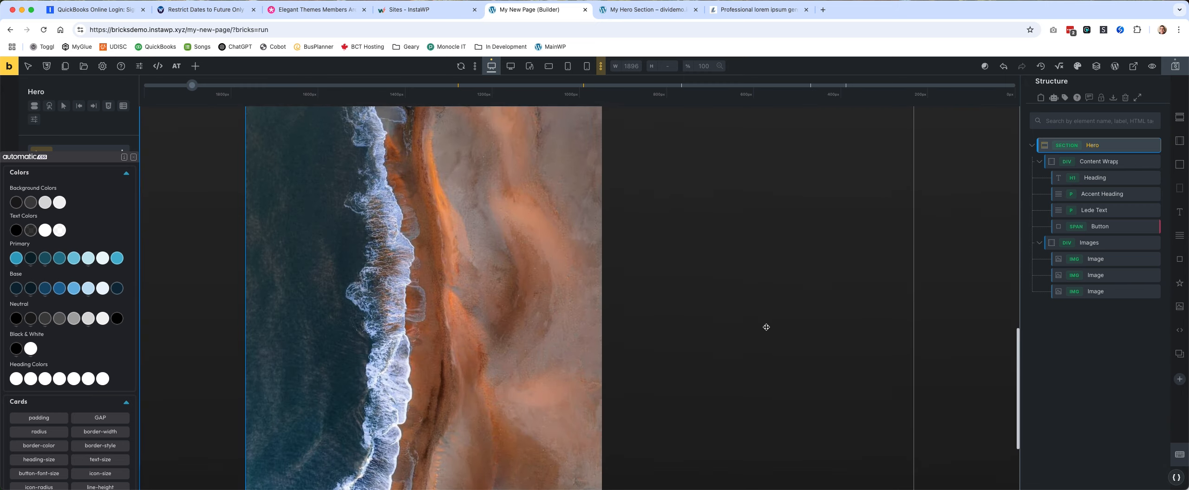
pyautogui.scroll(15, 766, 327)
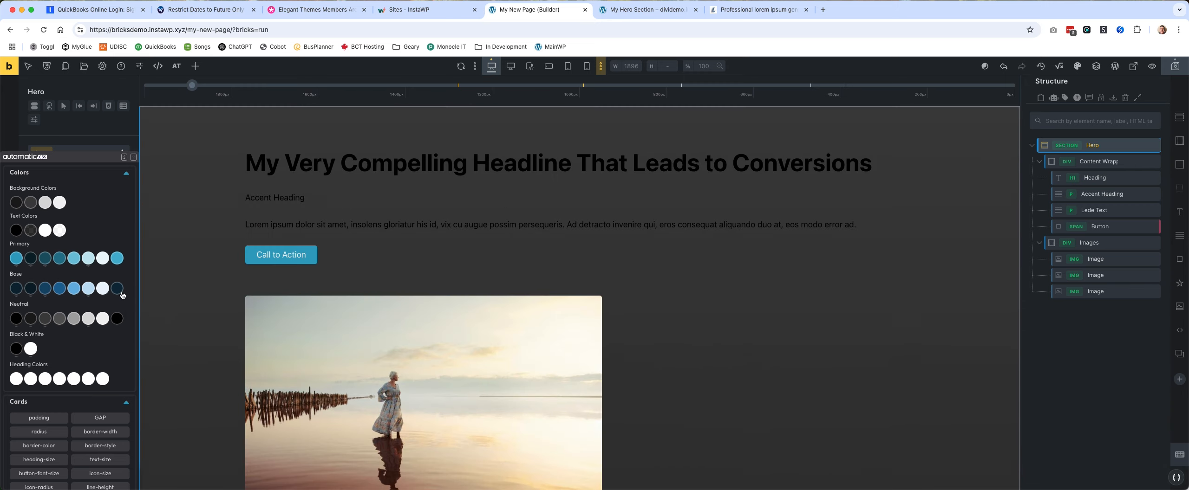
pyautogui.click(126, 173)
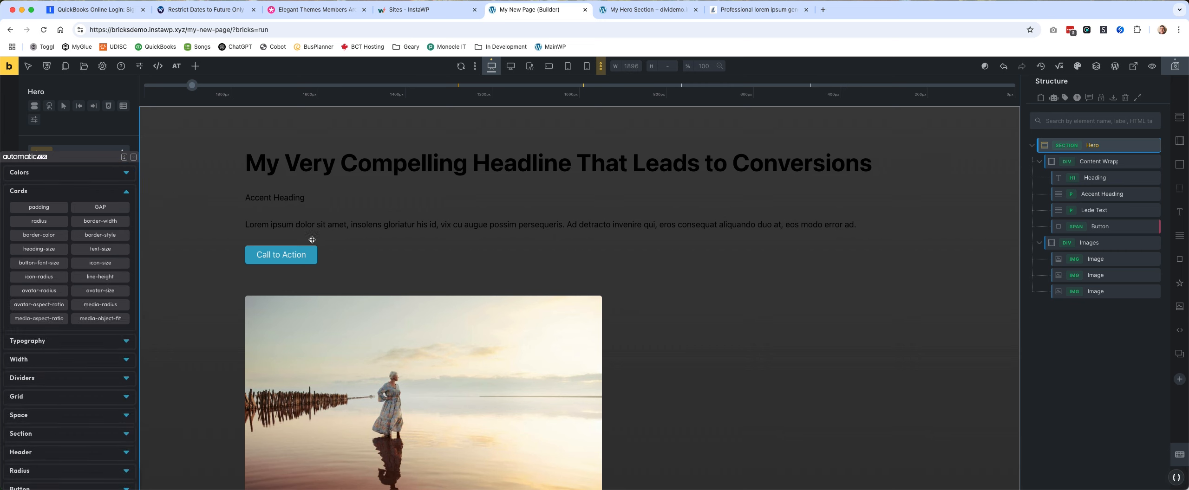
pyautogui.click(109, 128)
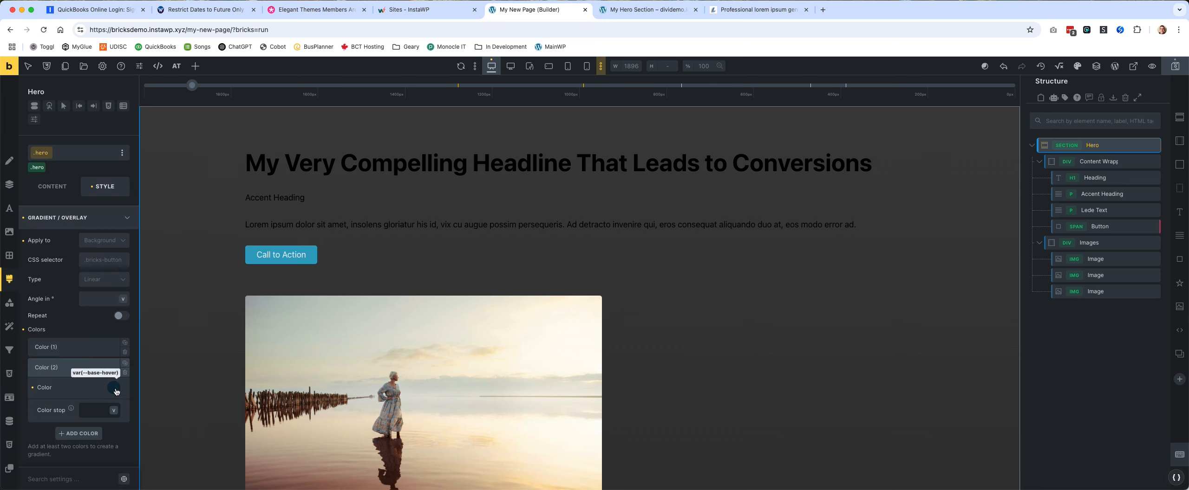
# Make the Hero section's gradient radial and set its second color to neutral-ultra-dark.
pyautogui.click(113, 284)
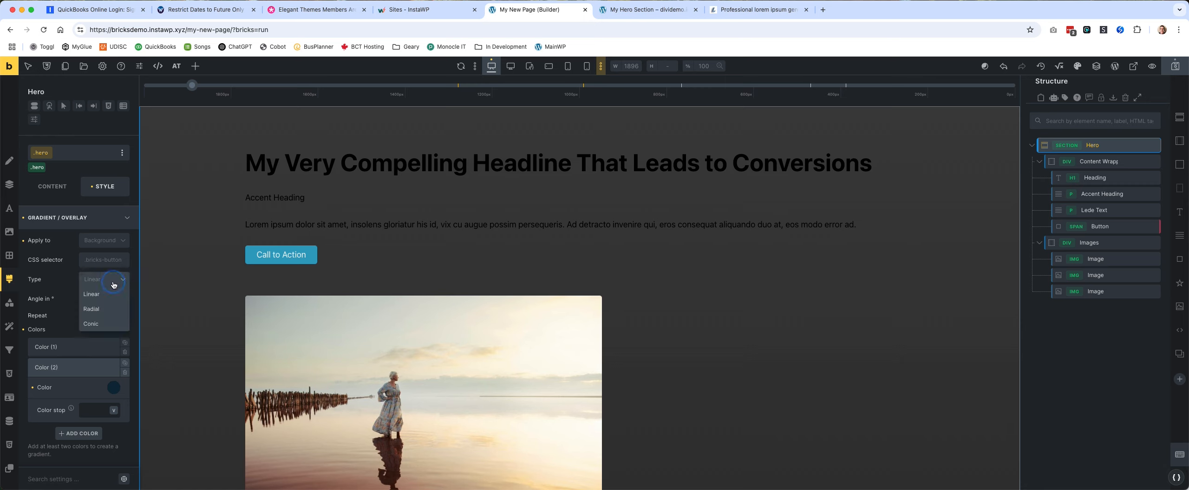
pyautogui.click(108, 309)
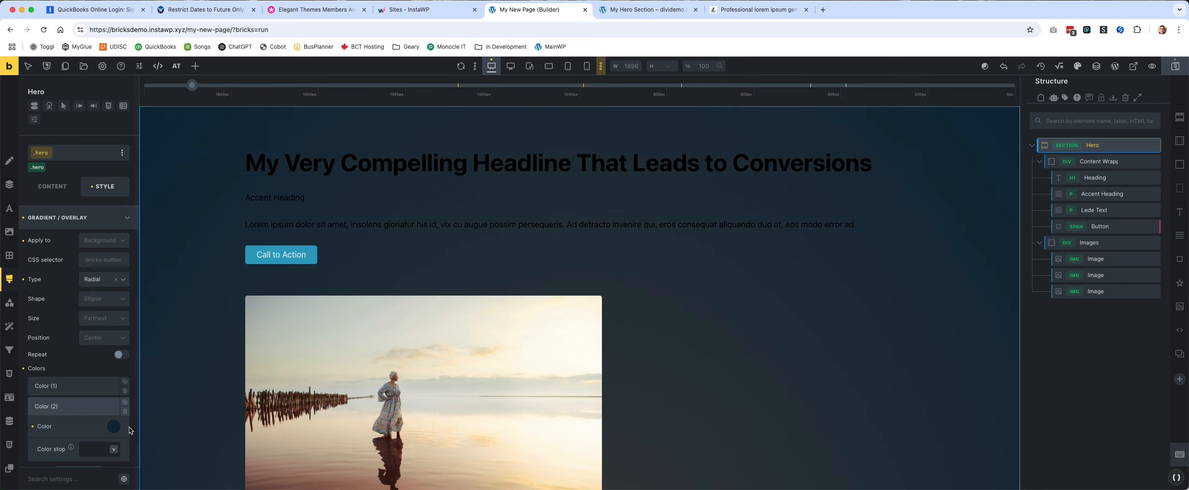
pyautogui.click(113, 427)
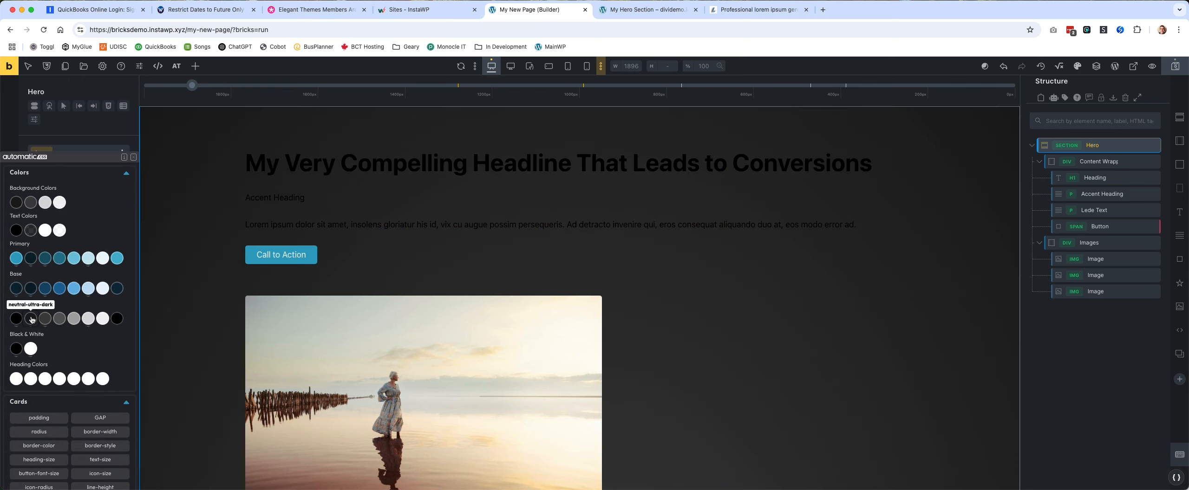
pyautogui.click(31, 320)
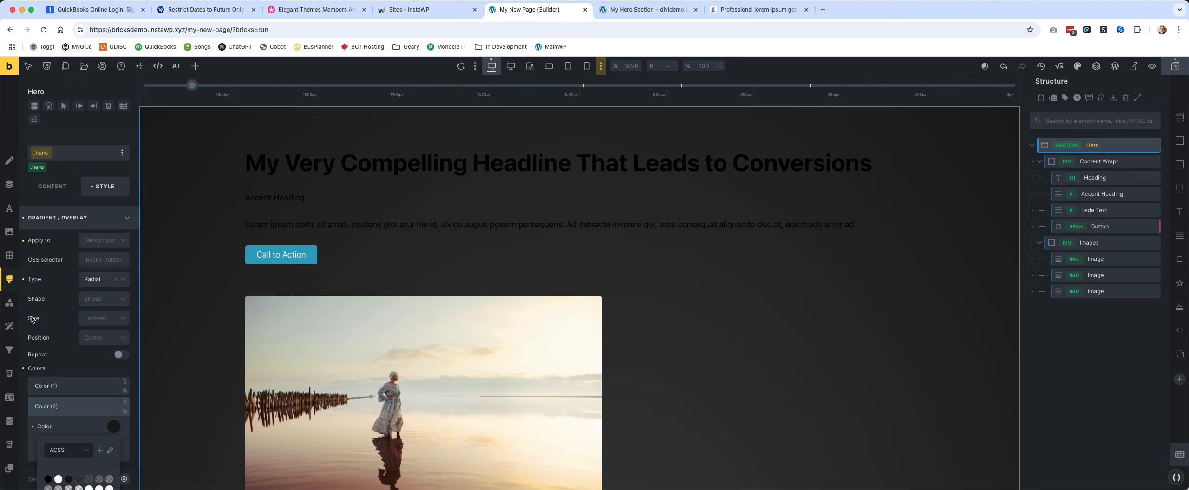
# Change the first color of the Hero section's gradient to neutral-semi-dark.
pyautogui.click(69, 386)
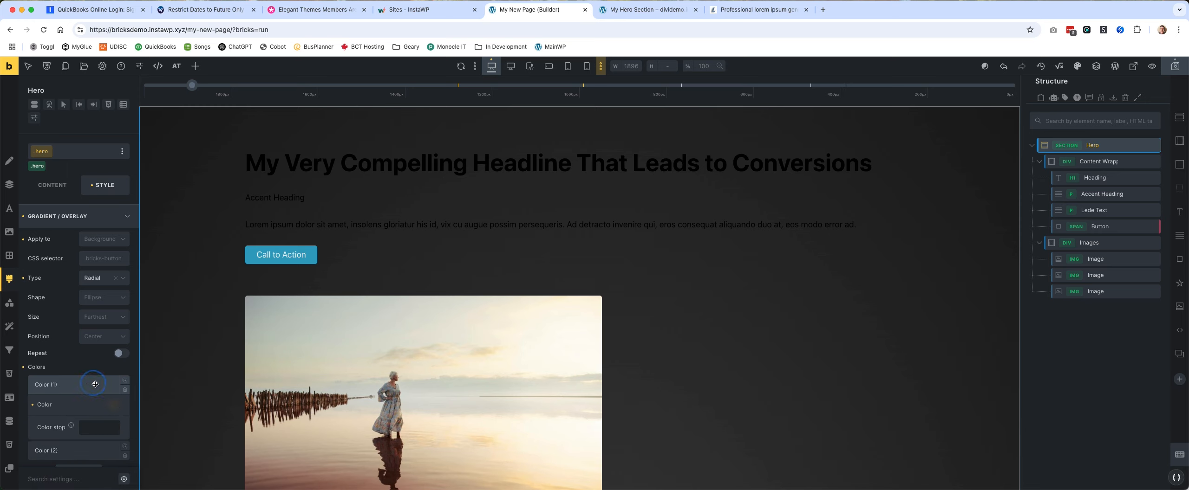
pyautogui.click(116, 408)
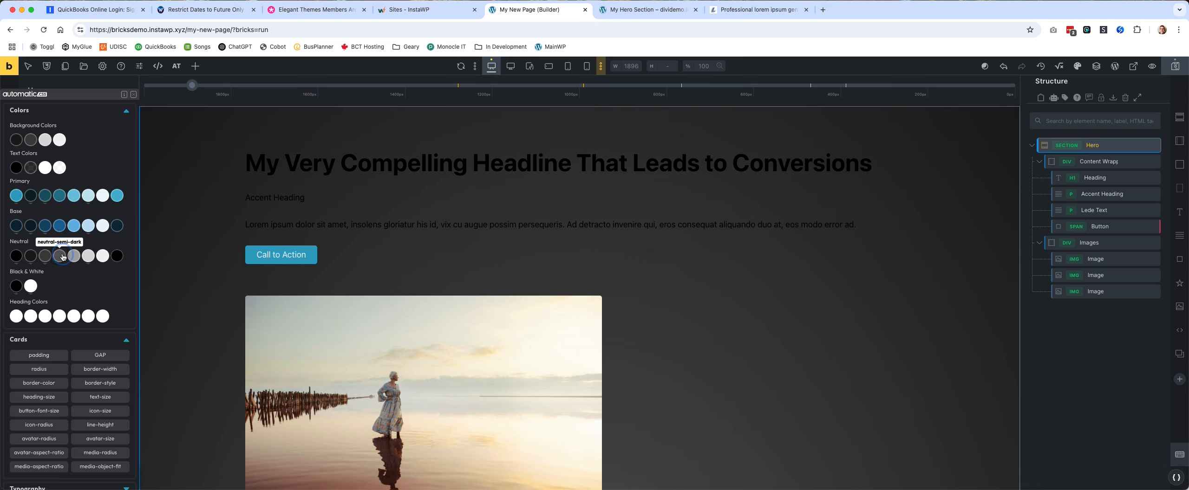
pyautogui.click(59, 256)
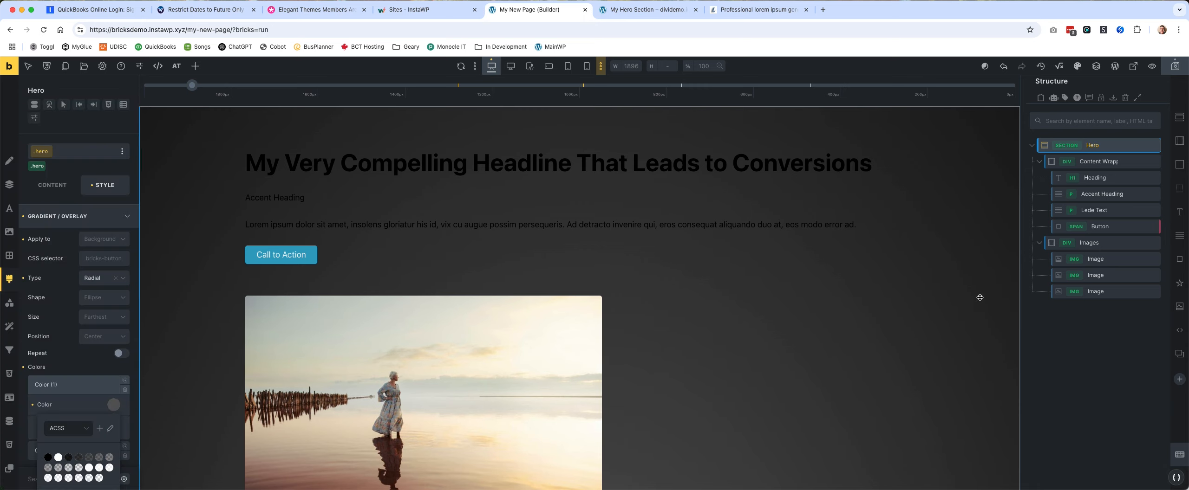
# Set the Content Wrapper's typography color to white.
pyautogui.click(1084, 163)
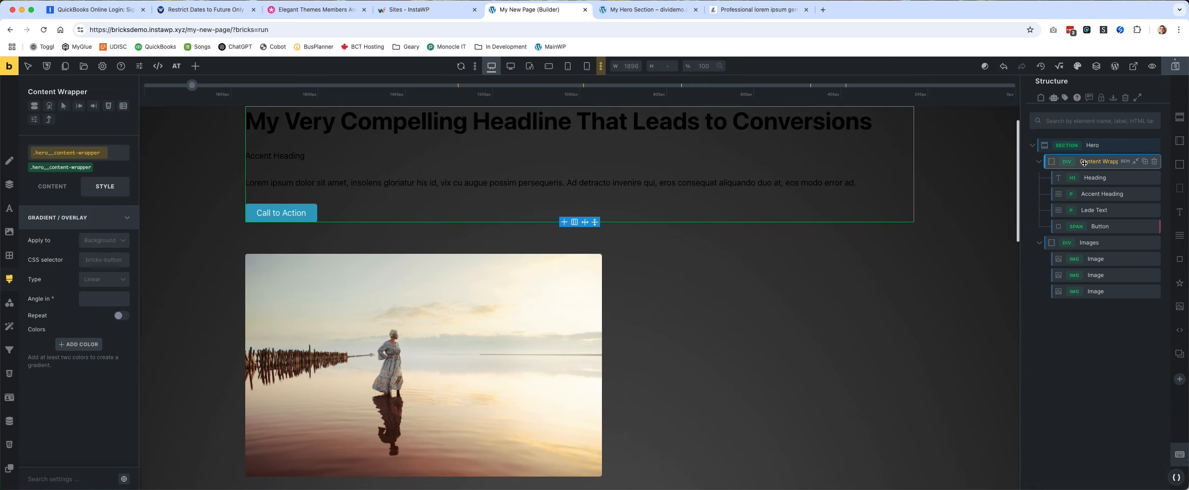
pyautogui.click(92, 221)
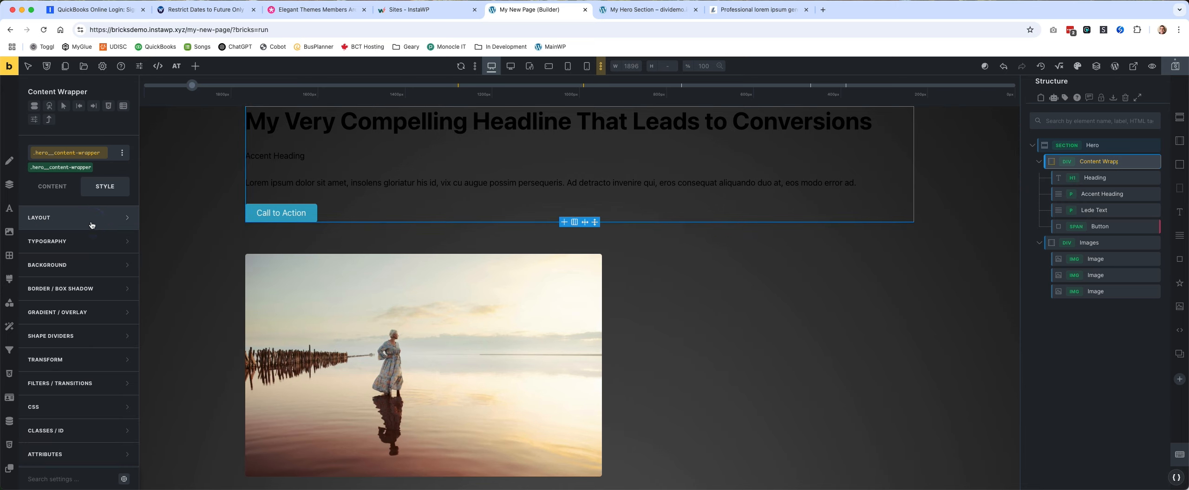
pyautogui.click(93, 256)
pyautogui.click(127, 249)
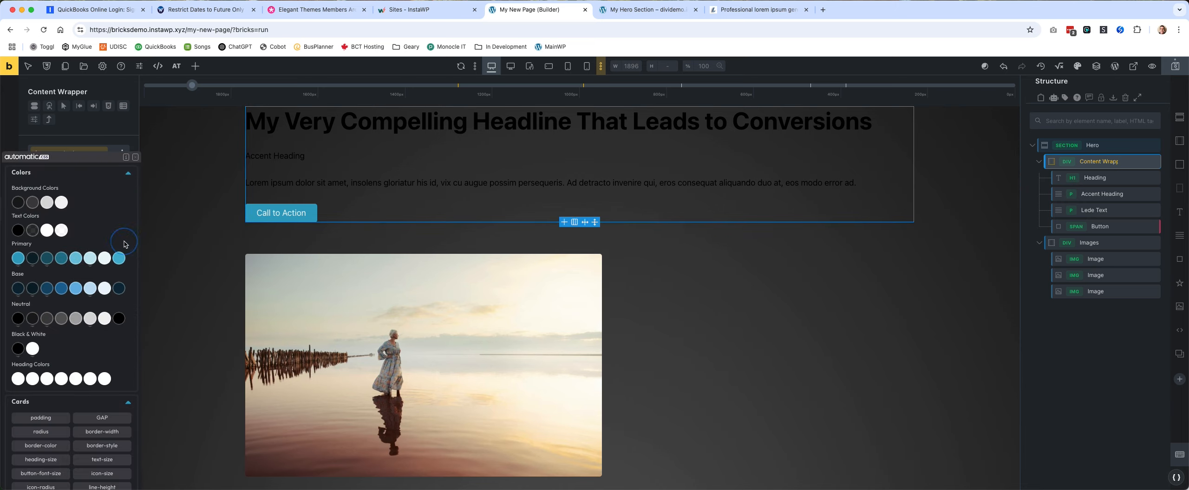
pyautogui.click(33, 348)
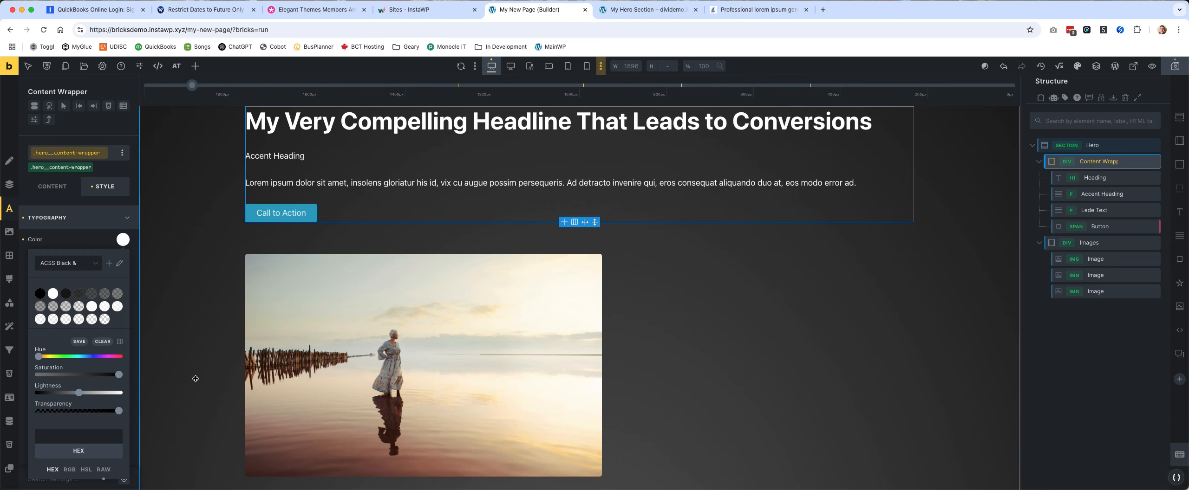
# Open the Accent Heading's text color options, save the page and view it on the front end.
pyautogui.click(294, 158)
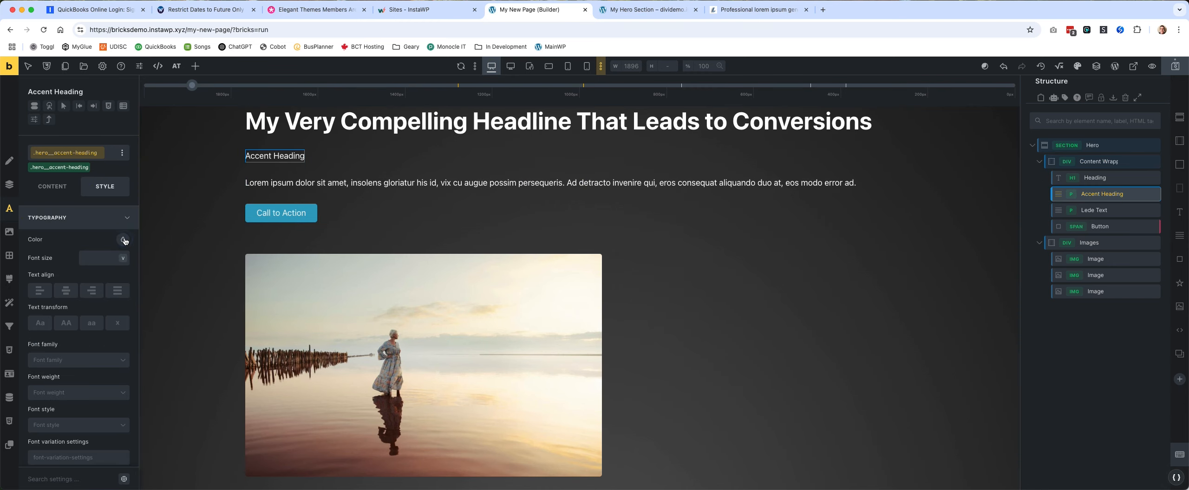
pyautogui.click(124, 240)
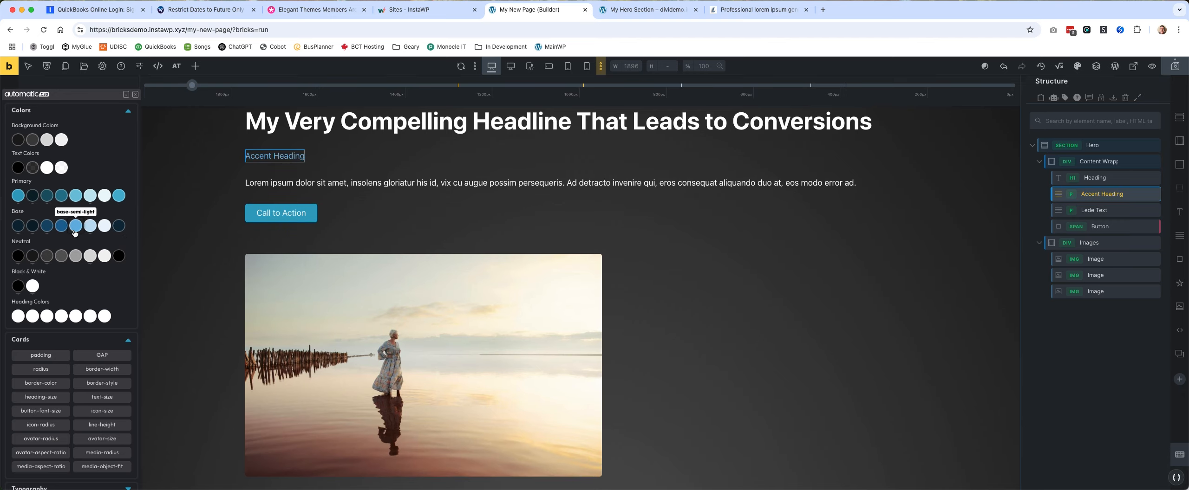
pyautogui.click(1177, 67)
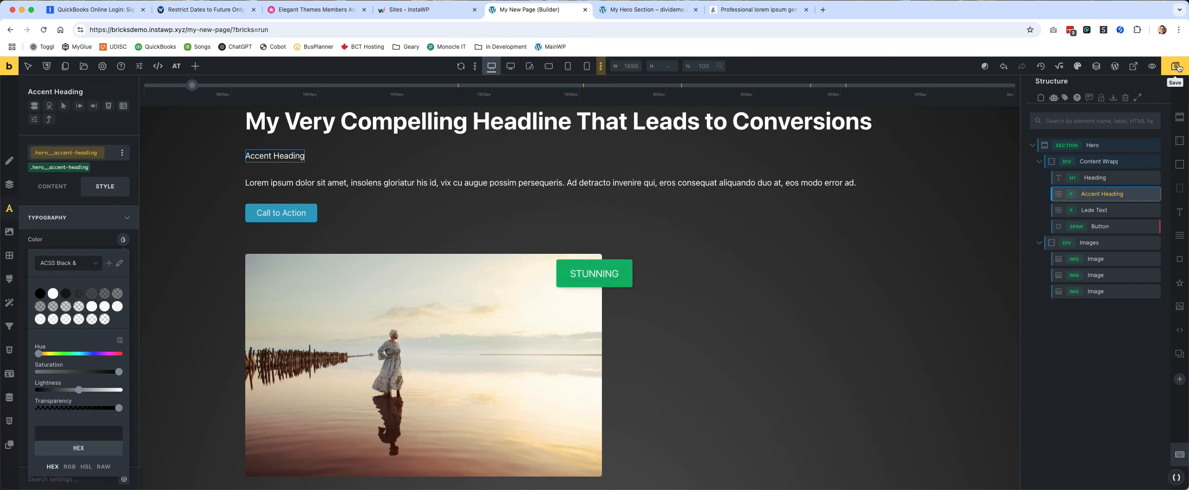
pyautogui.click(6, 69)
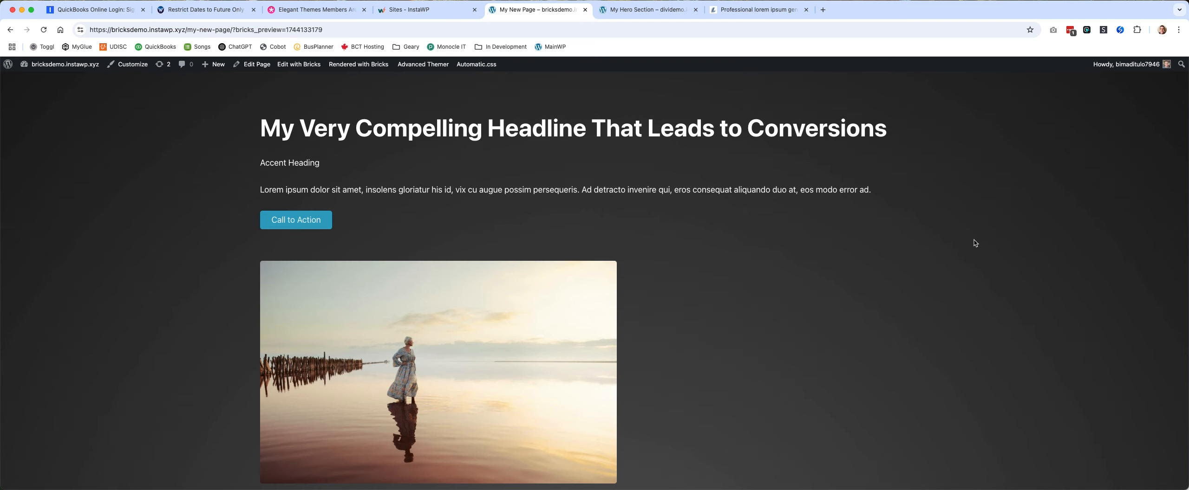
# Enable the Secondary color in the Automatic.css color palette.
pyautogui.click(483, 67)
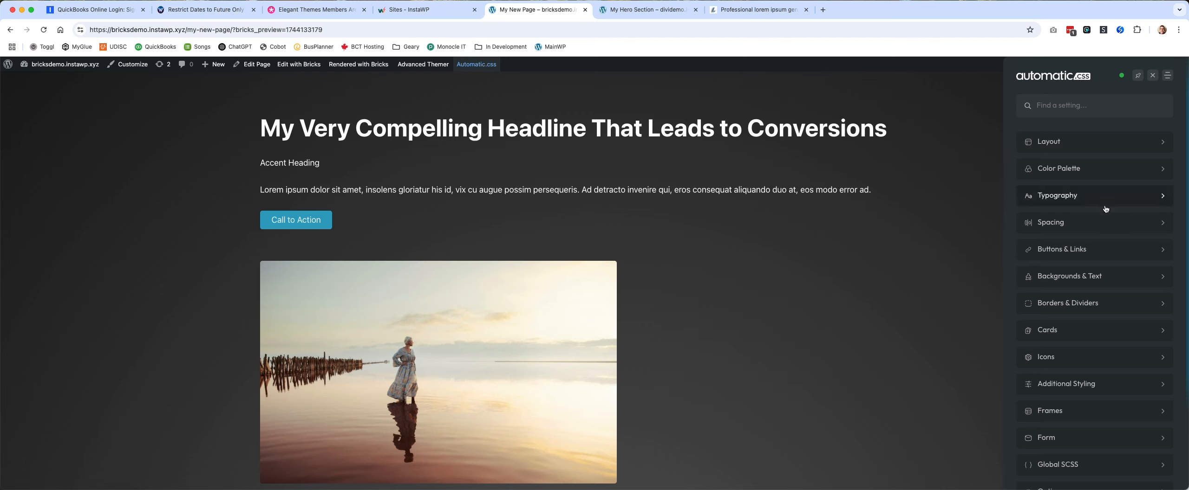
pyautogui.click(1110, 169)
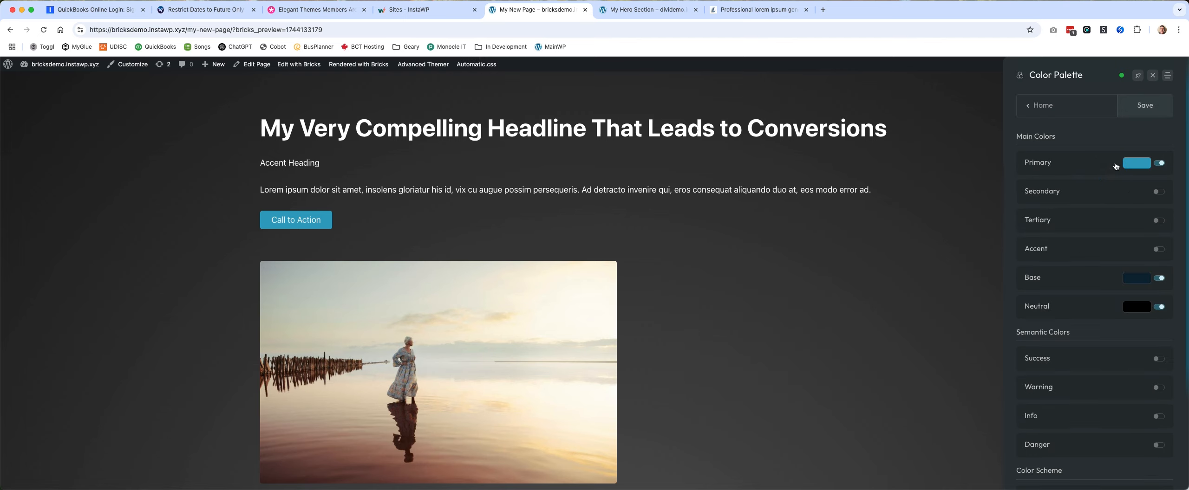
pyautogui.click(1158, 192)
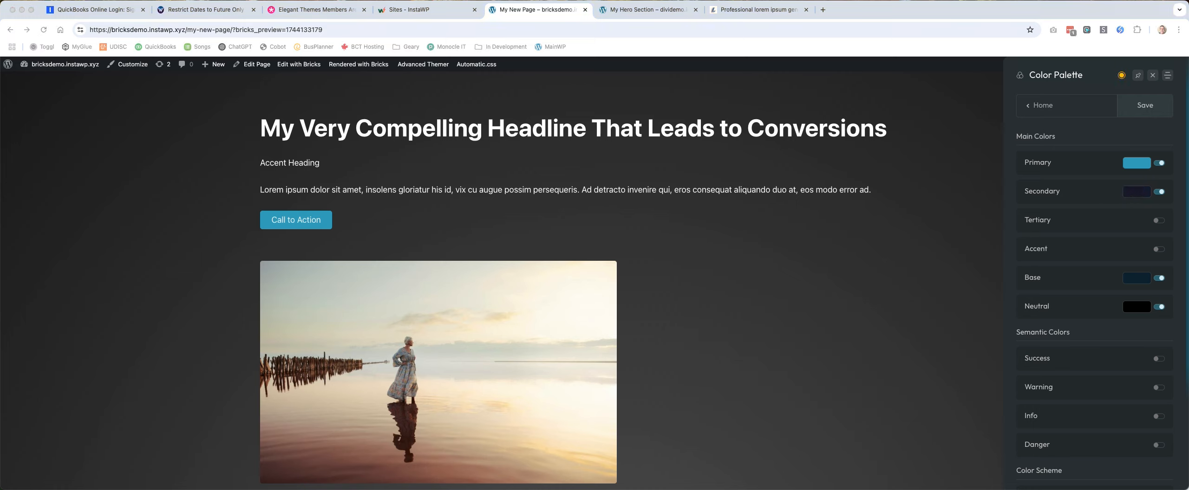
# Set the Secondary palette color to #ccc845 and save the Automatic.css settings.
pyautogui.click(1141, 196)
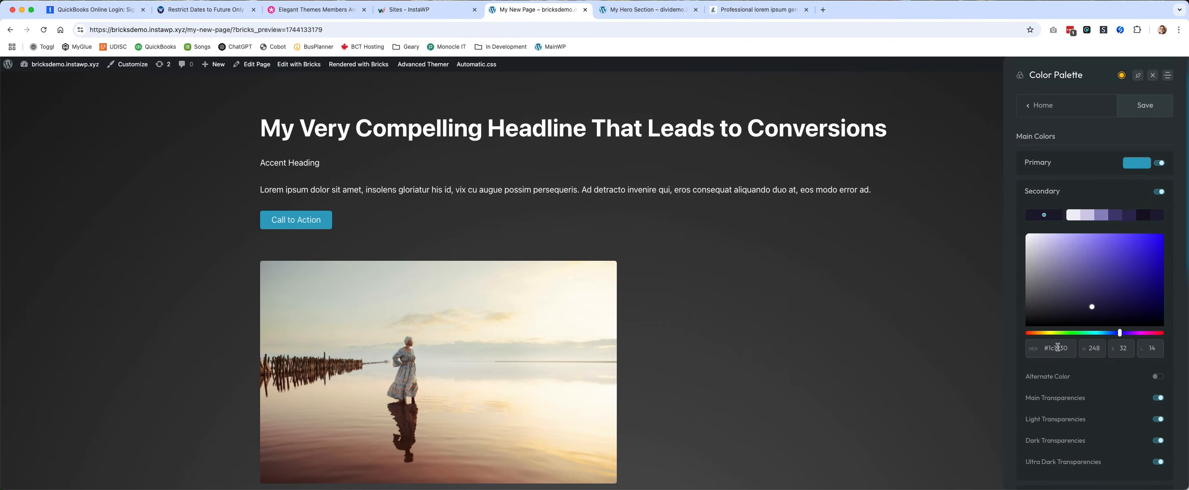
pyautogui.doubleClick(1058, 347)
pyautogui.press('super+v')
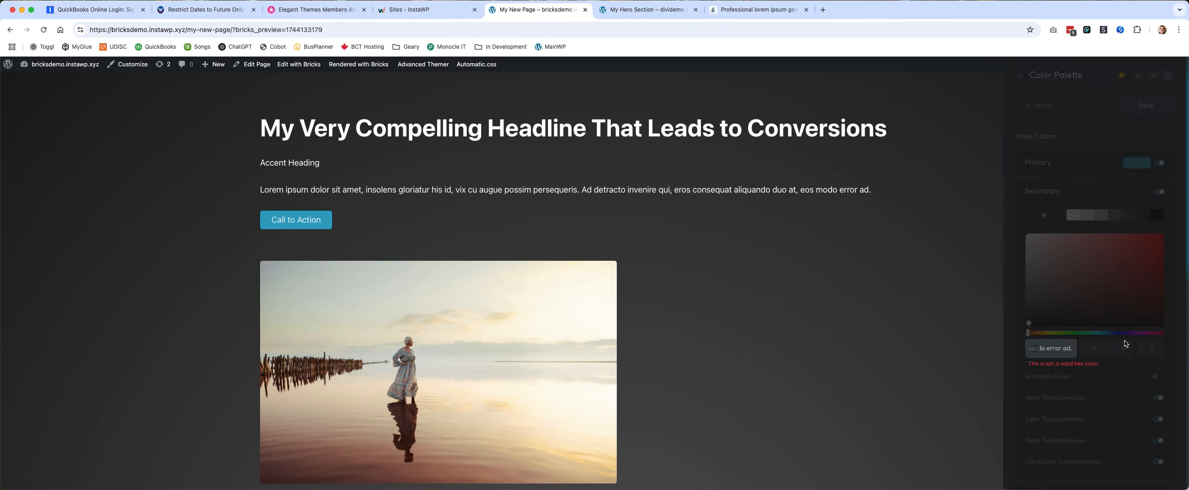
pyautogui.tripleClick(1069, 351)
pyautogui.write('ccc845')
pyautogui.write('#')
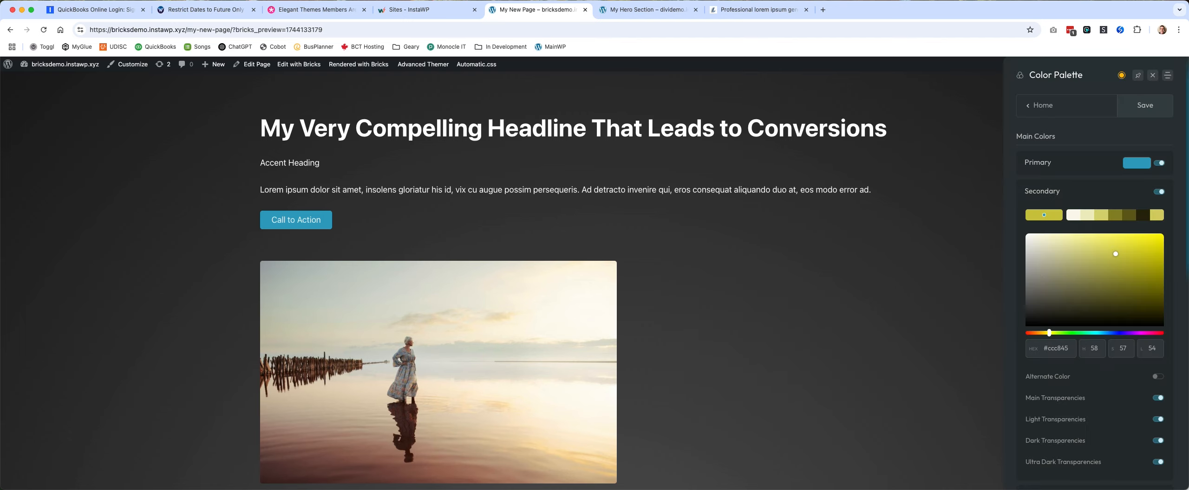
pyautogui.click(1151, 116)
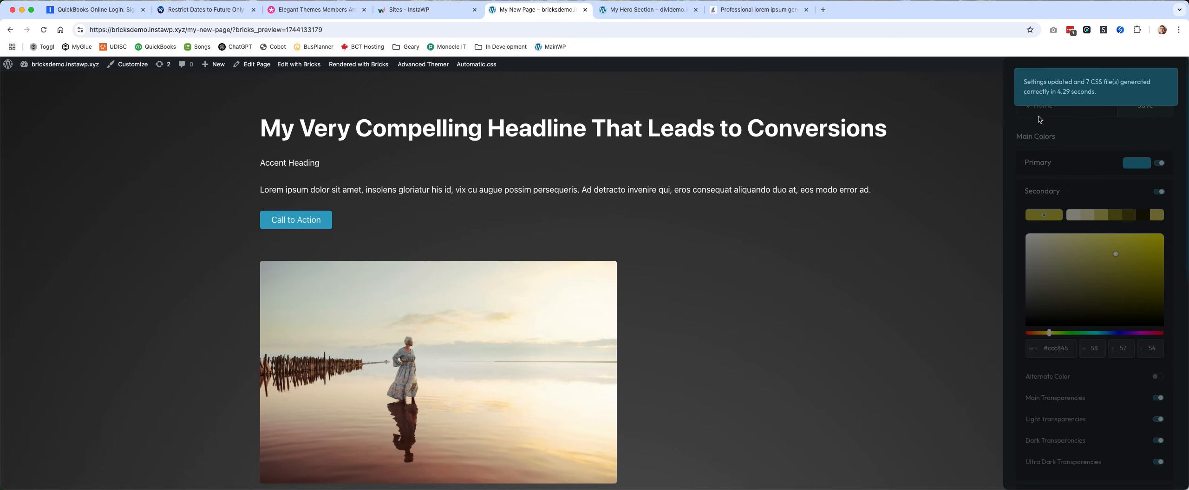
# Set the desktop base heading size to 24 px in the Automatic.css typography settings.
pyautogui.click(1031, 109)
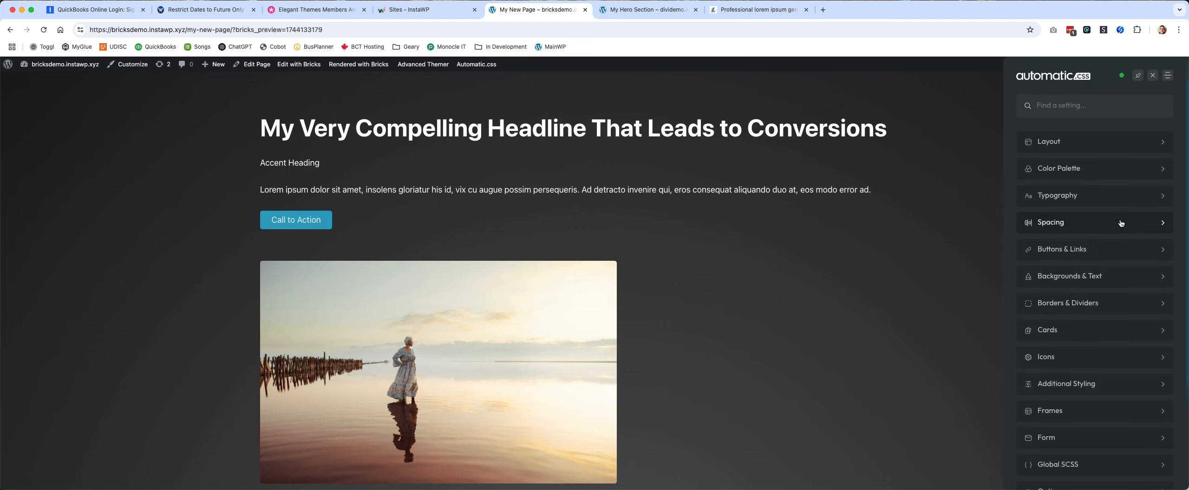
pyautogui.click(1108, 200)
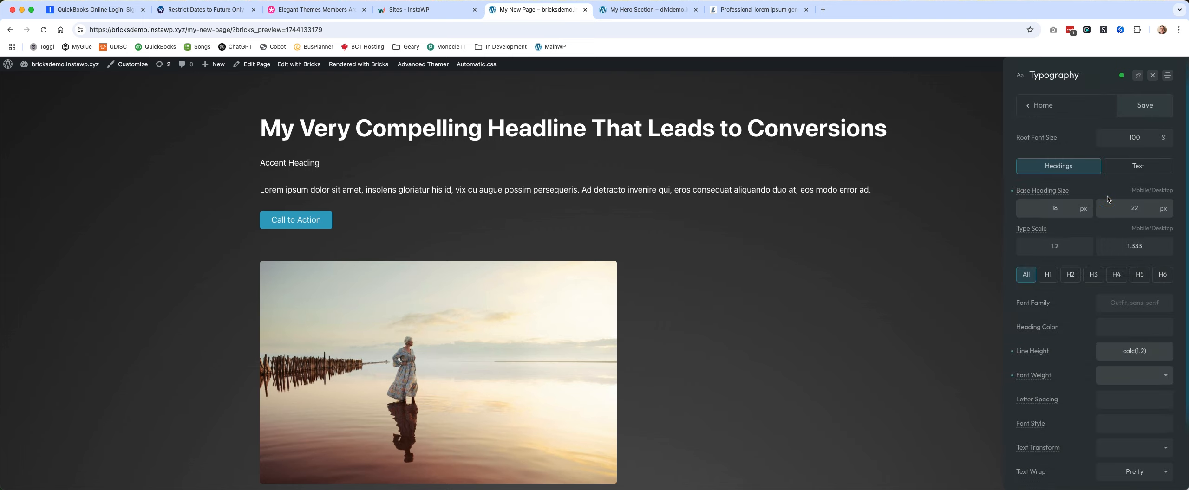
pyautogui.doubleClick(1145, 210)
pyautogui.write('24')
# Set the desktop heading type scale to 1.414 and check the H1-specific options before returning to the settings for all headings.
pyautogui.doubleClick(1156, 250)
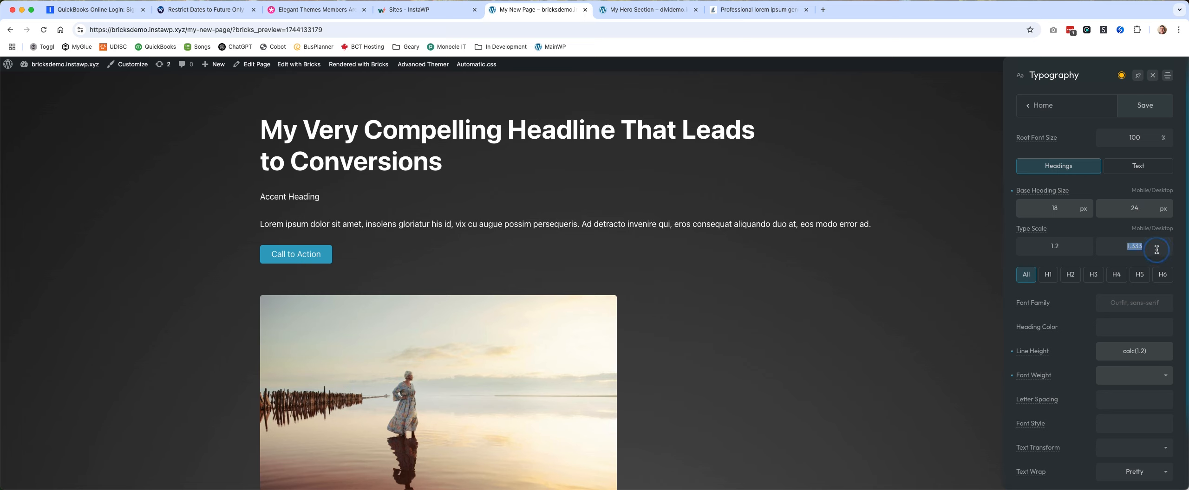
pyautogui.write('1.414')
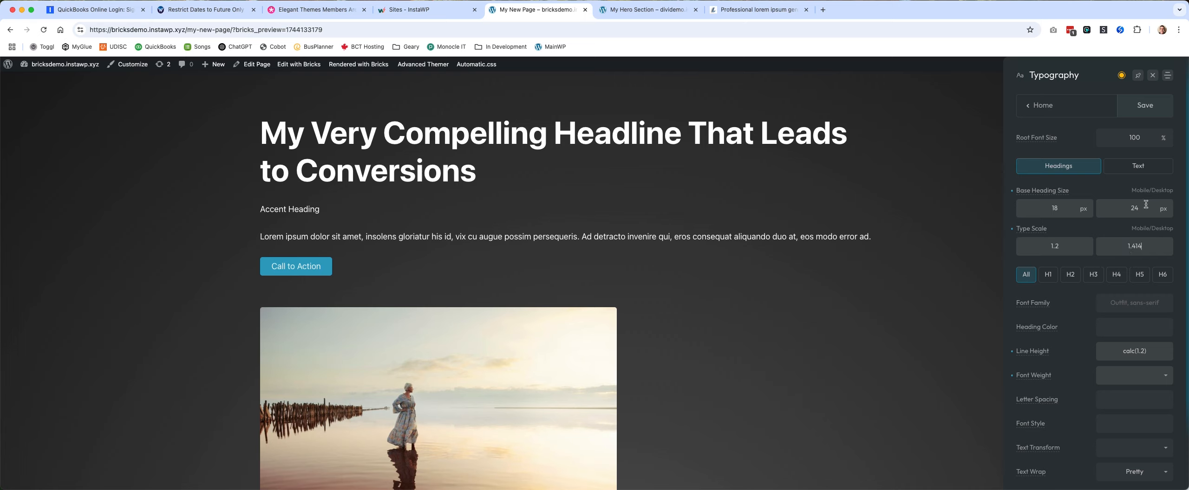
pyautogui.click(1048, 275)
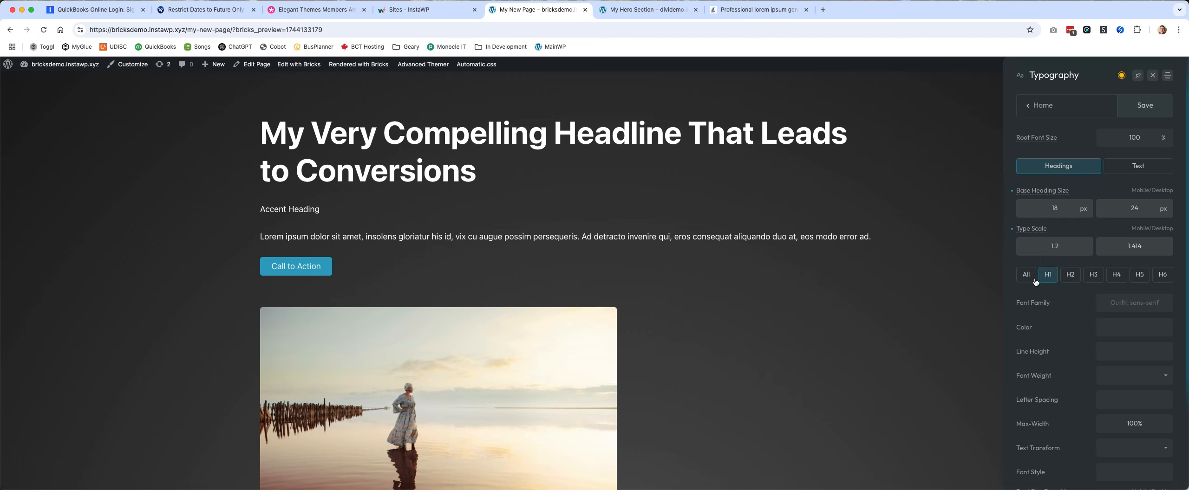
pyautogui.click(1027, 275)
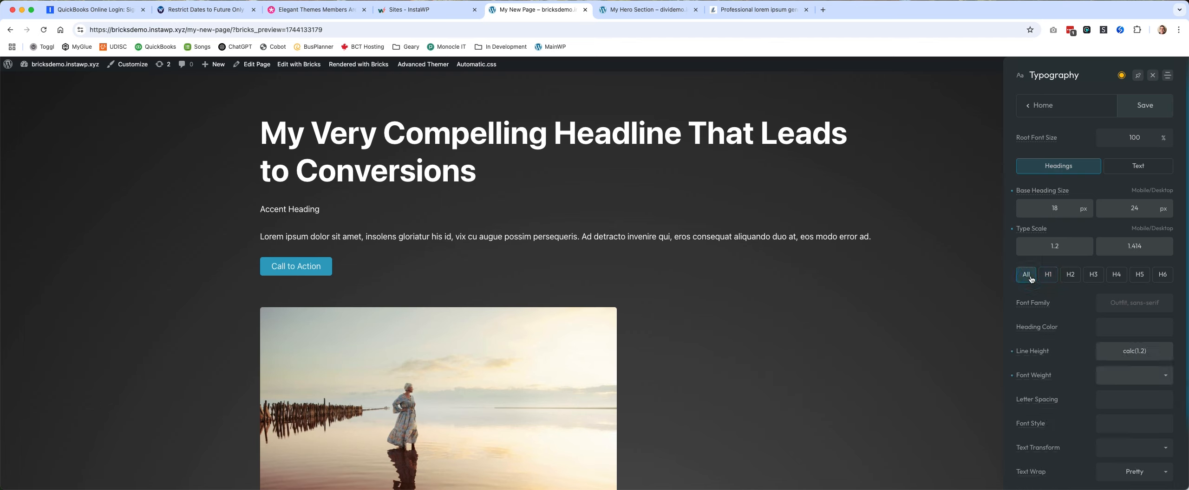
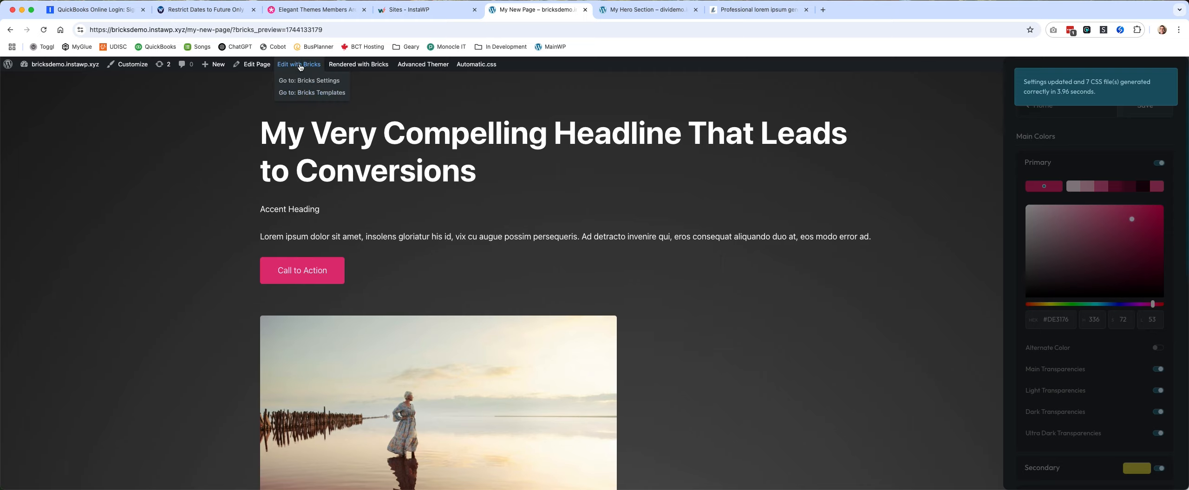
# Open the page in the Bricks editor and center the Content Wrapper's cross-axis alignment and text alignment.
pyautogui.click(299, 65)
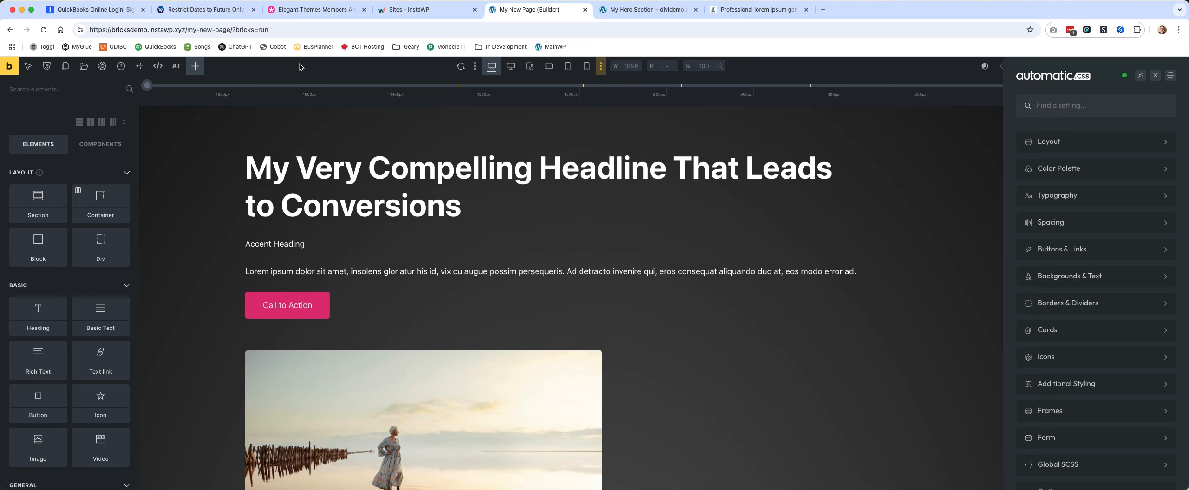
pyautogui.click(706, 247)
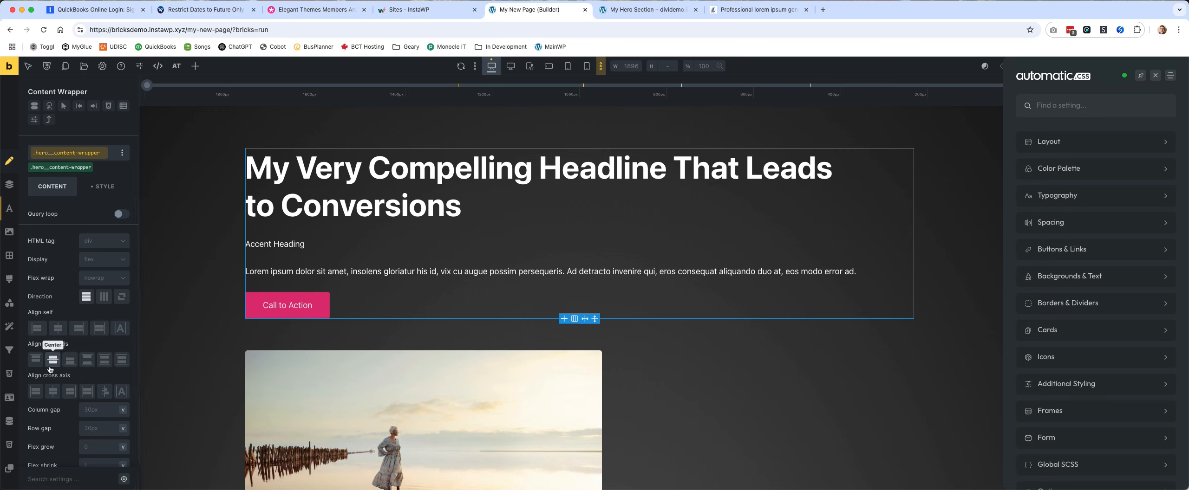
pyautogui.click(54, 391)
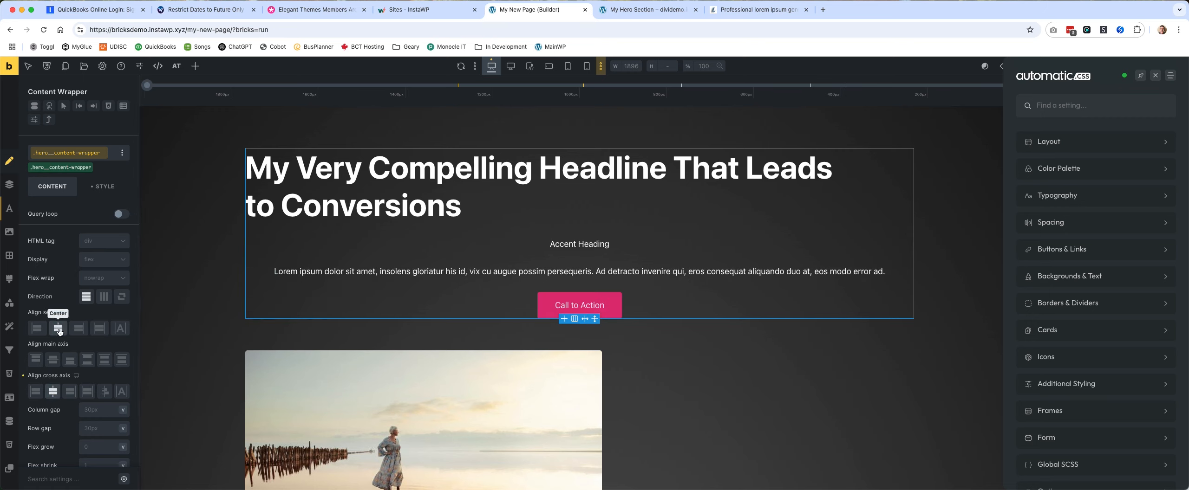
pyautogui.click(103, 186)
pyautogui.click(87, 241)
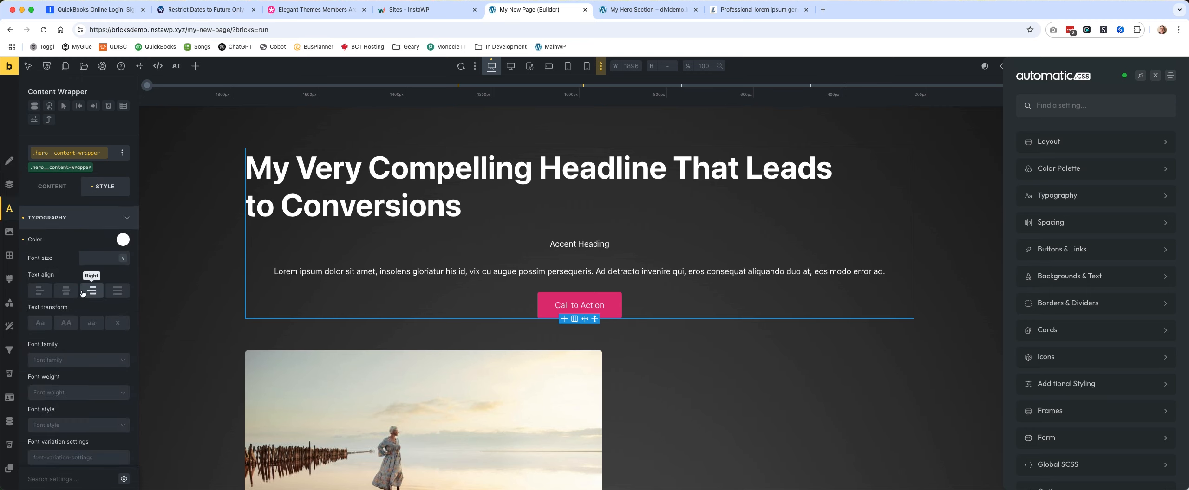
pyautogui.click(66, 291)
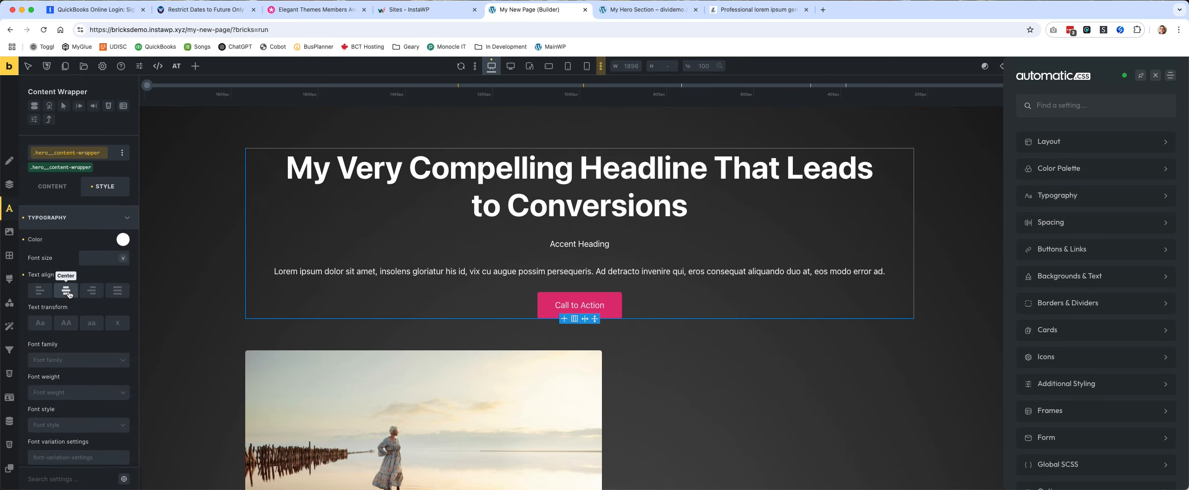
# Set the Content Wrapper's width to 100% and its maximum width to 800.
pyautogui.click(99, 215)
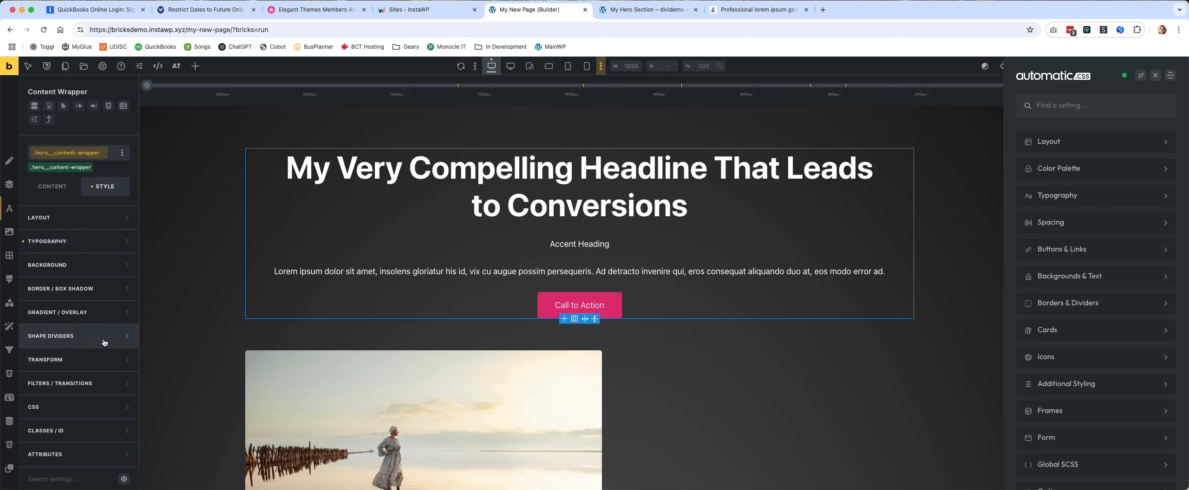
pyautogui.click(104, 225)
pyautogui.scroll(-3, 101, 282)
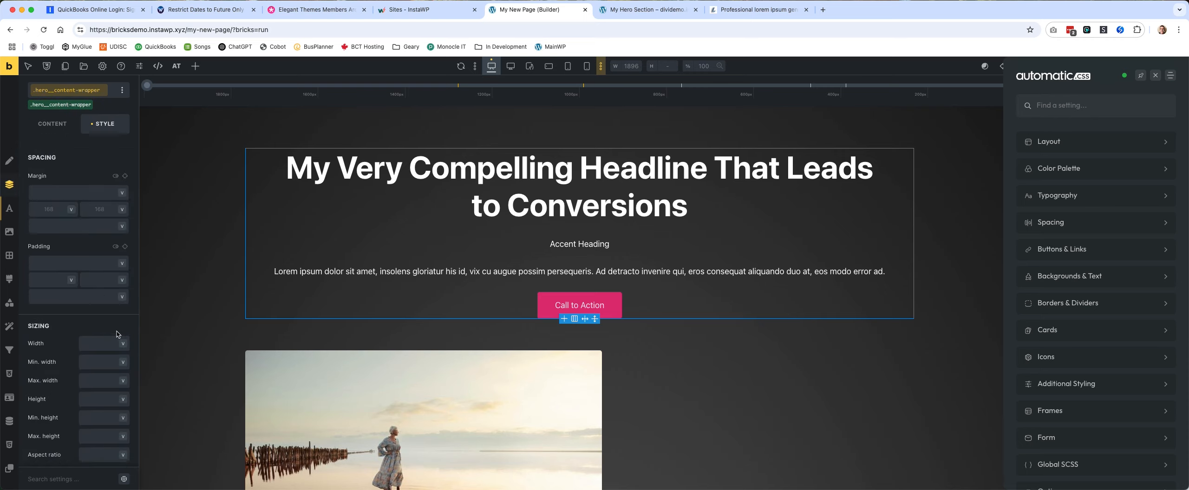
pyautogui.scroll(-3, 116, 334)
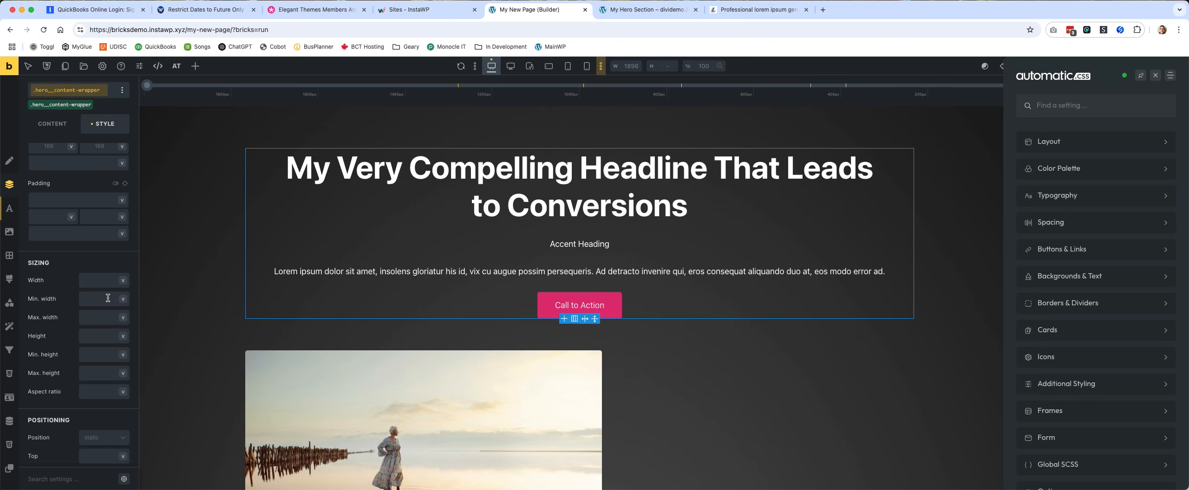
pyautogui.click(98, 280)
pyautogui.write('100%')
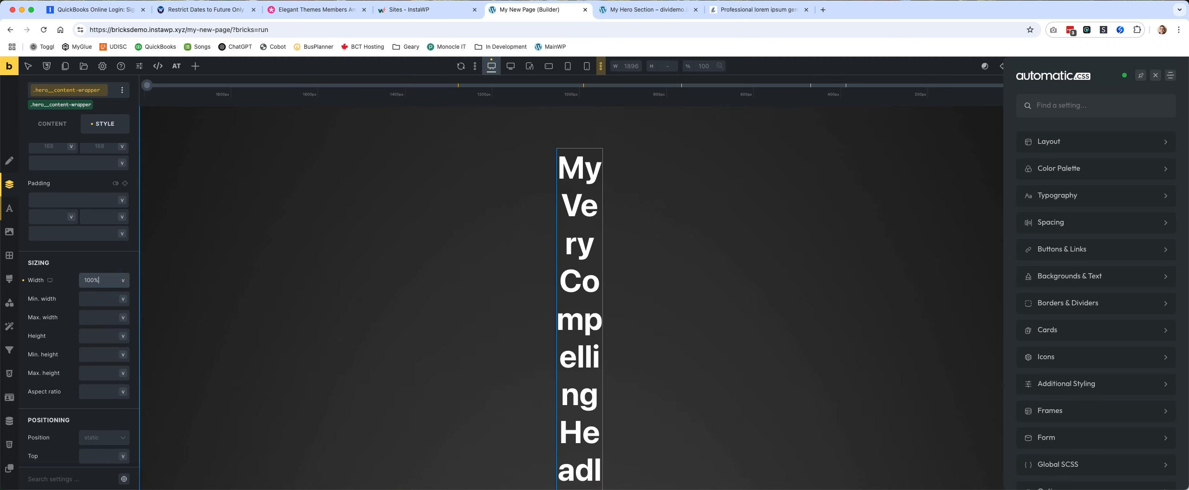
pyautogui.click(95, 318)
pyautogui.write('800')
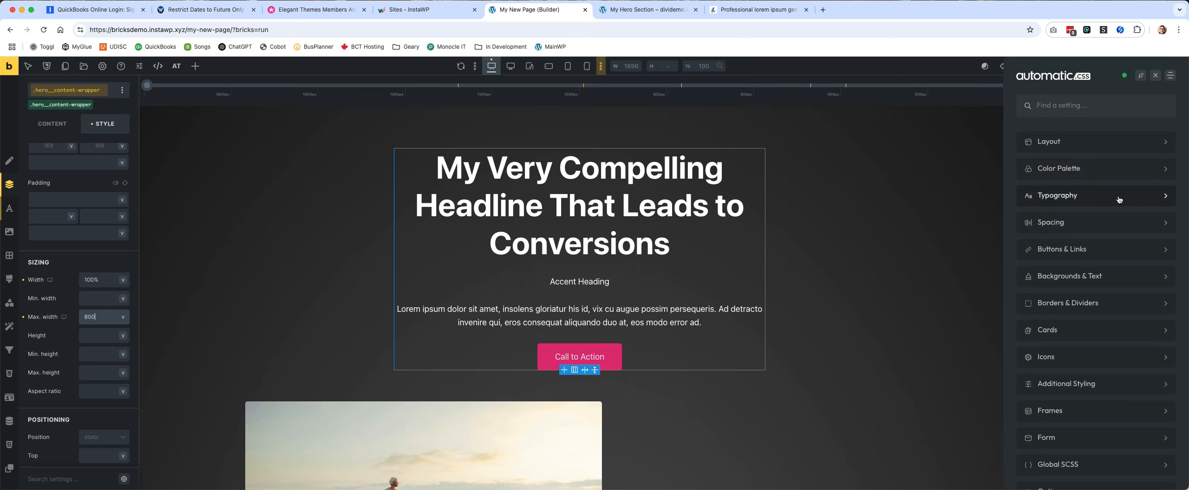
# Set the desktop heading type scale to 1.333 in the Automatic.css typography settings and save.
pyautogui.click(1119, 200)
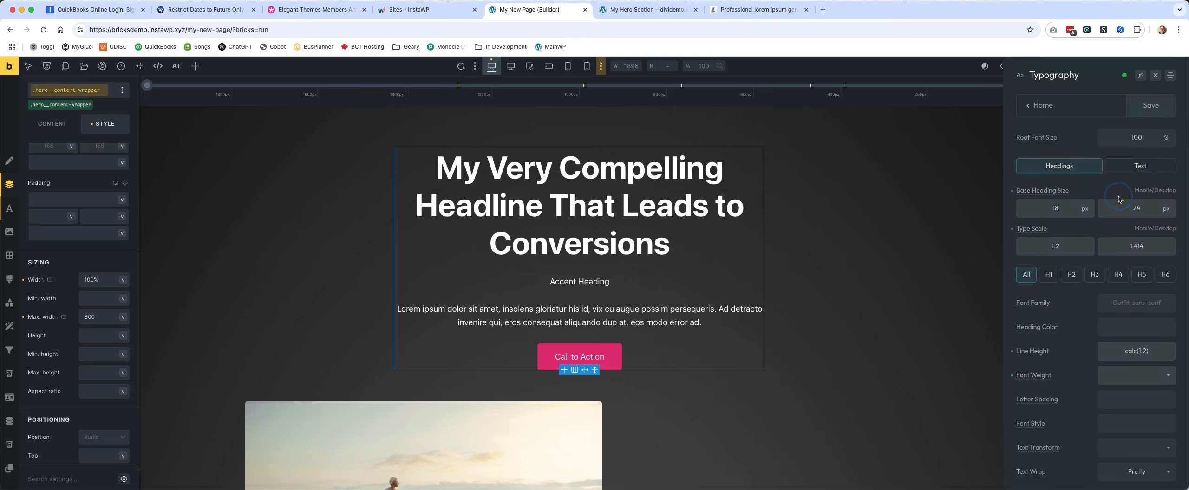
pyautogui.doubleClick(1153, 247)
pyautogui.write('1.333')
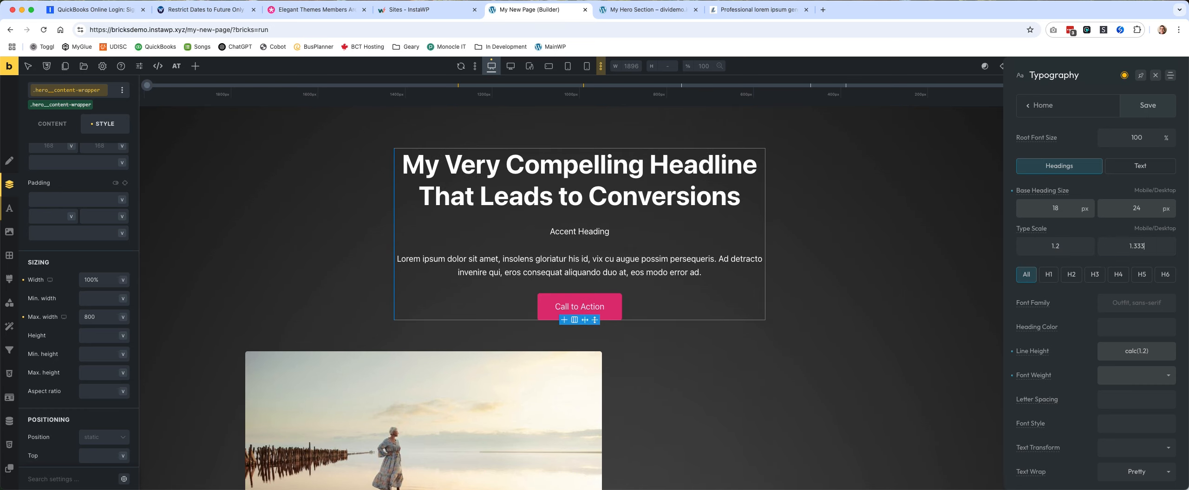
pyautogui.click(1147, 105)
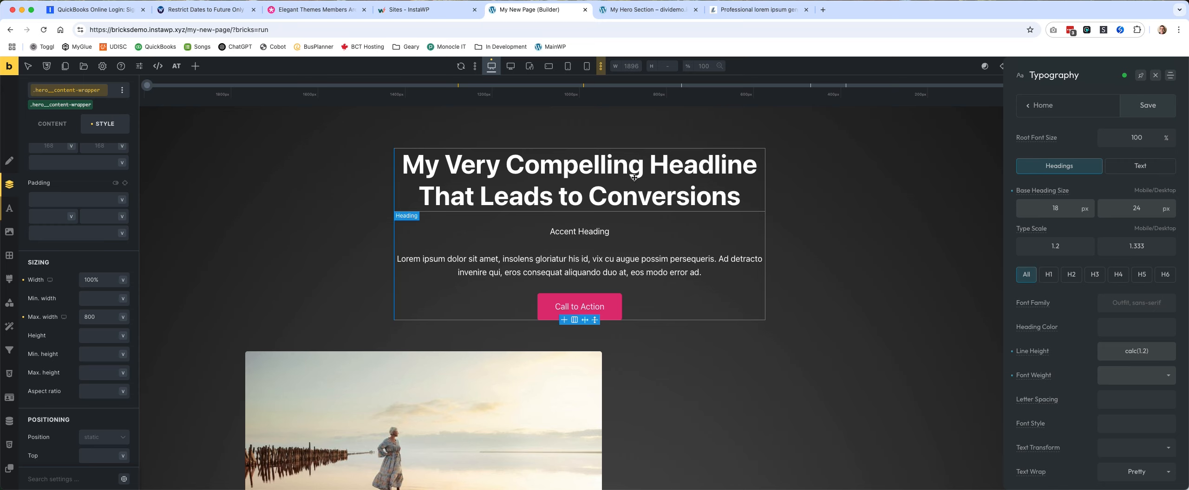
# Try to apply the Secondary color to the accent heading's text.
pyautogui.click(589, 232)
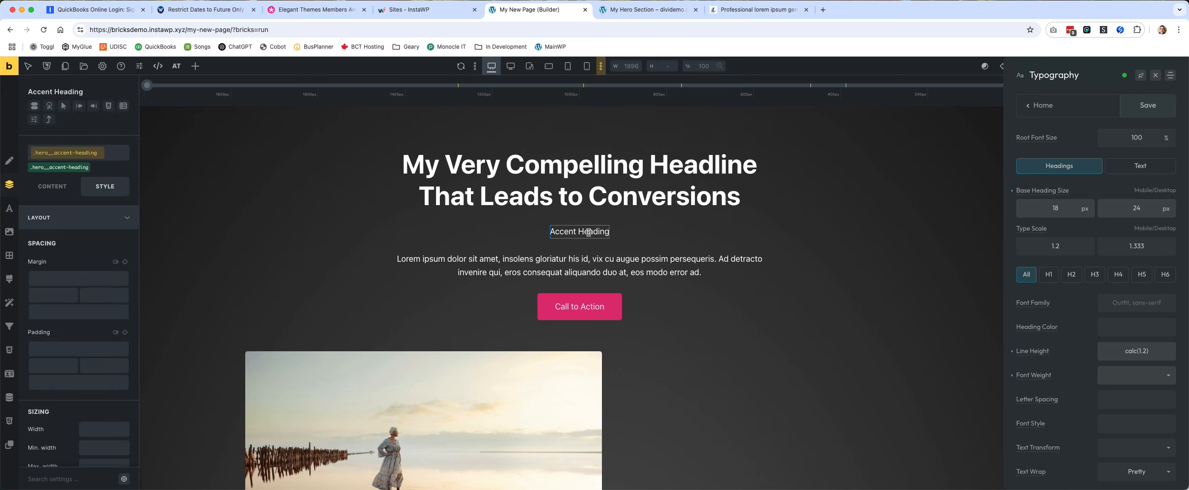
pyautogui.click(52, 186)
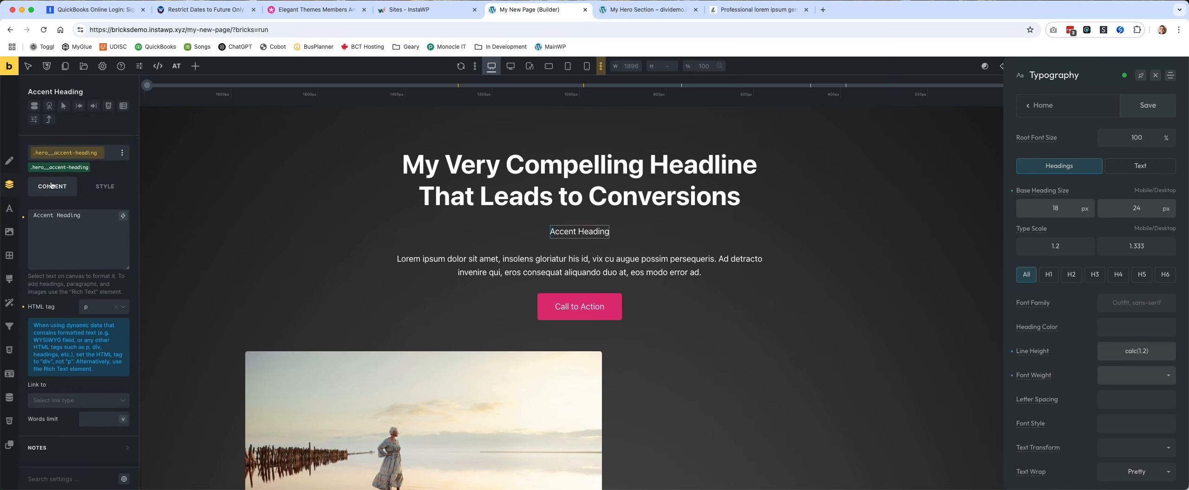
pyautogui.click(96, 191)
pyautogui.scroll(-2, 86, 248)
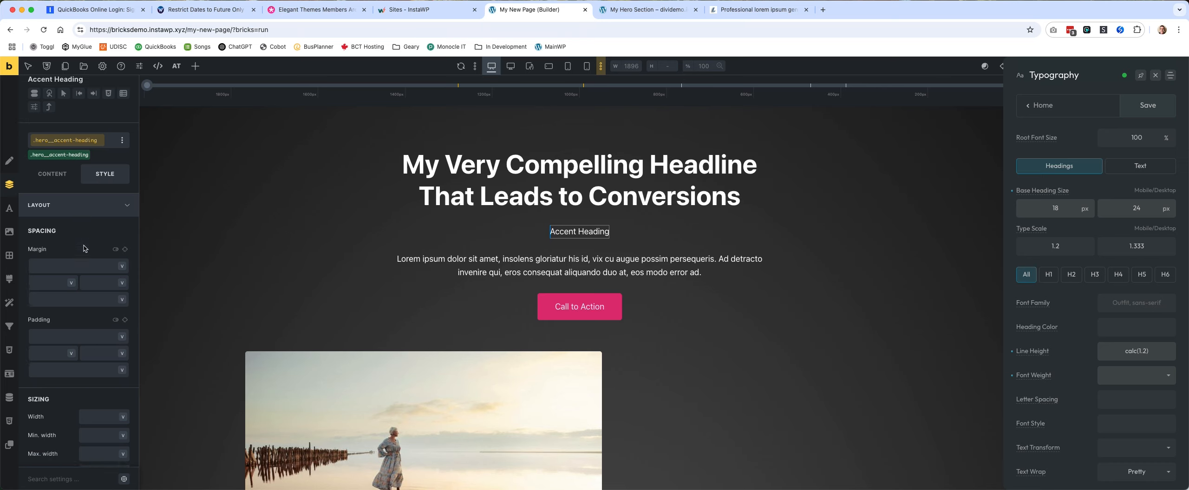
pyautogui.scroll(2, 86, 248)
pyautogui.click(89, 228)
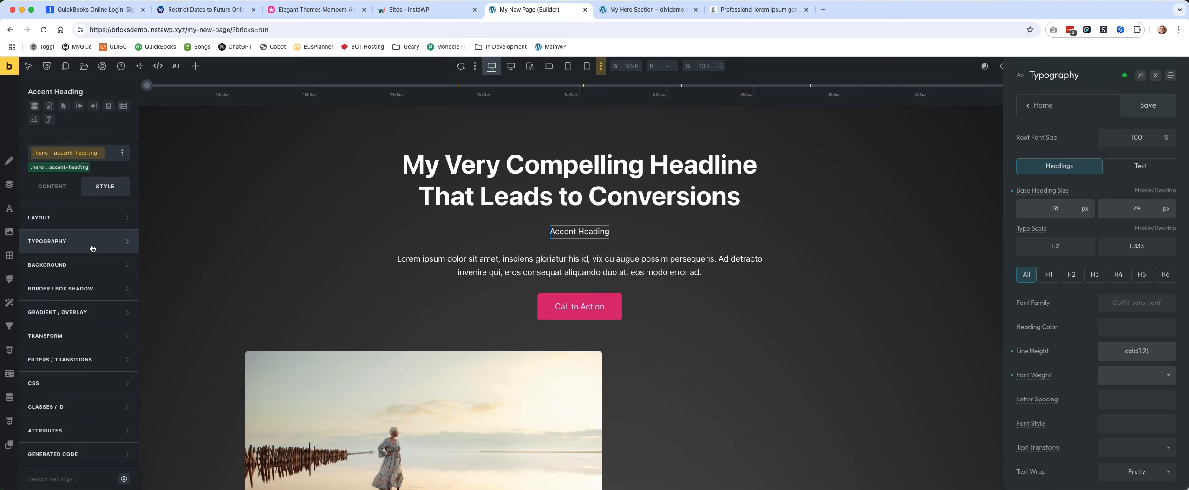
pyautogui.click(90, 246)
pyautogui.click(123, 241)
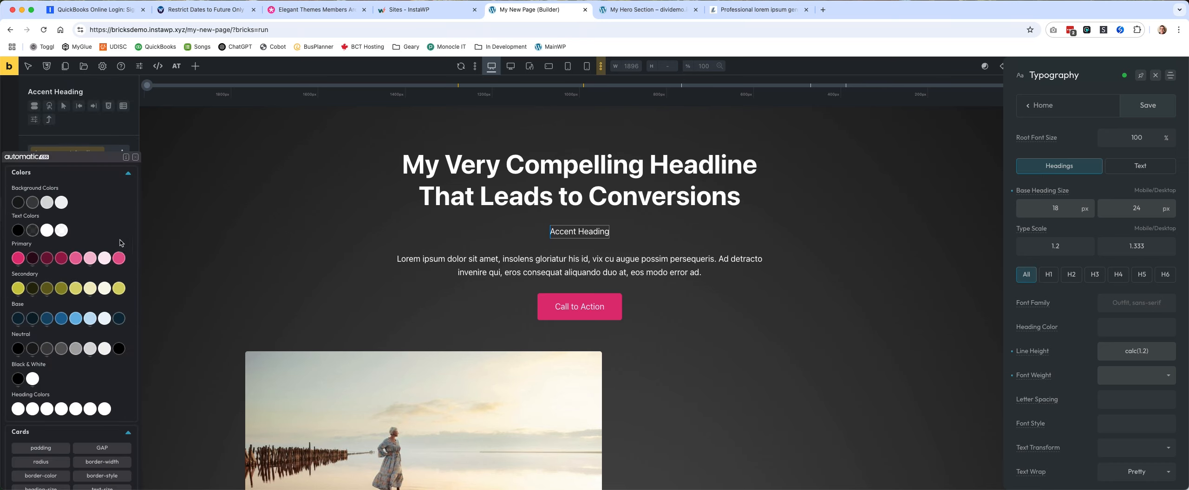
pyautogui.click(28, 287)
pyautogui.click(85, 227)
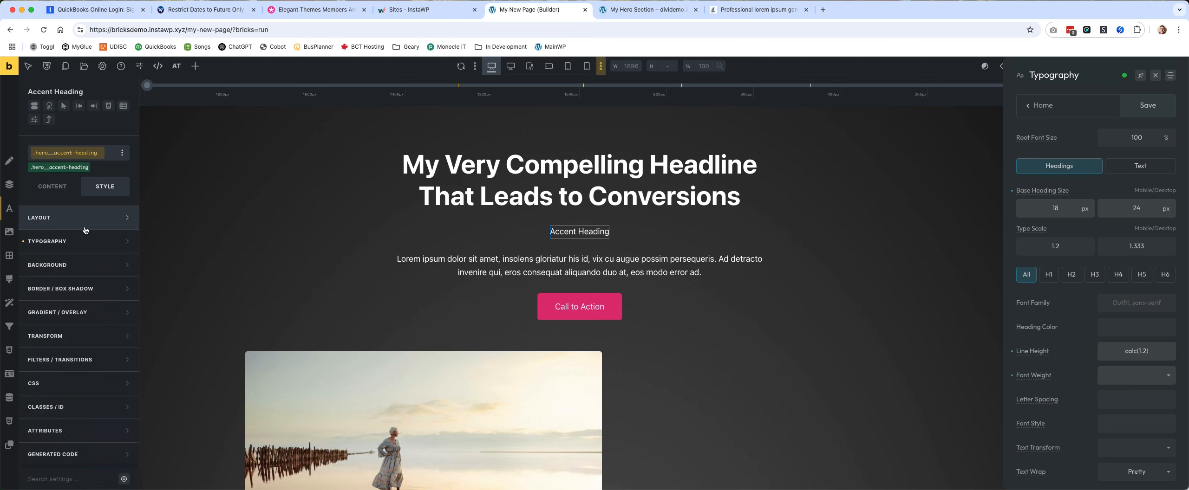
# Set the accent heading's order to -1 to place it above the main headline.
pyautogui.click(85, 223)
pyautogui.scroll(-10, 91, 255)
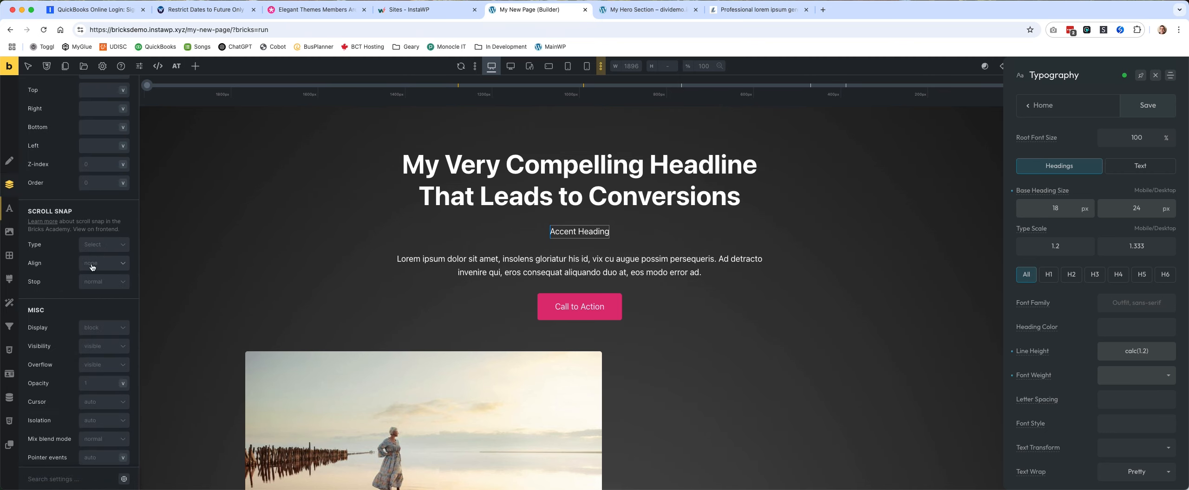
pyautogui.click(99, 184)
pyautogui.write('-1')
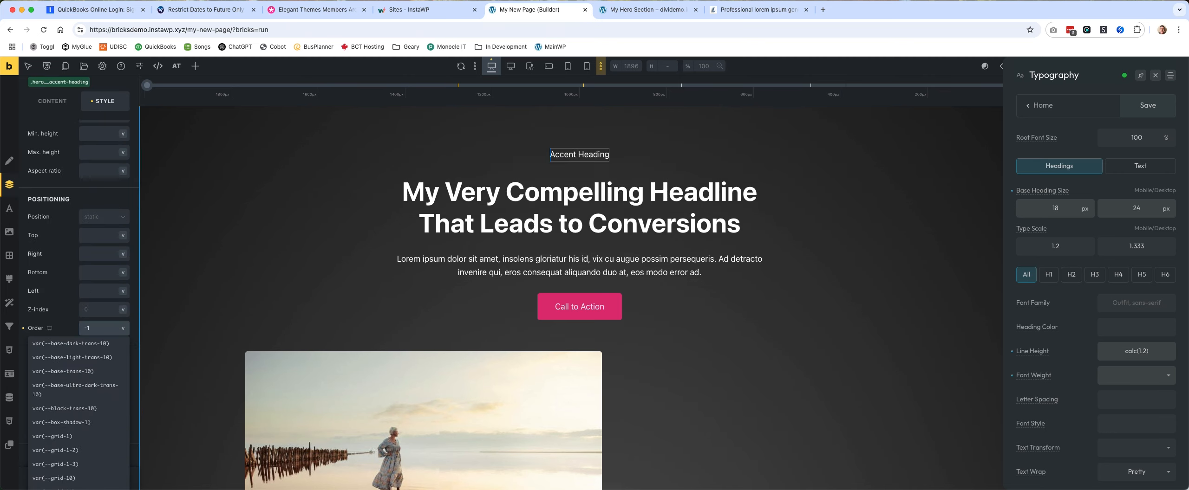
pyautogui.scroll(10, 96, 206)
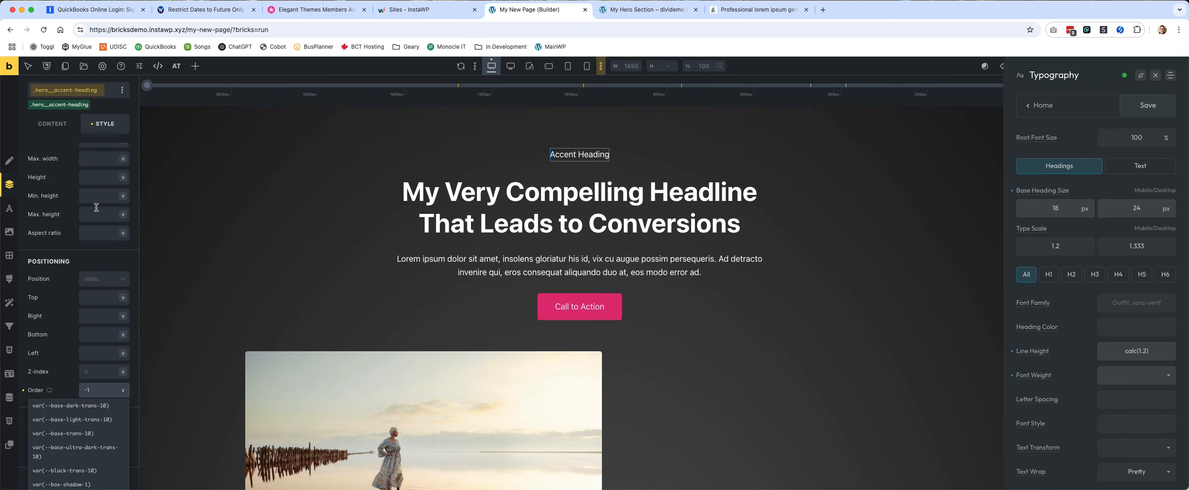
pyautogui.click(98, 219)
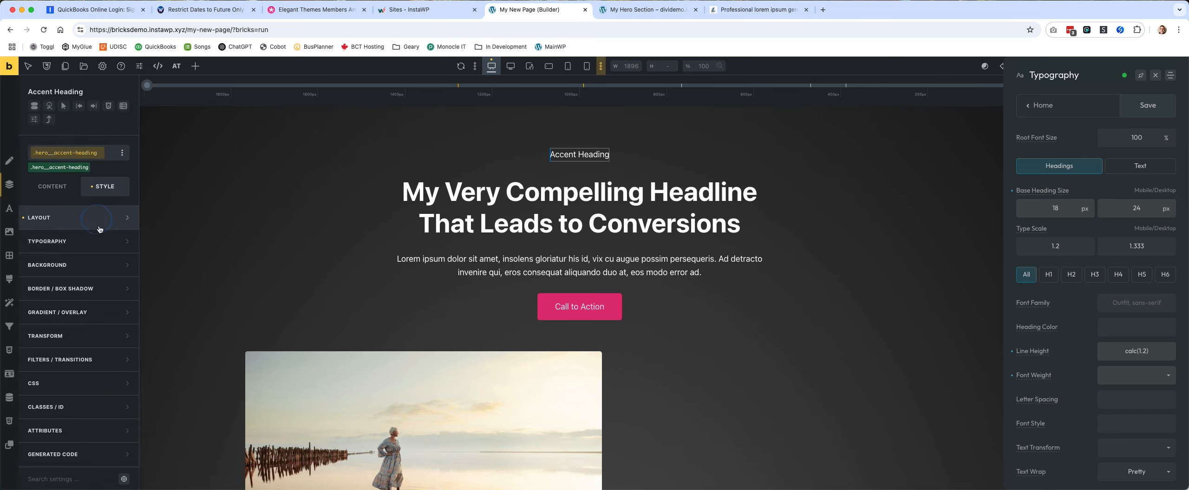
# Apply the Automatic.css Secondary color to the accent heading's typography.
pyautogui.click(98, 245)
pyautogui.rightClick(121, 241)
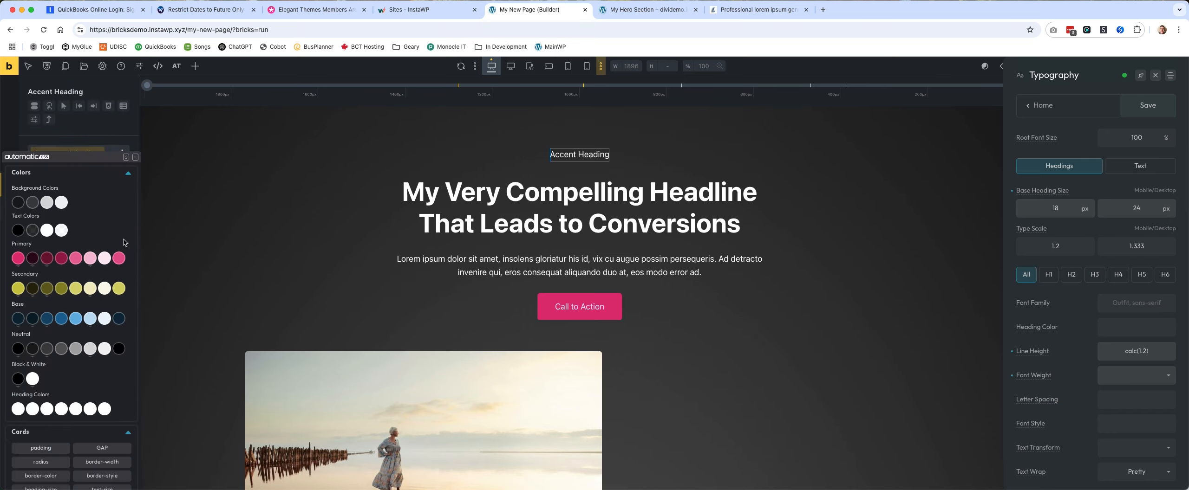
pyautogui.click(18, 287)
# Close the Automatic.css settings and set the display of the Images container to grid.
pyautogui.scroll(-7, 890, 210)
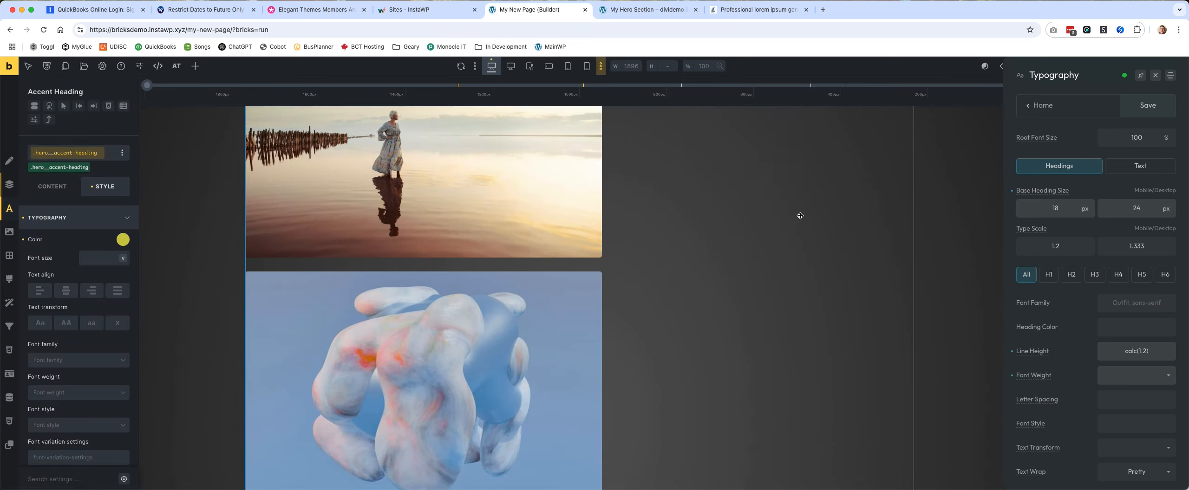
pyautogui.scroll(3, 799, 215)
pyautogui.click(674, 202)
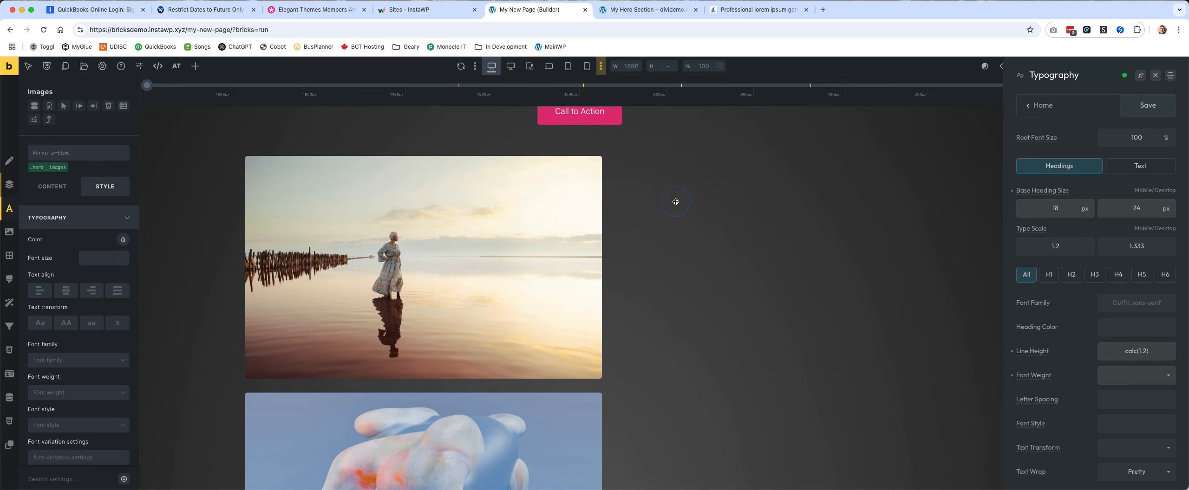
pyautogui.click(1155, 75)
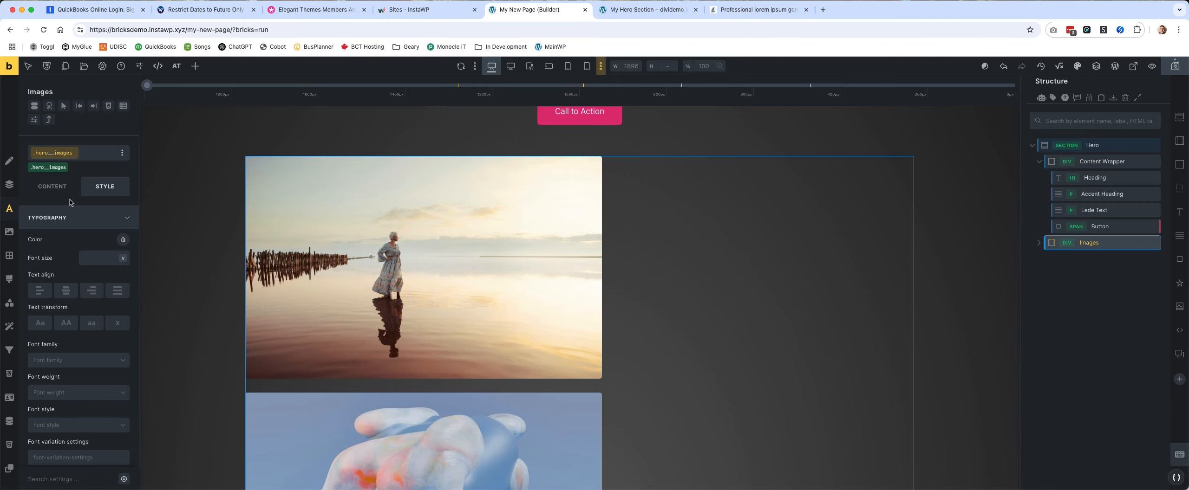
pyautogui.click(60, 188)
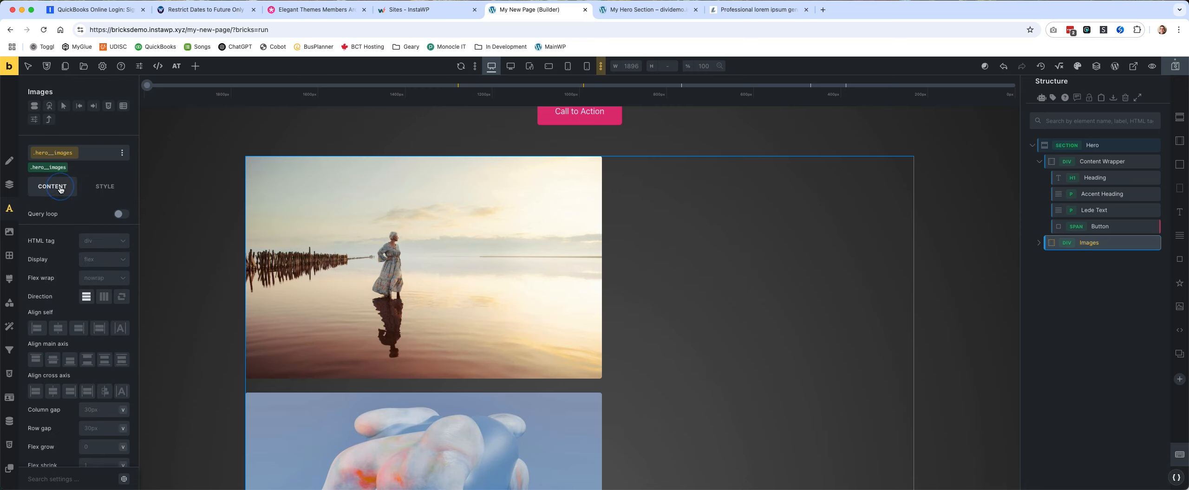
pyautogui.click(103, 242)
pyautogui.click(99, 256)
pyautogui.click(100, 261)
pyautogui.click(105, 310)
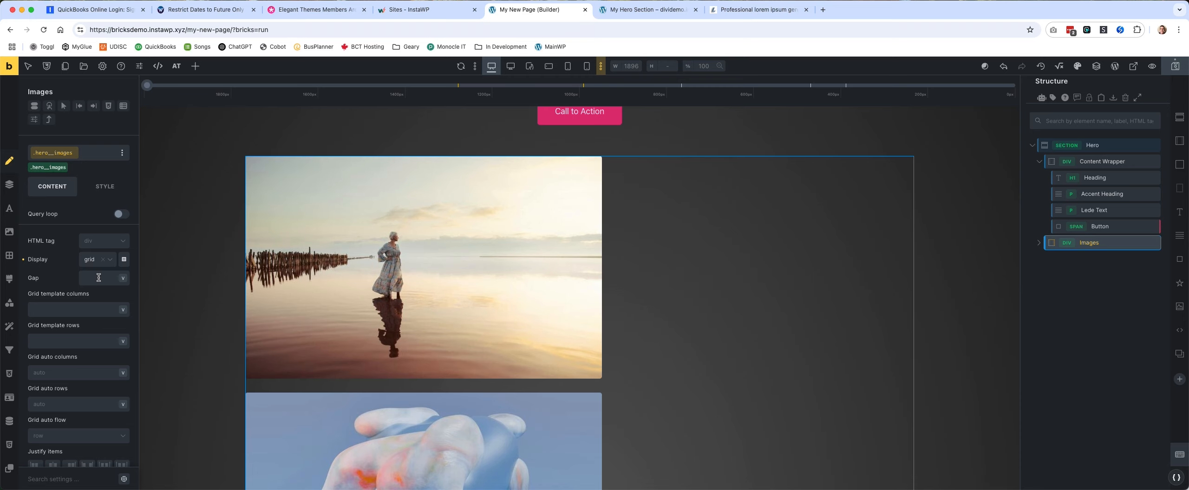
# Give the Images grid the M space variable as gap and var(--grid-3) as its template columns.
pyautogui.rightClick(98, 278)
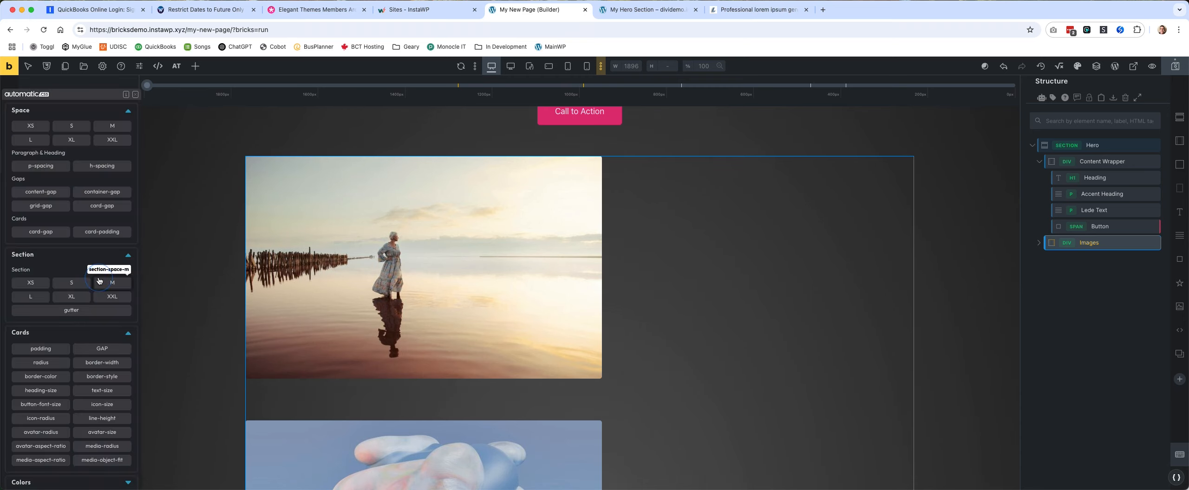
pyautogui.click(121, 128)
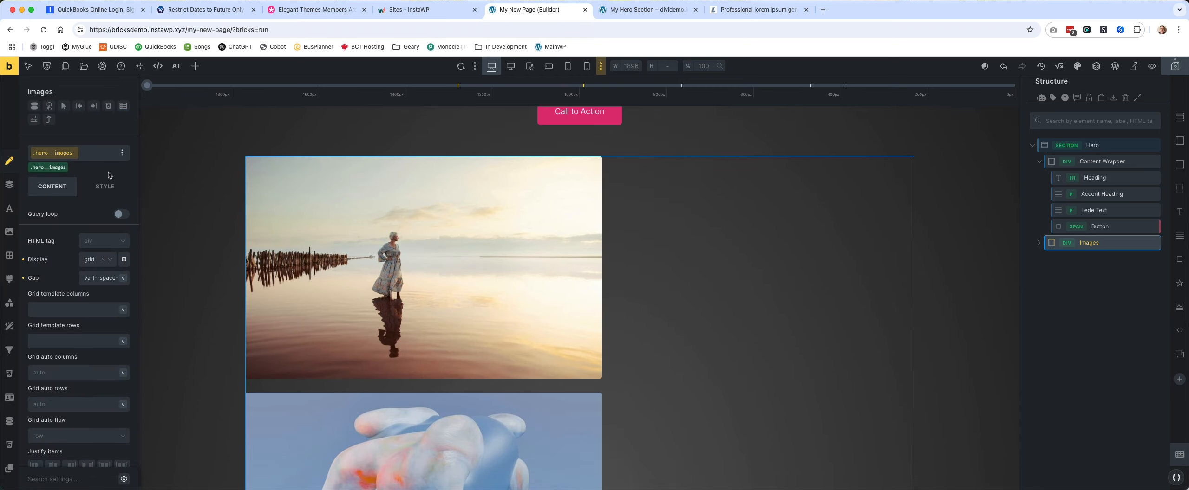
pyautogui.rightClick(85, 312)
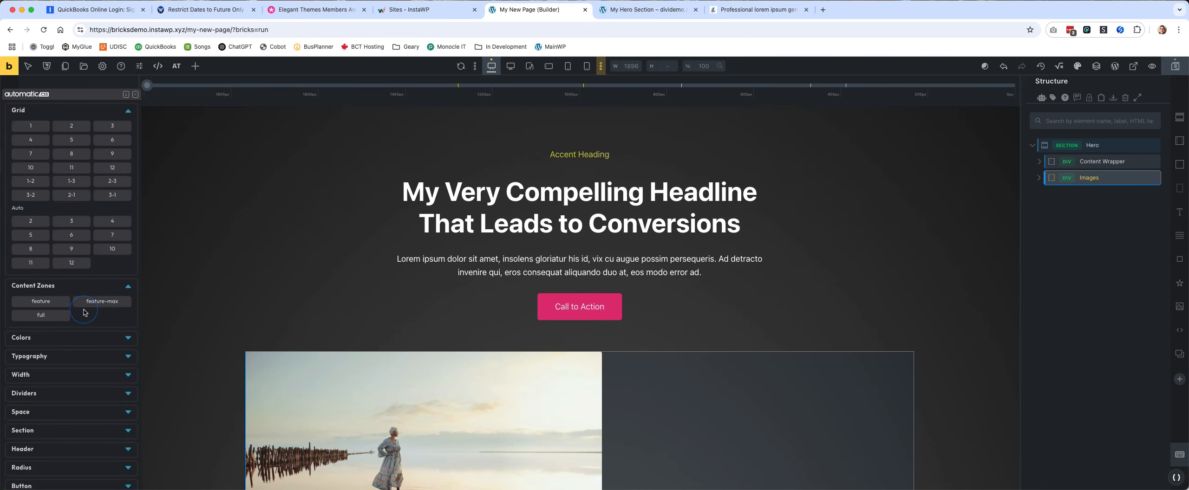
pyautogui.click(110, 125)
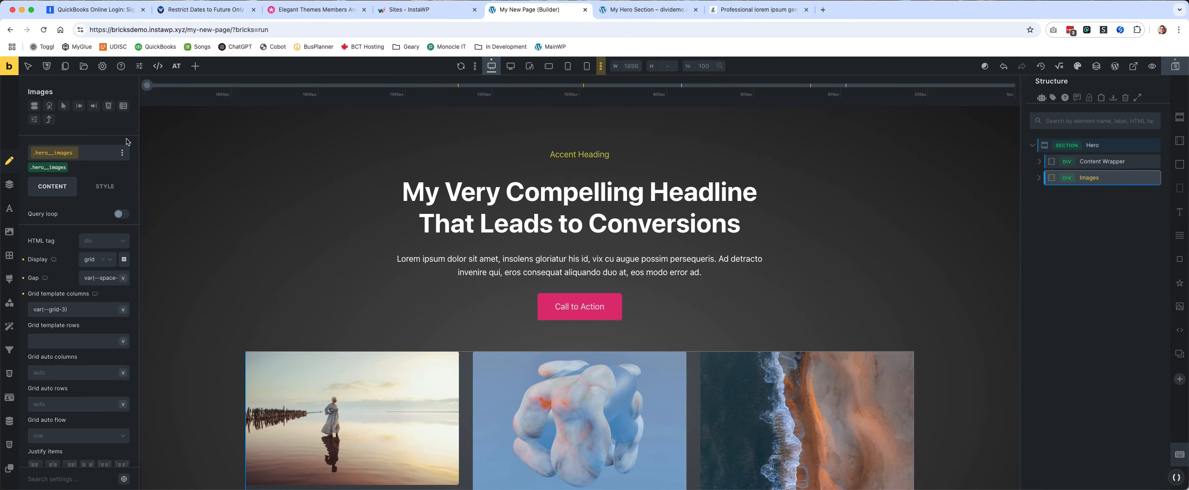
# Set the aspect ratio to 1 on the hero__image class of the images in the Images container.
pyautogui.click(1042, 179)
pyautogui.click(1040, 178)
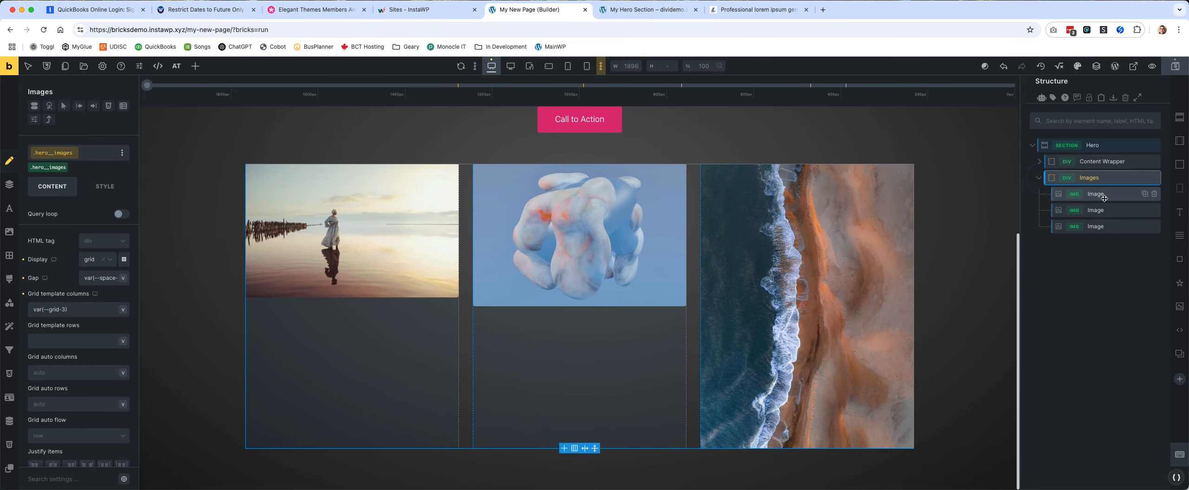
pyautogui.click(1103, 197)
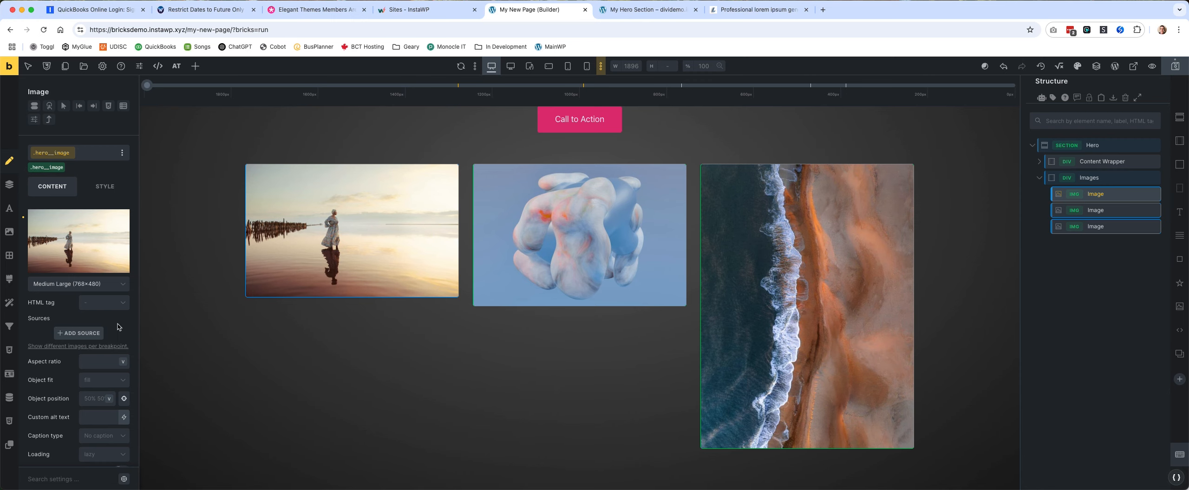
pyautogui.click(99, 361)
pyautogui.write('1')
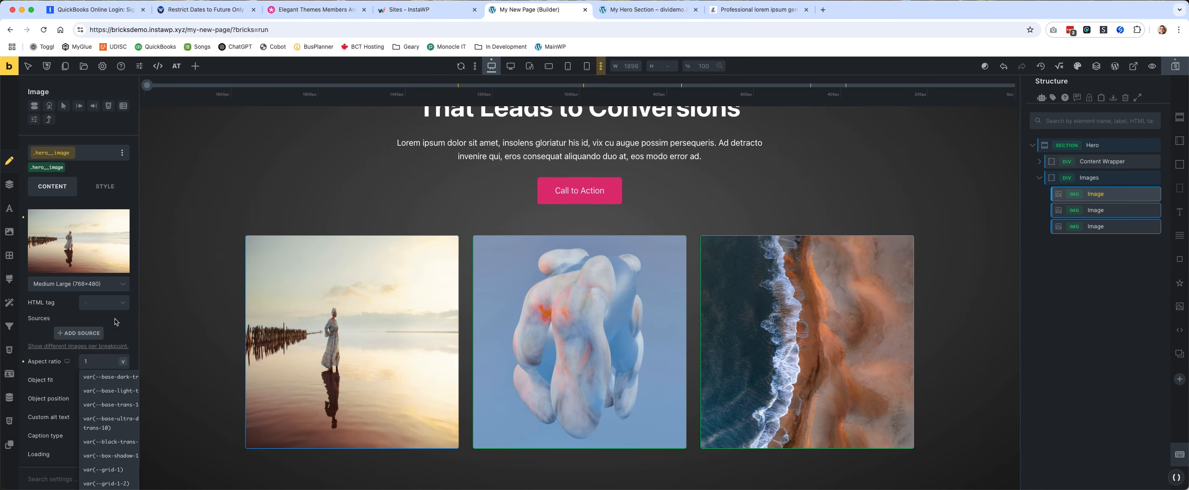
# Set the object fit of the hero__image class to Cover.
pyautogui.click(111, 320)
pyautogui.click(110, 385)
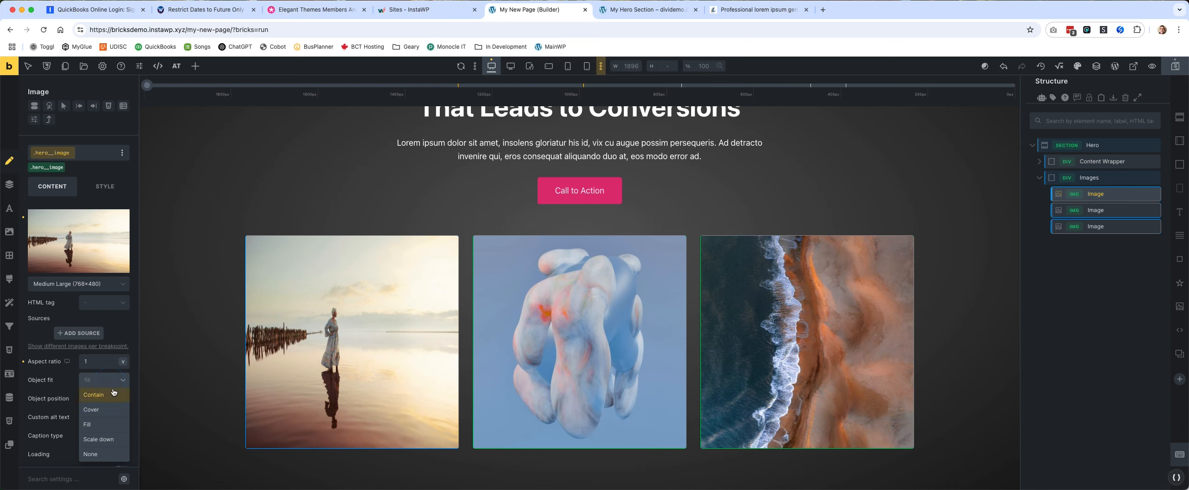
pyautogui.click(104, 409)
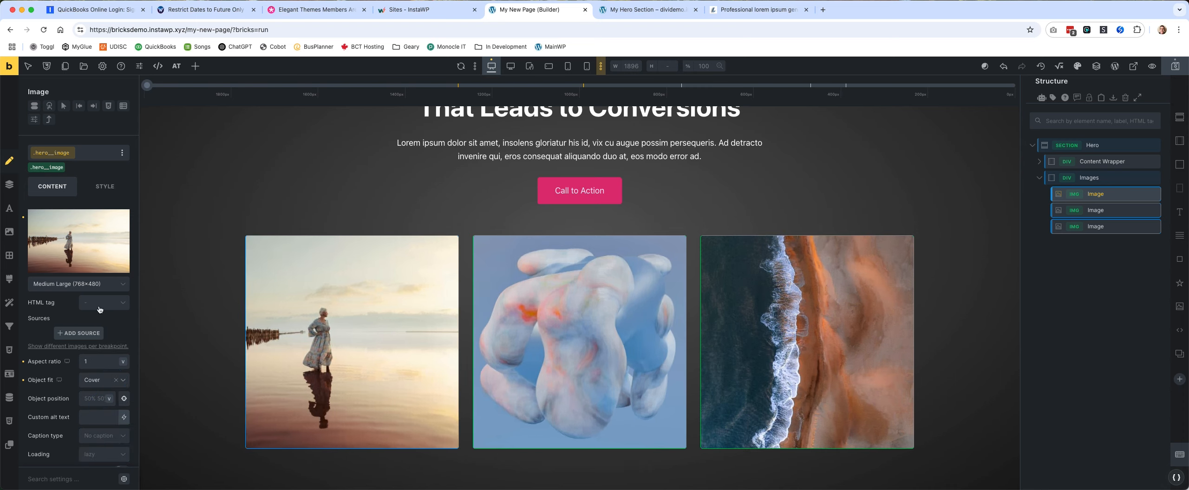
# Give the hero__image class a border radius of .5em on all four corners and save the page.
pyautogui.click(100, 183)
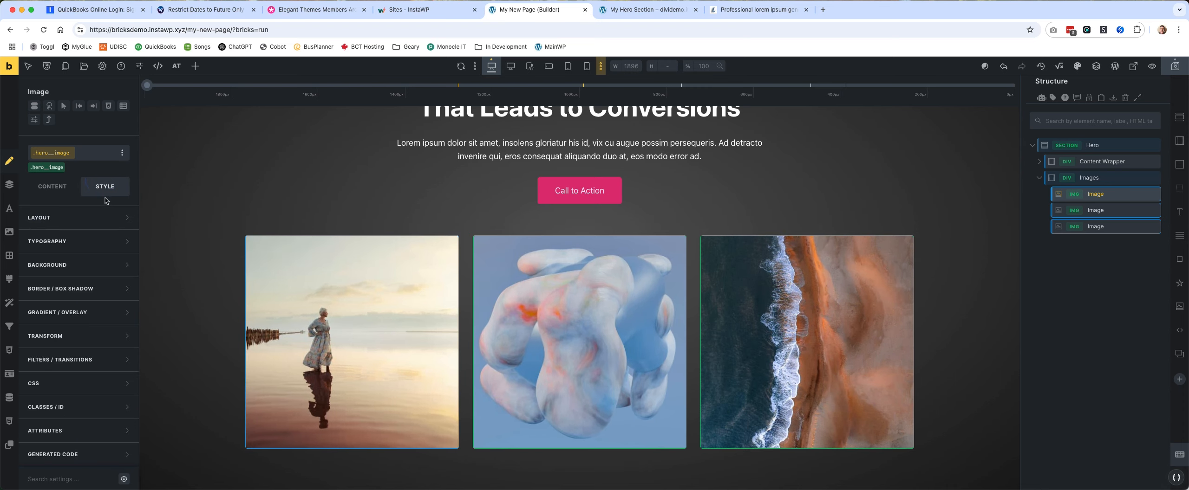
pyautogui.click(106, 294)
pyautogui.click(123, 241)
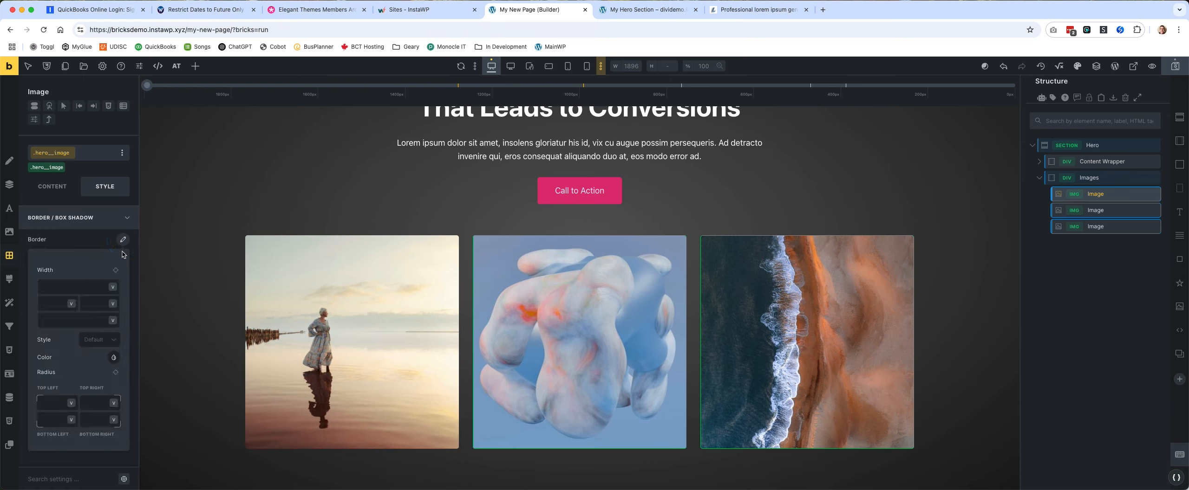
pyautogui.click(67, 407)
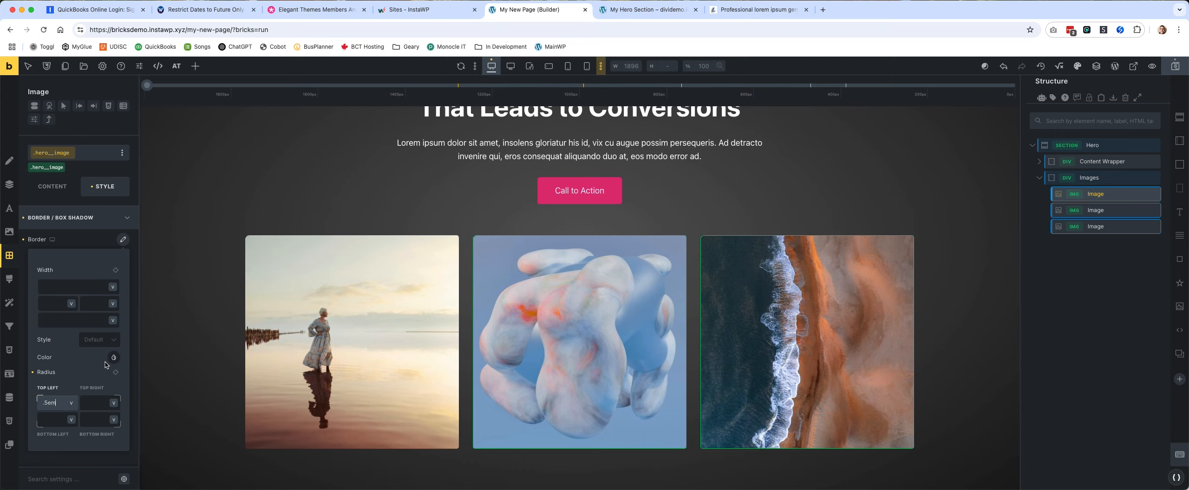
pyautogui.click(115, 372)
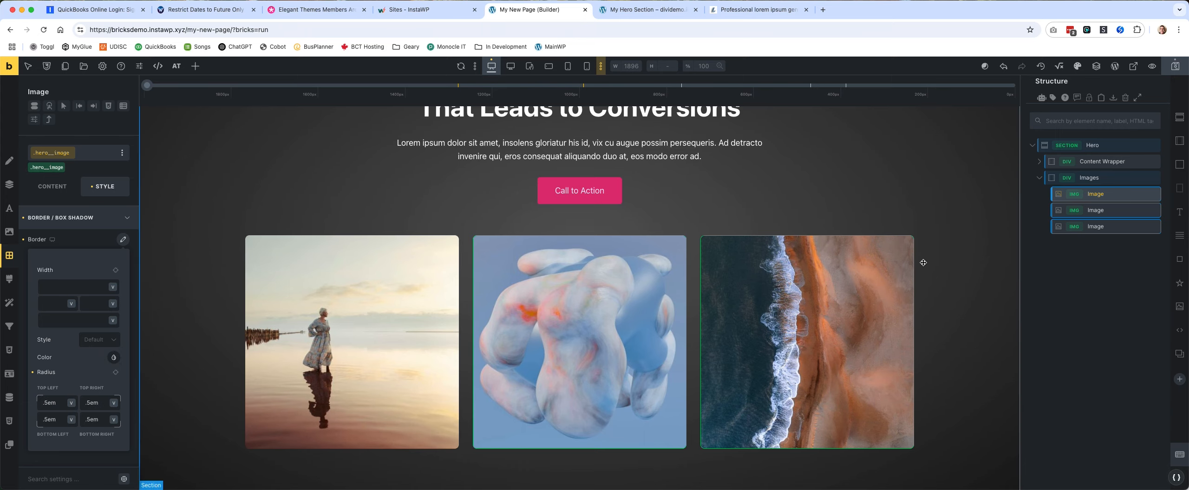
pyautogui.scroll(3, 923, 263)
pyautogui.click(1183, 65)
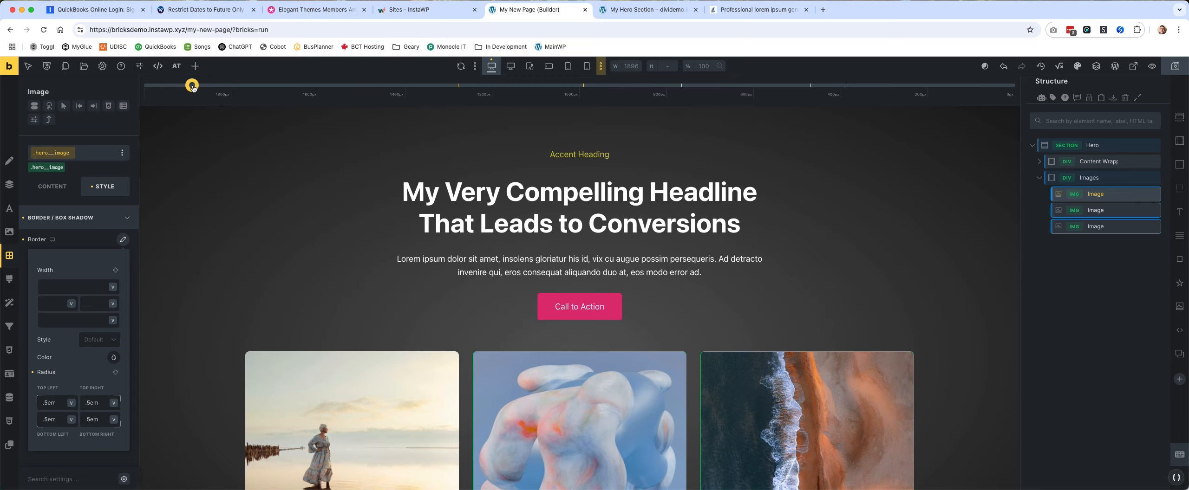
# Narrow the preview to the mobile landscape breakpoint and set the Images container's grid template columns to var(--grid-1).
pyautogui.moveTo(191, 85); pyautogui.dragTo(811, 117)
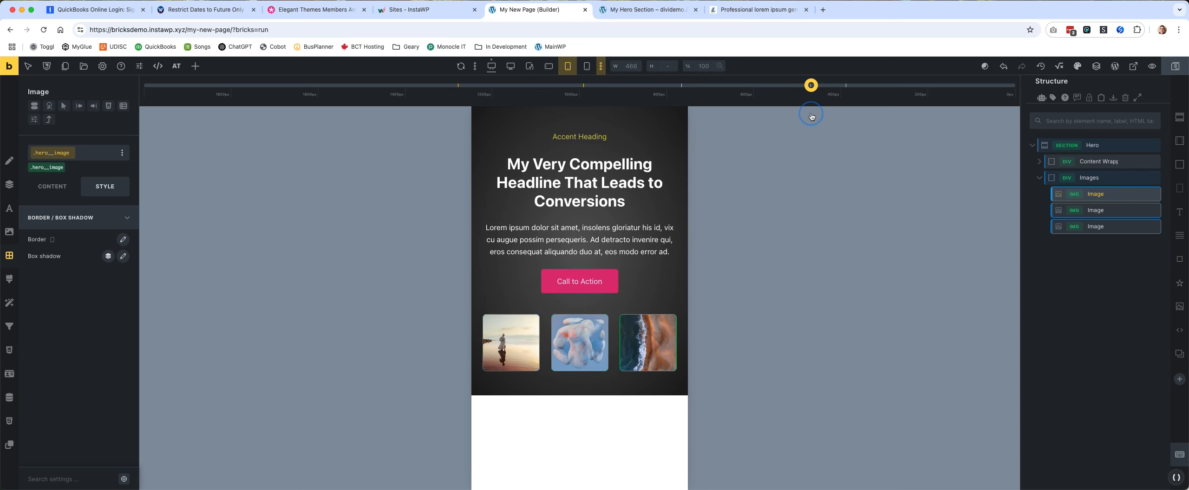
pyautogui.moveTo(811, 116); pyautogui.dragTo(811, 116)
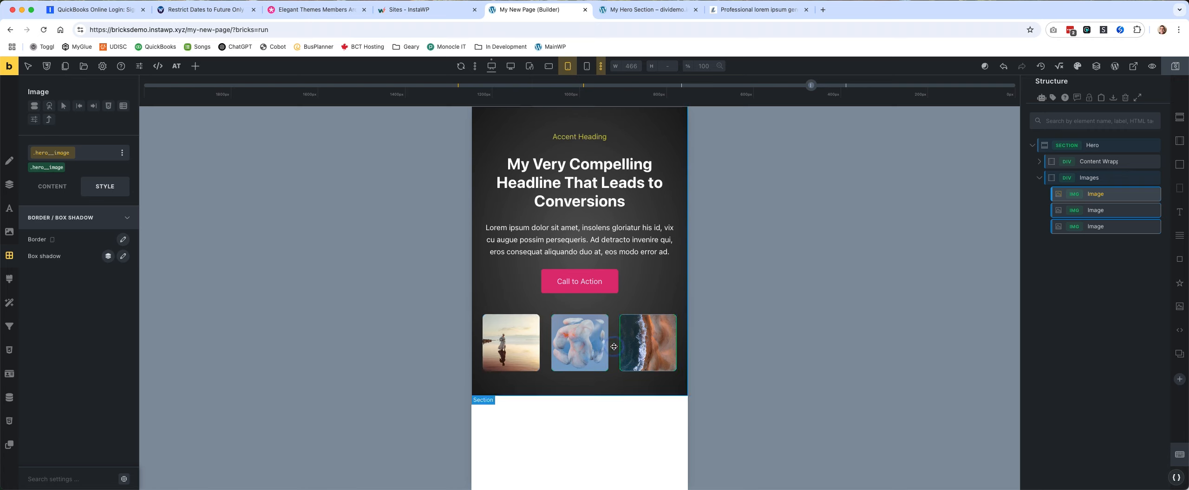
pyautogui.click(1109, 178)
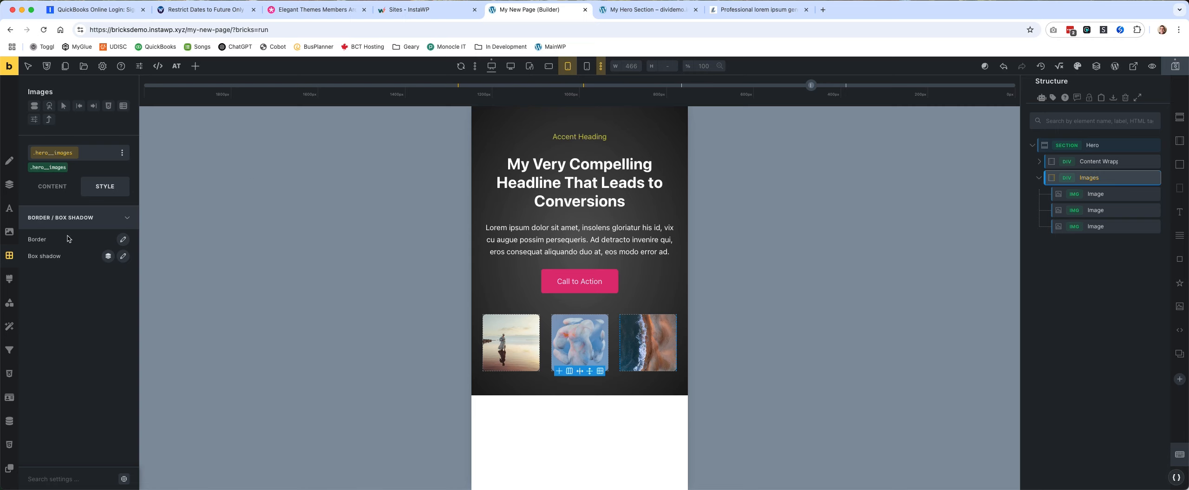
pyautogui.click(59, 190)
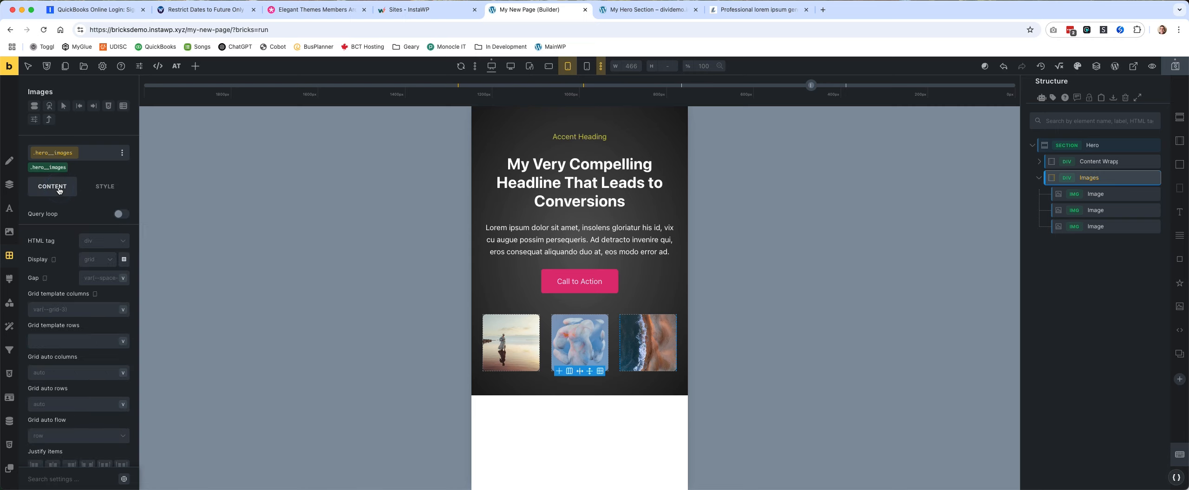
pyautogui.click(51, 309)
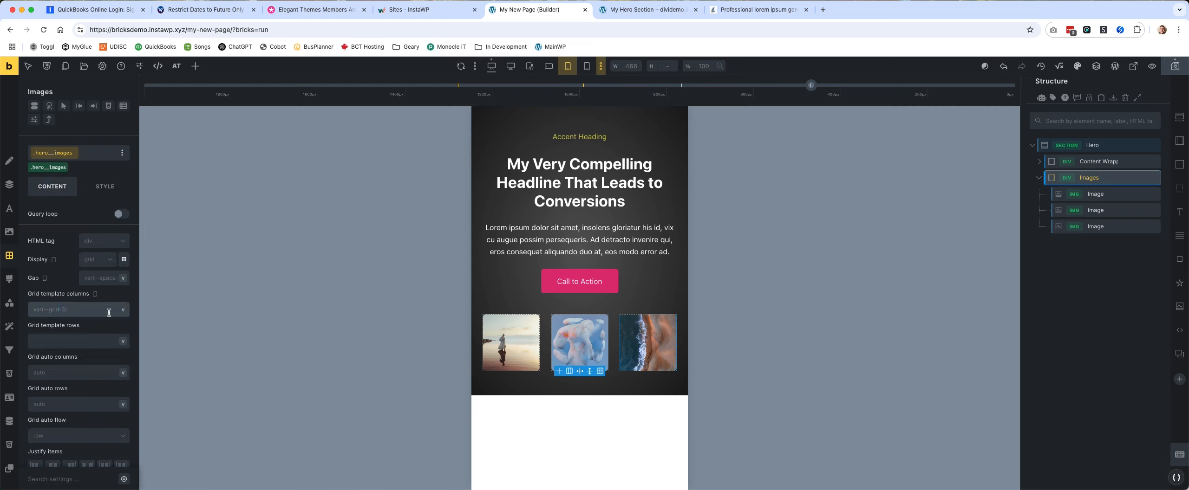
pyautogui.write('--grid-1')
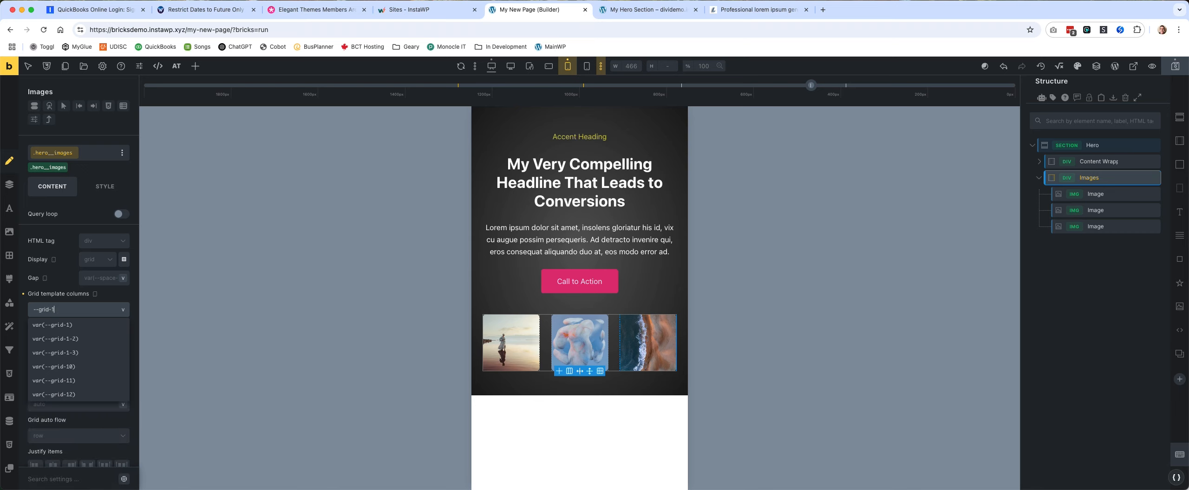
pyautogui.click(73, 325)
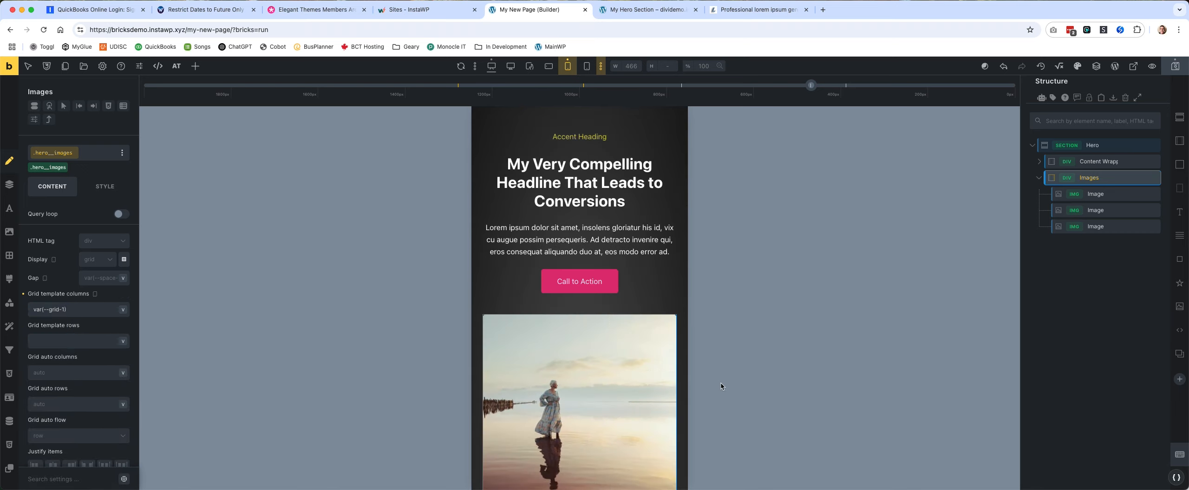
# Check the stacked images at the mobile landscape and mobile portrait breakpoints and save the page.
pyautogui.scroll(-10, 522, 322)
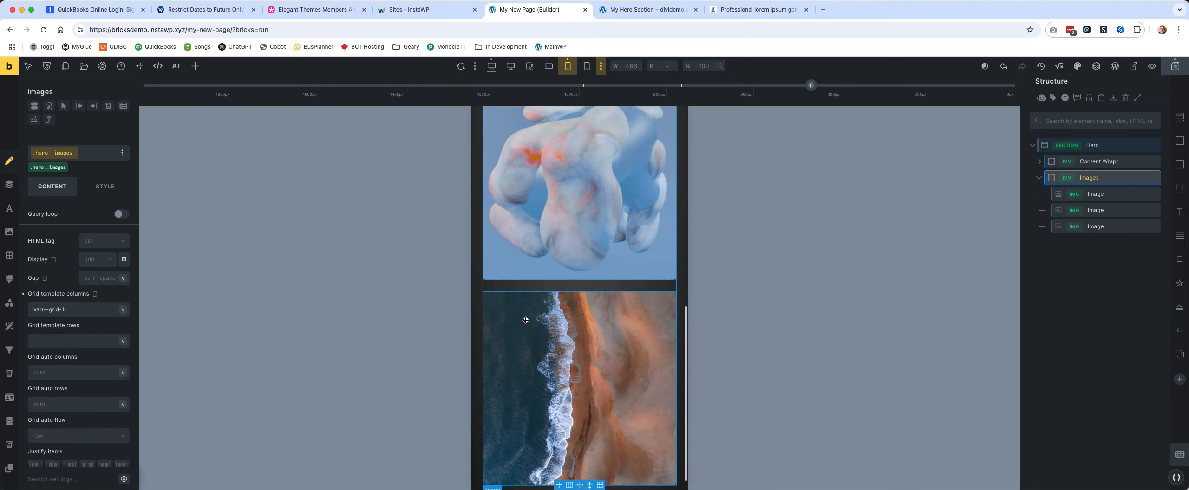
pyautogui.scroll(10, 526, 320)
pyautogui.scroll(-7, 534, 232)
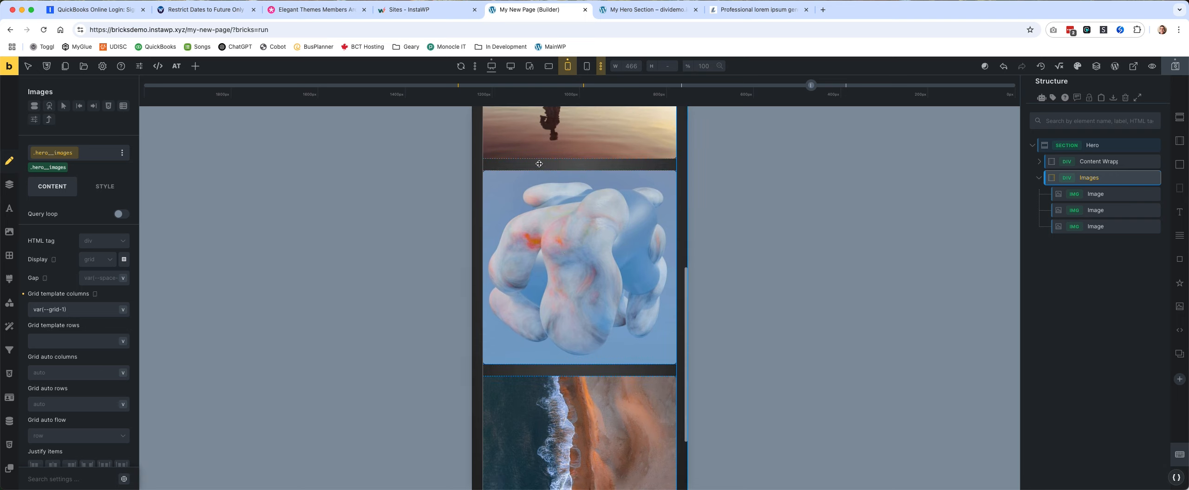
pyautogui.scroll(5, 581, 229)
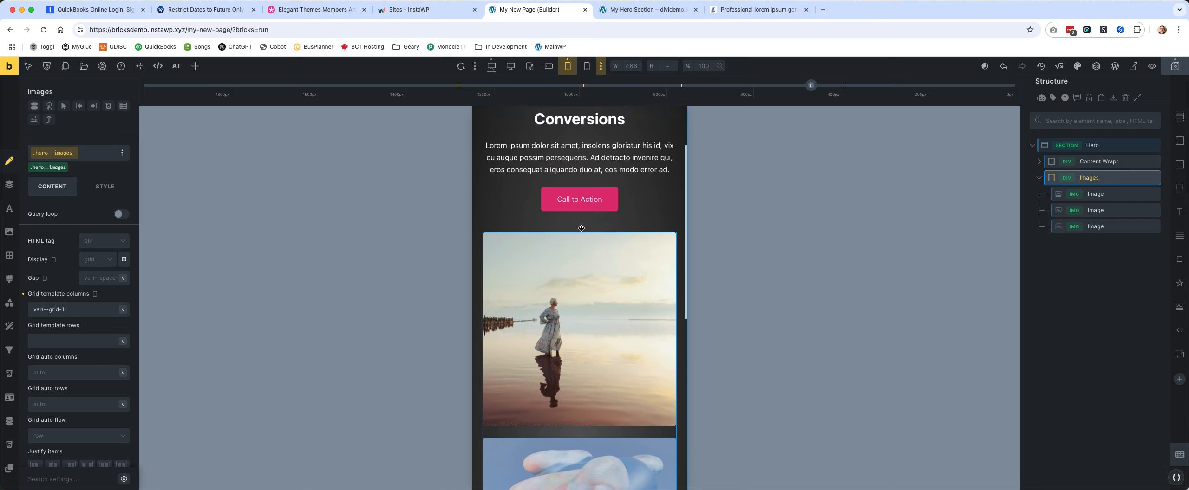
pyautogui.scroll(2, 581, 229)
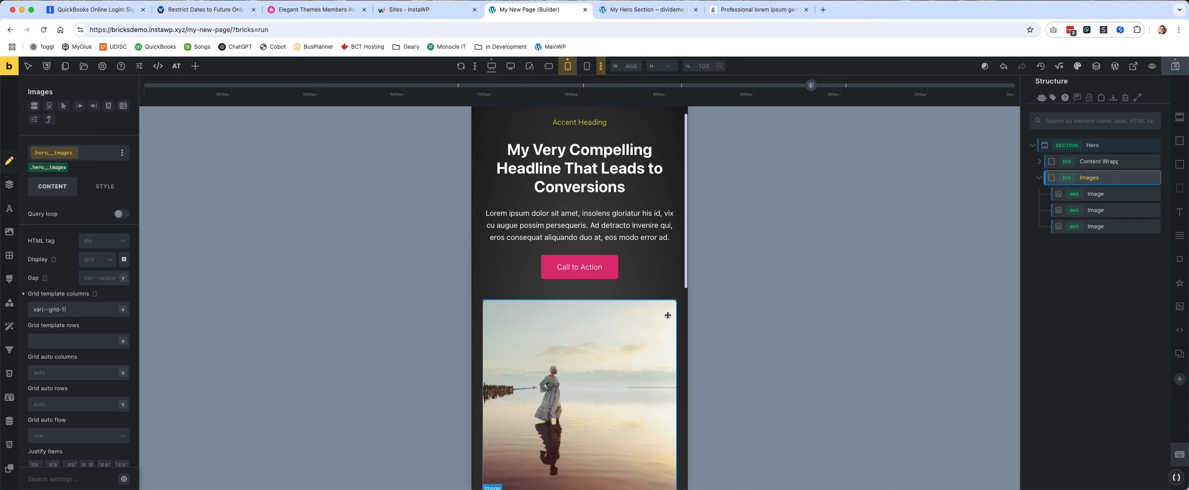
pyautogui.click(586, 66)
pyautogui.scroll(-10, 629, 242)
pyautogui.scroll(10, 628, 242)
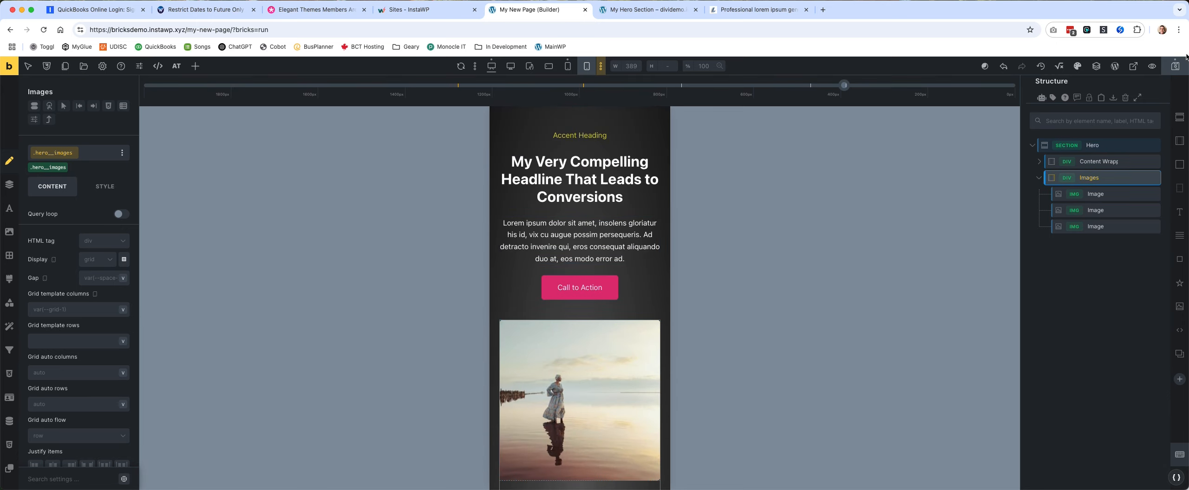
# Open the Bricks page's front end and exit the Visual Builder on the Divi hero page.
pyautogui.click(9, 66)
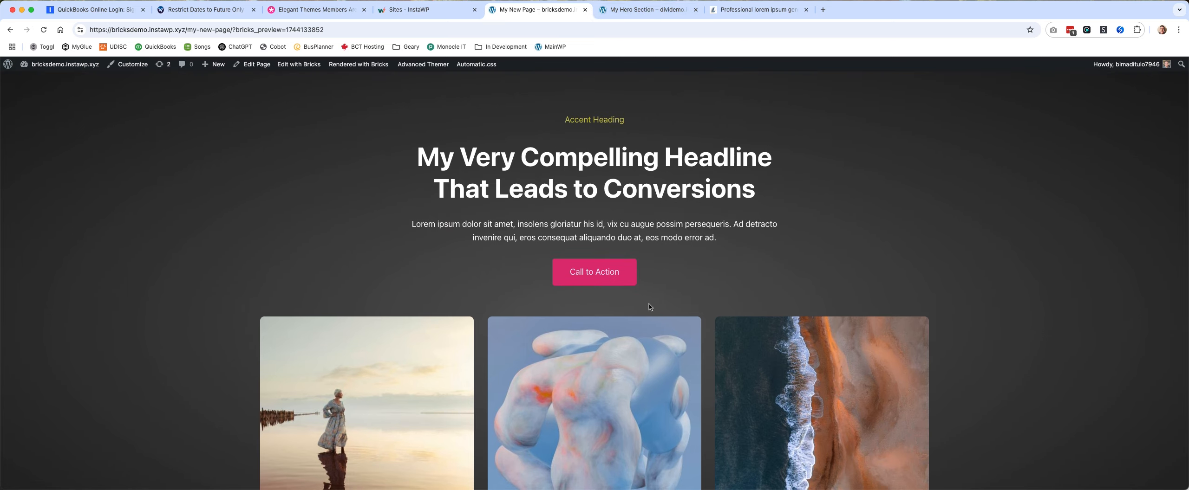
pyautogui.click(651, 9)
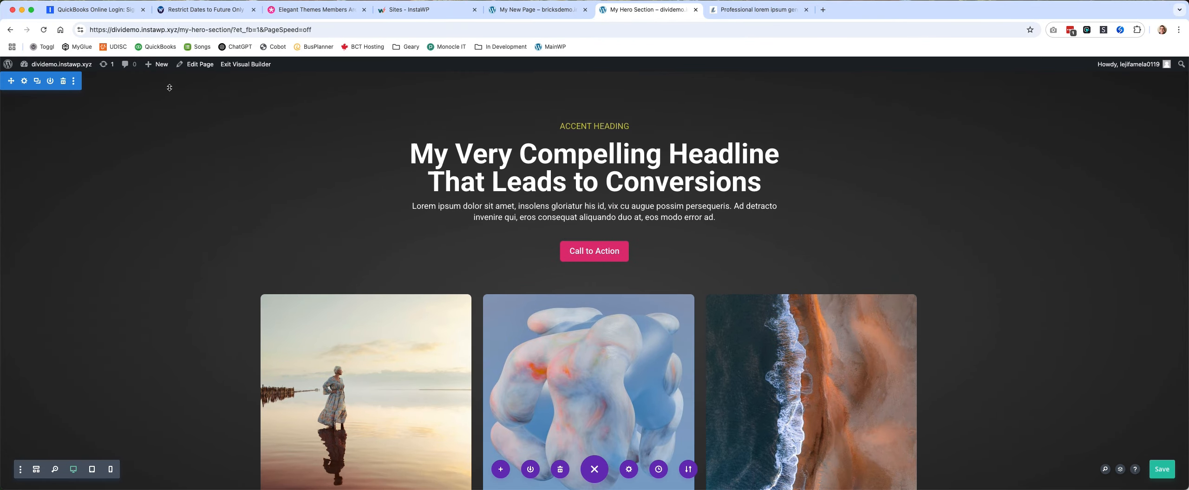
pyautogui.click(255, 65)
pyautogui.click(536, 335)
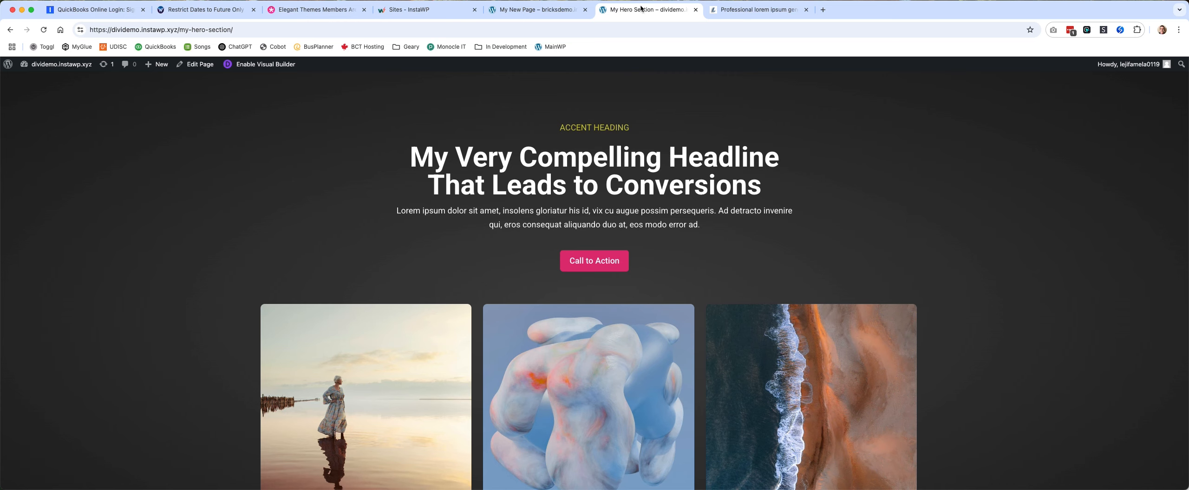
# Compare the front-end hero sections of the Bricks page and the Divi page.
pyautogui.click(758, 10)
pyautogui.click(650, 10)
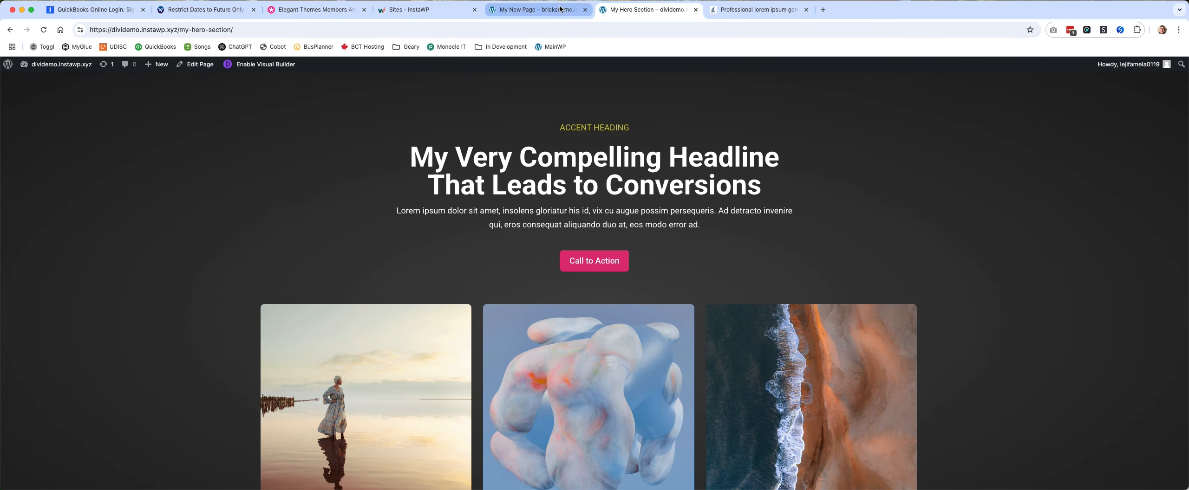
pyautogui.click(561, 9)
pyautogui.click(653, 10)
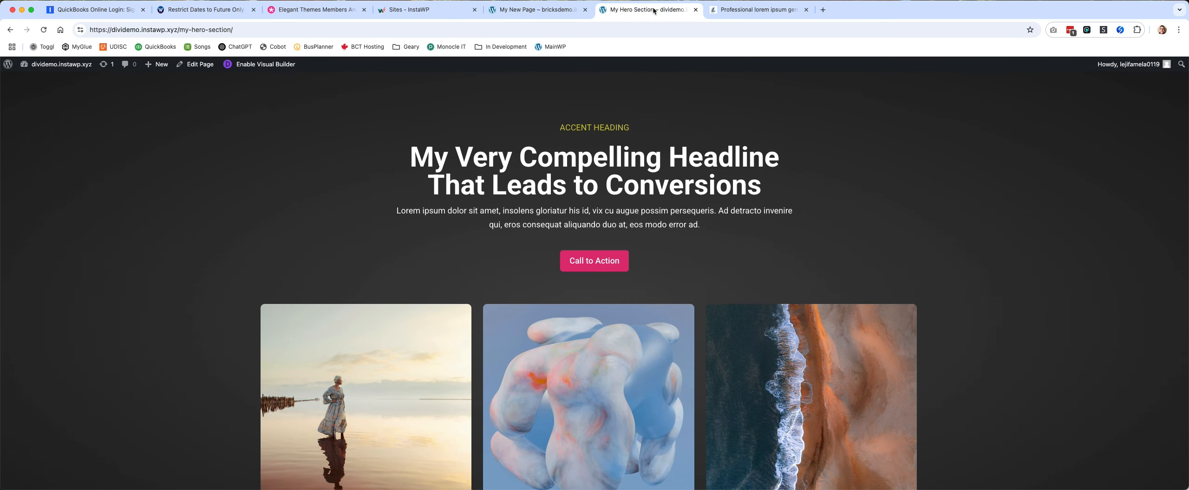
pyautogui.click(523, 8)
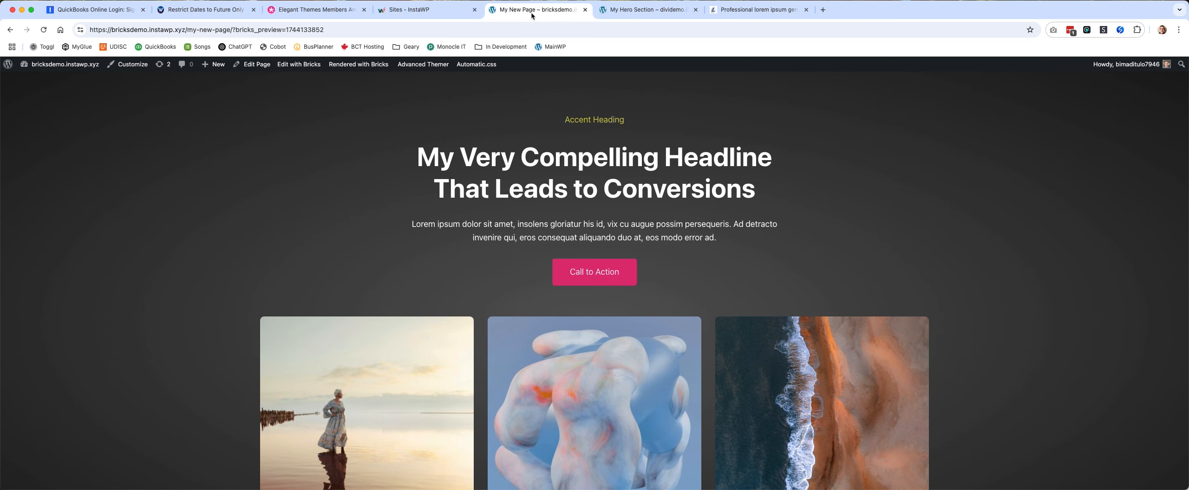
pyautogui.click(637, 12)
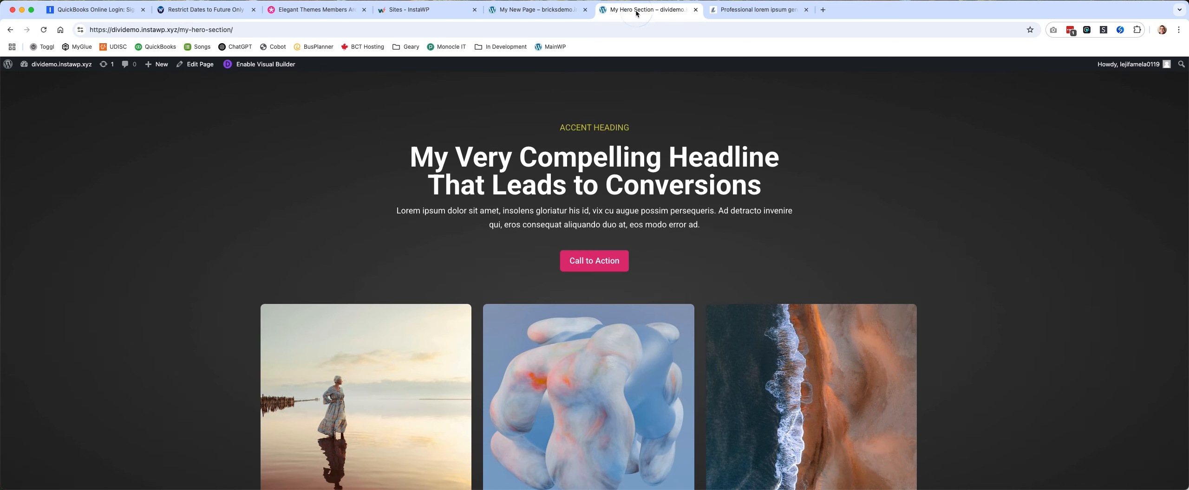
pyautogui.click(552, 17)
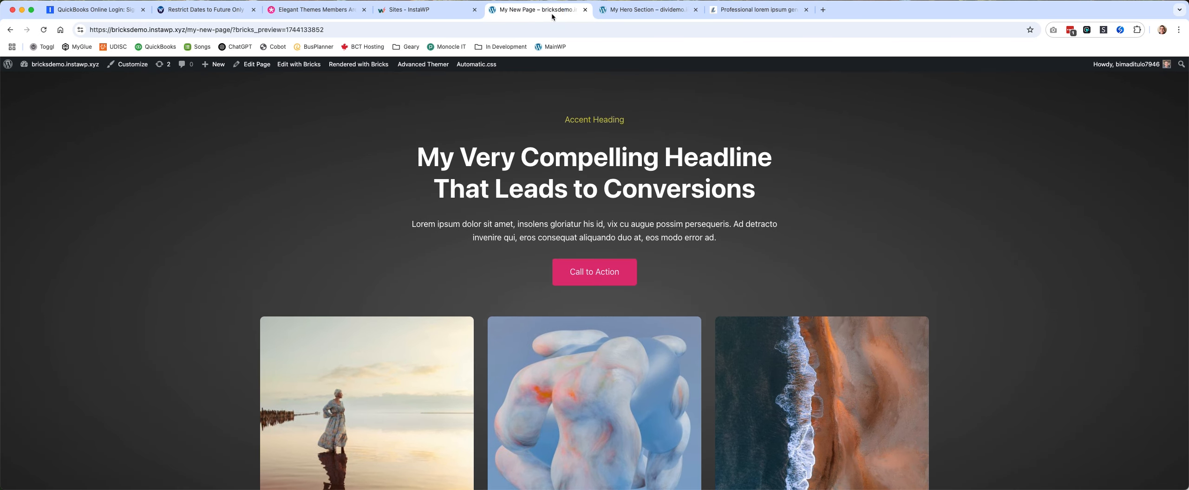
# Reopen the page in the Bricks builder and set the accent heading's text transform to uppercase.
pyautogui.click(298, 65)
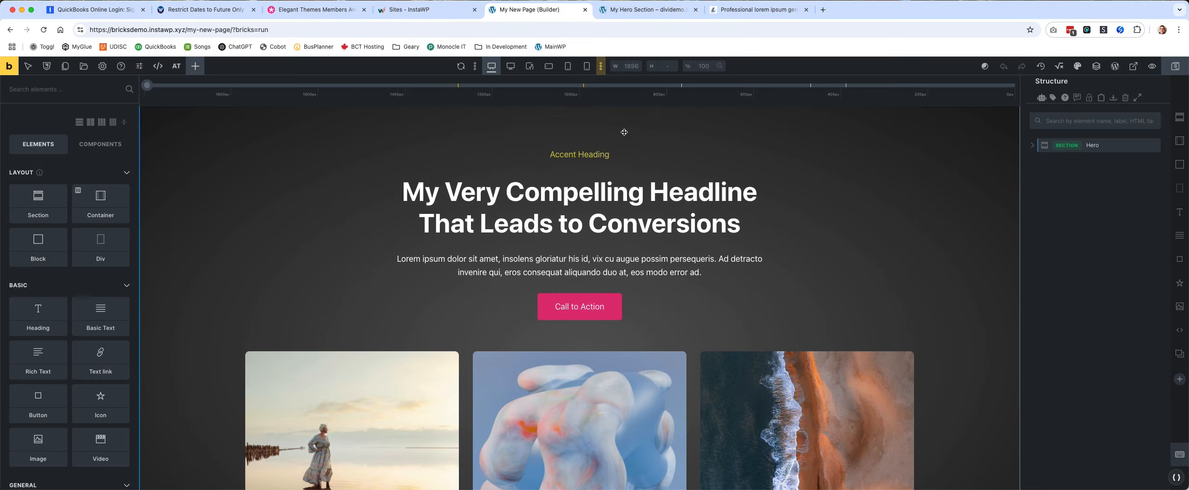
pyautogui.click(580, 154)
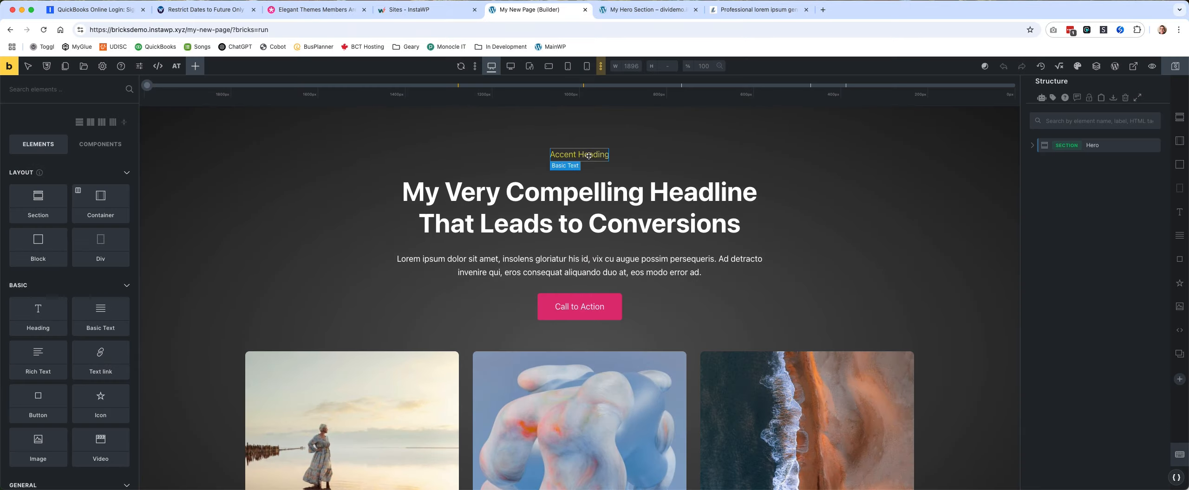
pyautogui.click(101, 190)
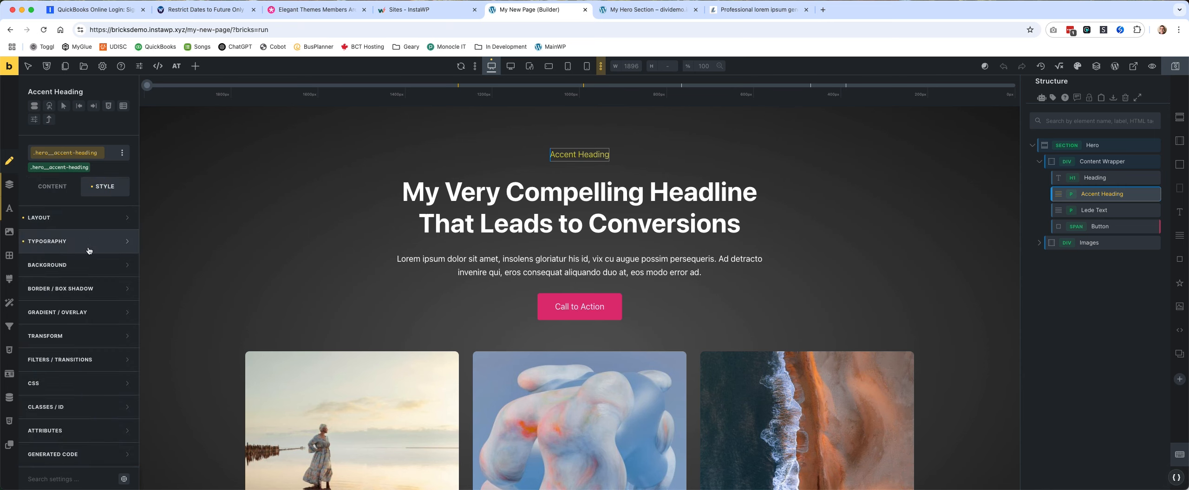
pyautogui.click(56, 217)
pyautogui.scroll(-1, 65, 279)
pyautogui.click(63, 294)
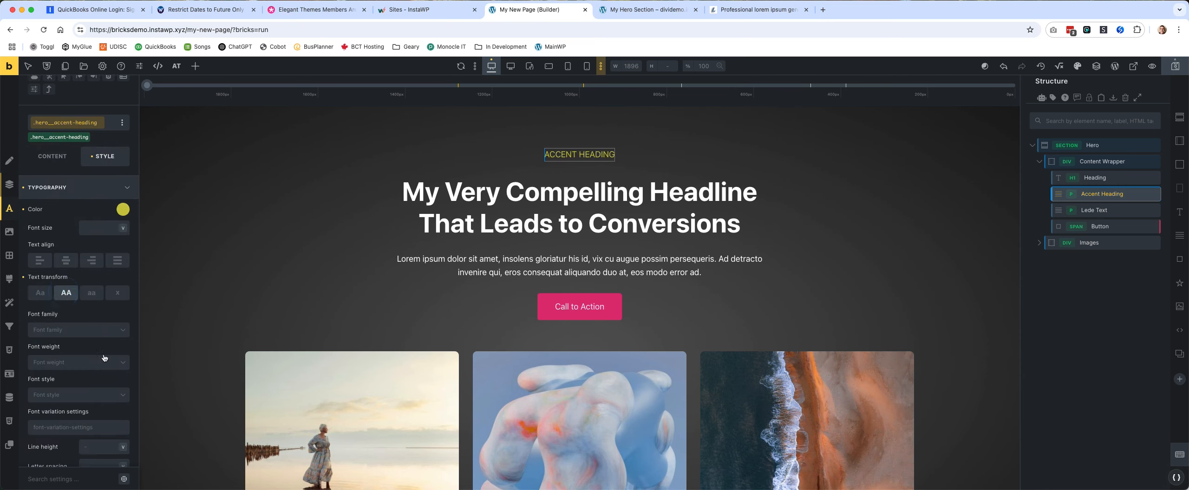
# Set the accent heading's letter spacing to 1, and save the page before viewing its front end.
pyautogui.scroll(-4, 93, 364)
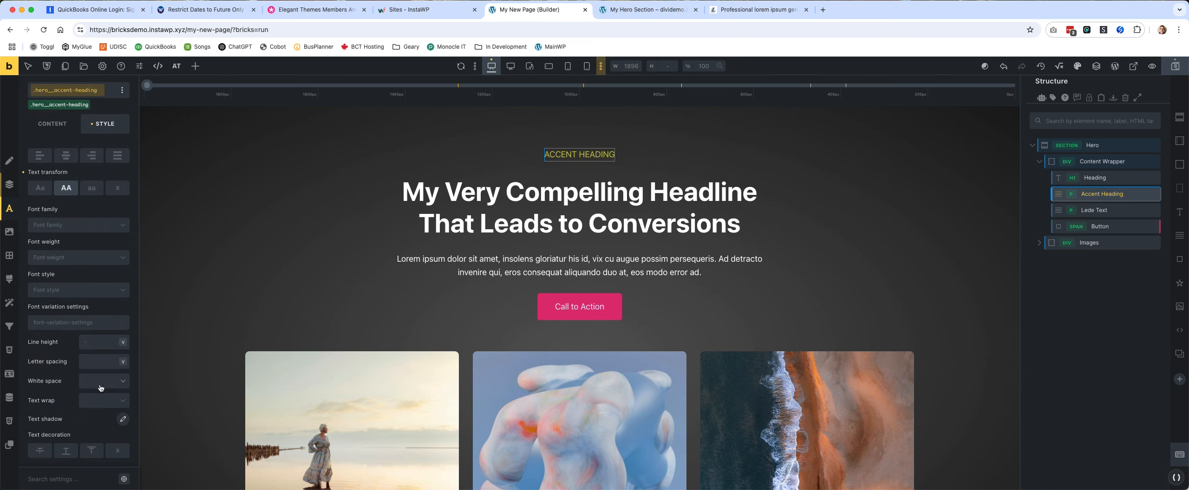
pyautogui.click(100, 360)
pyautogui.write('1')
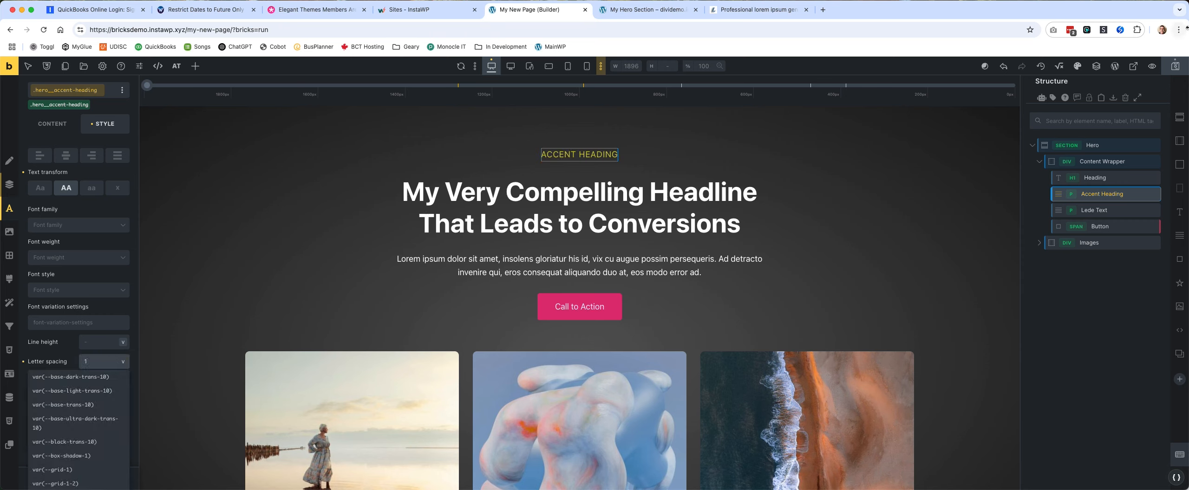
pyautogui.click(1167, 73)
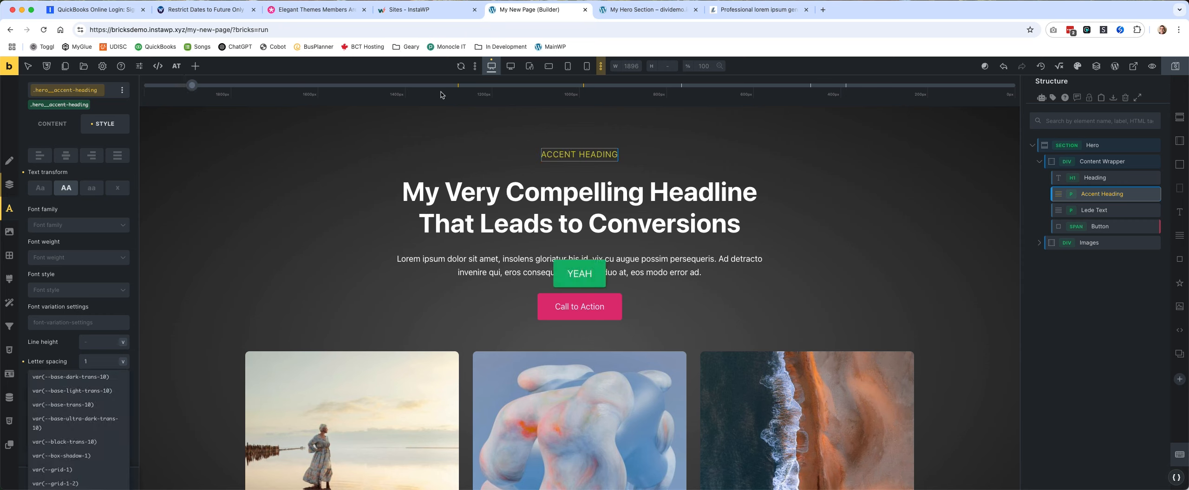
pyautogui.click(8, 66)
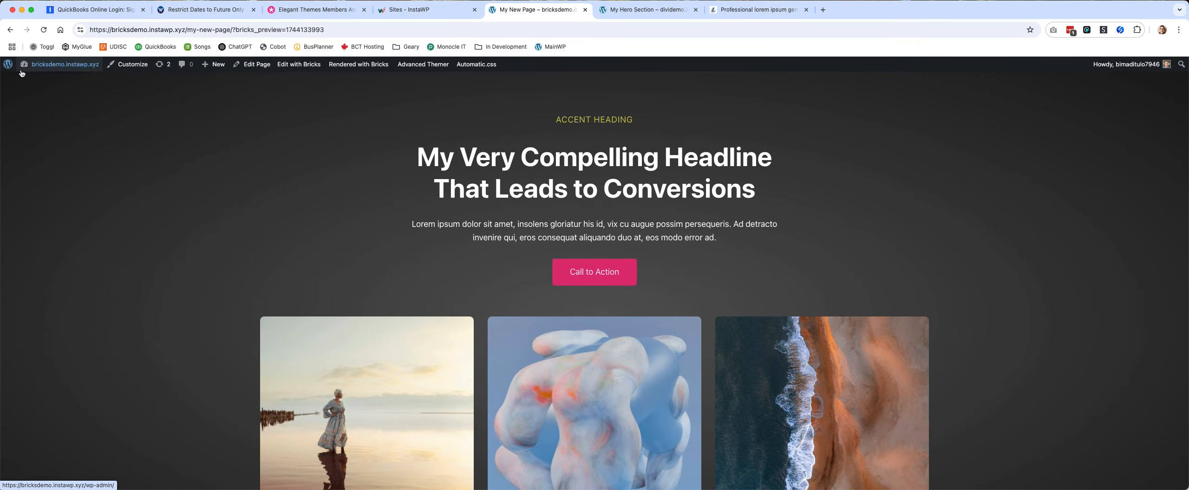
# Compare the accent heading and text spacing of the Bricks hero section with the Divi version on the front end.
pyautogui.click(635, 12)
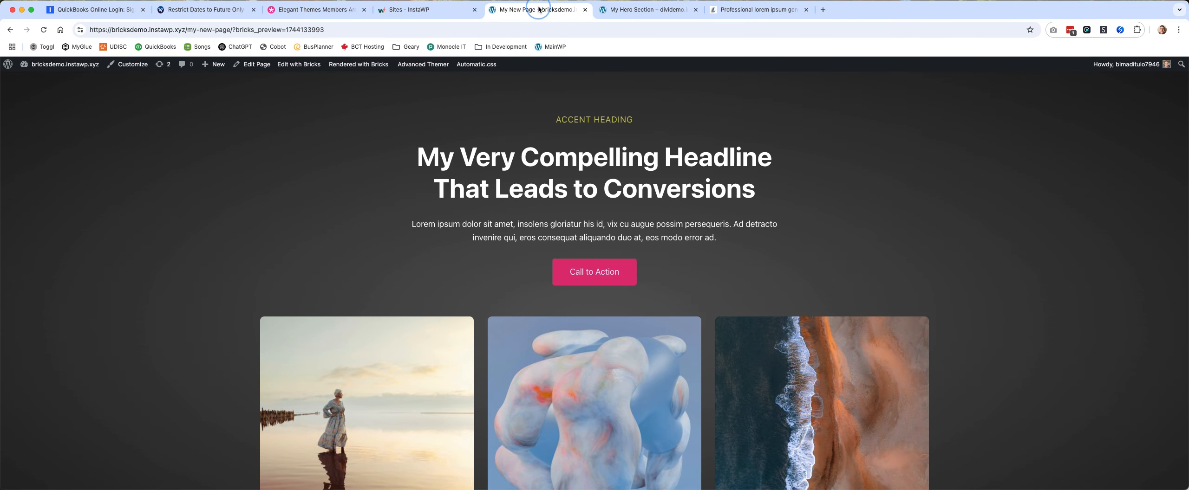
pyautogui.click(538, 9)
pyautogui.click(649, 12)
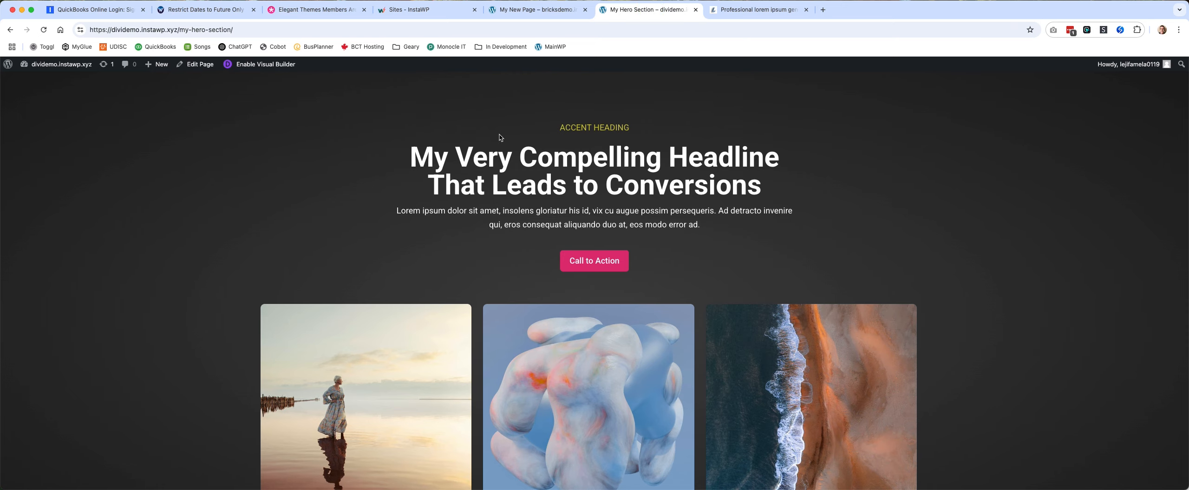
pyautogui.hotkey('ctrl', 'shift', 'Tab')
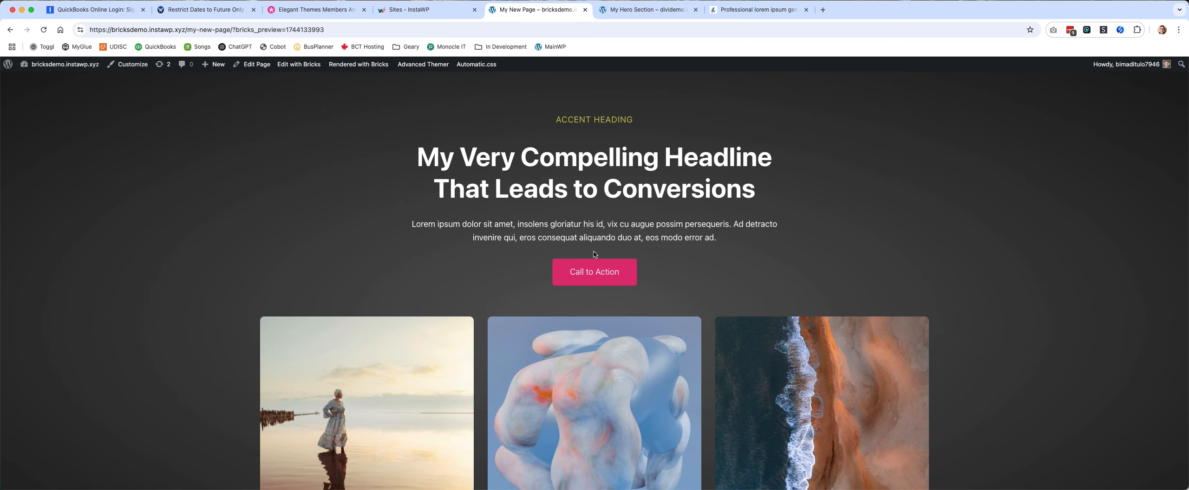
pyautogui.click(603, 4)
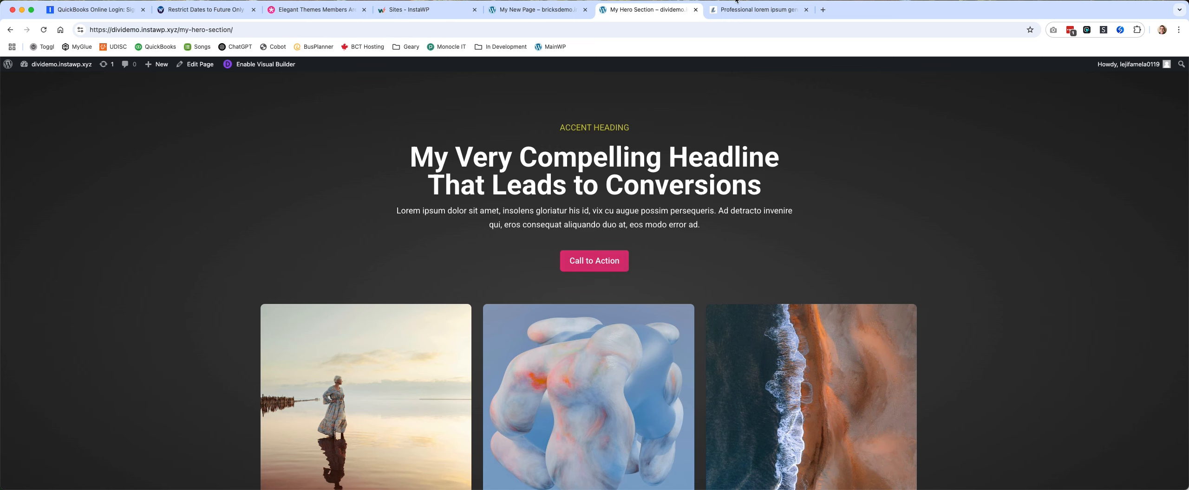
pyautogui.click(762, 9)
# In the Bricks builder, set the content wrapper's row gap to the Automatic.css S space variable, and save the page before viewing its front end.
pyautogui.click(521, 12)
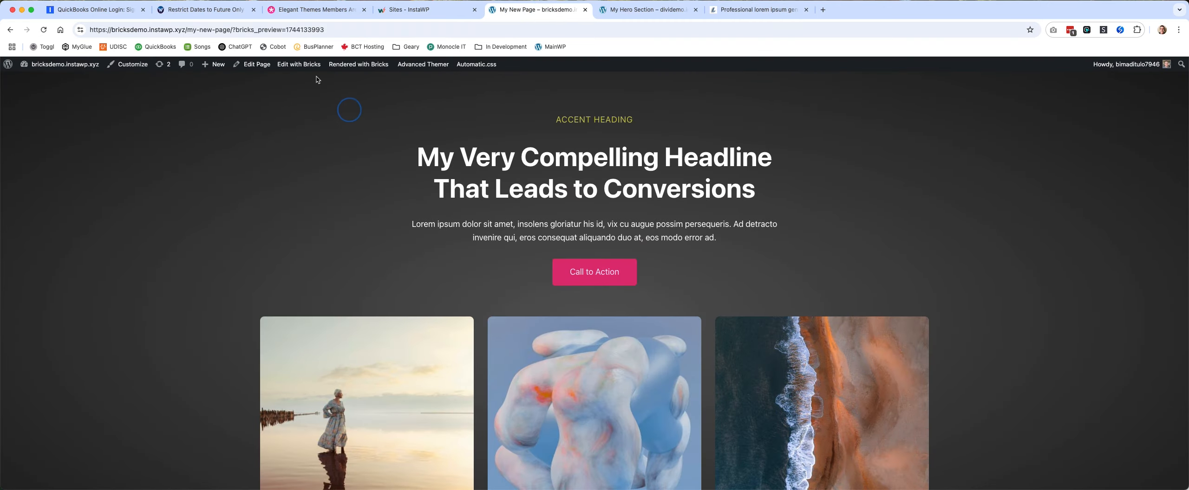
pyautogui.click(299, 64)
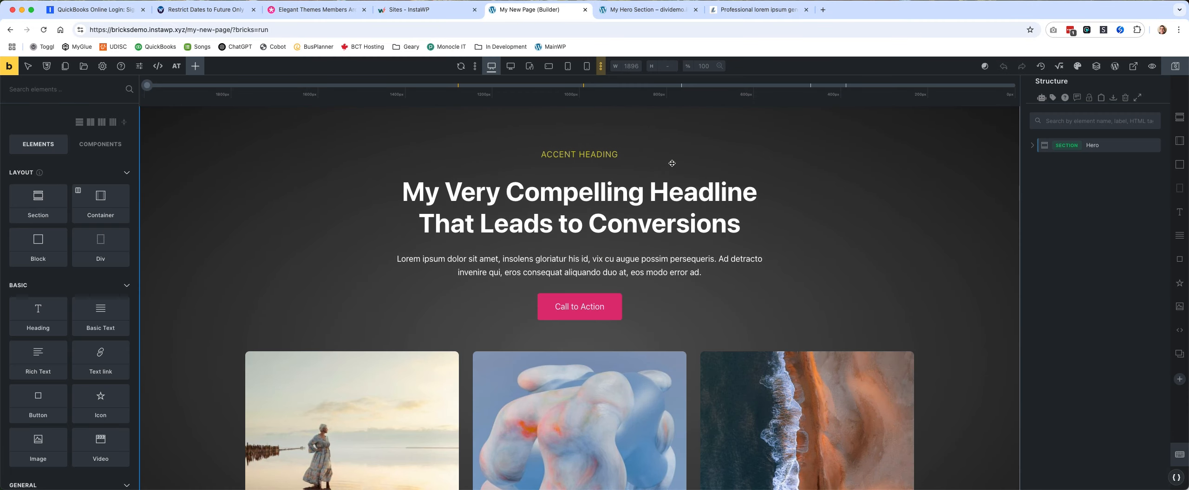
pyautogui.click(659, 164)
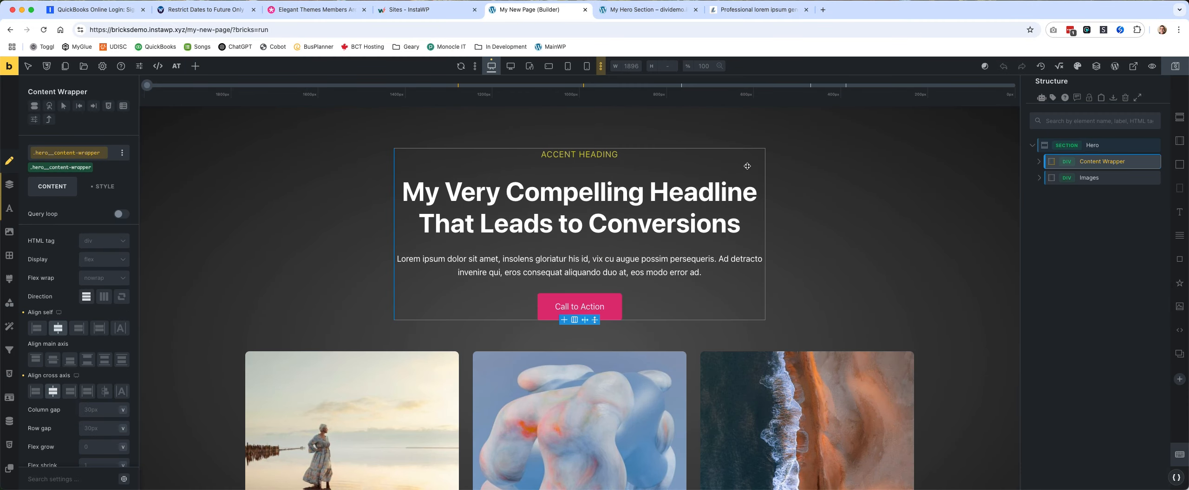
pyautogui.scroll(-2, 97, 377)
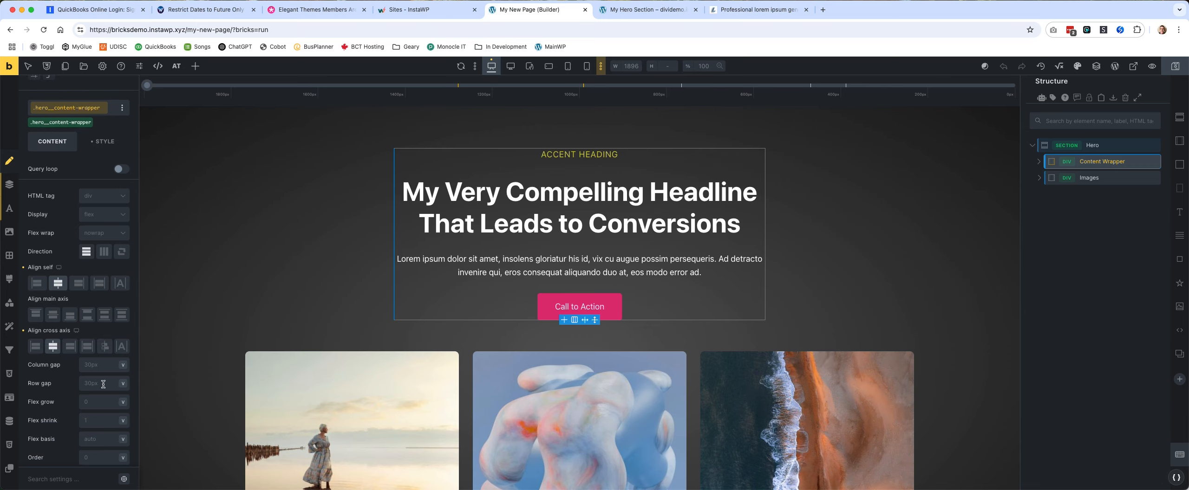
pyautogui.rightClick(103, 385)
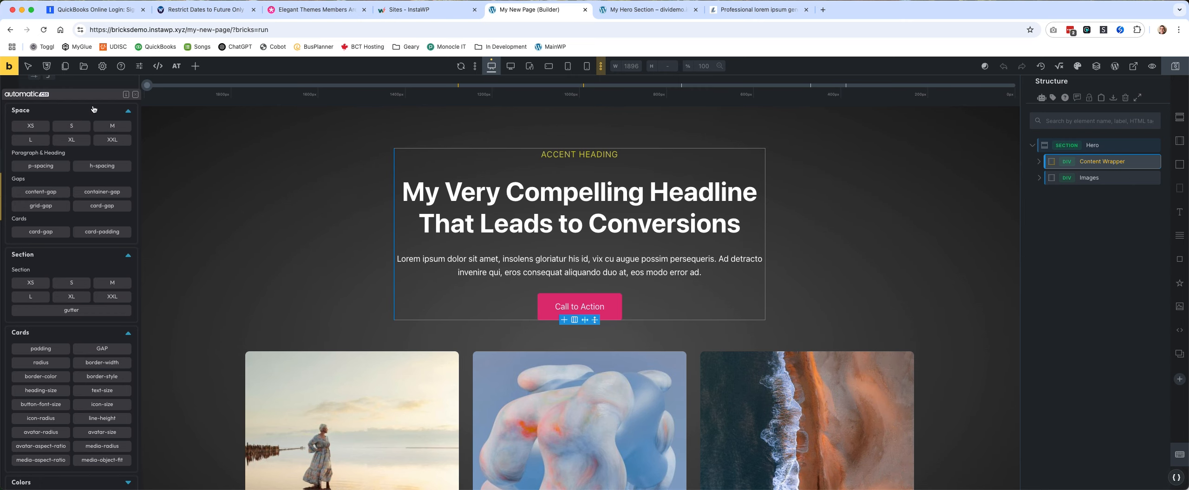
pyautogui.click(72, 127)
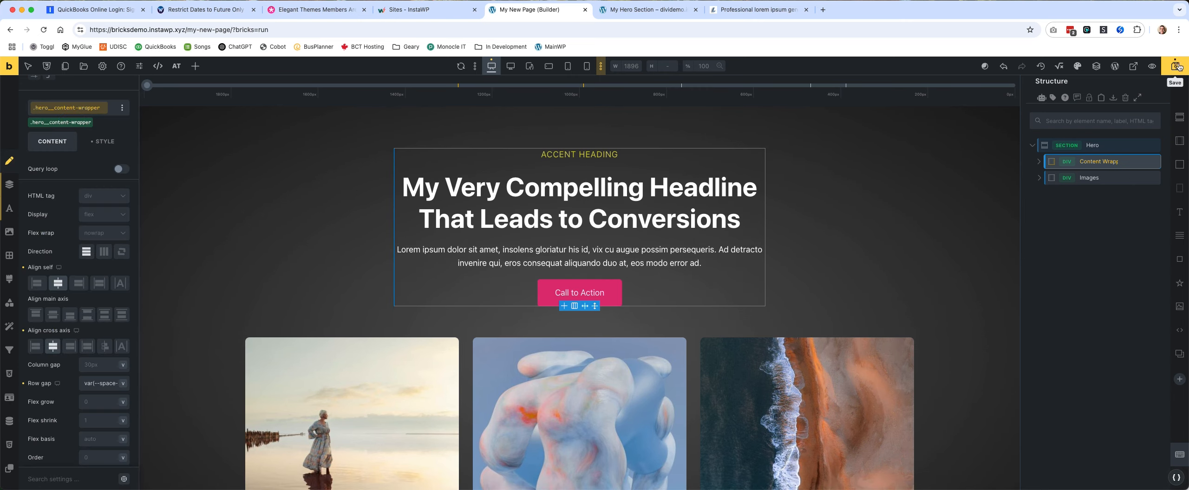
pyautogui.click(1178, 66)
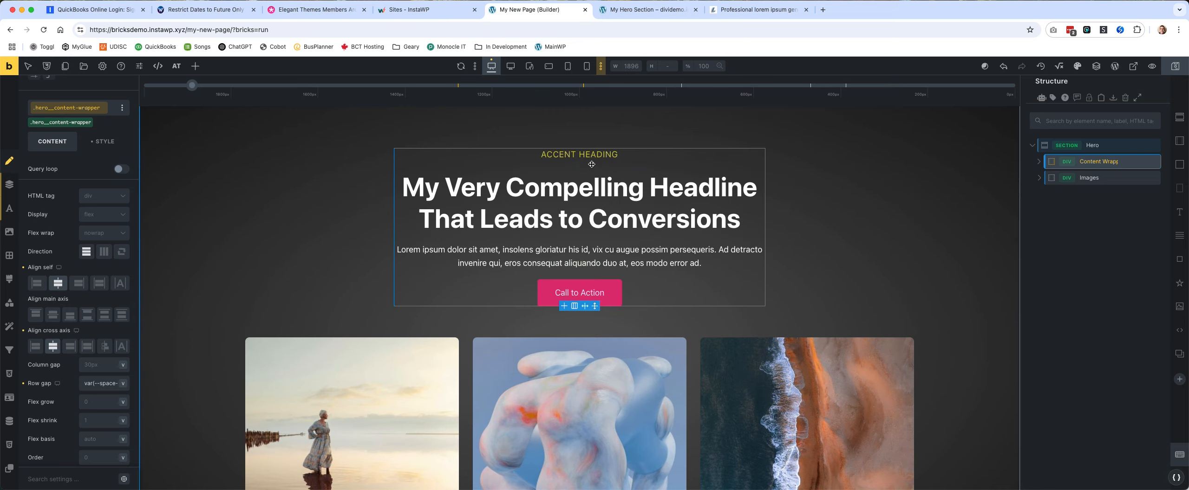
pyautogui.click(8, 66)
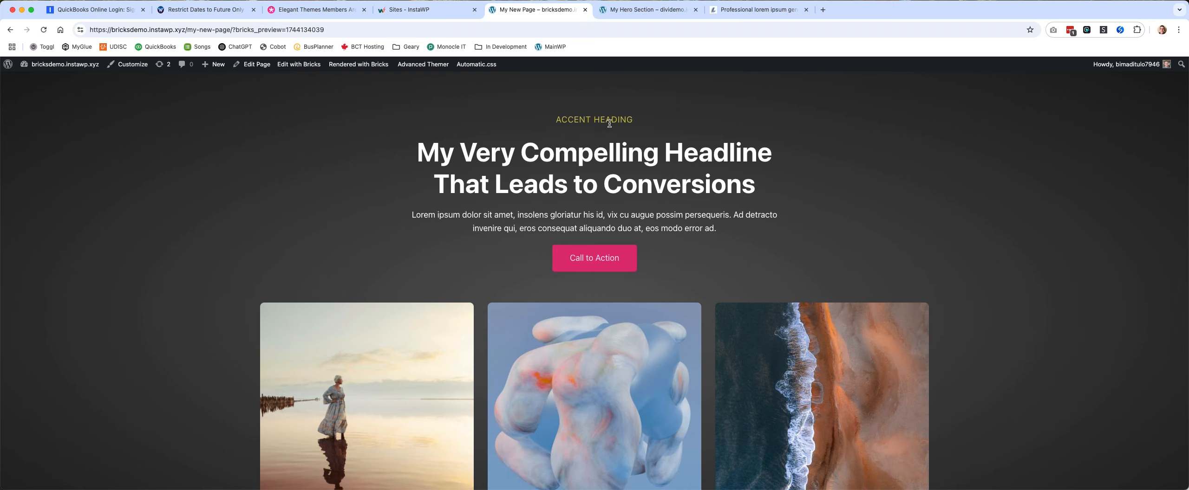
# Check how the Bricks hero section responds by narrowing the browser window to mobile width and widening it again.
pyautogui.moveTo(1186, 228); pyautogui.dragTo(232, 127)
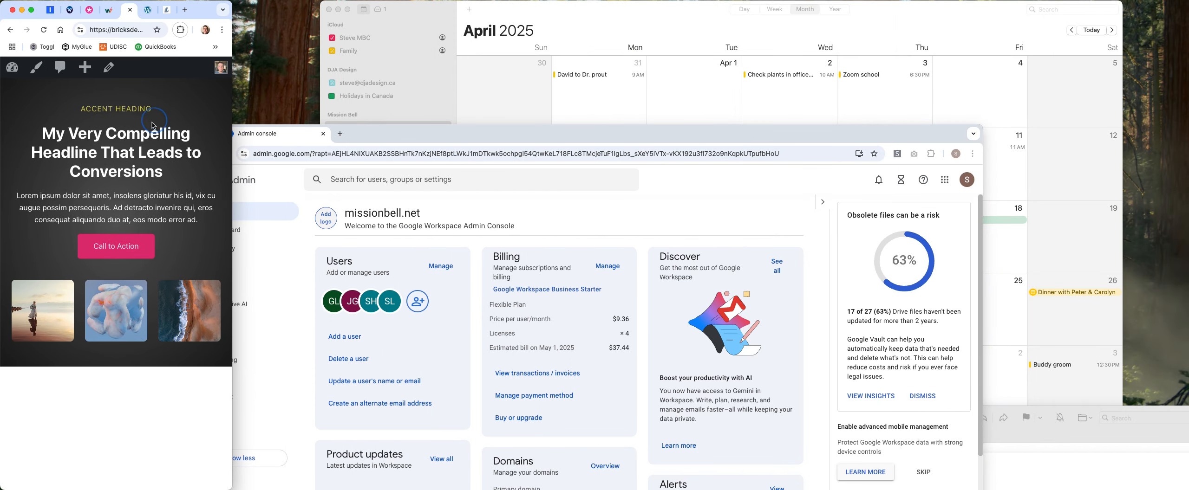
pyautogui.moveTo(43, 130); pyautogui.dragTo(1126, 183)
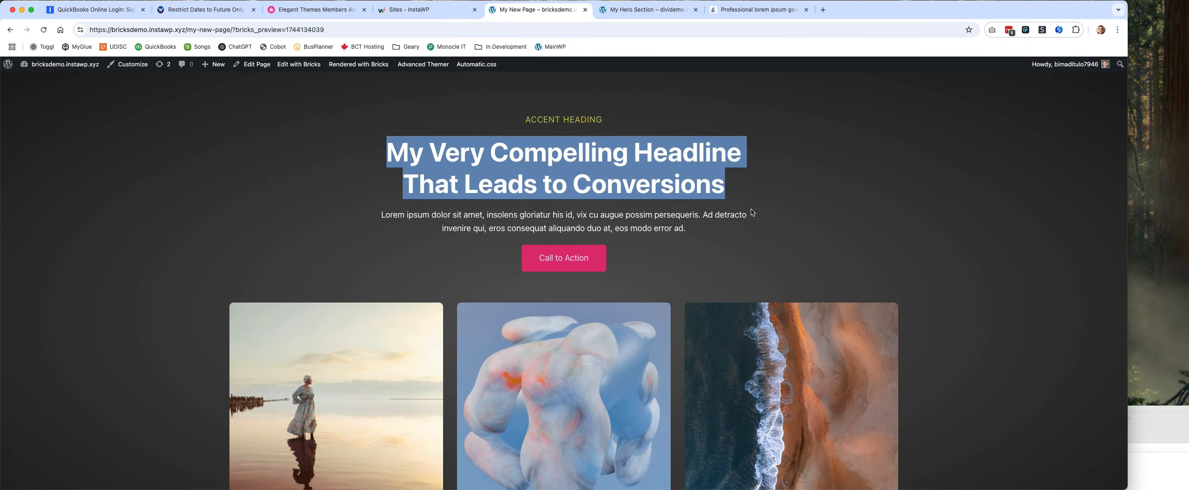
pyautogui.click(838, 212)
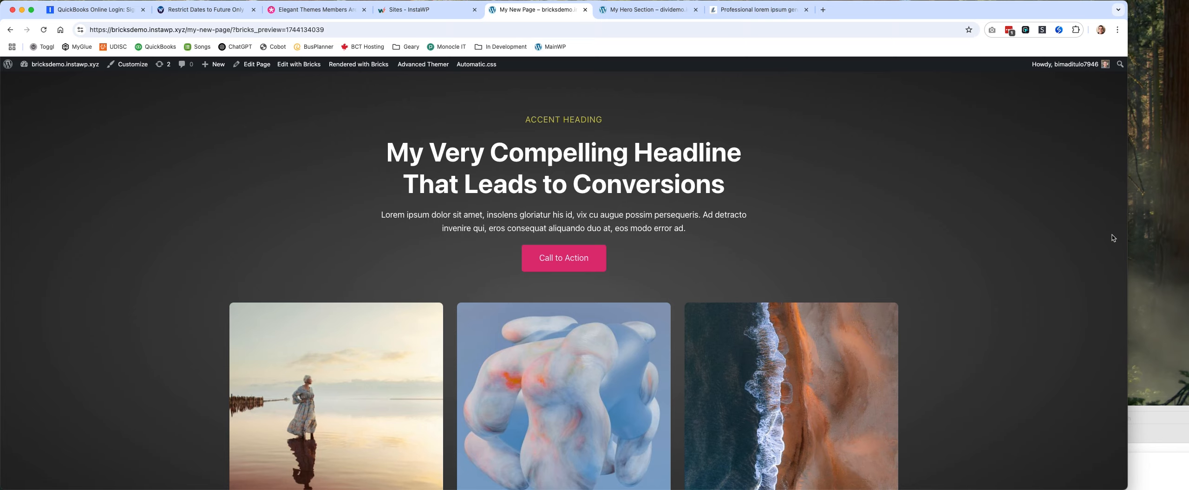
pyautogui.moveTo(1129, 231); pyautogui.dragTo(1064, 243)
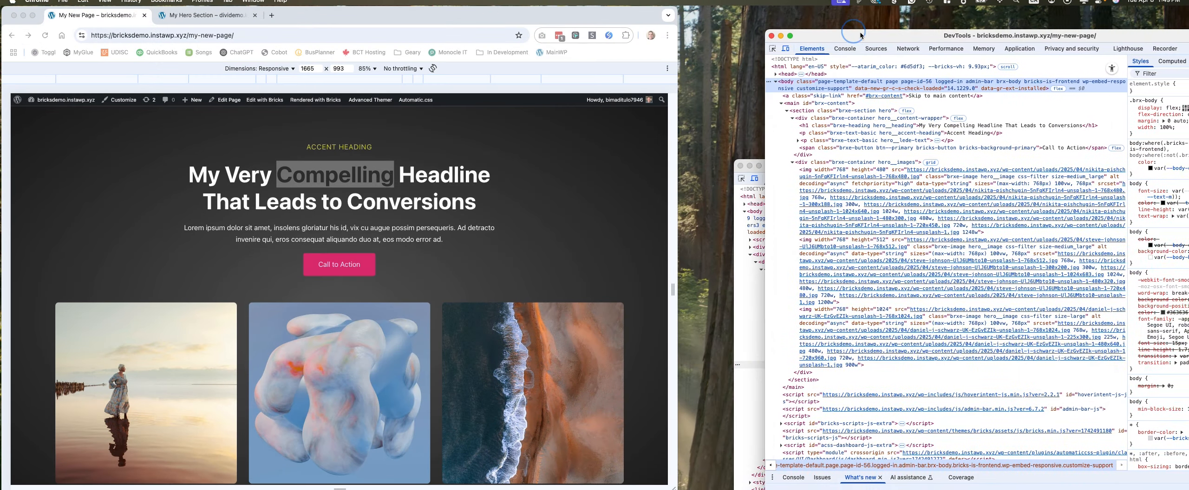
# Place the Bricks page's DevTools window beside the page and examine the hero section's HTML structure and image markup.
pyautogui.moveTo(860, 35); pyautogui.dragTo(773, 12)
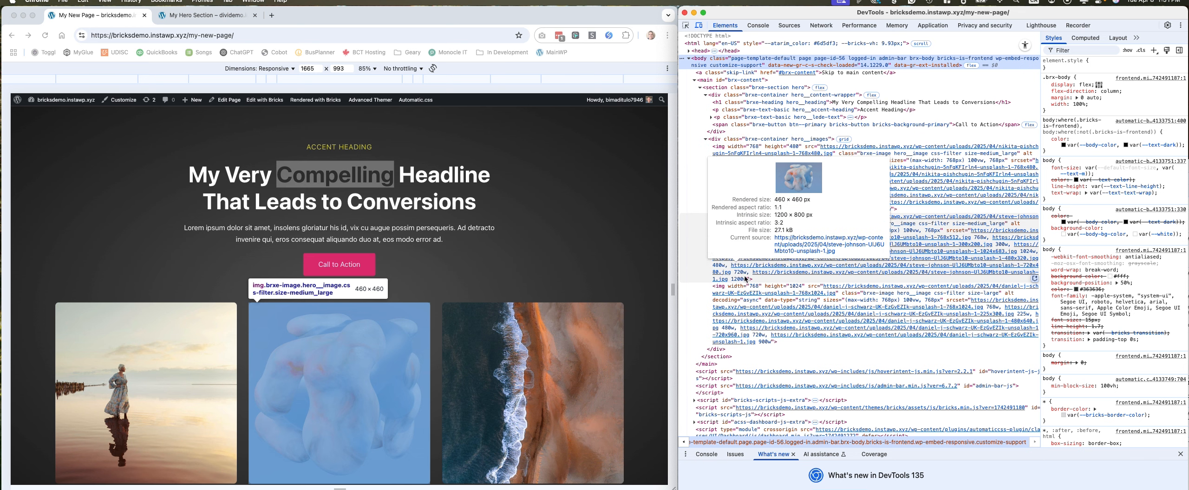
pyautogui.scroll(-3, 746, 278)
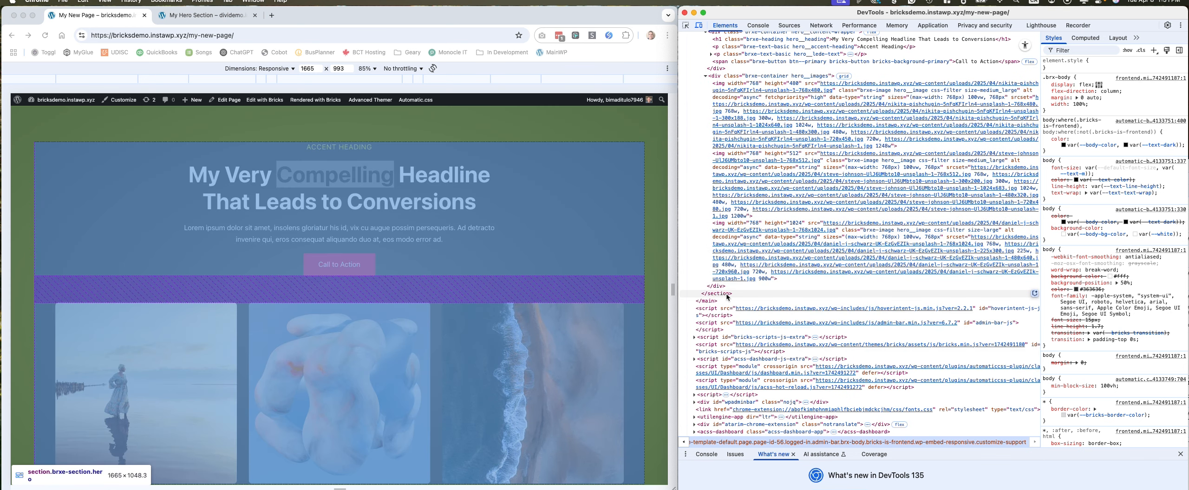
pyautogui.scroll(-1, 727, 293)
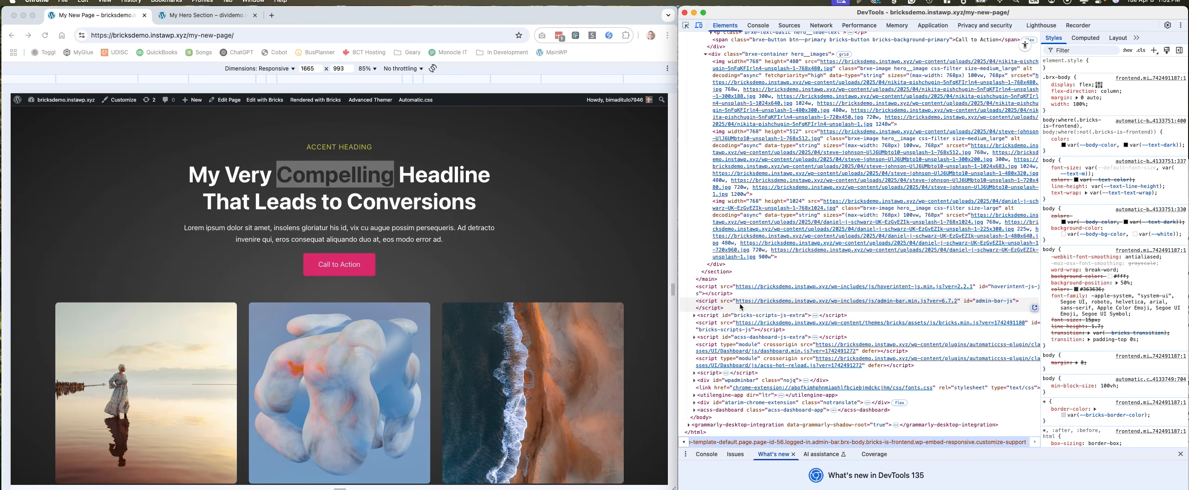
pyautogui.scroll(4, 724, 278)
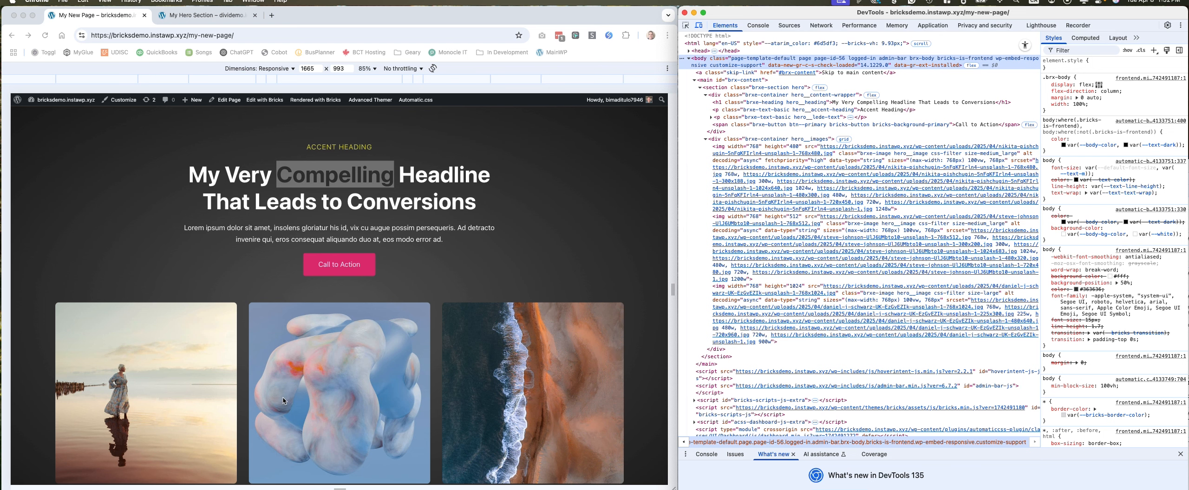
pyautogui.scroll(-2, 364, 281)
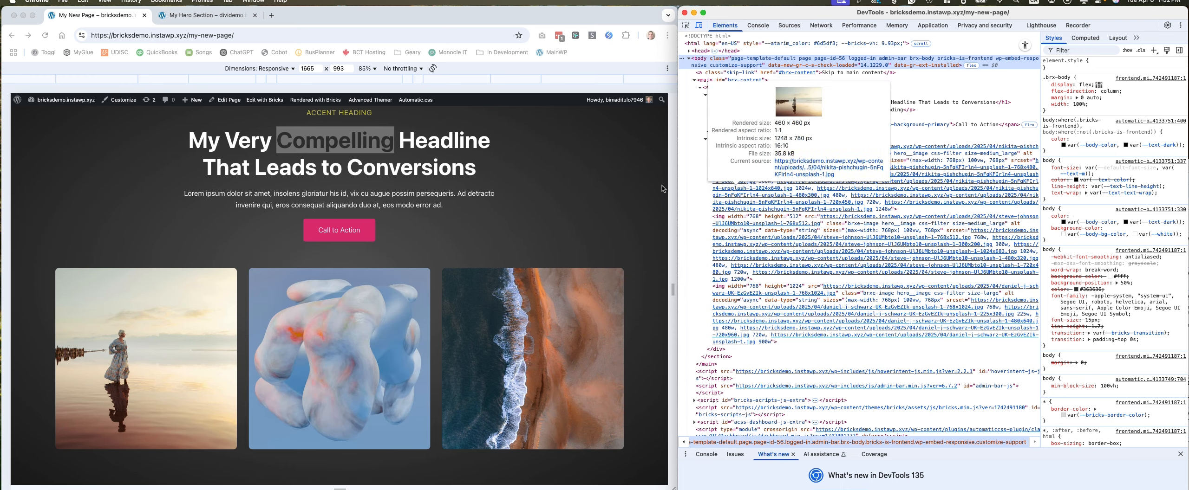
# Switch to the Divi hero page and place its DevTools window beside the page in place of the Bricks one.
pyautogui.click(192, 17)
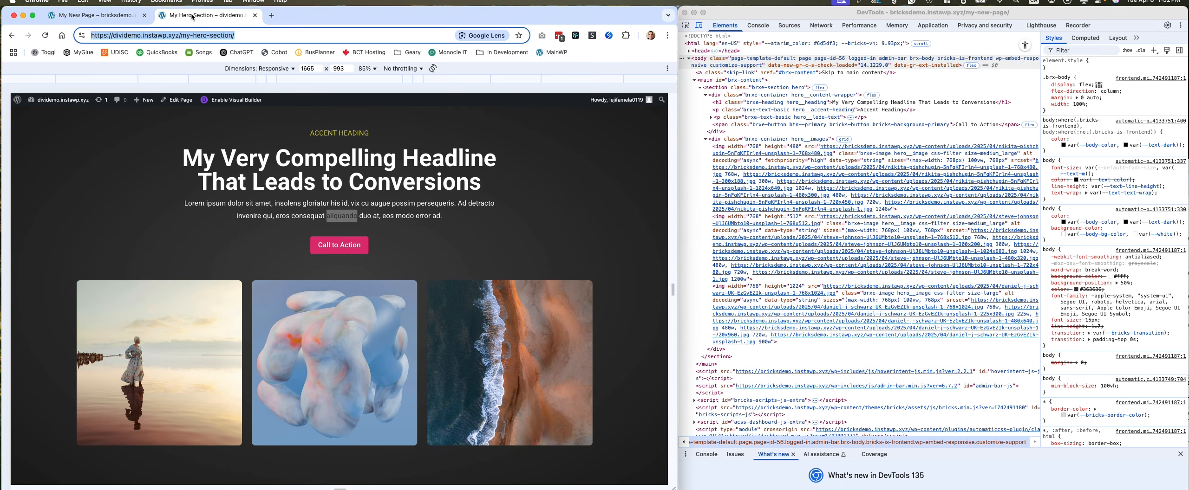
pyautogui.moveTo(768, 16); pyautogui.dragTo(1048, 188)
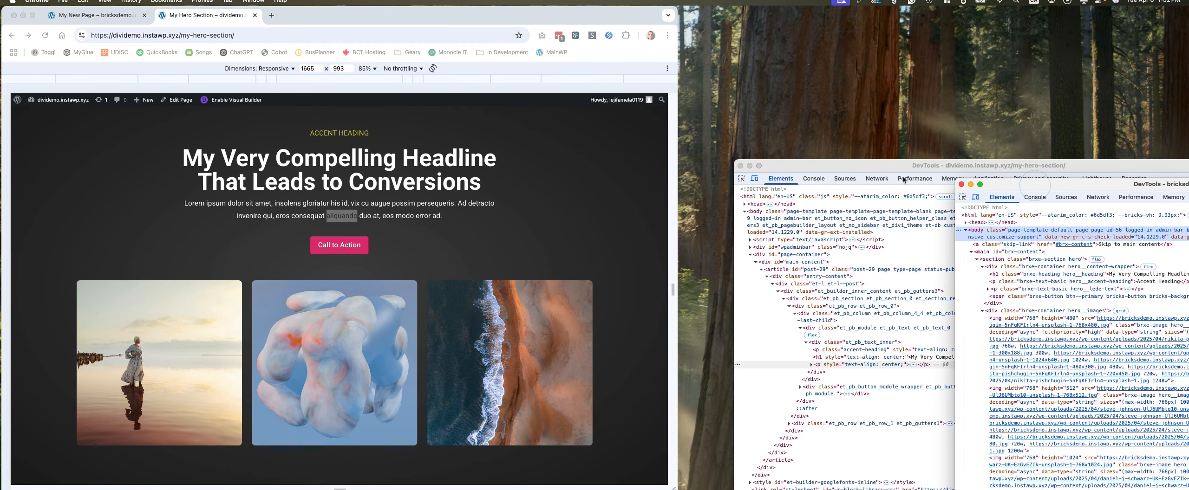
pyautogui.moveTo(880, 172); pyautogui.dragTo(828, 1)
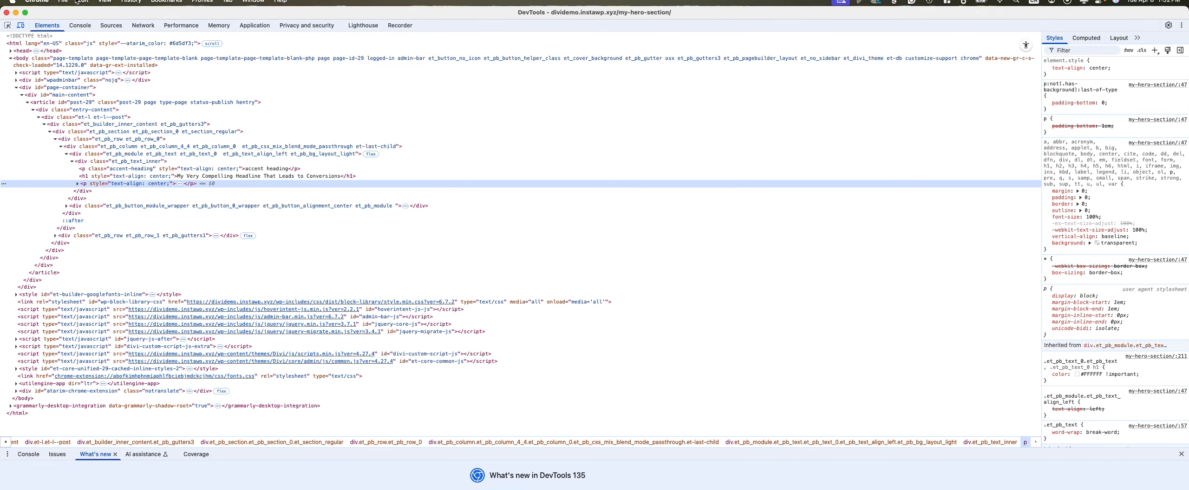
pyautogui.moveTo(182, 13); pyautogui.dragTo(899, 30)
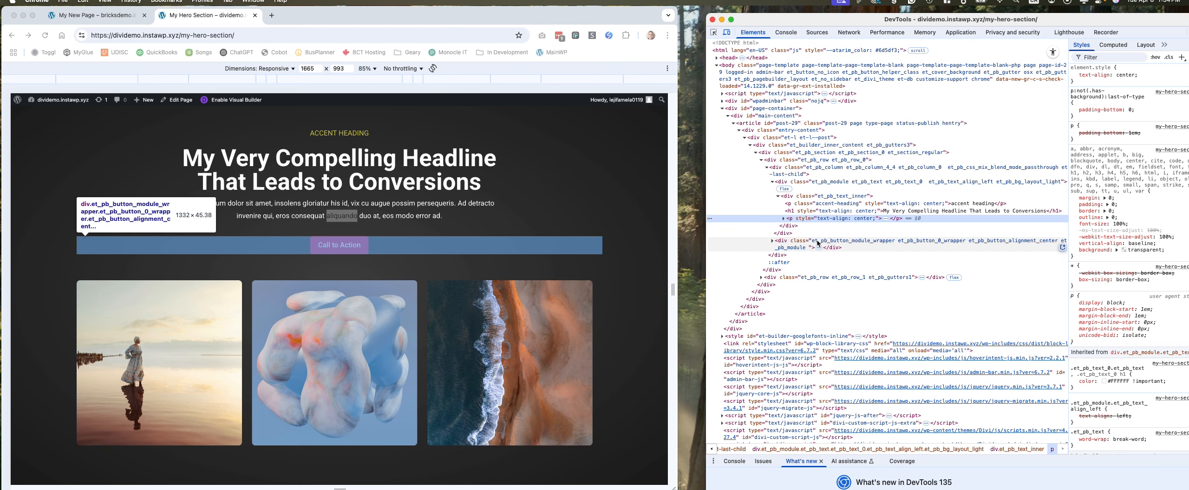
# Expand the Divi button wrapper and the image row down to the first image tag, and examine the nested div structure.
pyautogui.click(773, 241)
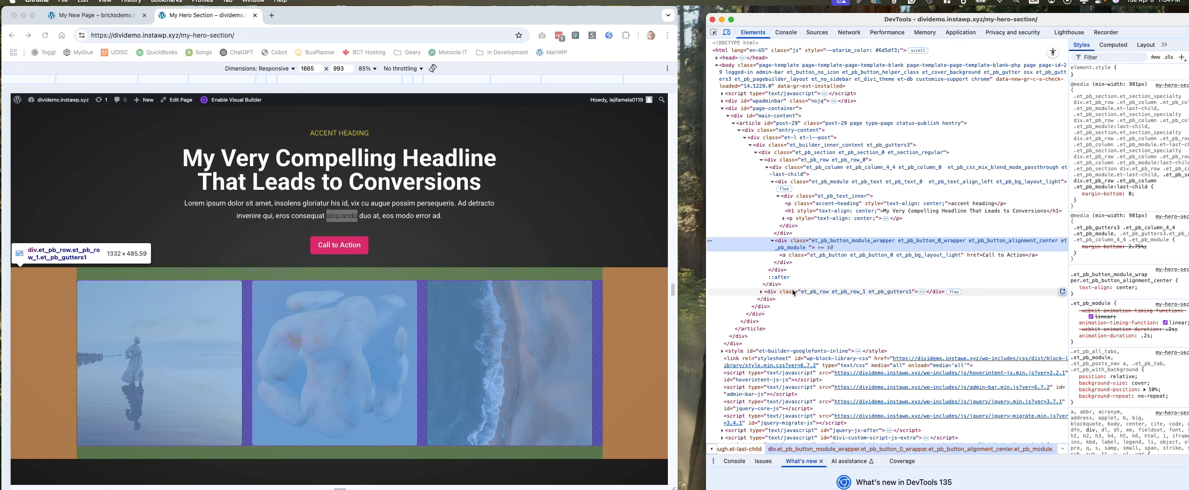
pyautogui.click(789, 292)
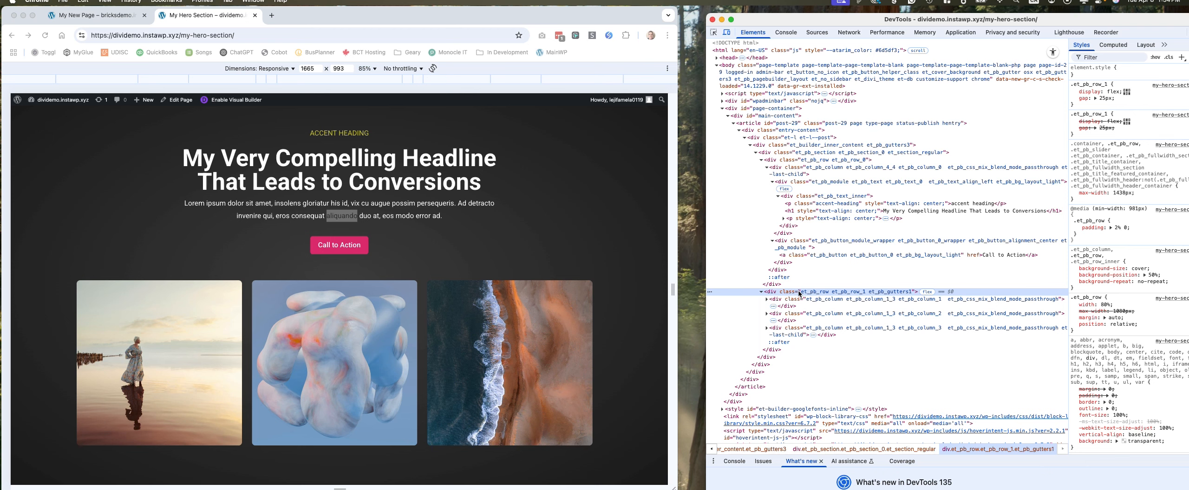
pyautogui.click(767, 299)
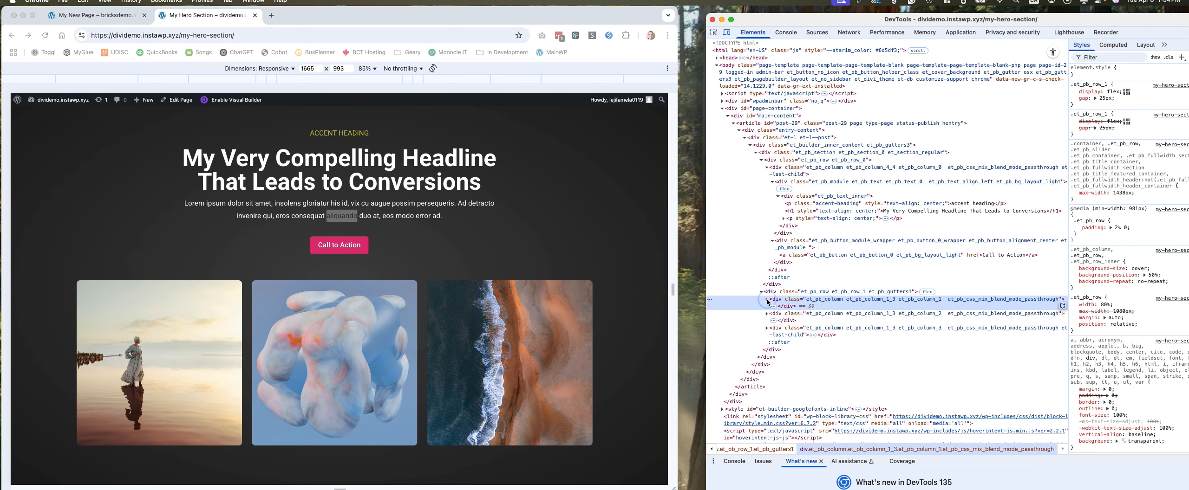
pyautogui.click(773, 307)
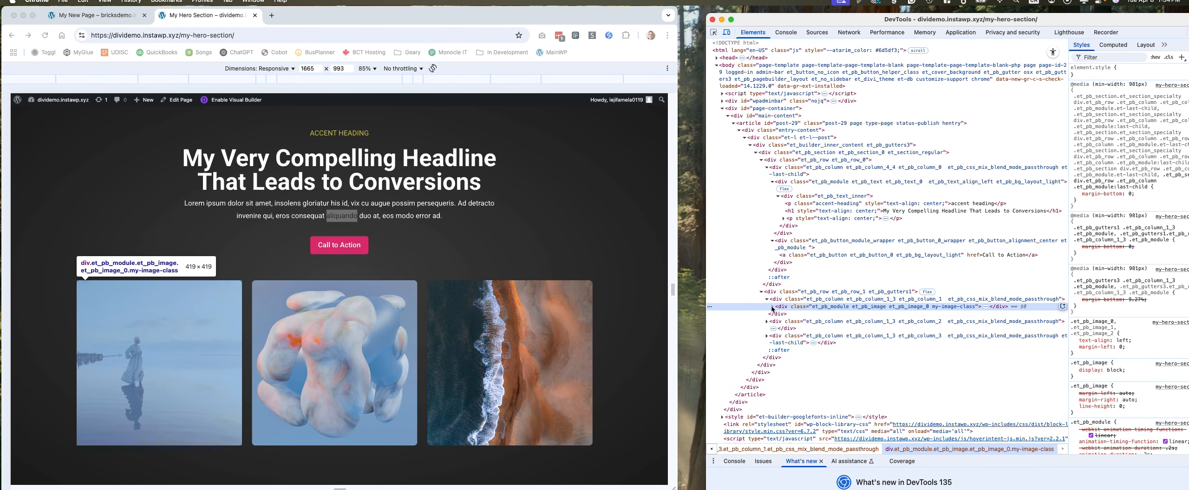
pyautogui.click(772, 306)
pyautogui.click(778, 316)
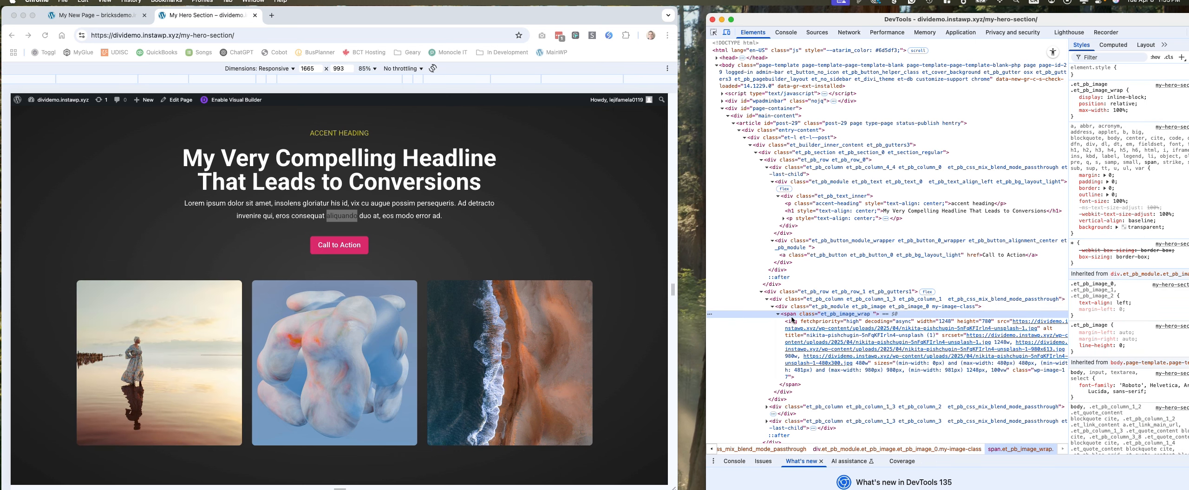
pyautogui.moveTo(810, 328)
pyautogui.scroll(-3, 851, 389)
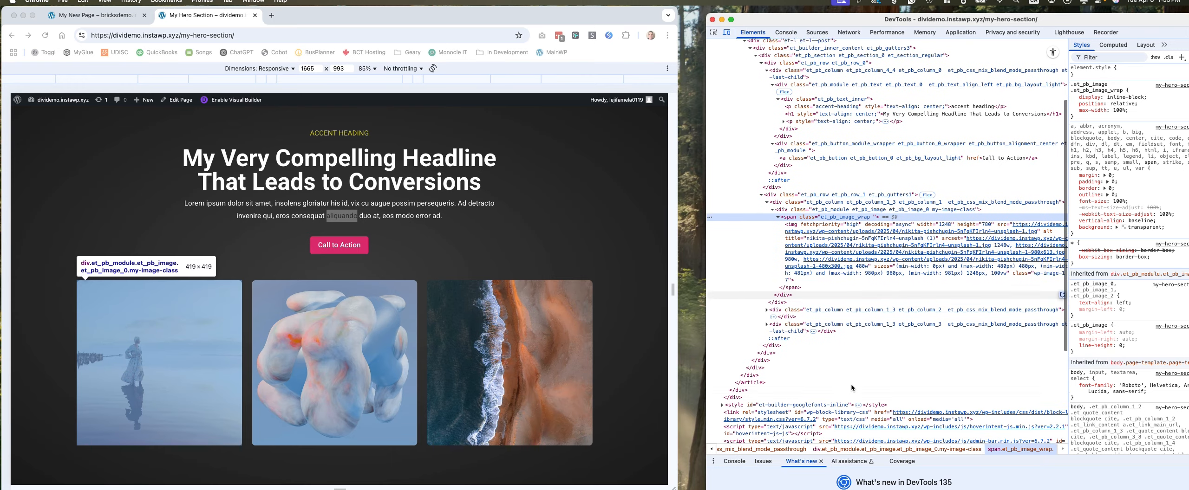
pyautogui.scroll(-1, 847, 382)
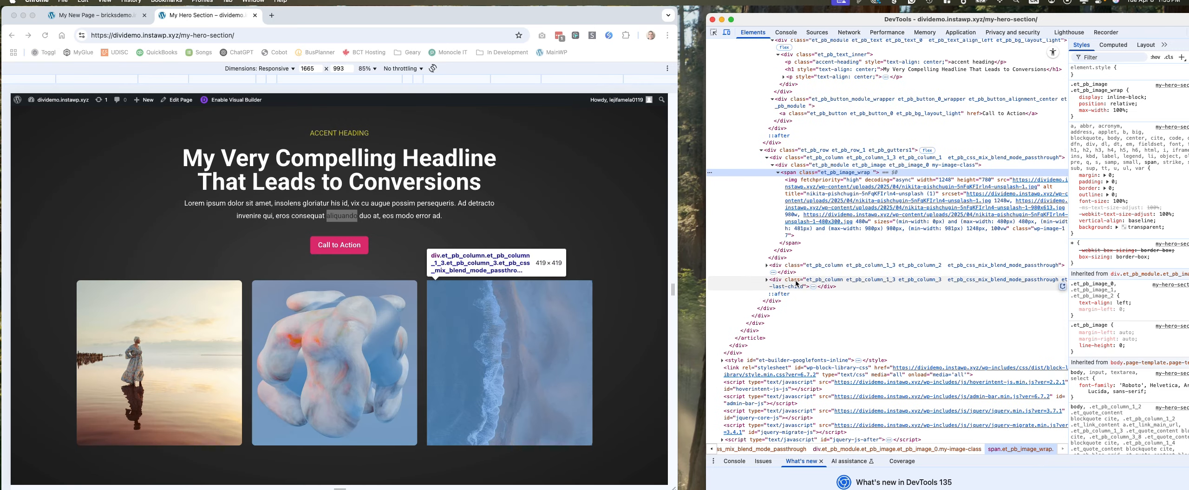
pyautogui.scroll(1, 466, 251)
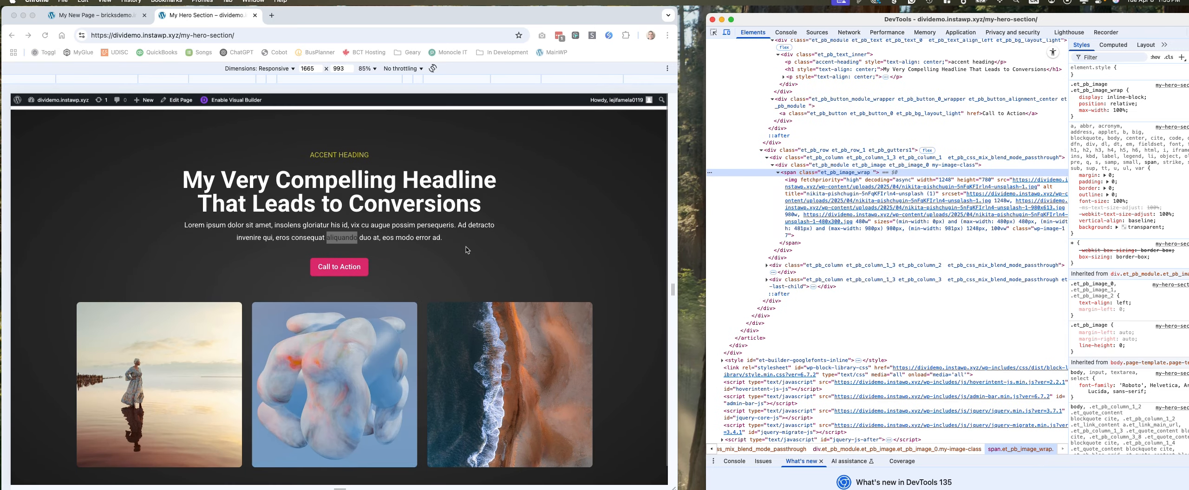
pyautogui.scroll(4, 986, 165)
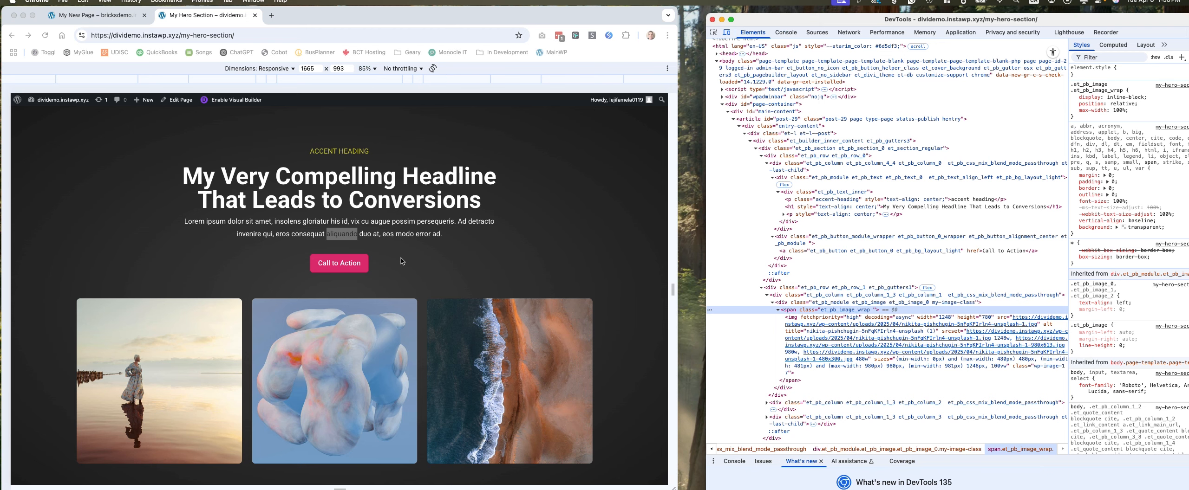
# Open the GTmetrix dashboard in a new browser tab.
pyautogui.click(272, 15)
pyautogui.write('g')
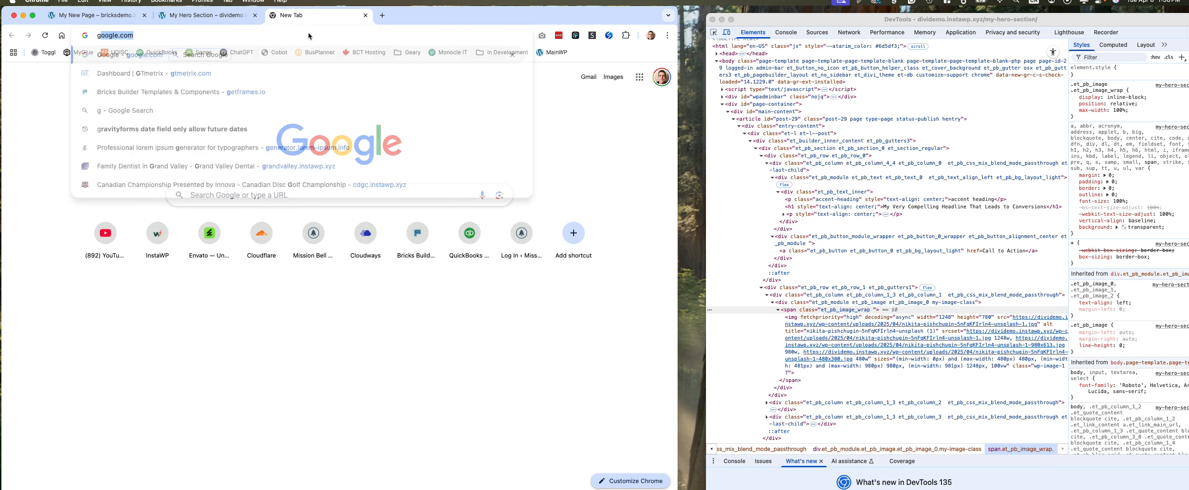
pyautogui.write('t')
pyautogui.press('Return')
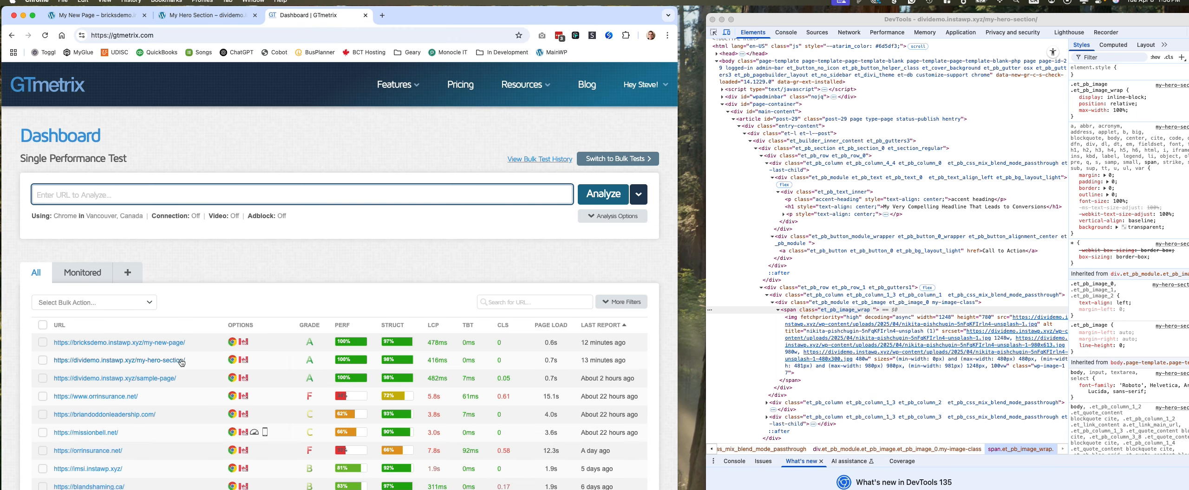
# Open the GTmetrix report for the Divi my-hero-section page and examine its grades, total page size and total page requests.
pyautogui.click(149, 360)
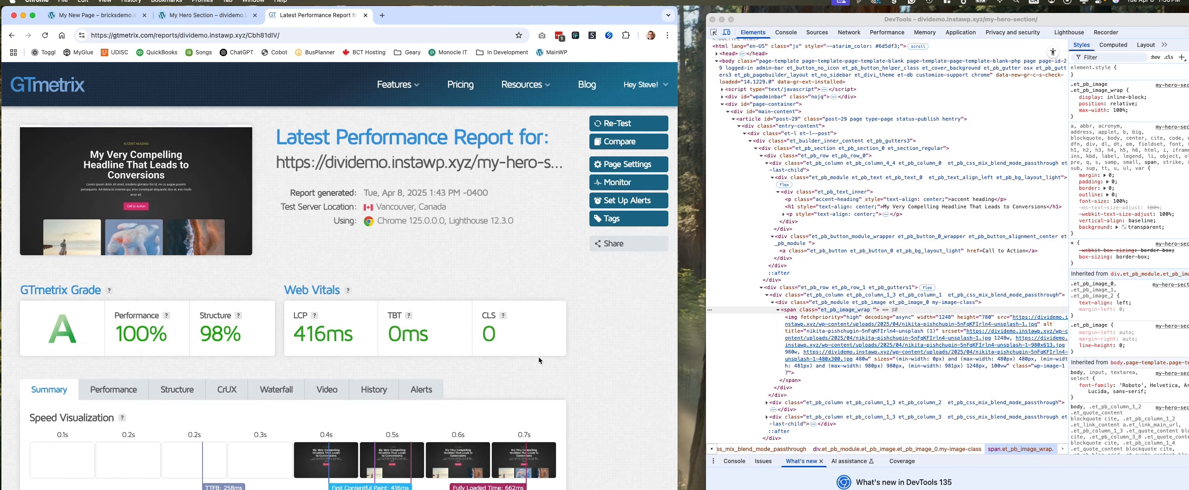
pyautogui.scroll(-6, 538, 360)
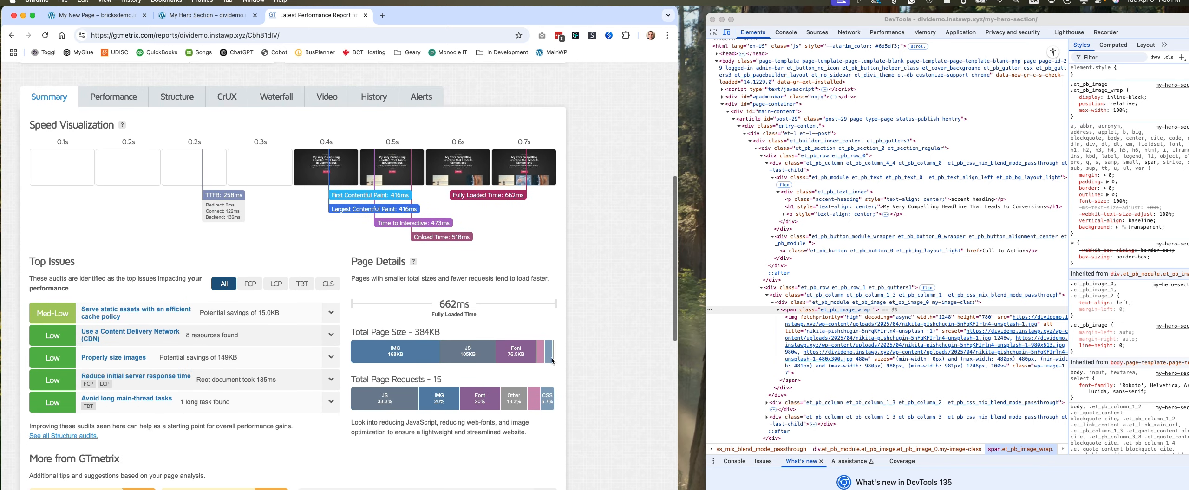
pyautogui.scroll(-1, 551, 361)
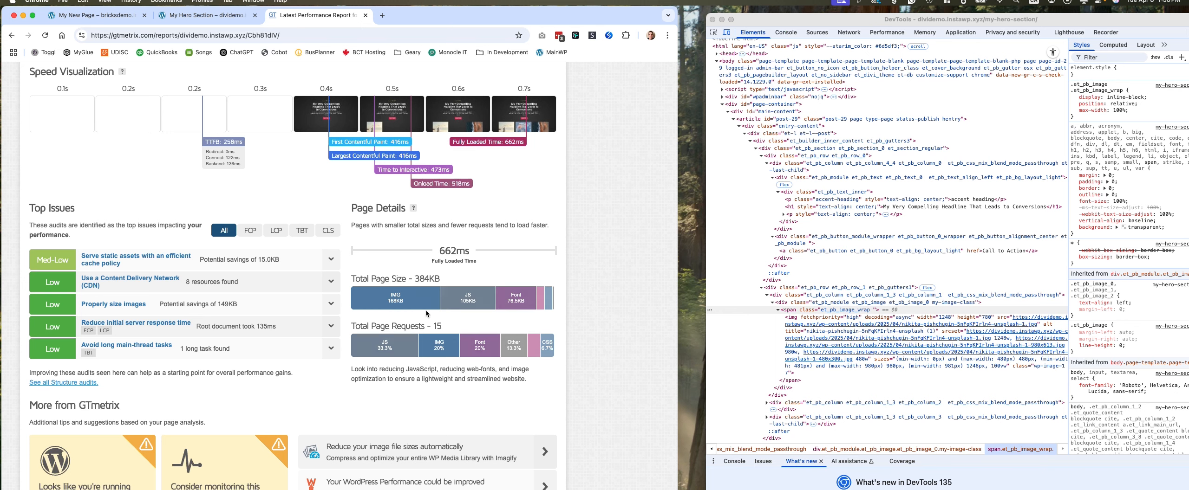
pyautogui.scroll(7, 239, 68)
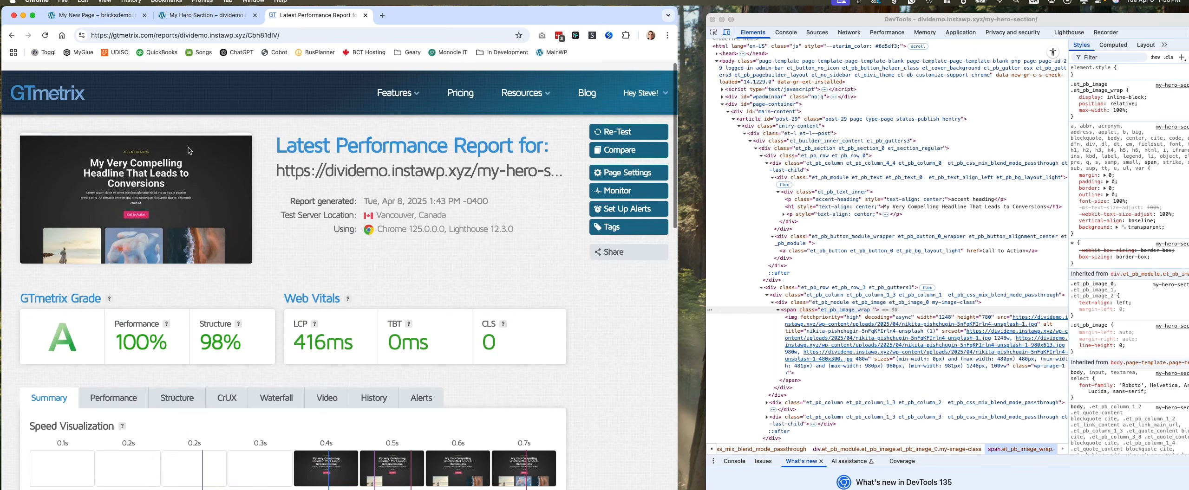
# Return to the GTmetrix dashboard, open the report for the Bricks my-new-page, and examine its total page requests and total page size.
pyautogui.click(72, 86)
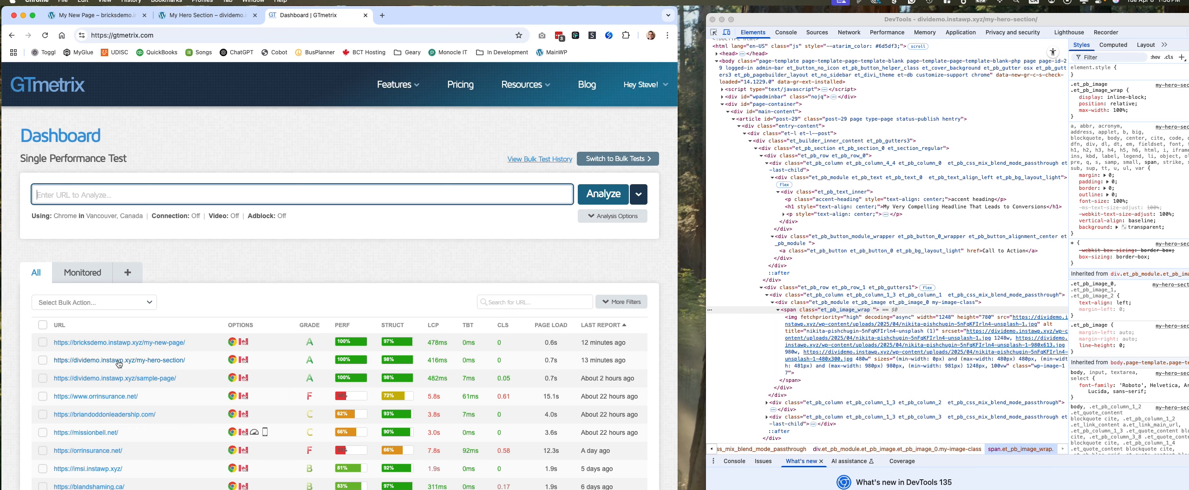
pyautogui.click(119, 344)
pyautogui.scroll(-5, 480, 342)
pyautogui.scroll(-2, 480, 341)
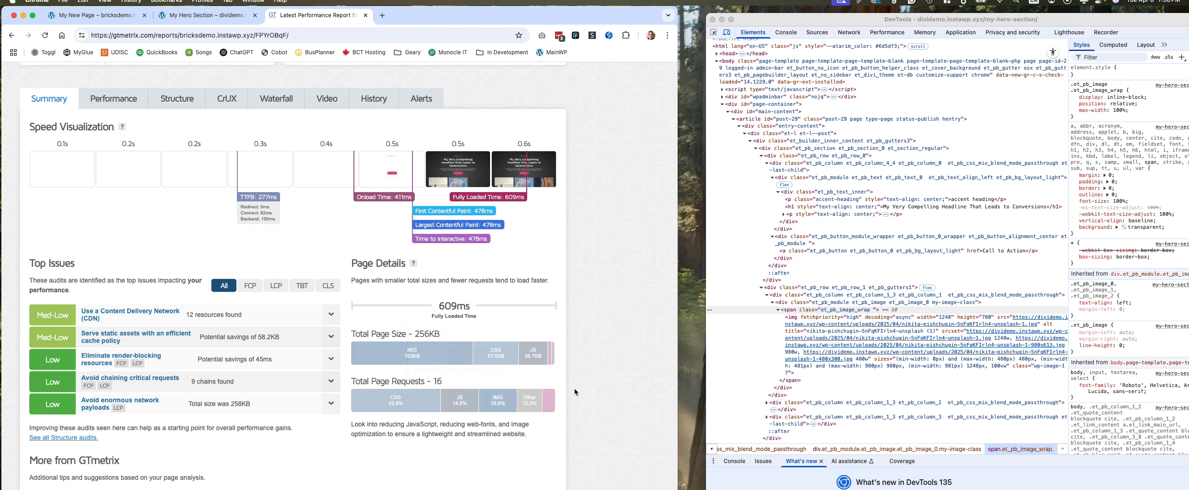
pyautogui.doubleClick(441, 381)
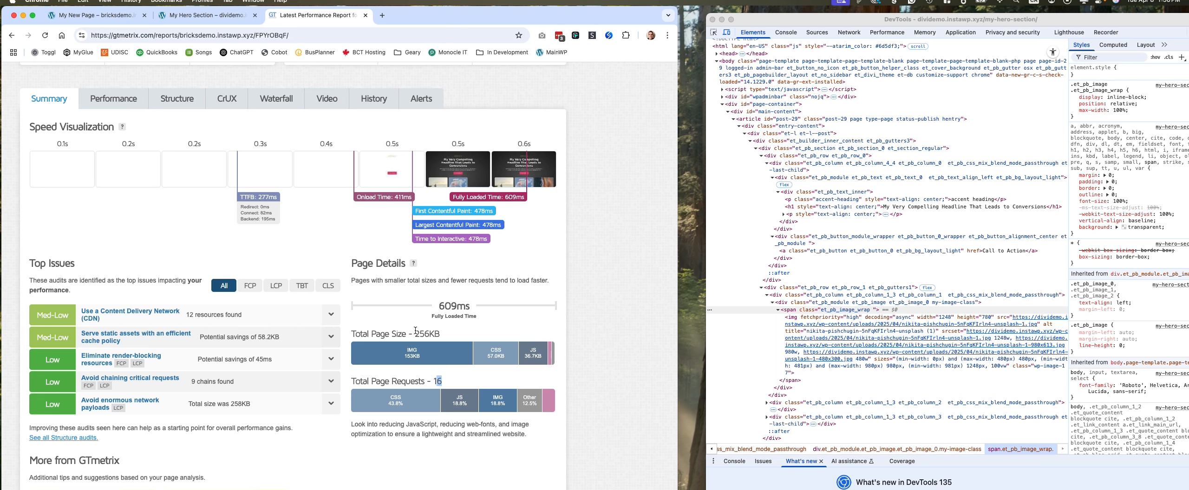
pyautogui.moveTo(395, 359)
pyautogui.moveTo(429, 332); pyautogui.dragTo(414, 333)
pyautogui.moveTo(519, 348)
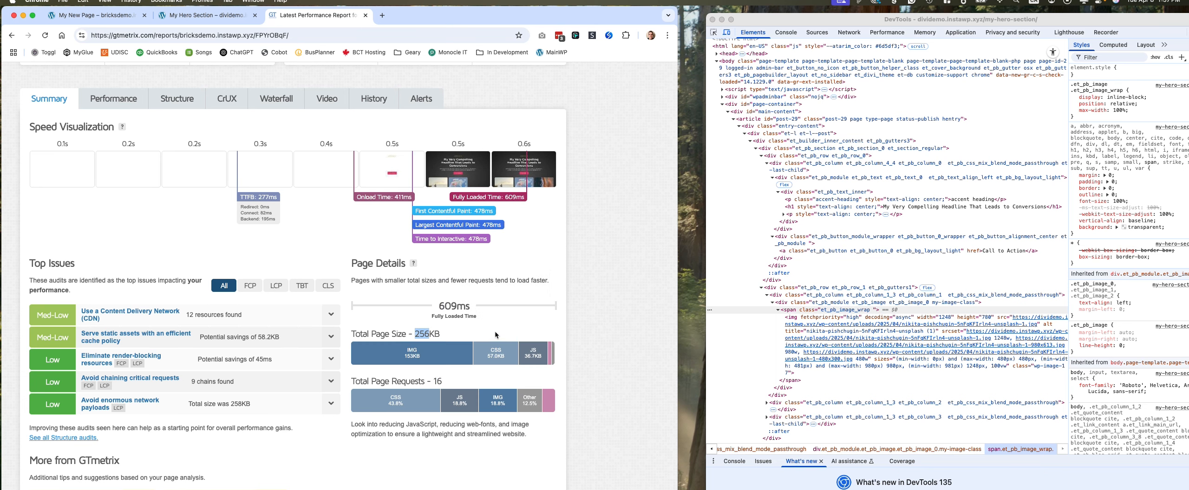